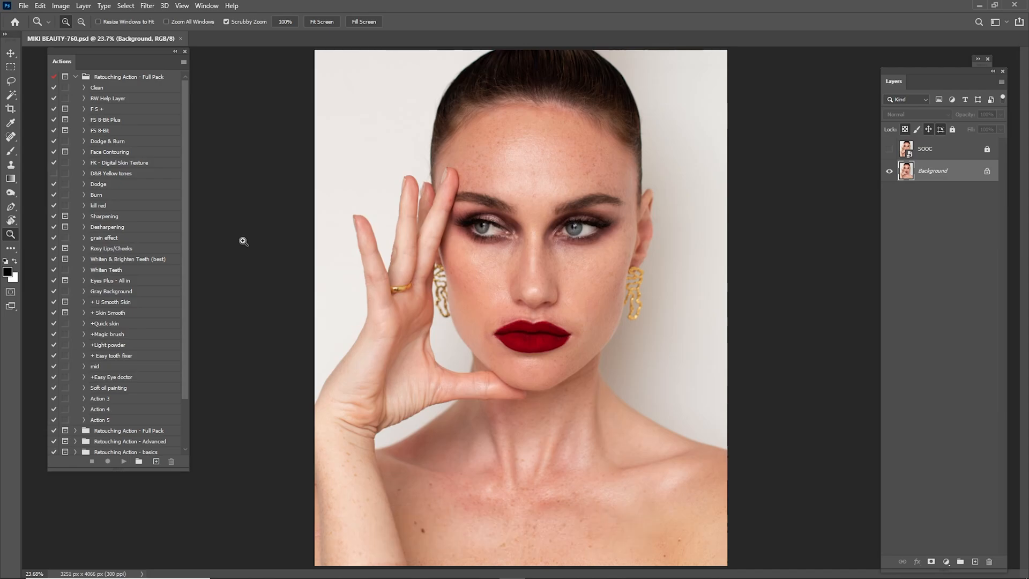
Run the Clean action from the Retouching Action - Full Pack set and hide the Black & White 1 helper layer
click(92, 87)
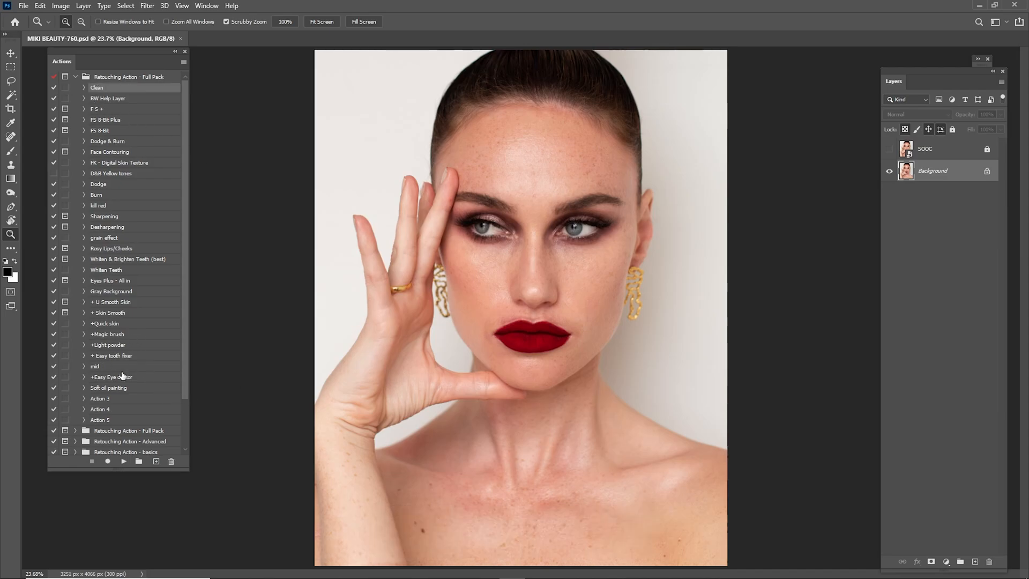
click(124, 462)
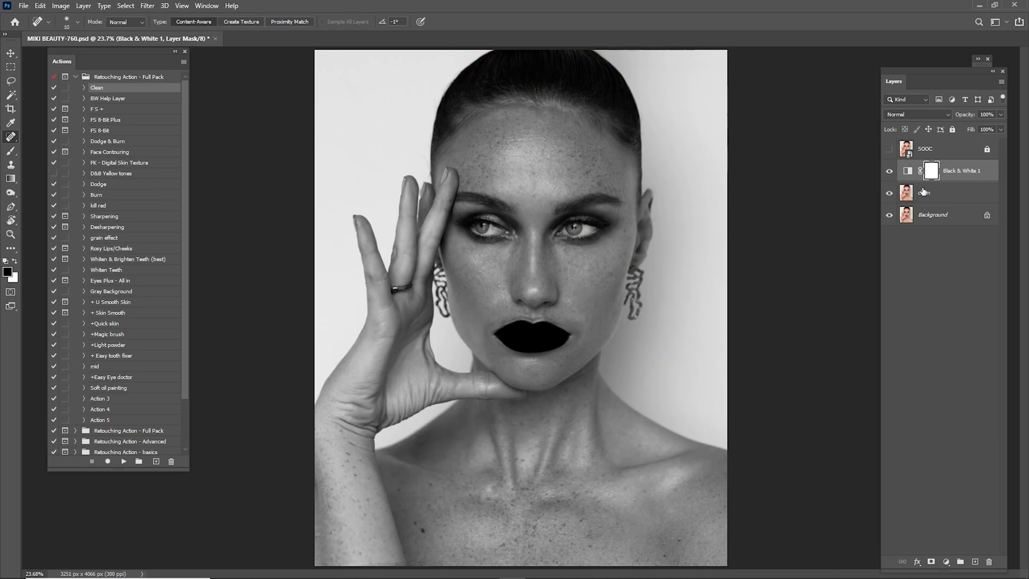
click(935, 199)
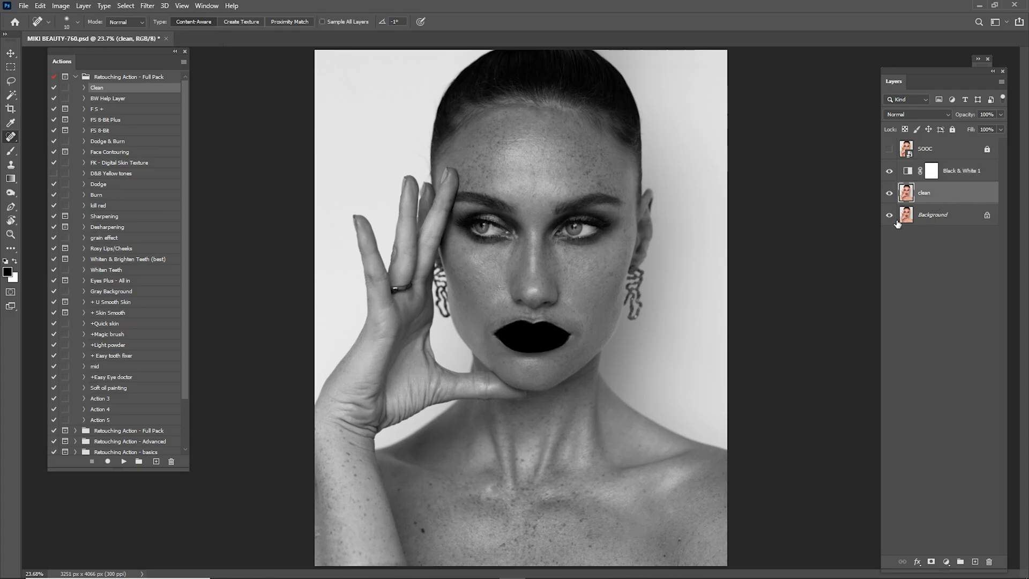
click(954, 176)
click(889, 170)
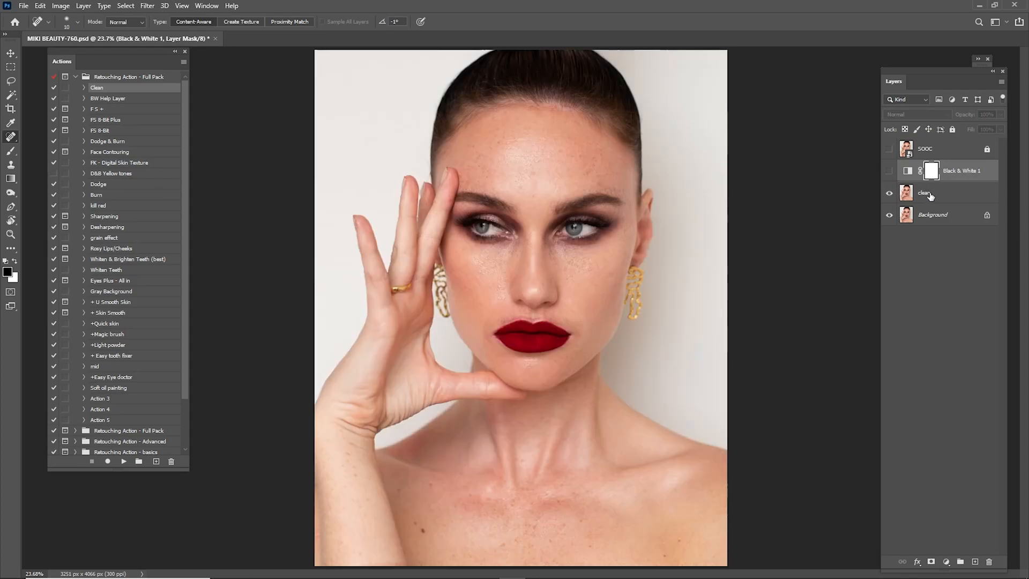
On the clean layer, heal the small blemishes between the eyebrows and on the central forehead with the Spot Healing Brush
click(935, 193)
key(z)
drag(533, 186, 577, 178)
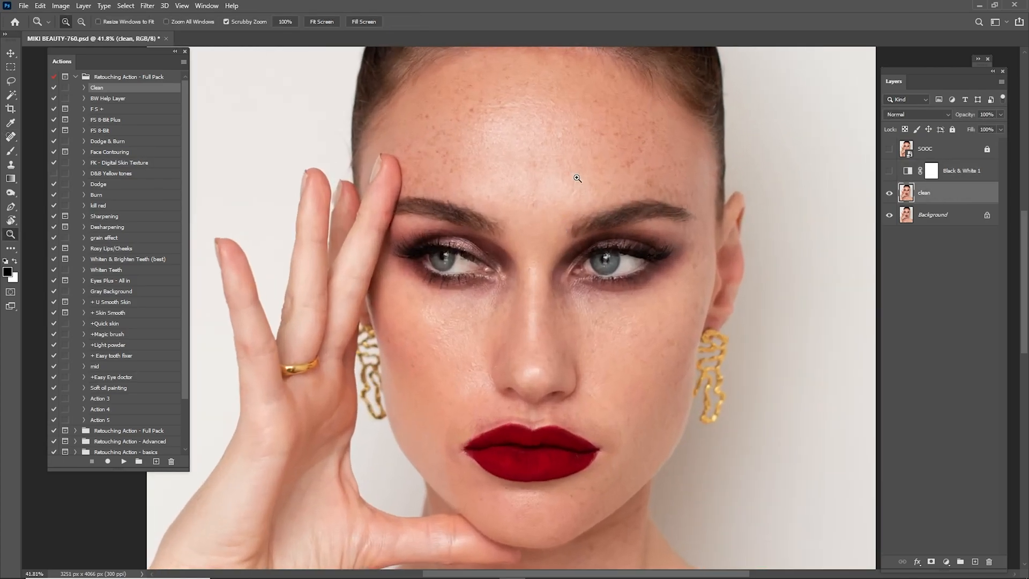
drag(528, 214, 598, 226)
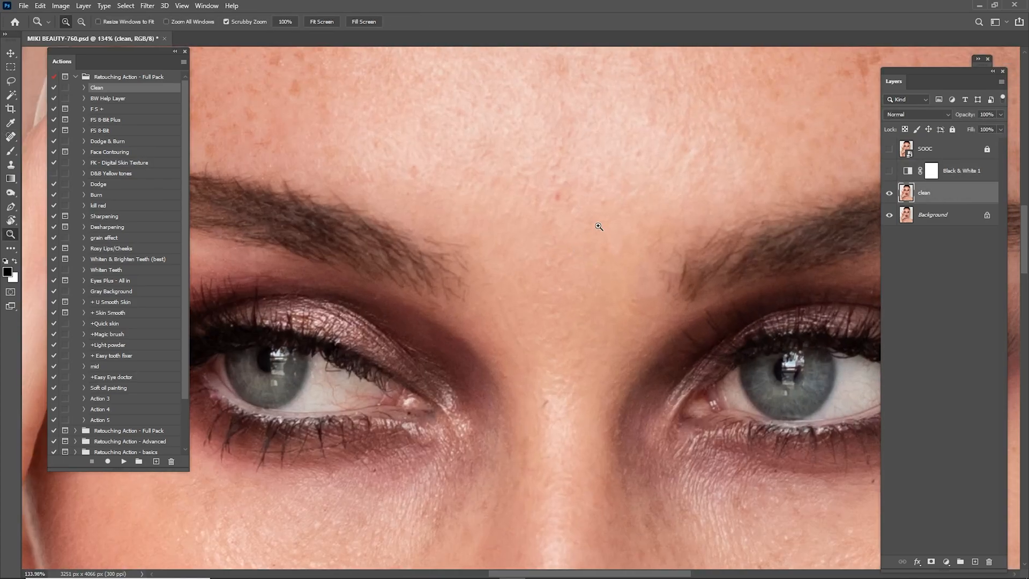
click(10, 136)
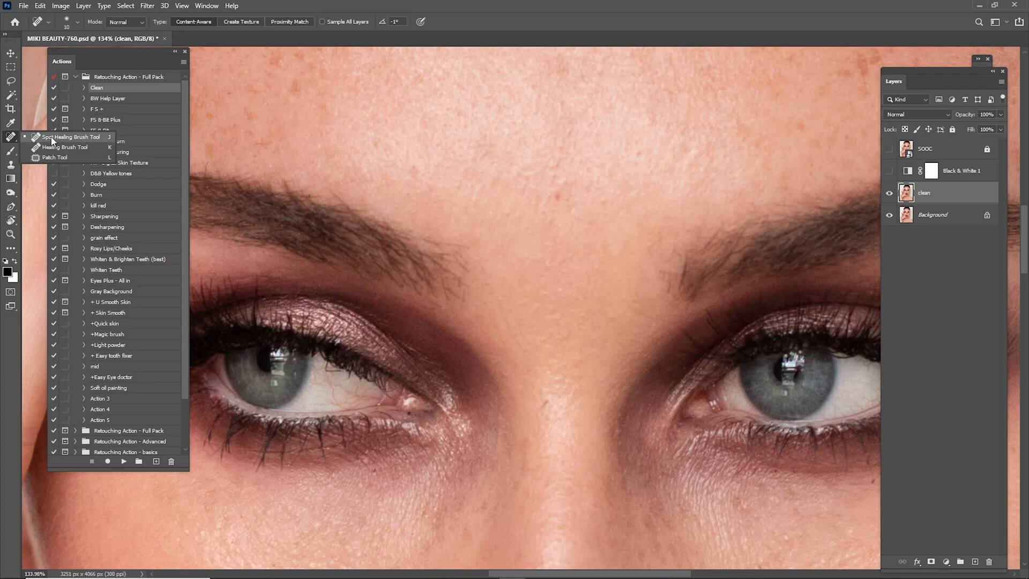
click(47, 138)
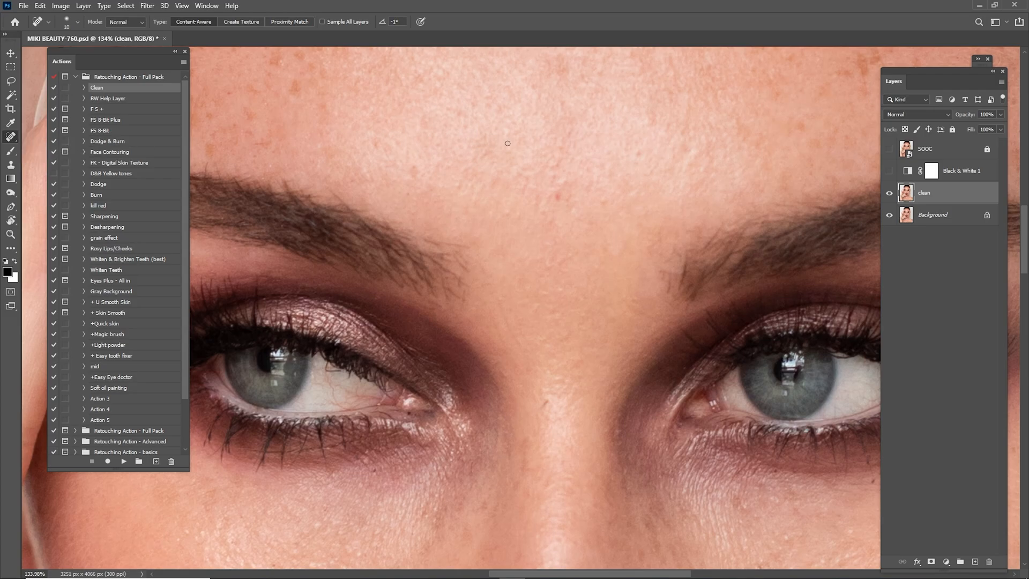
drag(556, 199, 557, 200)
drag(635, 160, 636, 230)
drag(498, 171, 626, 205)
mouse_move(534, 280)
mouse_down()
mouse_move(545, 265)
mouse_move(533, 296)
mouse_up()
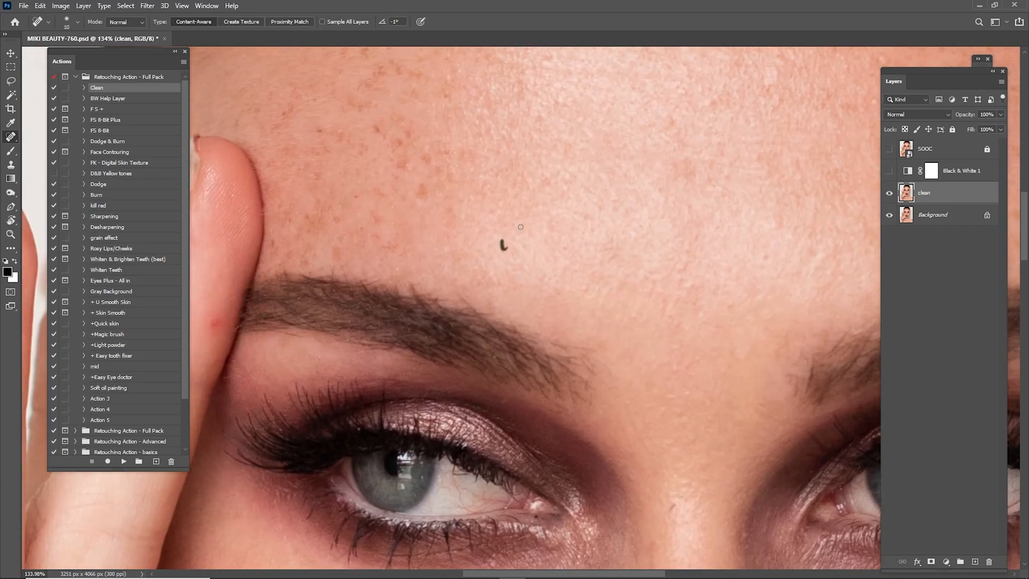
Spot-heal the blemishes on the forehead above the eyebrow nearest the raised hand
drag(532, 174, 537, 270)
mouse_move(421, 254)
mouse_down()
mouse_move(511, 282)
mouse_move(507, 292)
mouse_up()
mouse_move(363, 329)
mouse_down()
mouse_move(494, 276)
mouse_move(486, 283)
mouse_up()
drag(459, 339, 538, 235)
drag(512, 292, 522, 292)
drag(527, 346, 542, 344)
drag(696, 139, 551, 278)
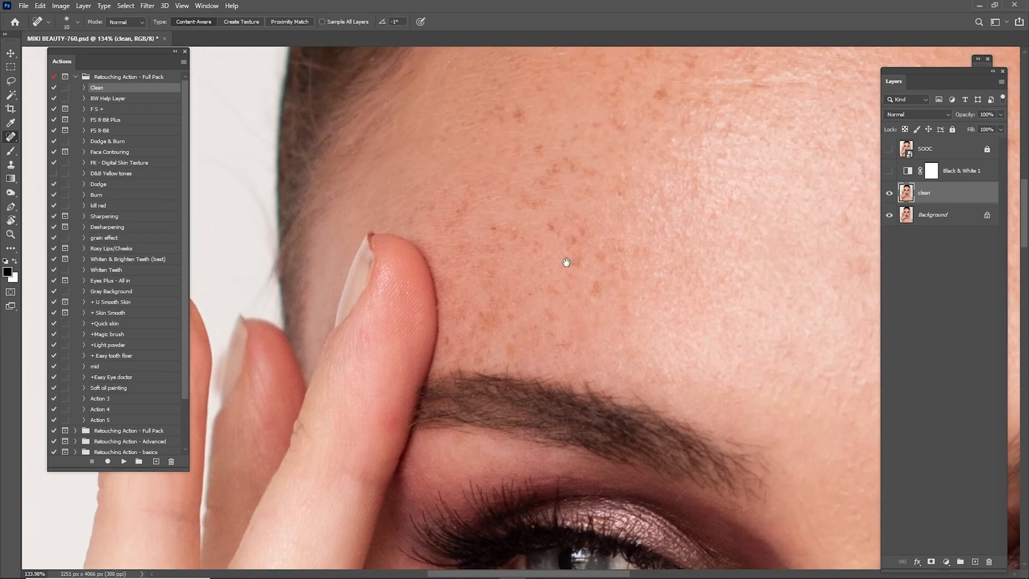
drag(602, 170, 549, 270)
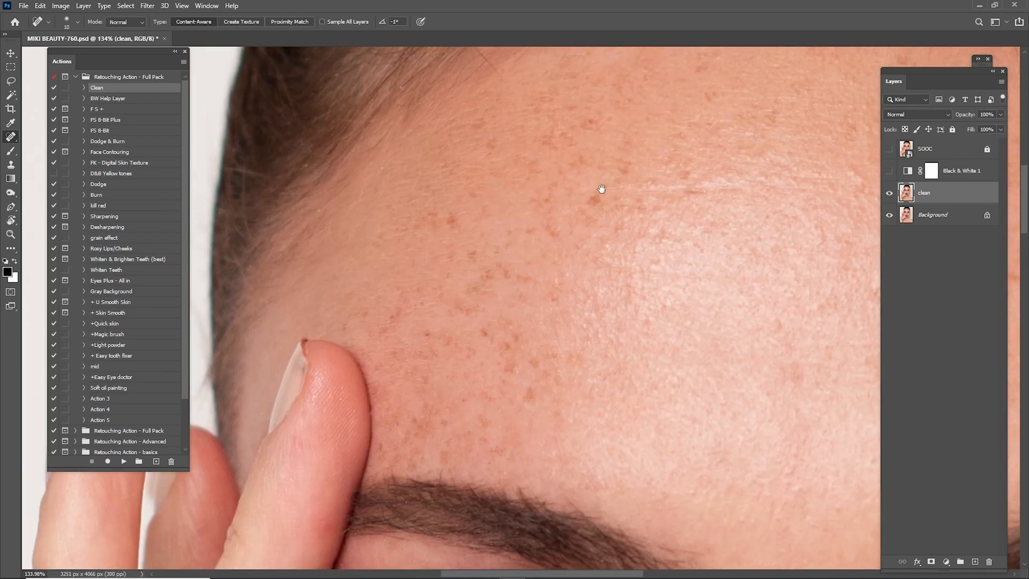
Heal the darker spots across the upper forehead just below the hairline
drag(596, 201, 593, 383)
mouse_move(464, 211)
mouse_down()
mouse_move(502, 265)
mouse_move(571, 204)
mouse_move(564, 240)
mouse_move(623, 187)
mouse_up()
drag(676, 239, 590, 231)
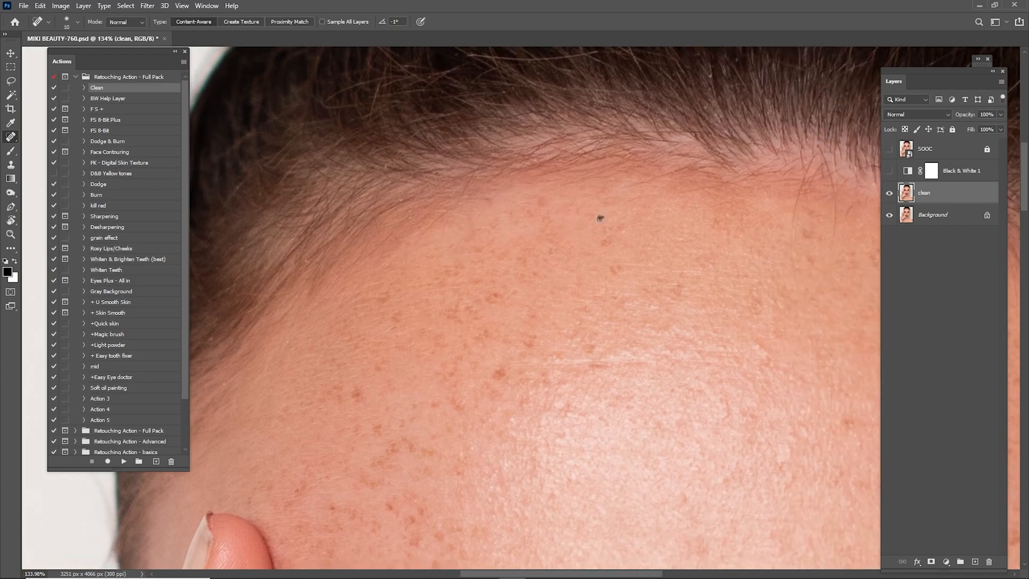
drag(659, 273, 615, 170)
mouse_move(676, 234)
mouse_down()
mouse_move(639, 144)
mouse_move(642, 161)
mouse_up()
drag(601, 279, 561, 309)
drag(591, 370, 552, 118)
drag(522, 426, 601, 239)
mouse_move(454, 299)
mouse_down()
mouse_move(609, 234)
mouse_move(587, 244)
mouse_up()
drag(566, 193, 598, 188)
Heal the red veins in the white and inner corner of the eye nearest the hand
drag(568, 180, 588, 268)
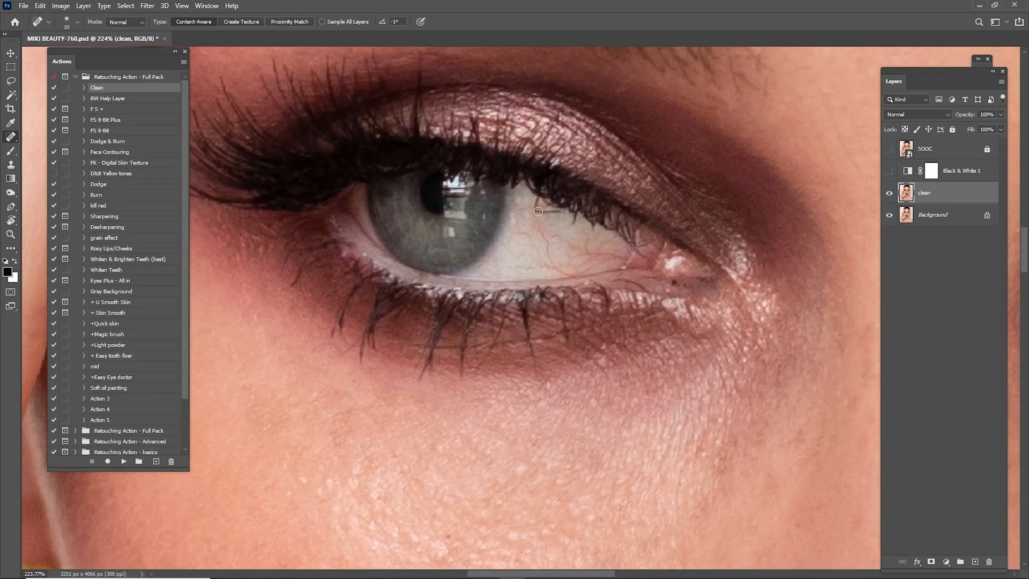
mouse_move(536, 213)
mouse_down()
mouse_move(563, 212)
mouse_move(553, 263)
mouse_move(564, 240)
mouse_move(536, 220)
mouse_move(541, 195)
mouse_up()
mouse_move(543, 241)
mouse_down()
mouse_move(547, 228)
mouse_move(579, 276)
mouse_move(557, 269)
mouse_up()
drag(582, 255, 590, 243)
mouse_move(675, 285)
mouse_down()
mouse_move(617, 225)
mouse_move(625, 215)
mouse_up()
mouse_move(536, 149)
mouse_down()
mouse_move(581, 232)
mouse_move(720, 251)
mouse_up()
drag(548, 216, 584, 271)
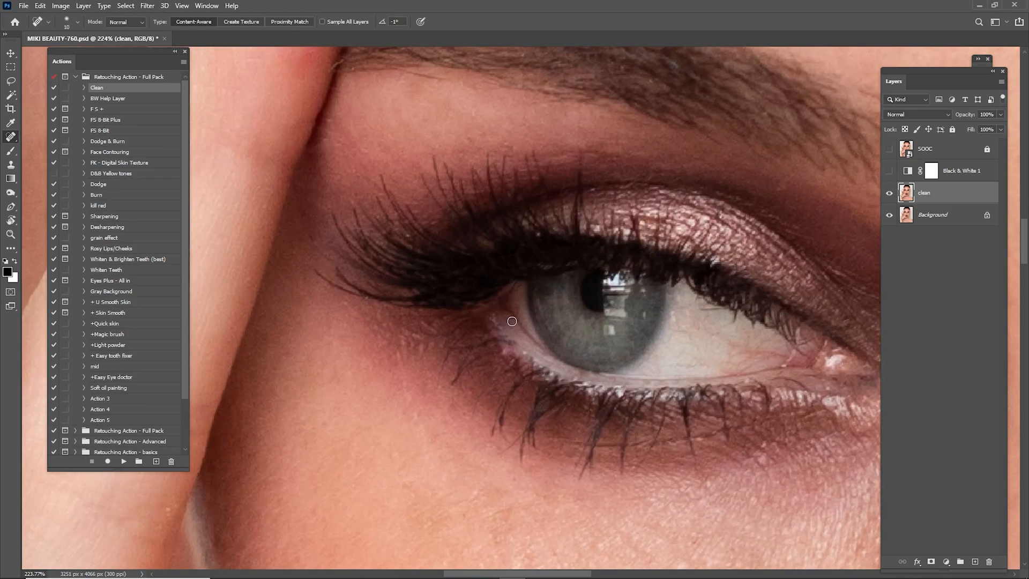
Heal the marks on the hand-side cheek and on the skin between the nose and upper lip
mouse_move(366, 407)
mouse_down()
mouse_move(510, 263)
mouse_move(456, 263)
mouse_up()
drag(472, 348, 433, 269)
drag(492, 287, 555, 281)
drag(651, 291, 494, 285)
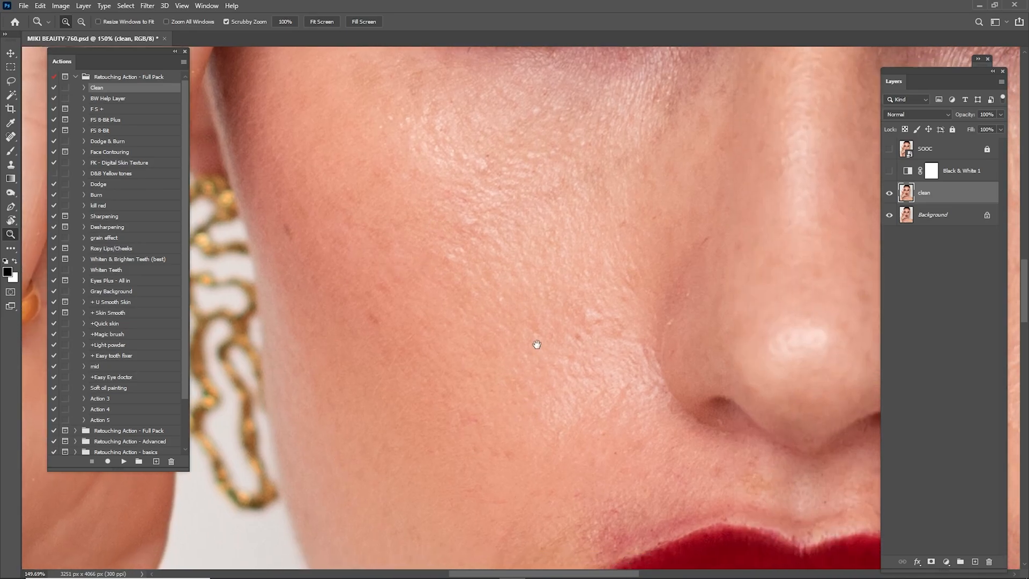
drag(522, 351, 489, 256)
mouse_move(642, 214)
mouse_down()
mouse_move(613, 232)
mouse_move(599, 282)
mouse_up()
drag(616, 221, 626, 208)
click(566, 196)
mouse_move(577, 276)
mouse_down()
mouse_move(577, 192)
mouse_move(560, 253)
mouse_move(506, 169)
mouse_up()
click(586, 242)
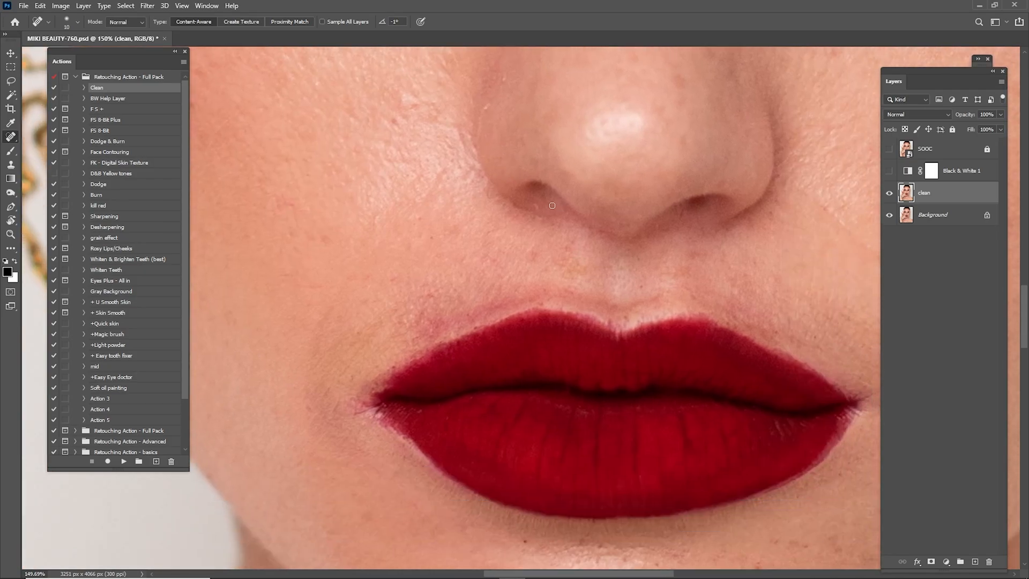
drag(529, 261, 536, 251)
Heal the veins in the white of the eye farthest from the hand
drag(643, 188, 559, 301)
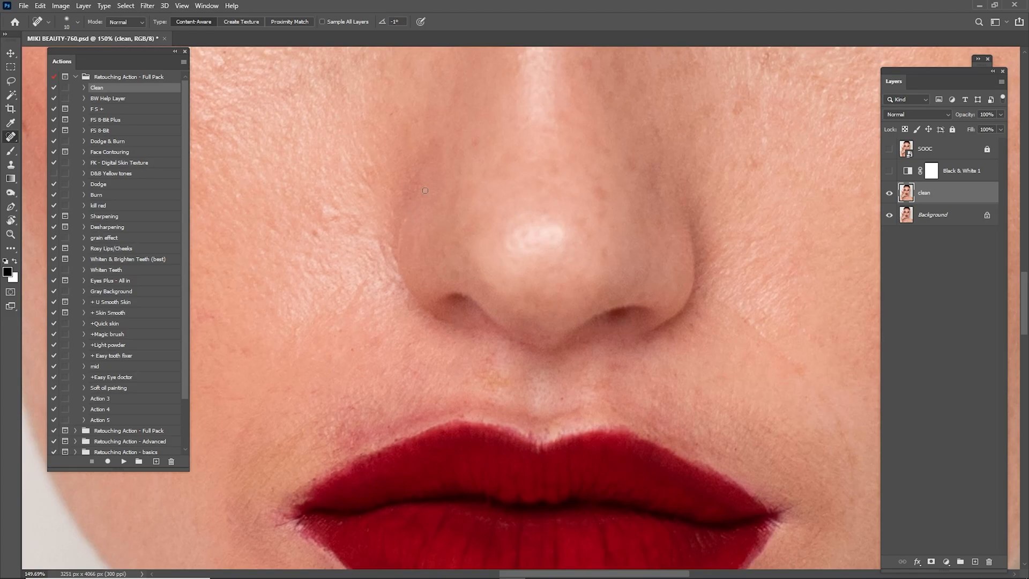
drag(677, 115, 476, 297)
drag(680, 191, 632, 319)
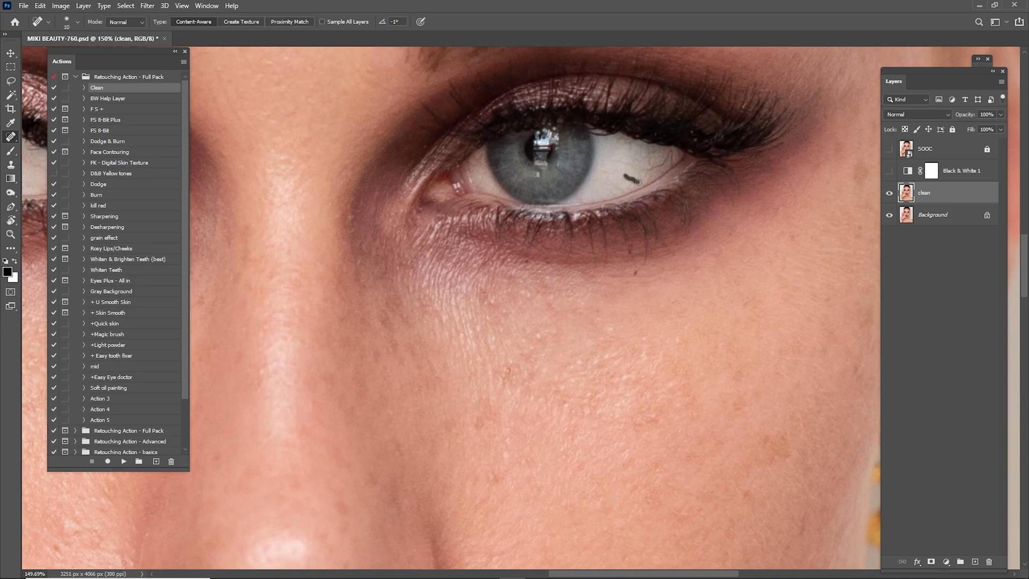
drag(670, 155, 673, 152)
Heal the spots above the eyebrow farthest from the hand, up to the temple and hairline
drag(674, 151, 555, 443)
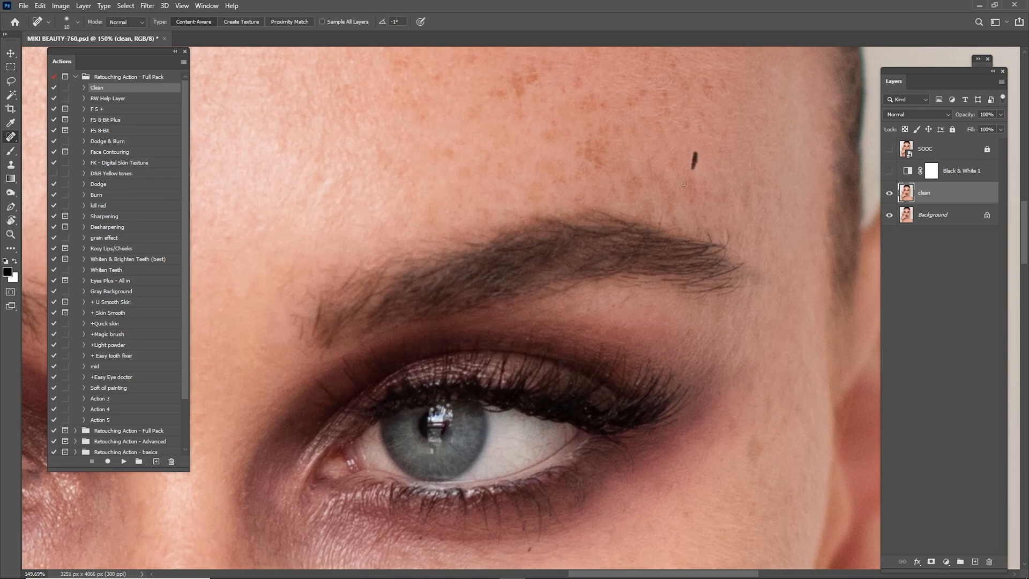
mouse_move(660, 222)
mouse_down()
mouse_move(653, 308)
mouse_move(681, 317)
mouse_up()
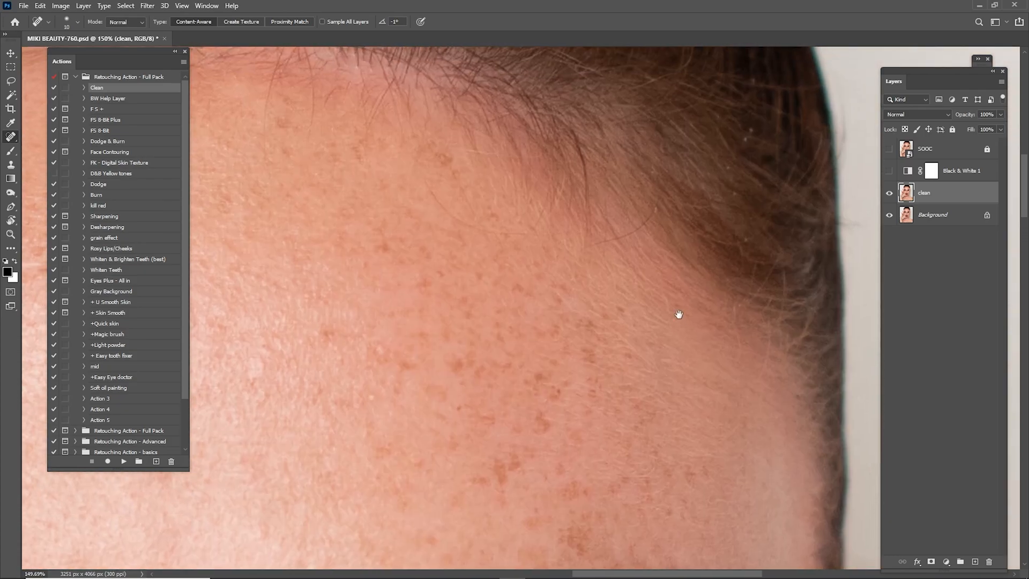
drag(650, 217, 572, 253)
drag(547, 231, 597, 282)
mouse_move(546, 256)
mouse_down()
mouse_move(562, 281)
mouse_move(633, 304)
mouse_up()
click(595, 292)
mouse_move(483, 287)
mouse_down()
mouse_move(509, 366)
mouse_move(592, 266)
mouse_up()
mouse_move(570, 323)
mouse_down()
mouse_move(582, 225)
mouse_move(544, 255)
mouse_move(584, 259)
mouse_up()
drag(561, 169, 643, 202)
mouse_move(643, 203)
mouse_down()
mouse_move(538, 172)
mouse_move(641, 158)
mouse_move(603, 258)
mouse_up()
Set the healing brush size to 20 and remove stray bright hairs and specks from the hair above the forehead
key(bracketright)
key(bracketright)
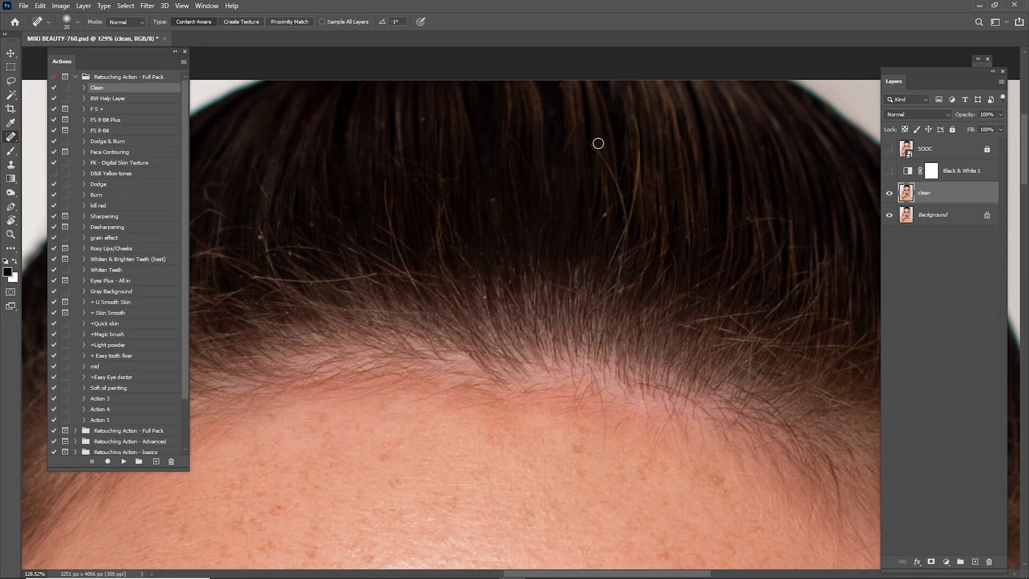
drag(617, 180, 627, 215)
mouse_move(615, 252)
mouse_down()
mouse_move(639, 172)
mouse_move(636, 120)
mouse_up()
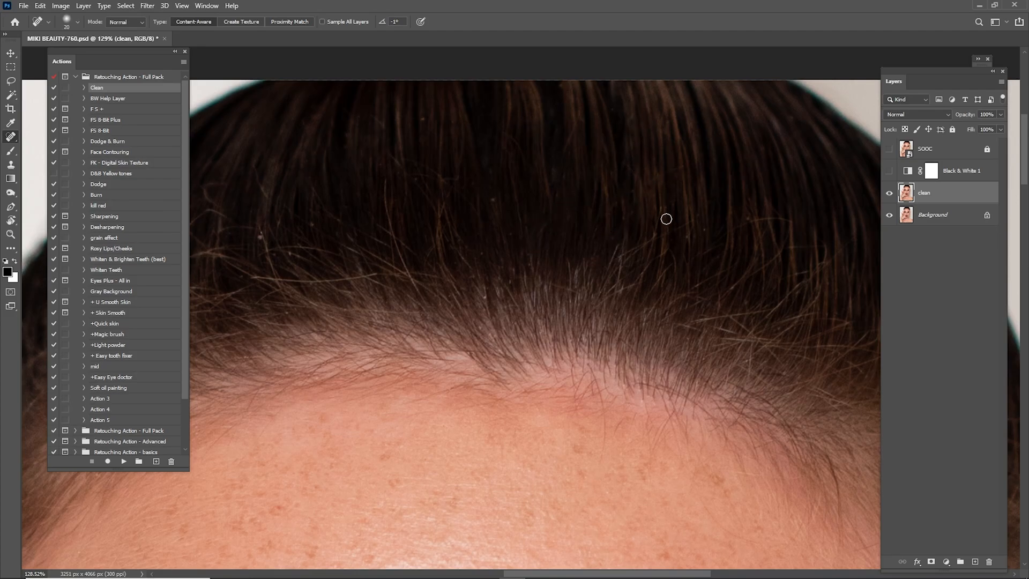
drag(435, 149, 648, 169)
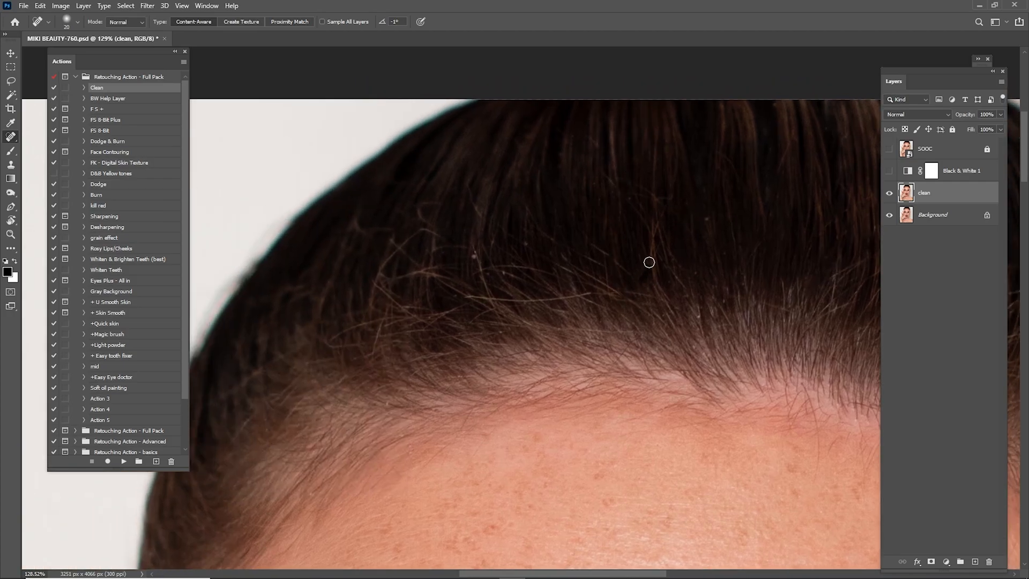
drag(544, 249, 679, 206)
mouse_move(610, 214)
mouse_down()
mouse_move(621, 240)
mouse_move(654, 250)
mouse_move(730, 237)
mouse_up()
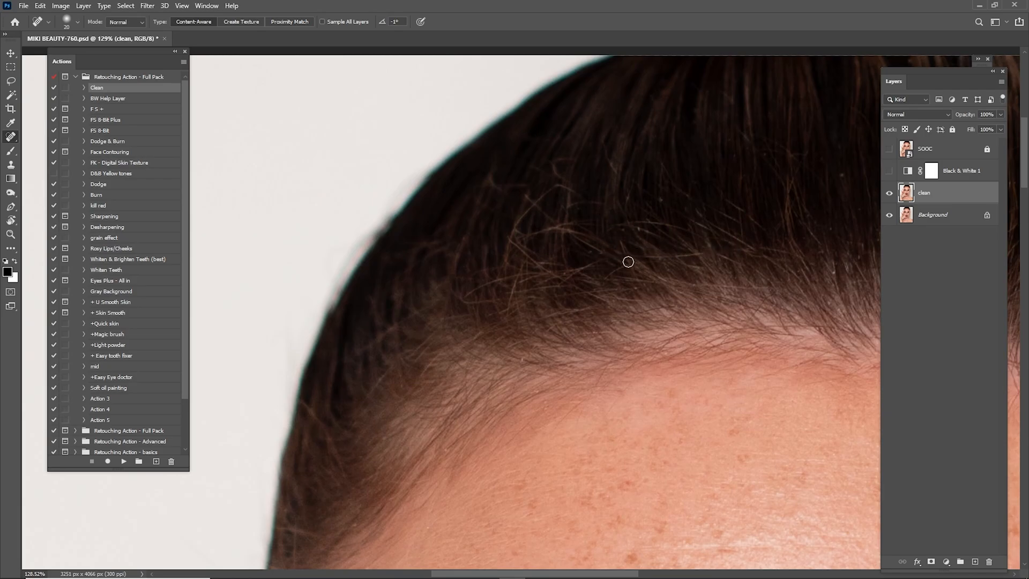
mouse_move(613, 180)
mouse_down()
mouse_move(611, 168)
mouse_move(513, 225)
mouse_move(554, 224)
mouse_move(513, 226)
mouse_up()
drag(558, 164, 572, 193)
drag(504, 267, 589, 218)
mouse_move(473, 326)
mouse_down()
mouse_move(459, 344)
mouse_move(499, 301)
mouse_up()
Check the whole face, and heal the remaining blemishes on the hand-side cheek and beside the nose
key(z)
drag(545, 310, 527, 196)
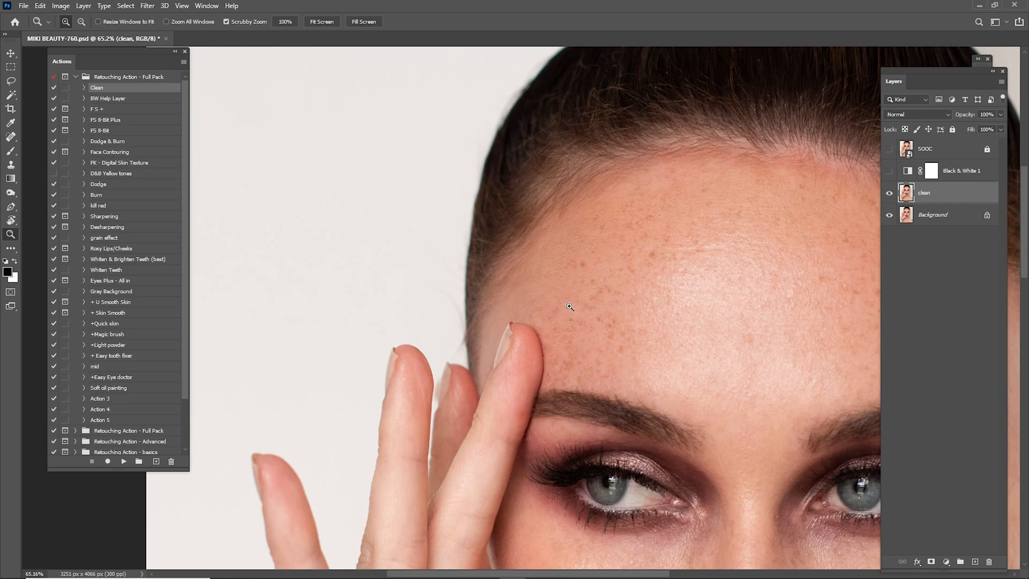
drag(566, 310, 549, 317)
drag(622, 411, 505, 224)
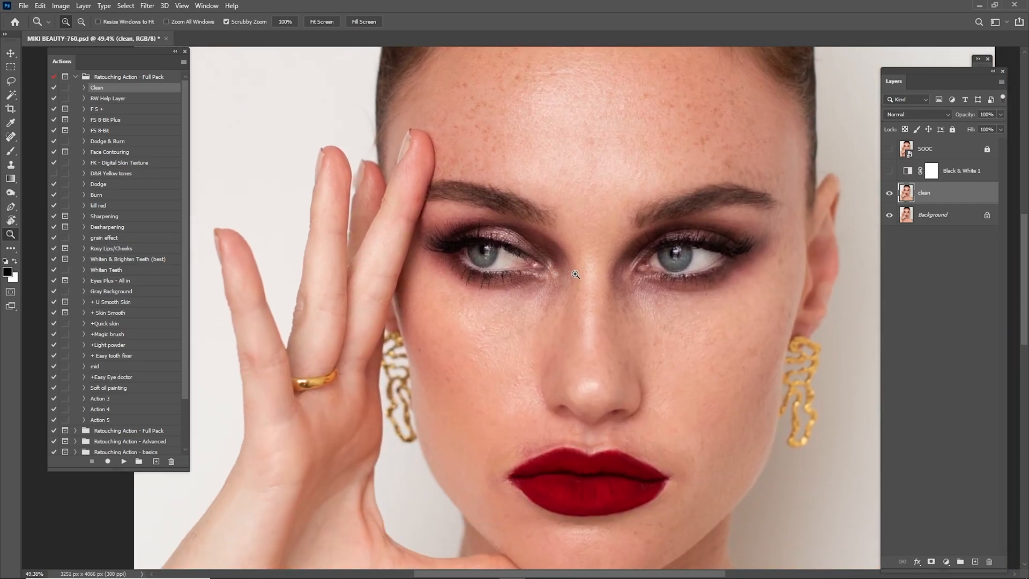
drag(586, 281, 617, 284)
drag(601, 370, 620, 251)
drag(496, 317, 592, 254)
key(j)
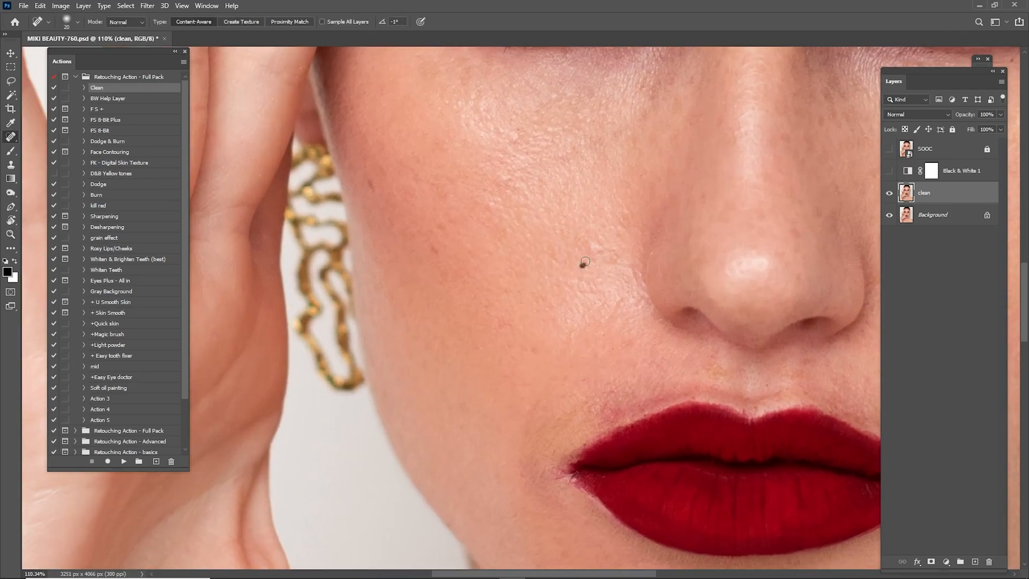
drag(658, 229, 584, 215)
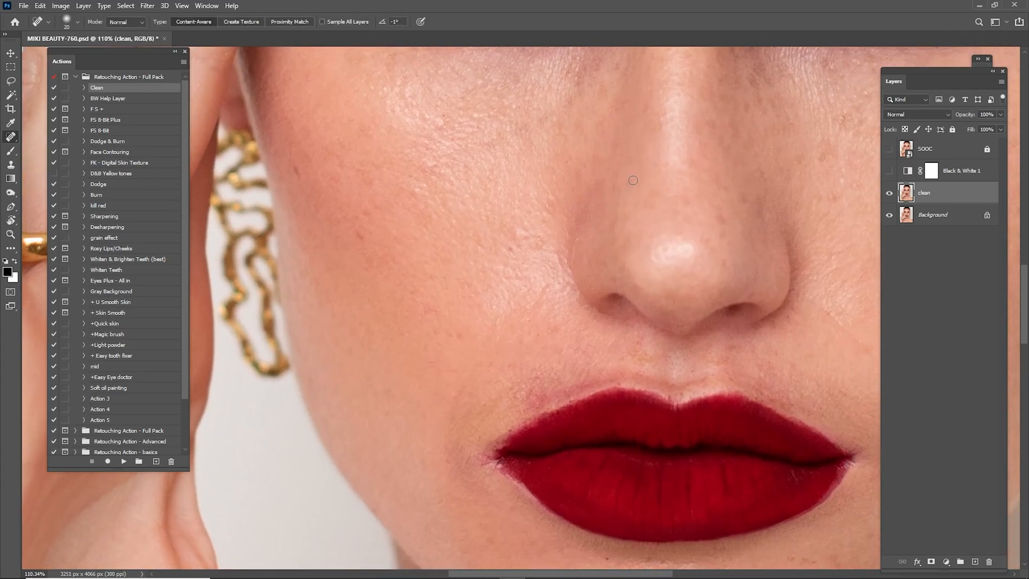
drag(719, 182, 622, 239)
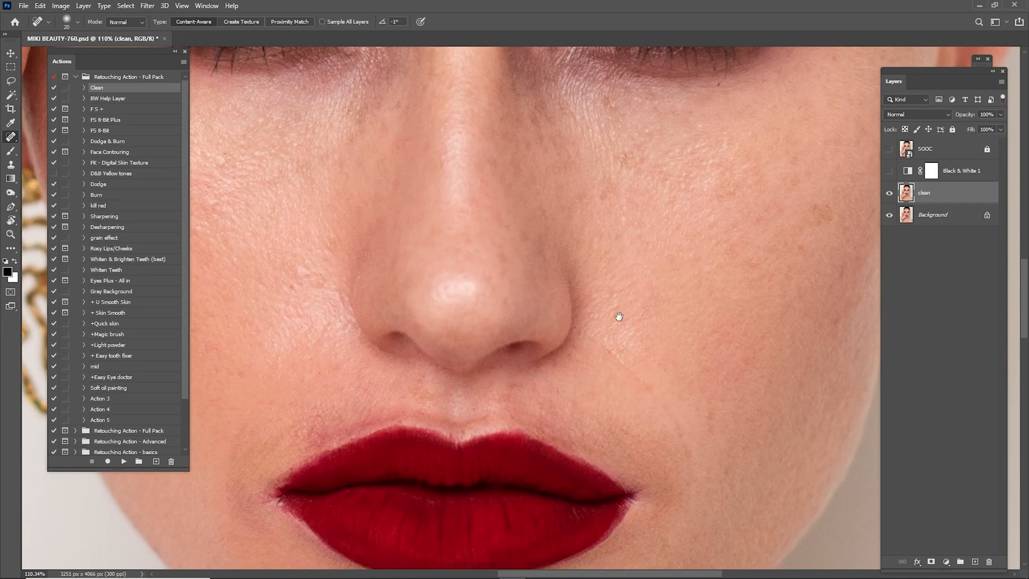
drag(620, 314, 594, 197)
Heal the small spots on the chin below the lips and along the jaw near the thumb
mouse_move(592, 380)
mouse_down()
mouse_move(593, 250)
mouse_move(684, 209)
mouse_up()
drag(631, 322, 635, 330)
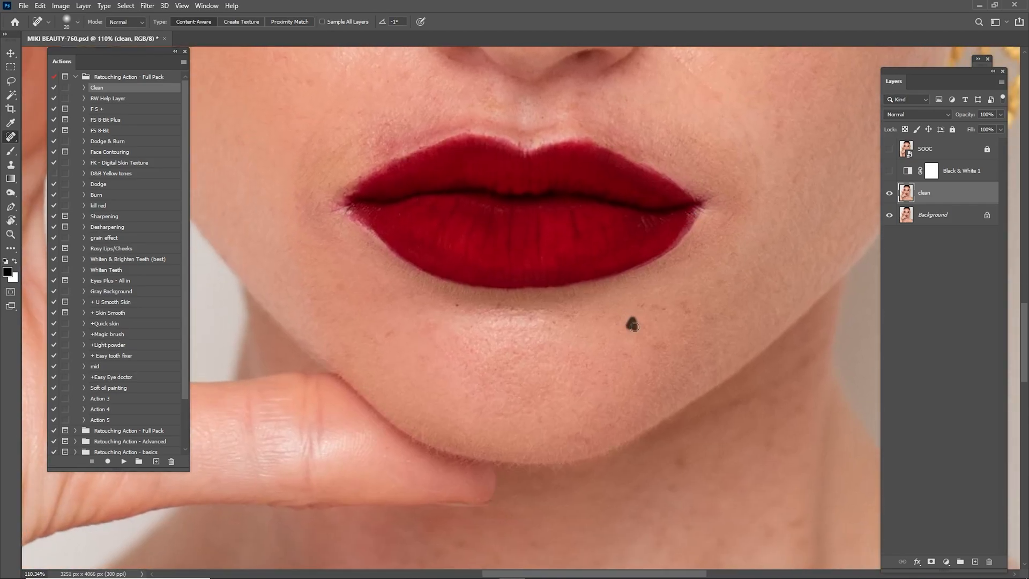
drag(517, 302, 611, 328)
click(484, 367)
drag(429, 304, 484, 358)
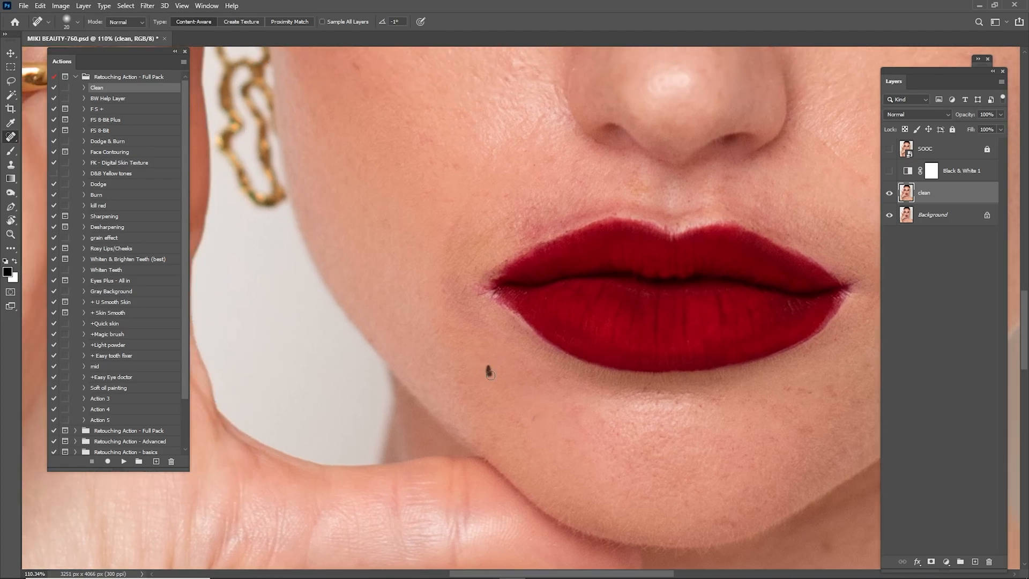
click(536, 414)
Heal the leftover marks on the lower hand-side cheek and around the mouth
scroll(554, 241, up, 3)
click(543, 218)
drag(453, 212, 484, 301)
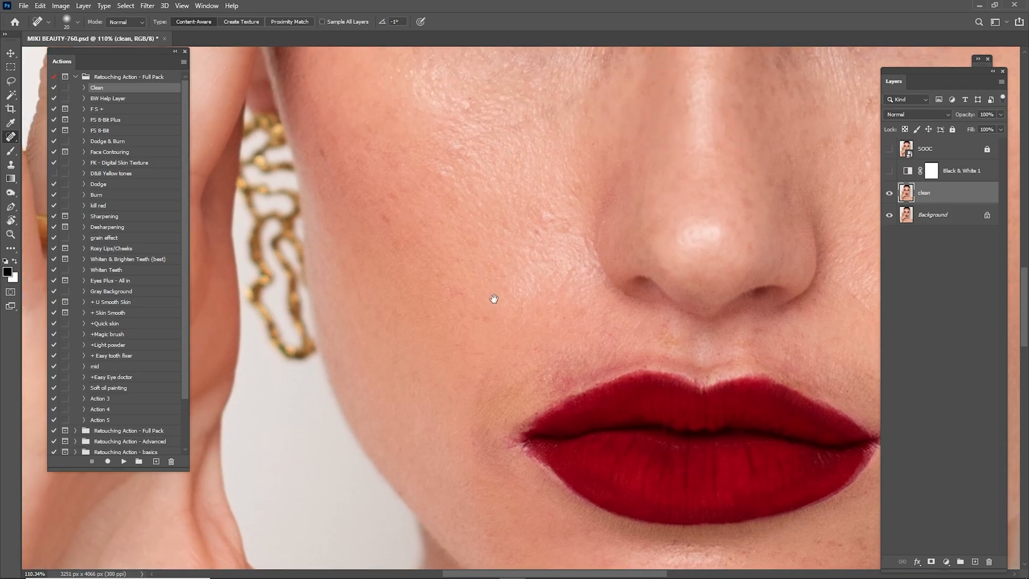
drag(545, 385, 588, 236)
drag(655, 335, 543, 141)
drag(667, 238, 562, 239)
drag(629, 252, 635, 248)
Heal the blemishes beside the nostril and on the cheek and chin on the side away from the hand
mouse_move(638, 310)
mouse_down()
mouse_move(574, 356)
mouse_move(582, 273)
mouse_move(596, 417)
mouse_up()
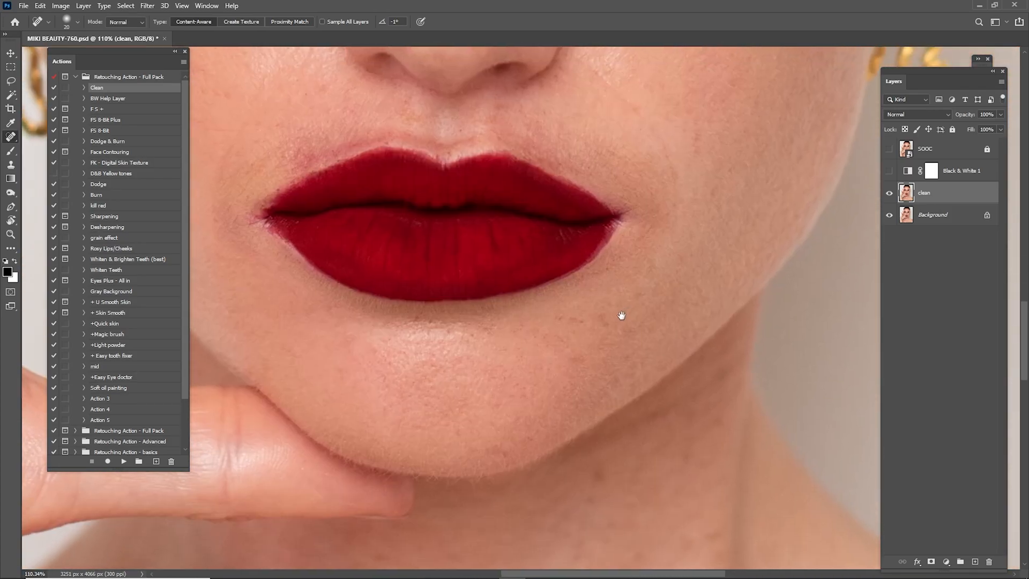
mouse_move(666, 189)
mouse_down()
mouse_move(628, 301)
mouse_move(616, 241)
mouse_move(577, 201)
mouse_up()
drag(577, 205, 558, 182)
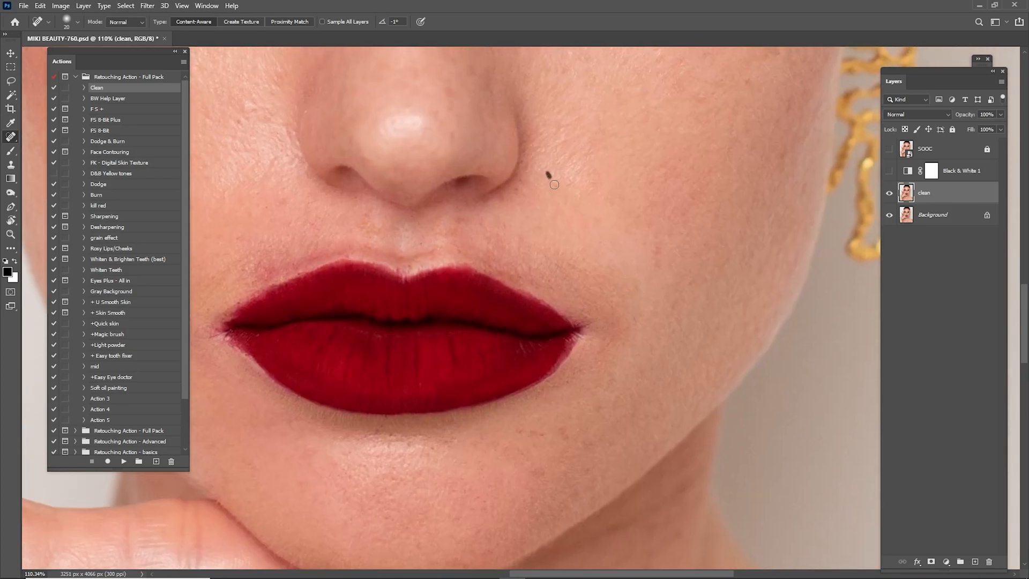
drag(705, 129, 615, 249)
drag(570, 320, 647, 198)
drag(582, 323, 686, 219)
drag(596, 287, 618, 182)
drag(661, 61, 560, 310)
drag(520, 321, 562, 225)
scroll(552, 260, up, 6)
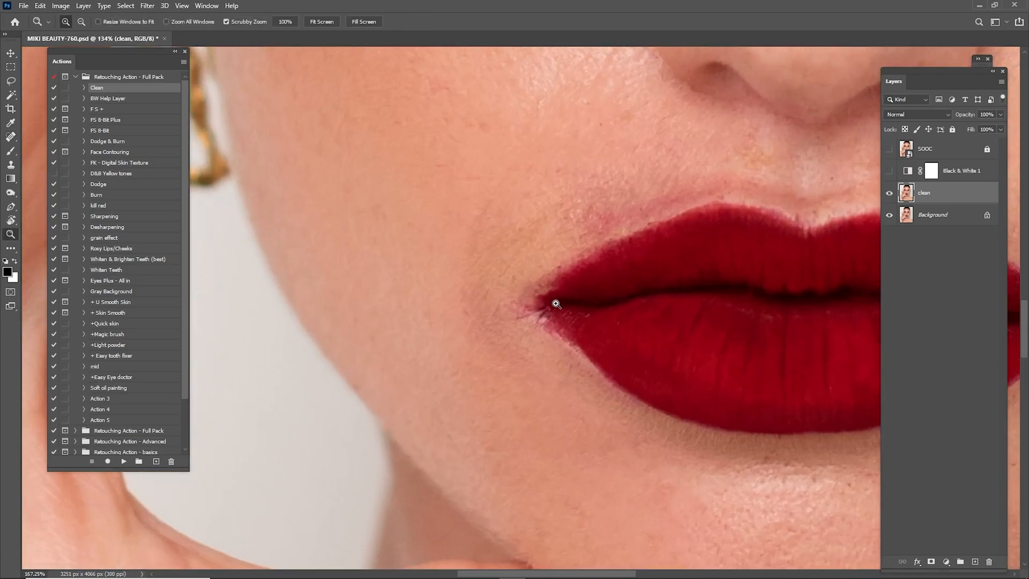
key(p)
drag(602, 254, 625, 266)
click(441, 353)
key(ctrl+z)
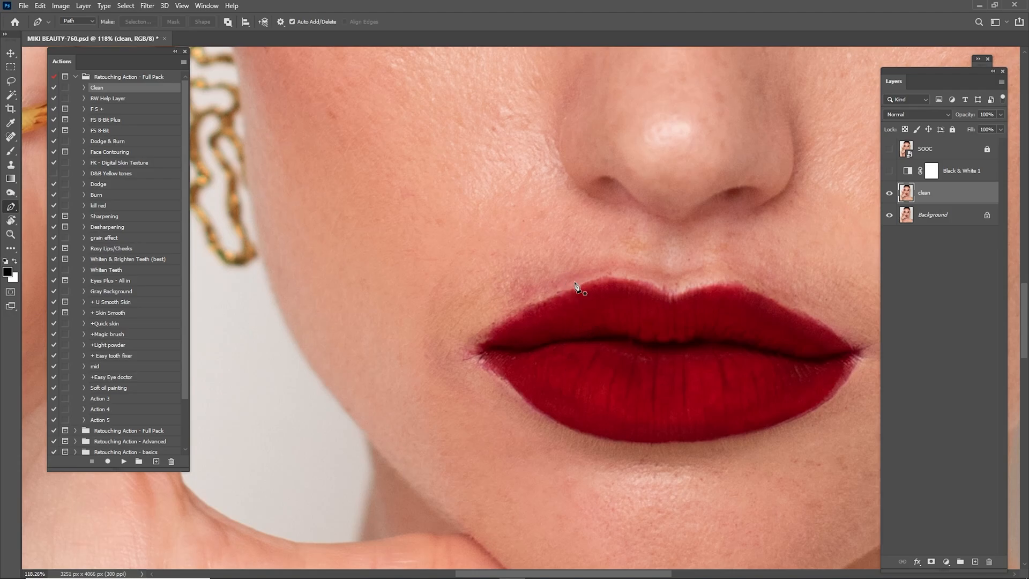
click(467, 346)
key(ctrl+z)
Trace the upper lip's outline with the Pen tool from the hand-side mouth corner to the opposite corner
key(ctrl+space)
drag(550, 291, 582, 296)
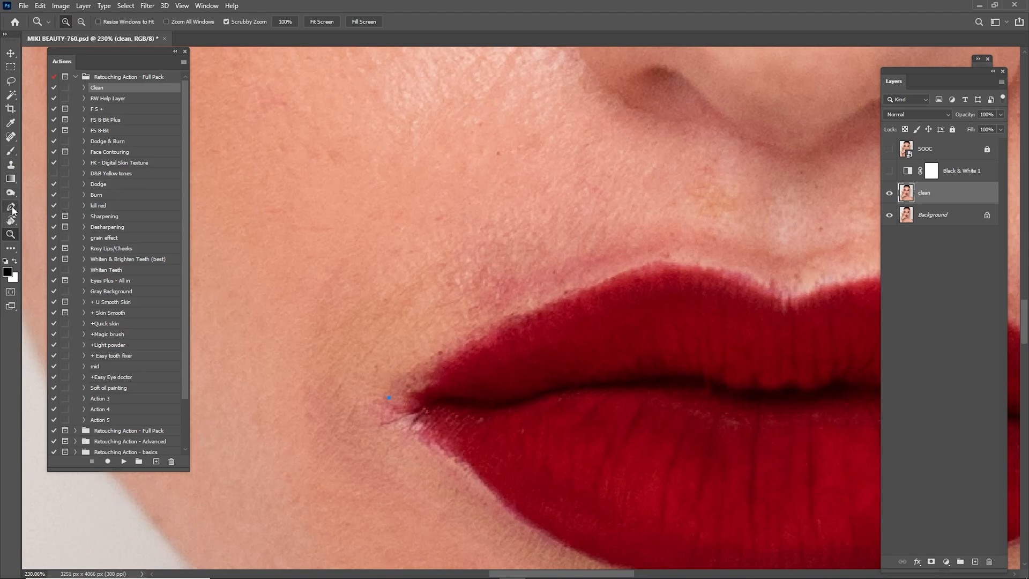
drag(556, 332, 525, 278)
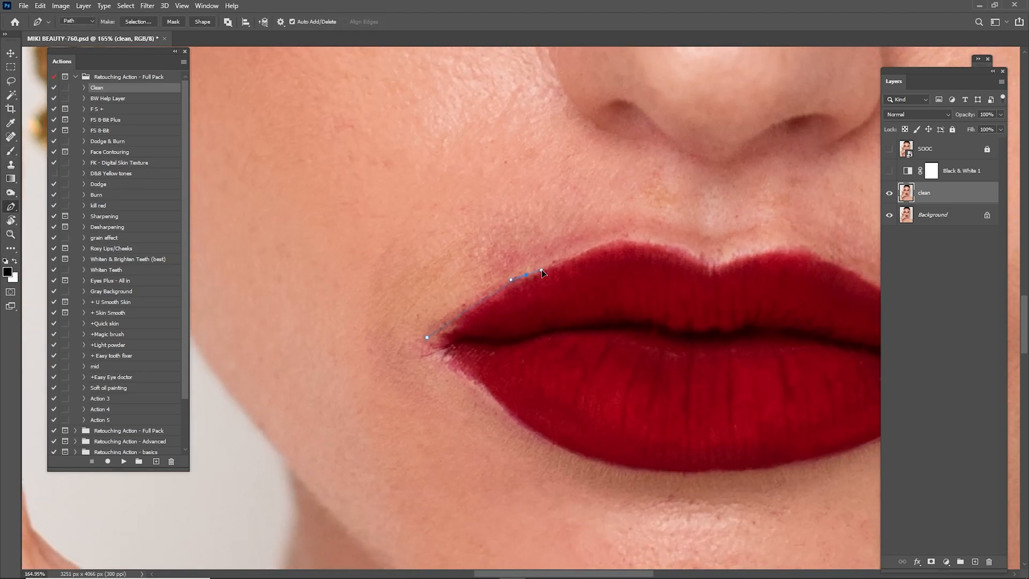
key(ctrl+space)
drag(633, 250, 663, 245)
key(space)
drag(663, 245, 583, 254)
key(ctrl+z)
drag(648, 282, 489, 213)
drag(579, 231, 663, 285)
drag(680, 296, 719, 313)
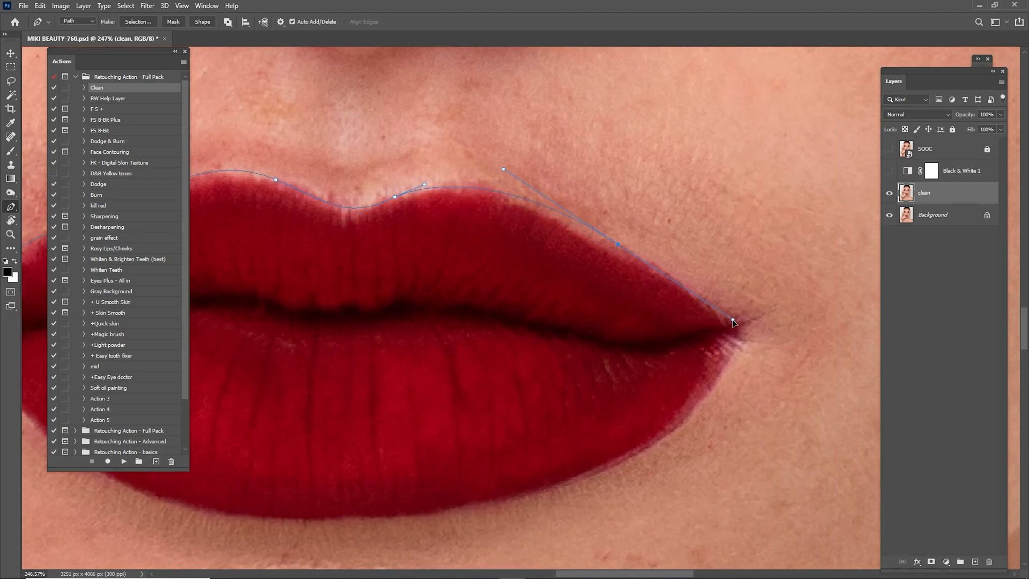
Trace the lower lip's outline back to the hand-side mouth corner and close the path around the lips
scroll(730, 321, down, 3)
click(732, 209)
scroll(734, 217, down, 2)
scroll(733, 217, left, 2)
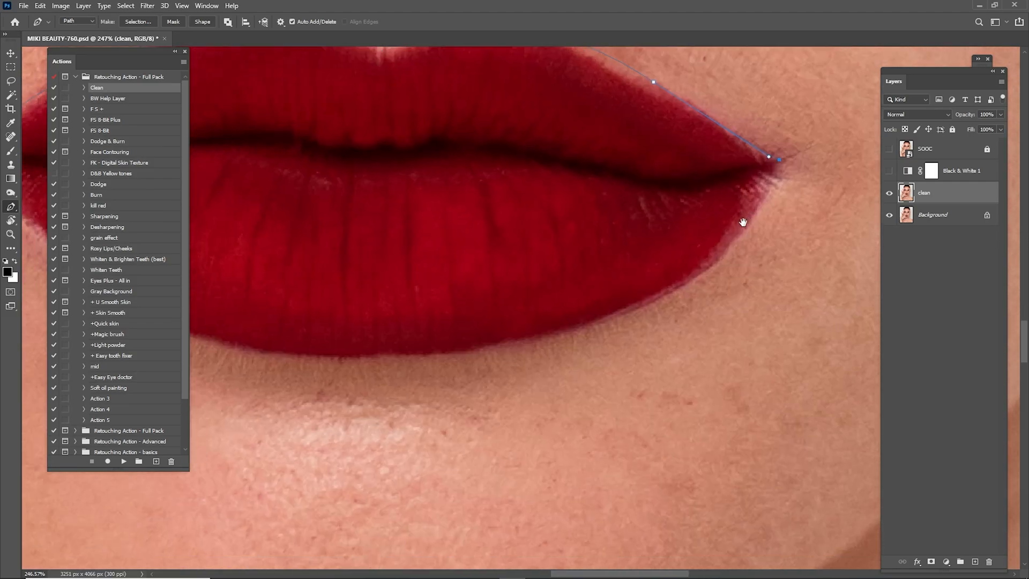
drag(580, 321, 604, 309)
drag(352, 324, 581, 406)
drag(486, 369, 444, 334)
key(alt)
drag(385, 268, 458, 353)
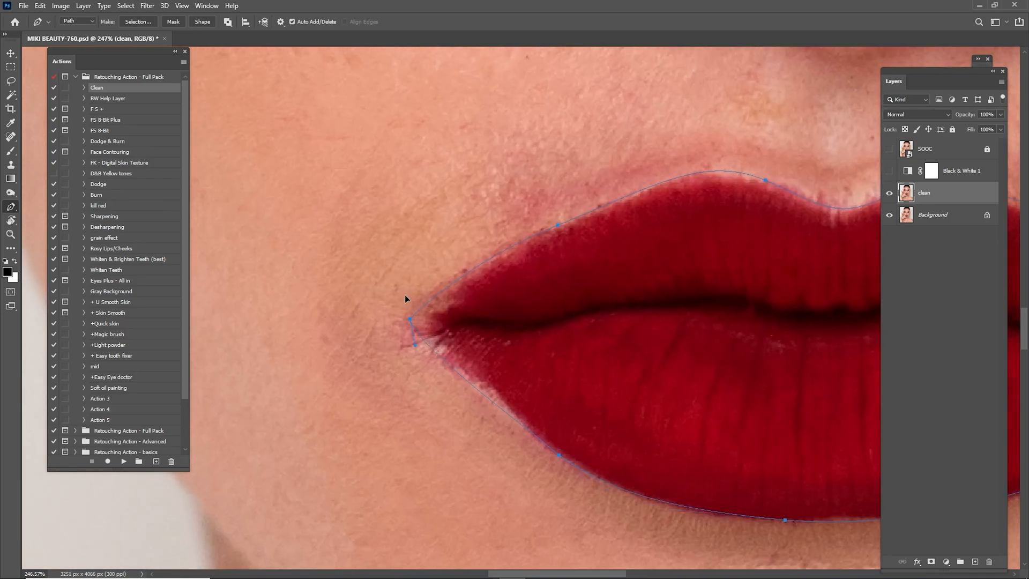
Convert the lip path into a new selection with a feather radius of 1.5 pixels
right_click(529, 316)
click(587, 365)
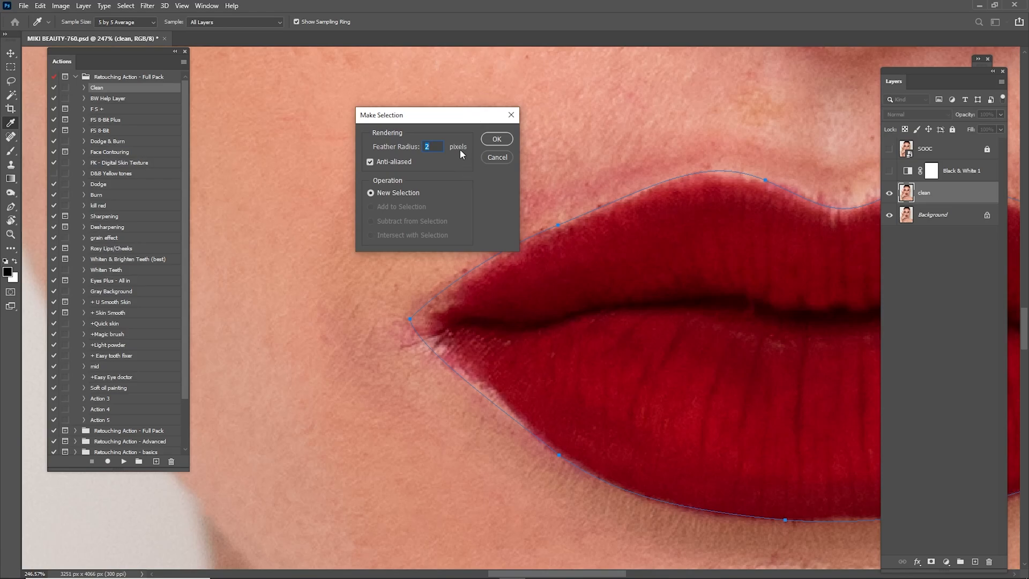
text(1.5)
key(Return)
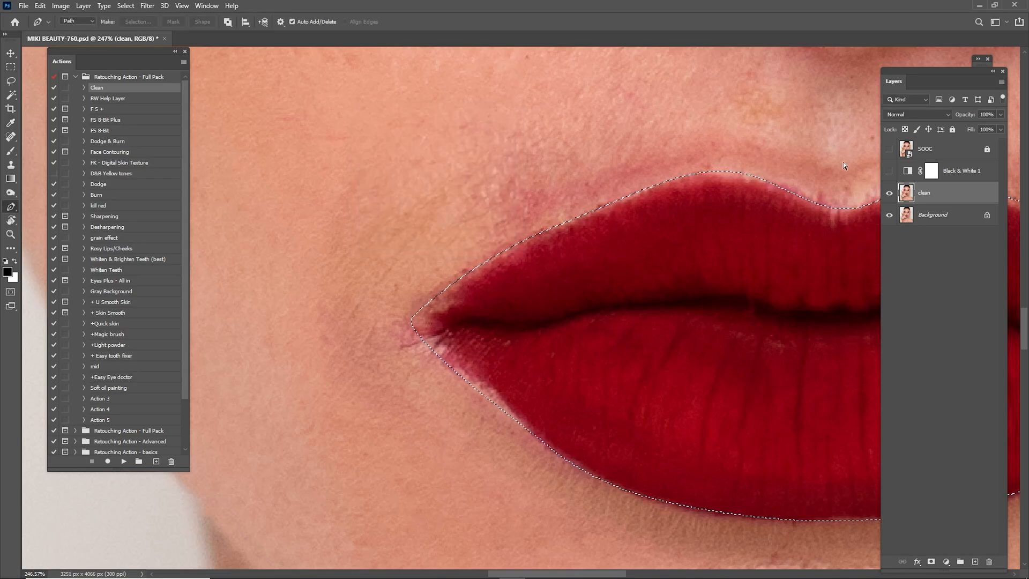
Copy the selected lips to a new layer placed above Black & White 1, and hide that layer
key(ctrl+j)
key(ctrl+0)
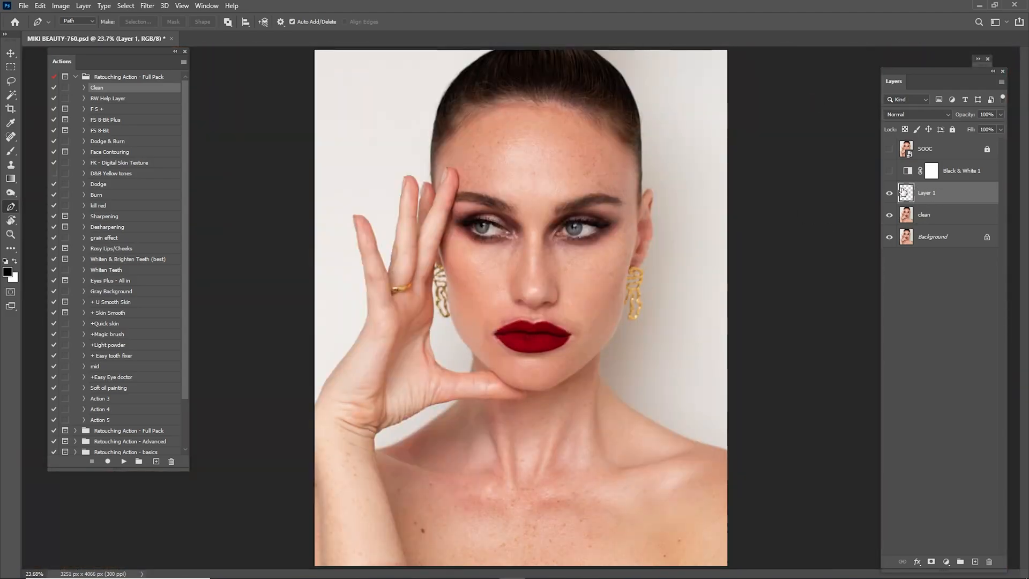
drag(926, 192, 930, 167)
click(889, 171)
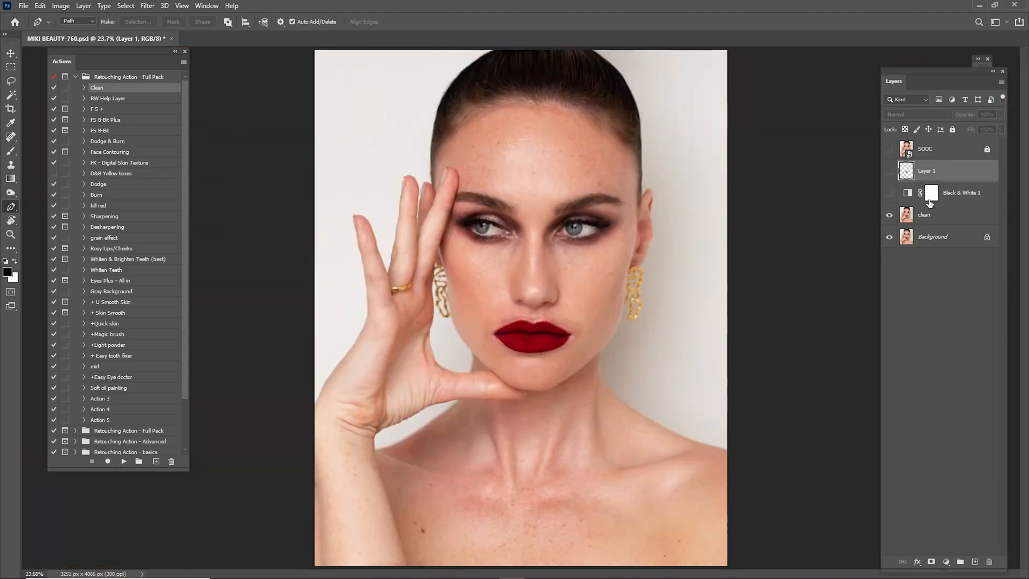
Merge the clean layer with the Background layer
click(921, 213)
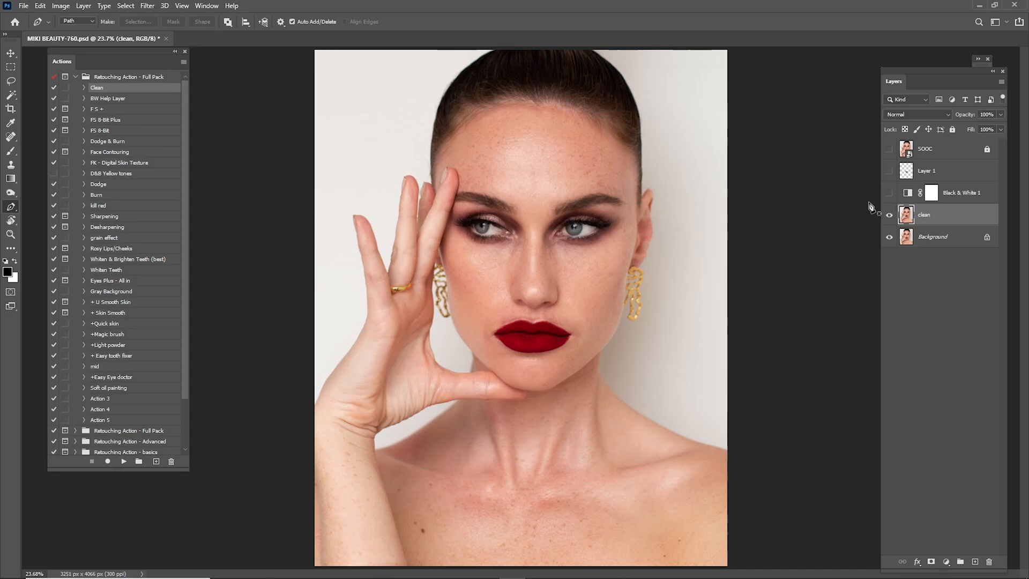
key(z)
drag(556, 179, 686, 143)
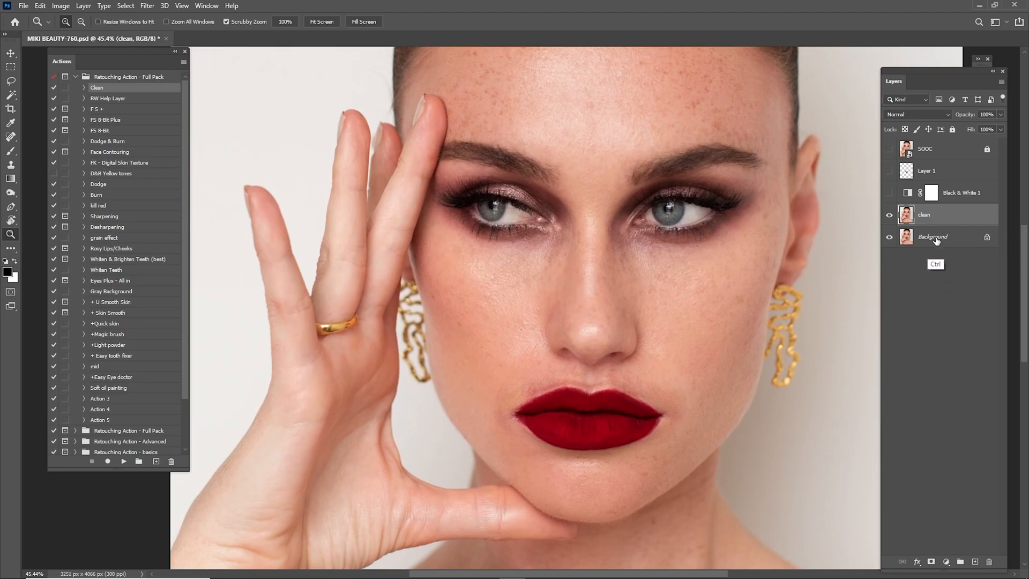
ctrl+click(924, 219)
right_click(925, 220)
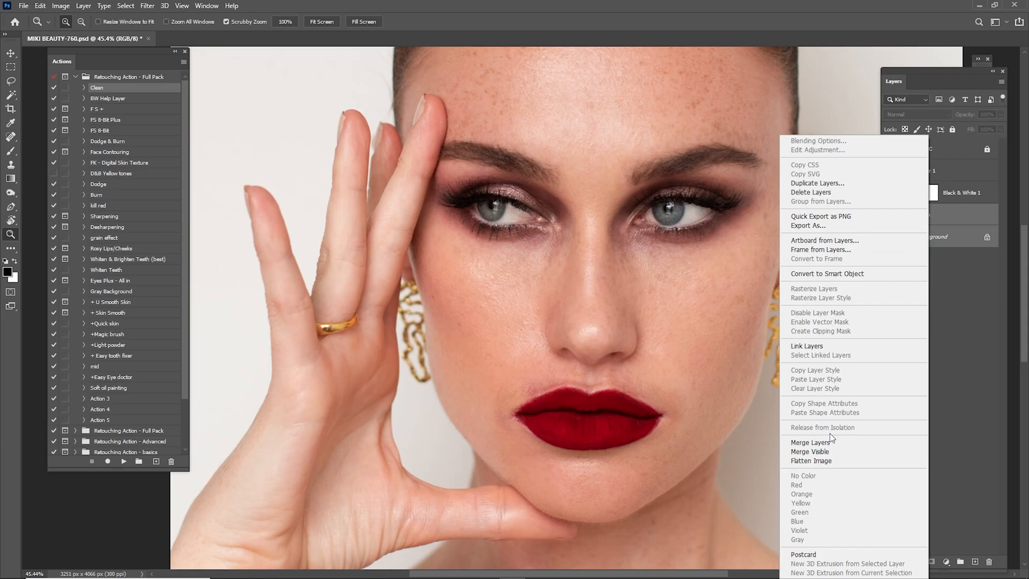
click(817, 443)
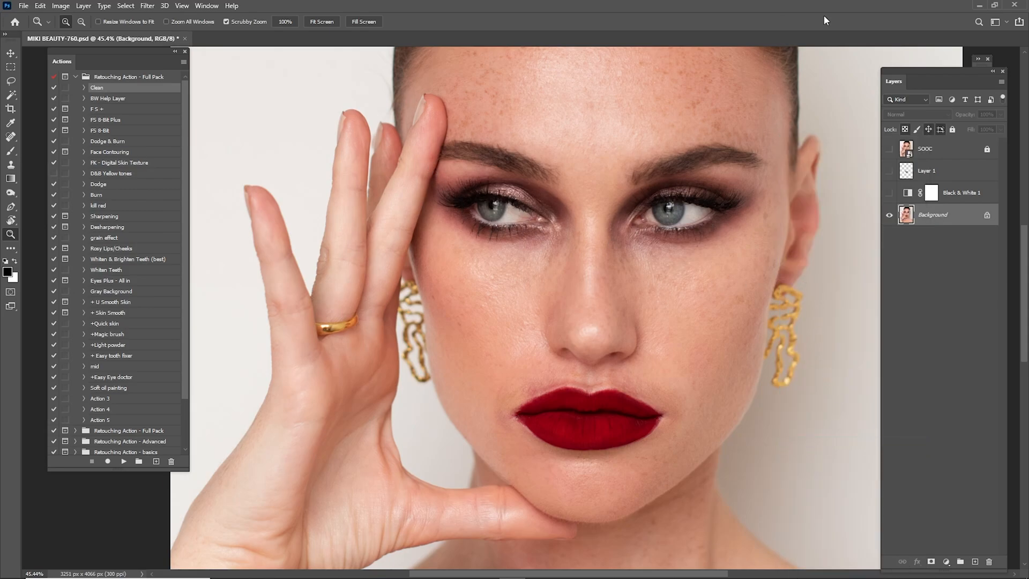
key(ctrl+0)
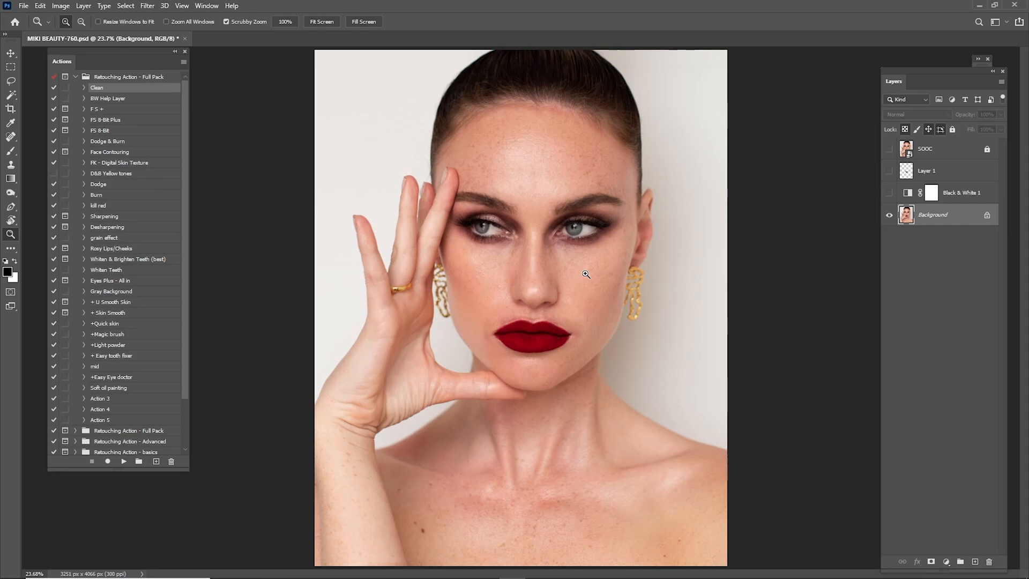
Run the F S + action and examine the face and forehead in the Gaussian Blur preview
click(128, 108)
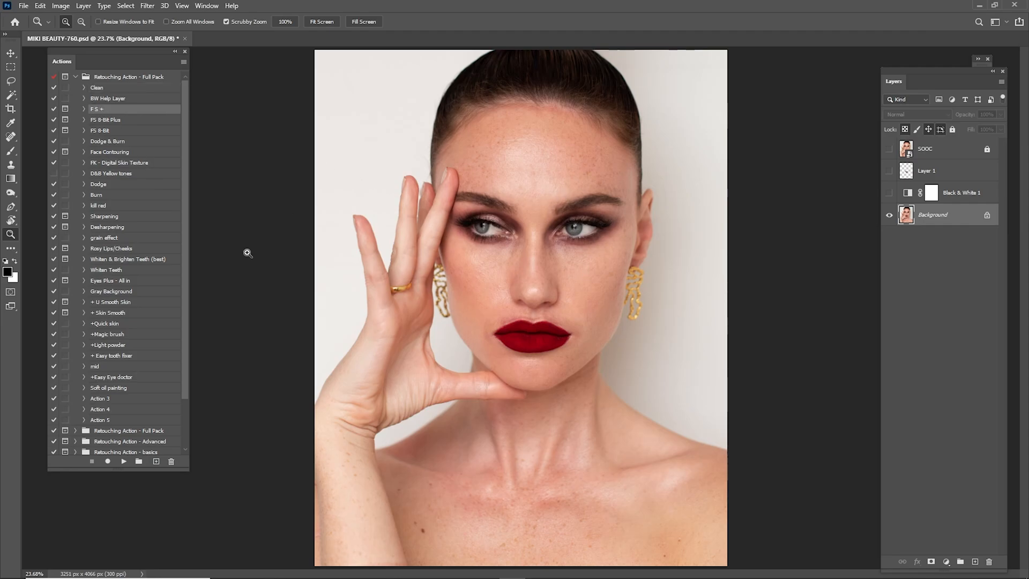
click(123, 462)
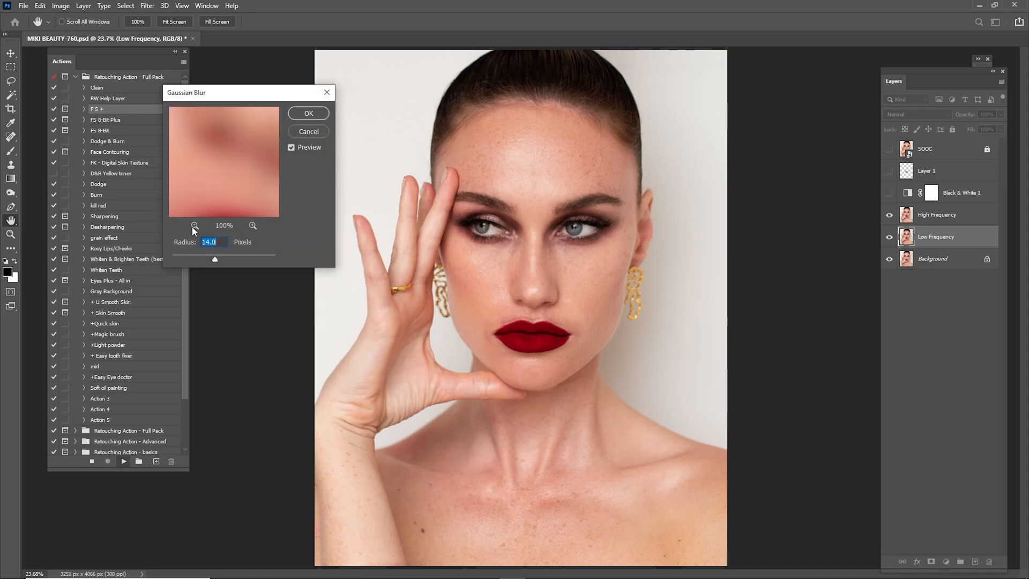
click(195, 225)
click(194, 225)
click(195, 224)
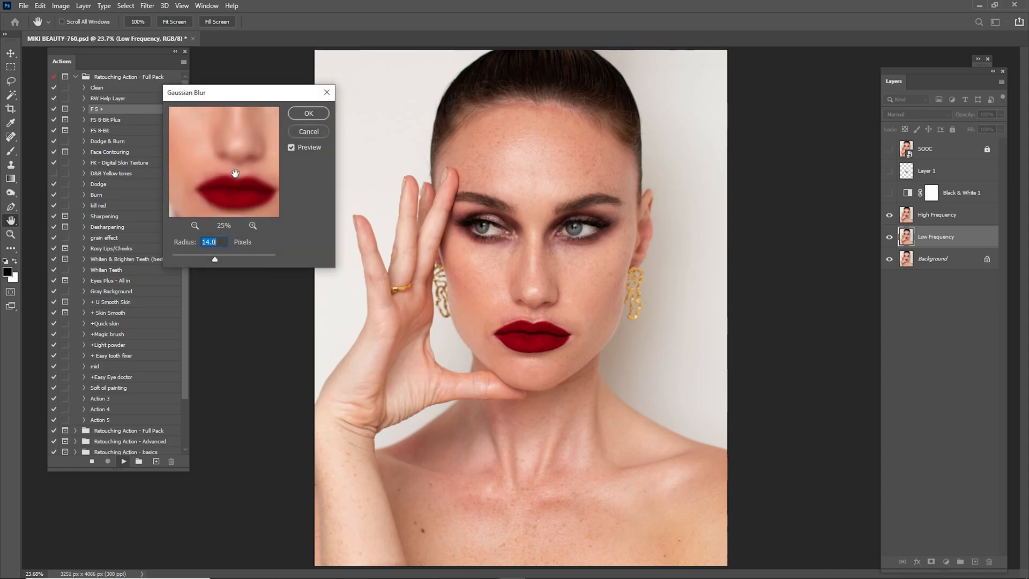
click(194, 224)
click(195, 224)
drag(229, 160, 236, 185)
drag(239, 134, 243, 168)
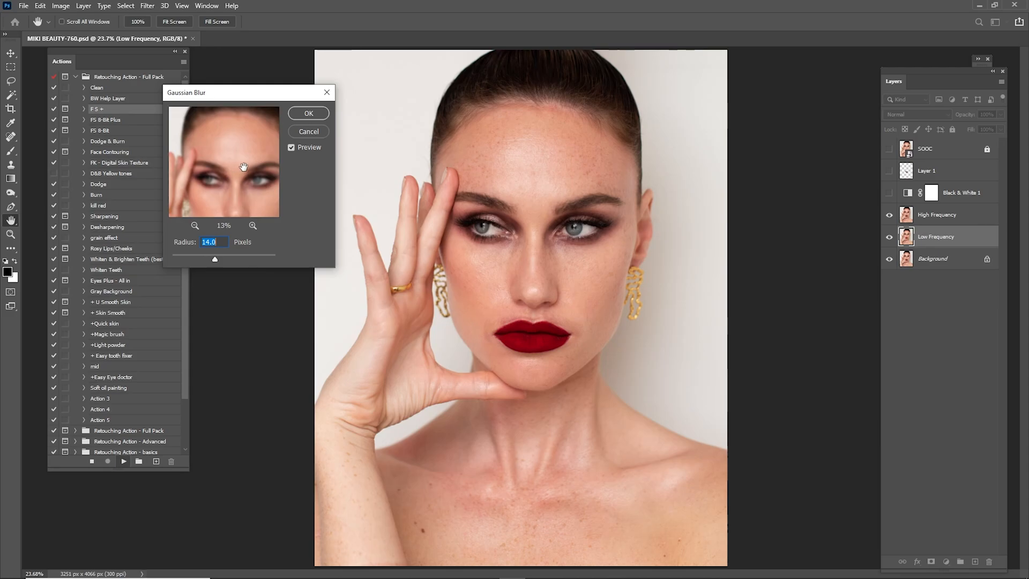
click(252, 225)
click(252, 225)
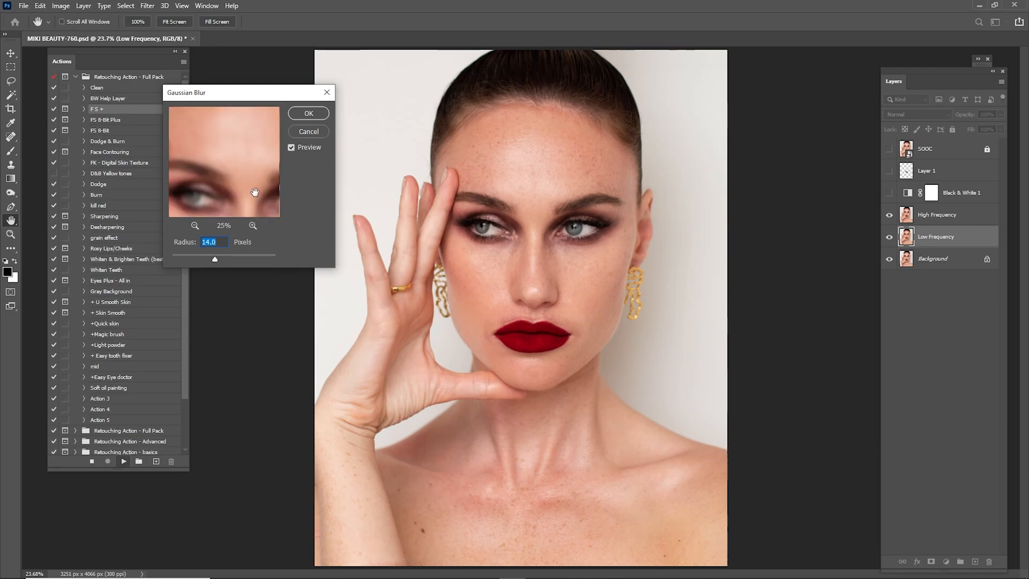
click(252, 225)
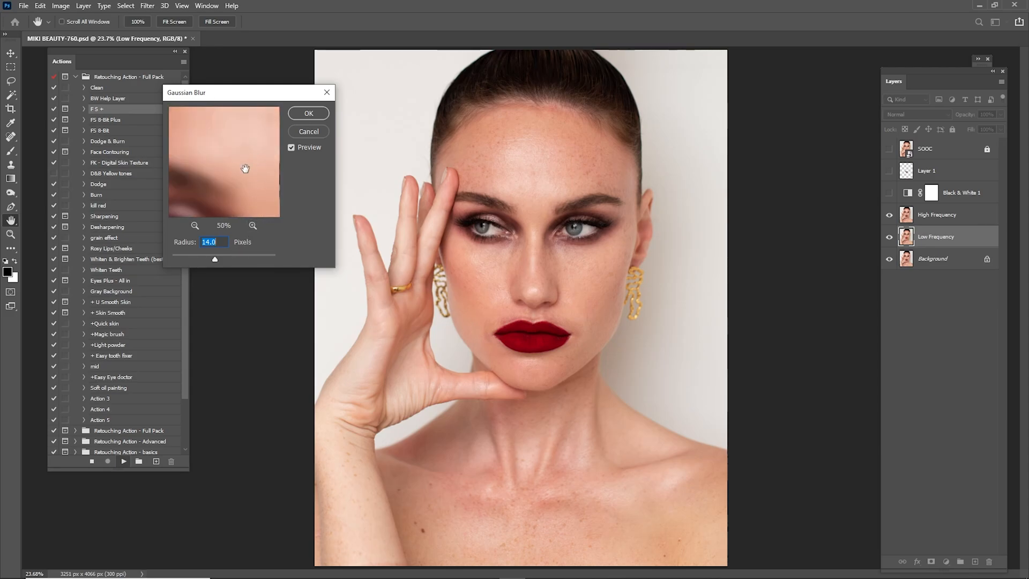
Lower the Gaussian Blur radius to 0.1 pixels and inspect the forehead texture in the preview
drag(216, 256, 172, 258)
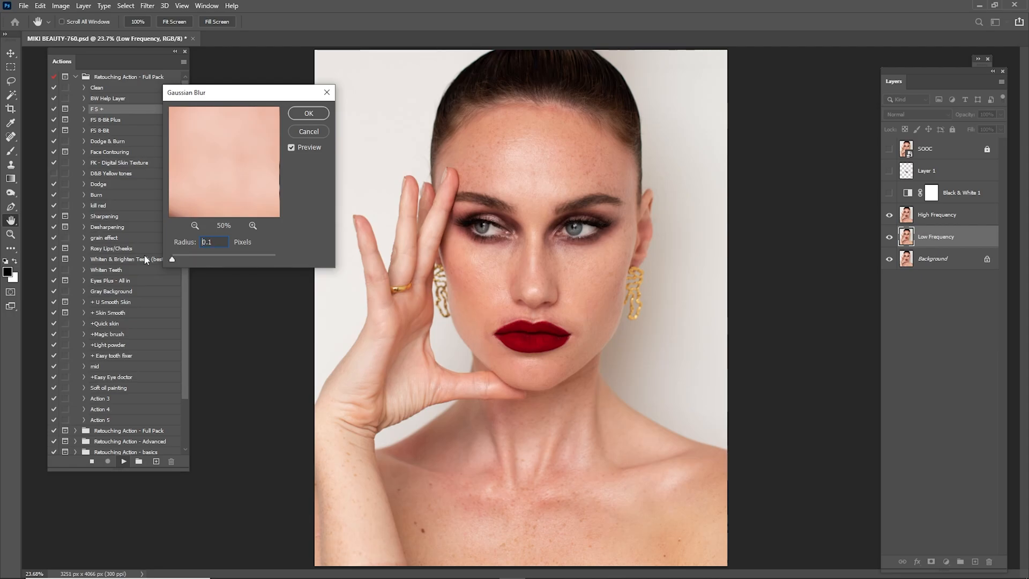
click(194, 226)
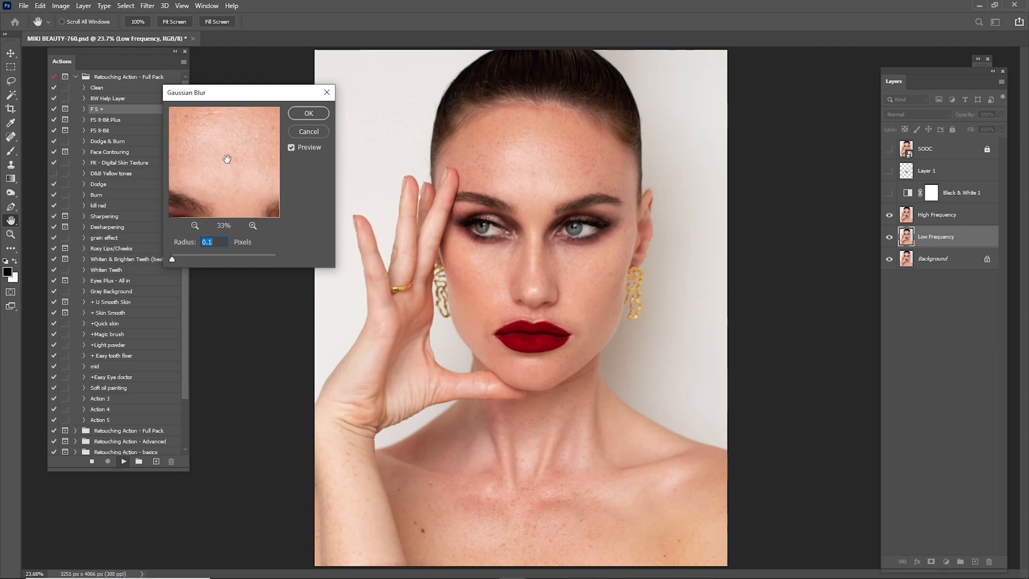
drag(227, 158, 257, 238)
drag(230, 200, 249, 183)
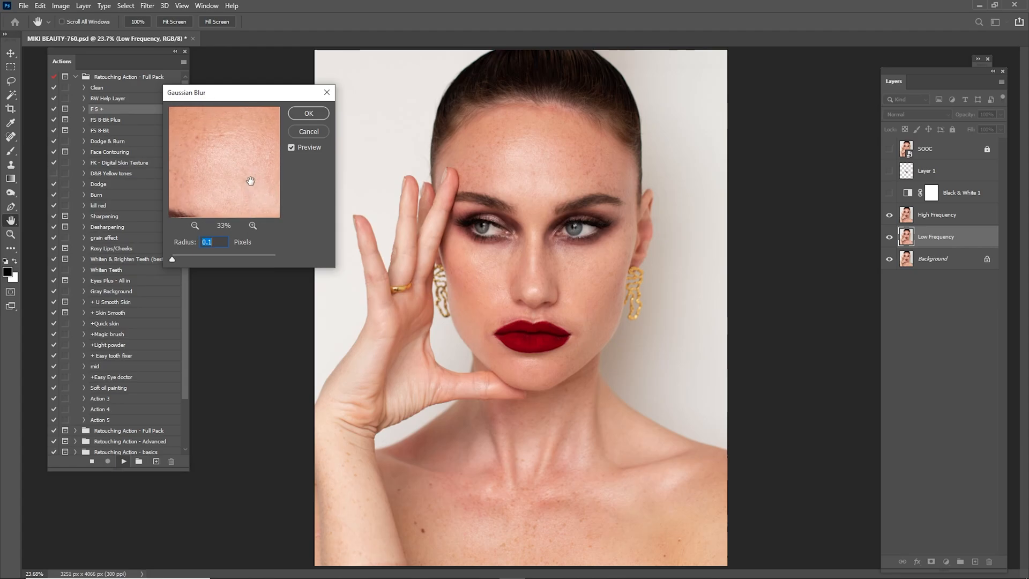
click(174, 261)
key(Return)
Set the Gaussian Blur radius to 8.0 pixels for the Low Frequency layer and let the action finish
click(194, 255)
click(195, 225)
click(196, 225)
drag(240, 179, 198, 202)
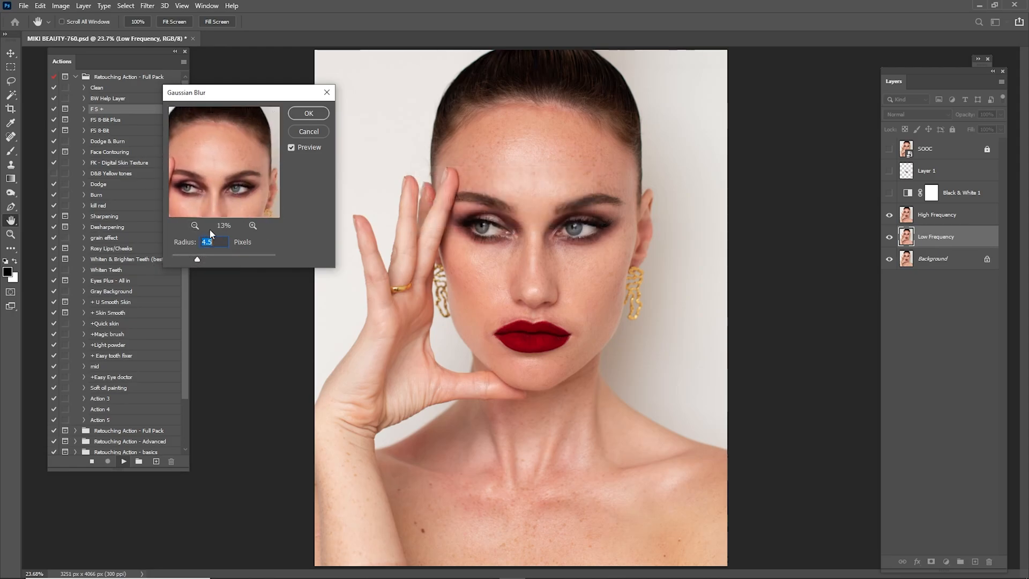
drag(201, 259, 208, 255)
drag(220, 214, 226, 178)
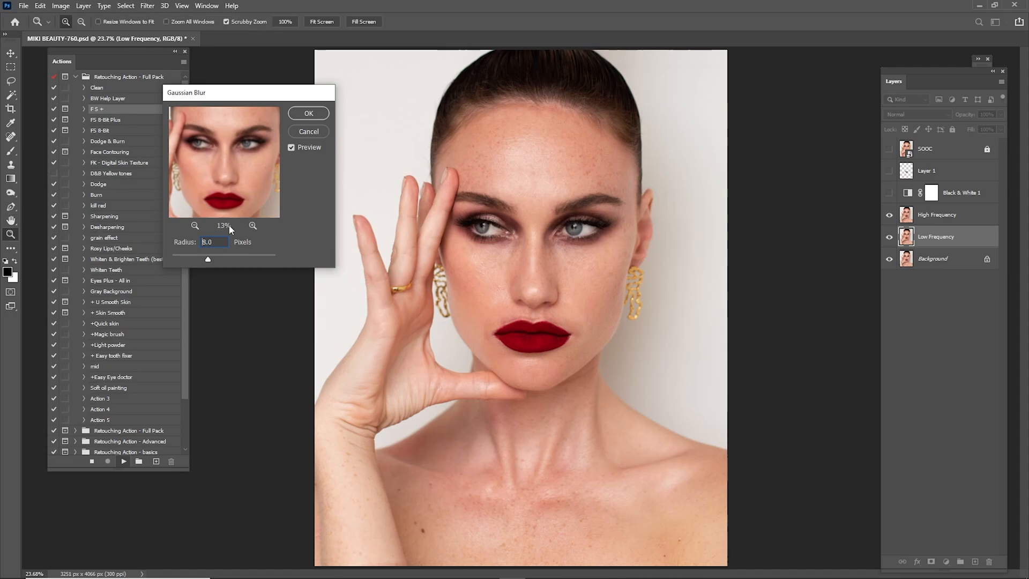
key(Return)
Select the Low Frequency copy layer in the F s + group and hide the High Frequency layer
click(901, 210)
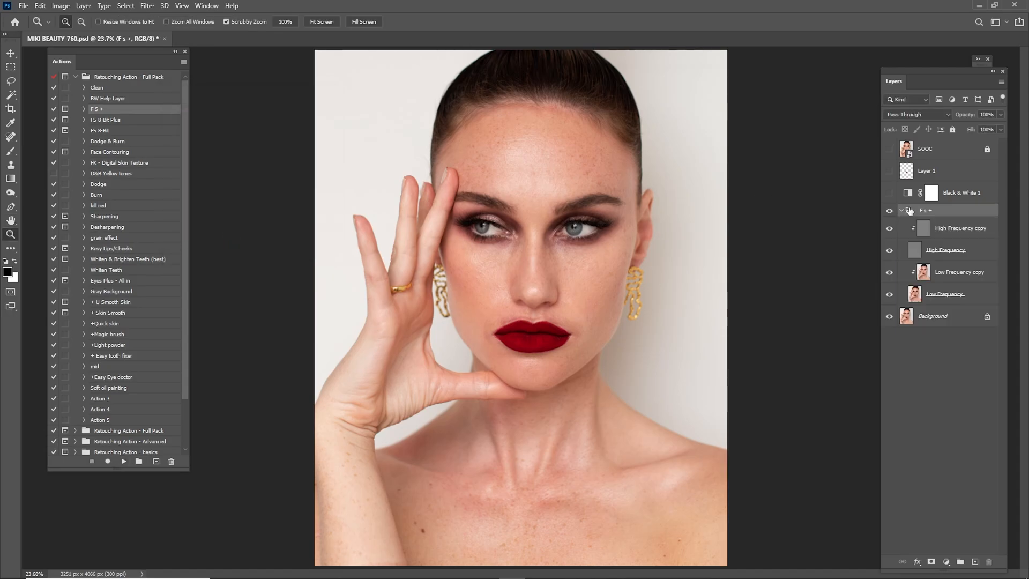
click(935, 274)
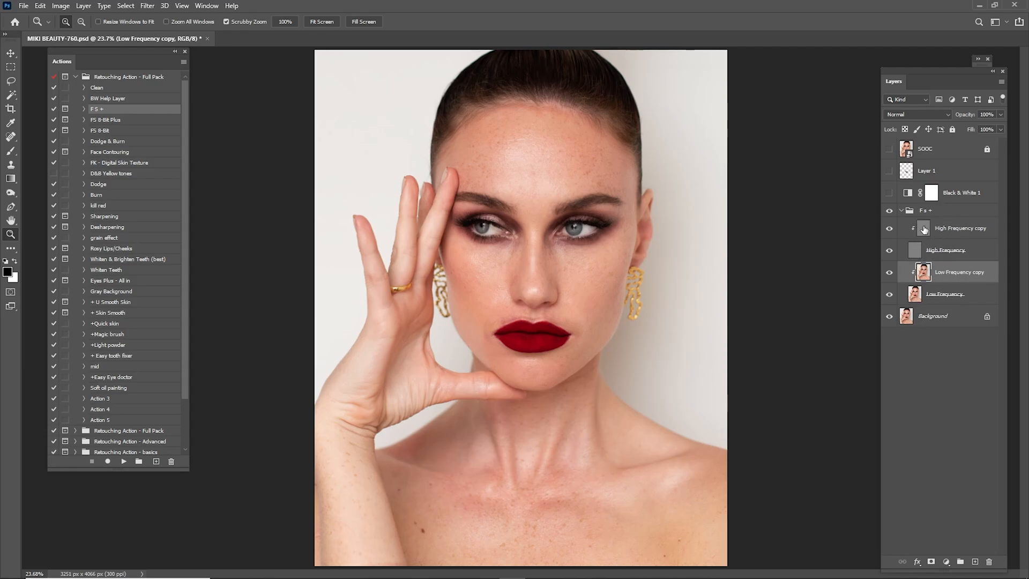
click(889, 251)
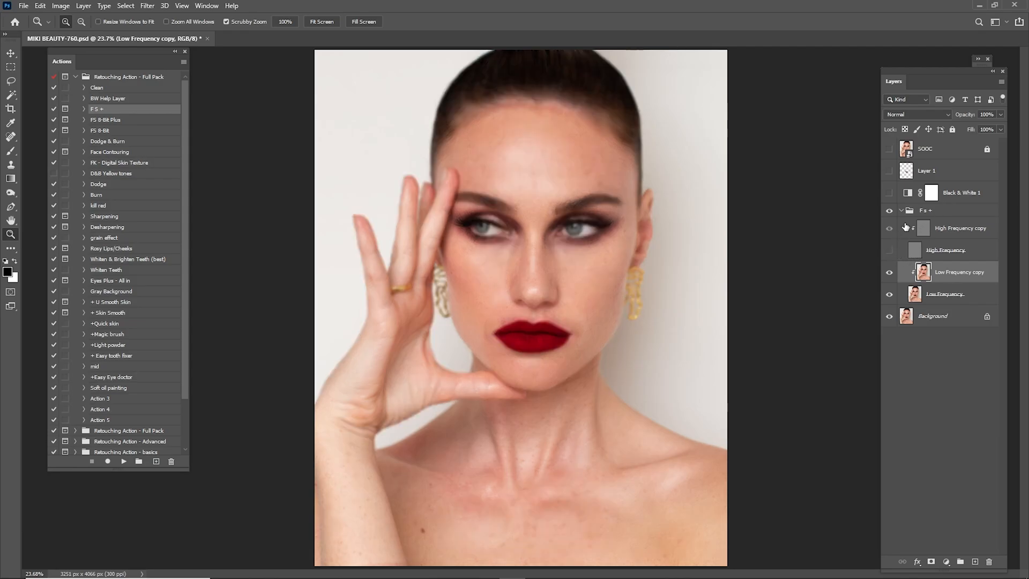
drag(534, 290, 575, 293)
drag(616, 256, 571, 284)
drag(608, 134, 592, 219)
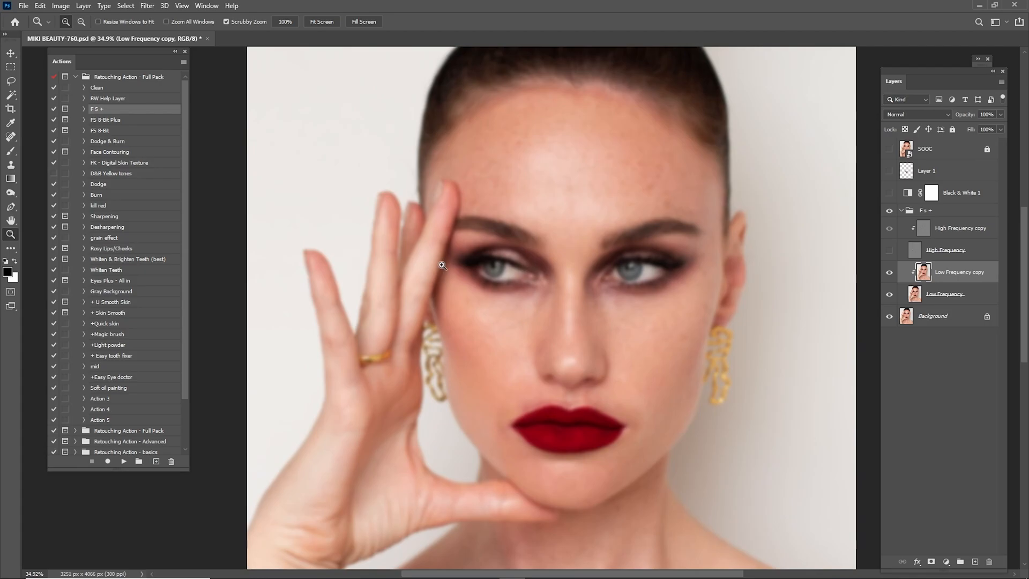
Choose the Mixer Brush with 10% wet, 20% load, 50% mix and 33% flow
click(11, 151)
click(56, 161)
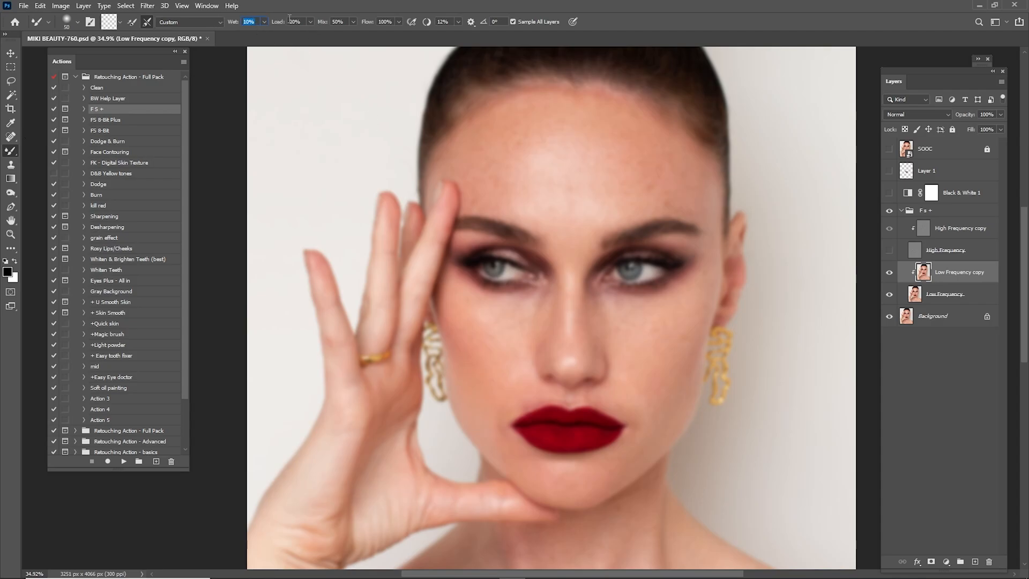
click(304, 19)
click(343, 22)
text(22)
key(Return)
text(33)
key(Return)
Blend the uneven skin tones across the forehead using the Mixer Brush enlarged to 400 px
key(ctrl+space)
mouse_move(536, 269)
mouse_down()
mouse_move(542, 202)
mouse_move(535, 259)
mouse_up()
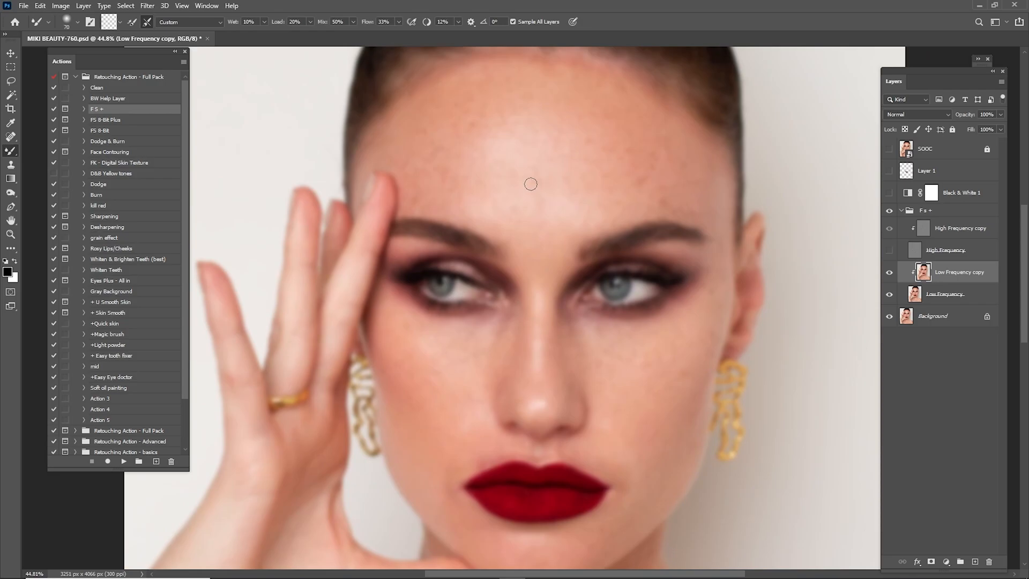
key(bracketright)
key(bracketright)
key(bracketright)
key(bracketright)
key(bracketright)
key(bracketright)
key(bracketright)
key(bracketleft)
key(bracketleft)
drag(517, 199, 561, 115)
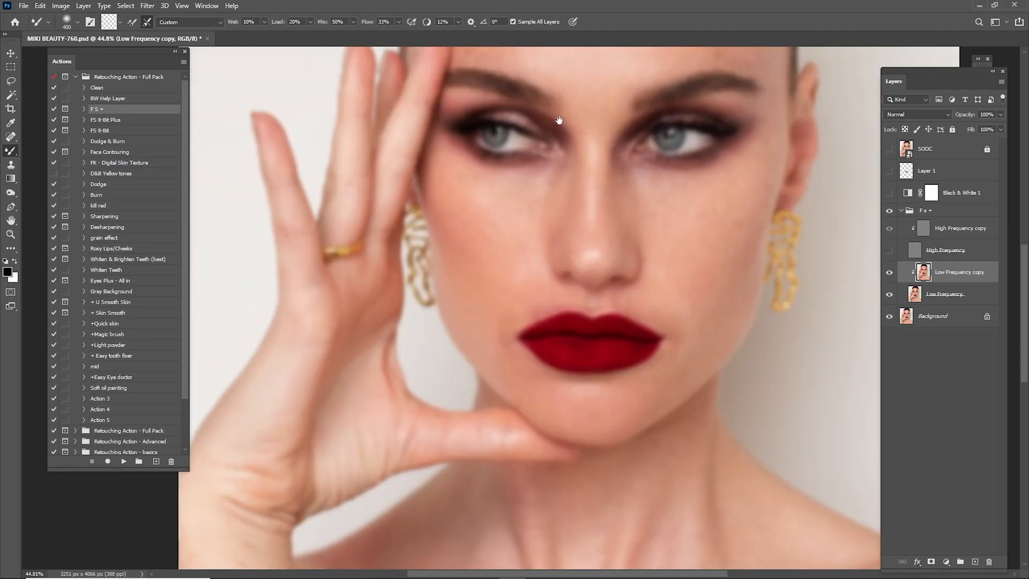
Smooth the color transitions on the cheek beside the raised hand using a 300 px Mixer Brush
mouse_move(540, 194)
mouse_down()
mouse_move(583, 217)
mouse_move(496, 218)
mouse_move(490, 194)
mouse_move(504, 228)
mouse_up()
key(bracketright)
key(bracketright)
key(bracketleft)
key(bracketleft)
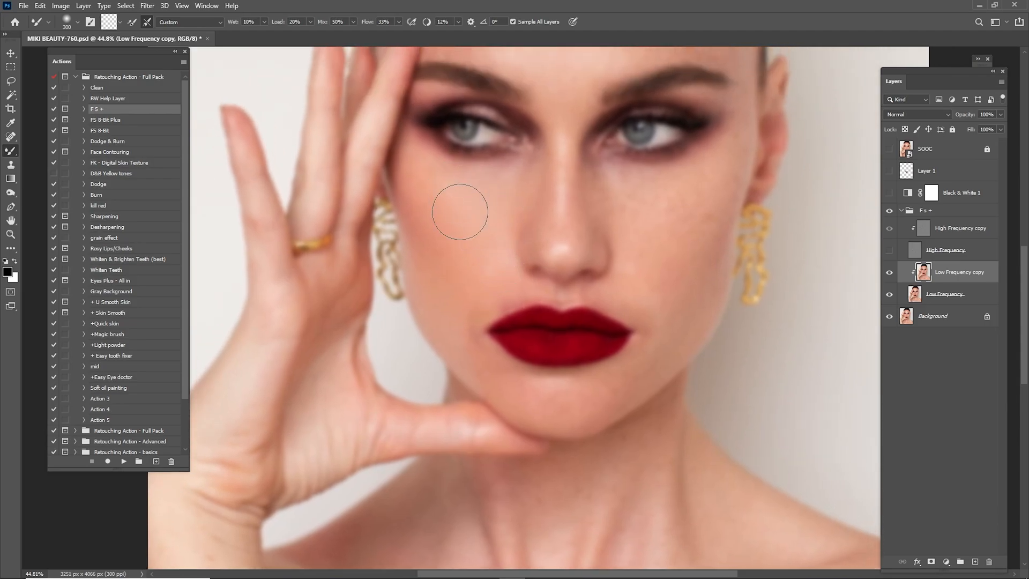
Blend the blotchy tones on the cheek farther from the hand using a 400 px Mixer Brush
drag(583, 218, 517, 259)
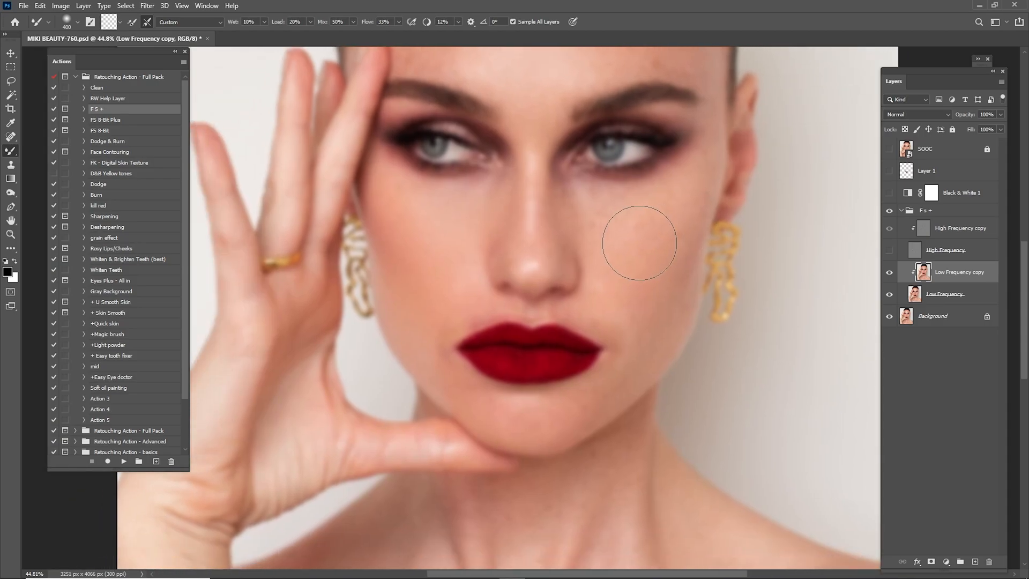
mouse_move(592, 241)
mouse_down()
mouse_move(630, 216)
mouse_move(631, 289)
mouse_up()
key(bracketright)
drag(635, 224, 652, 339)
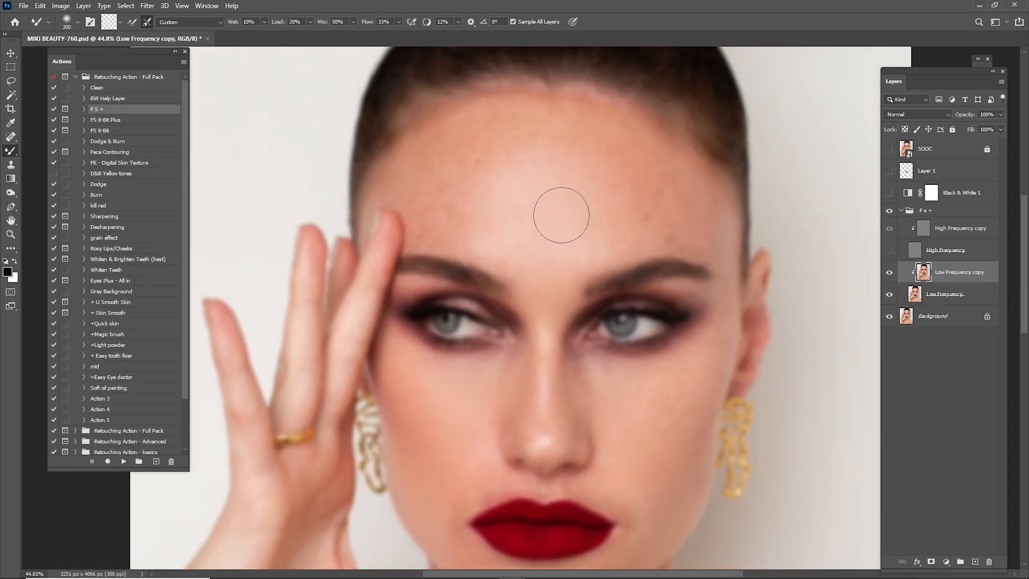
Even out the center of the forehead at 300 px and the nose bridge at 200 px
mouse_move(517, 208)
mouse_down()
mouse_move(489, 167)
mouse_move(605, 185)
mouse_move(572, 8)
mouse_up()
key(bracketleft)
key(bracketleft)
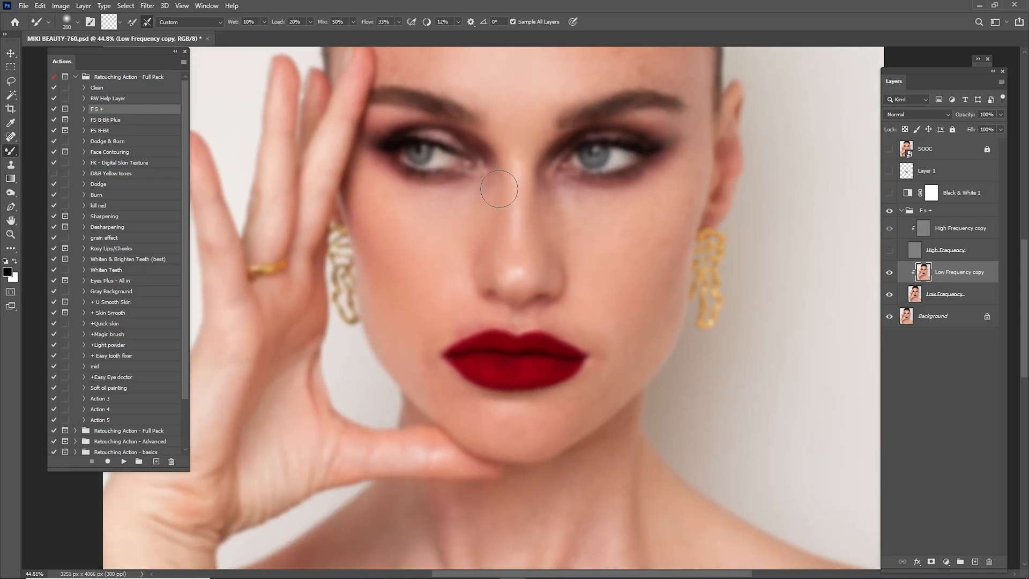
mouse_move(505, 243)
mouse_down()
mouse_move(510, 259)
mouse_move(517, 132)
mouse_move(517, 148)
mouse_up()
Smooth the lower cheek and mouth corner away from the hand with the brush at 250 and 200 px
key(bracketright)
key(bracketright)
scroll(589, 211, down, 2)
key(bracketleft)
drag(591, 222, 617, 242)
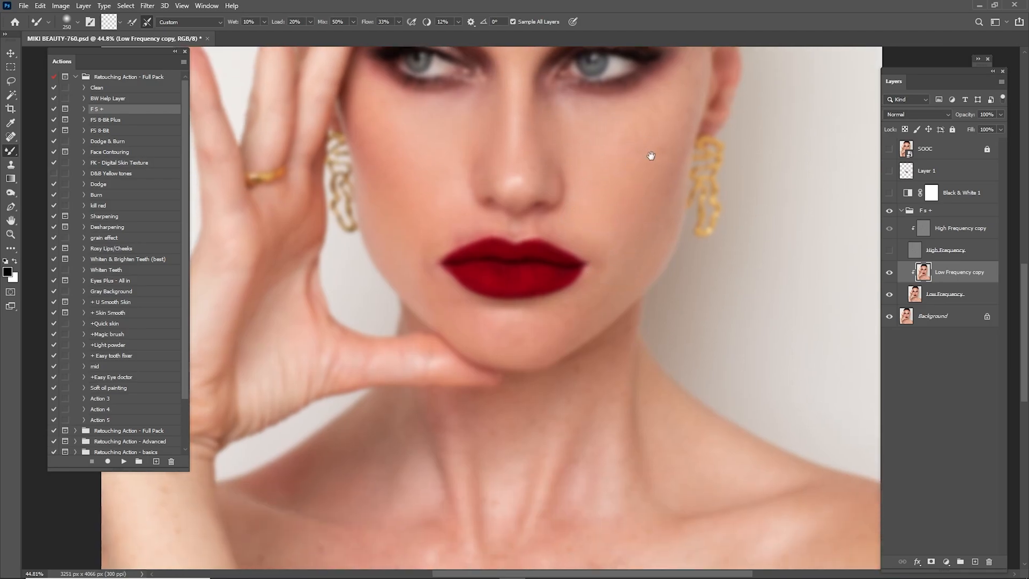
drag(650, 154, 641, 226)
key(bracketright)
drag(615, 270, 661, 168)
key(bracketleft)
key(bracketleft)
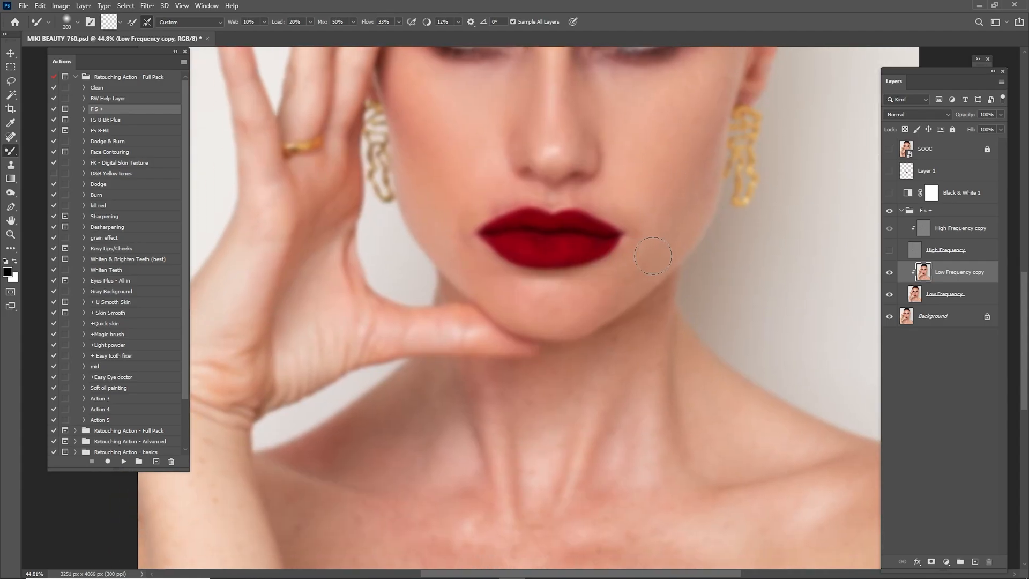
Blend the skin between the mouth and the earring on the hand side with a 250 px brush
drag(518, 292, 555, 327)
key(bracketright)
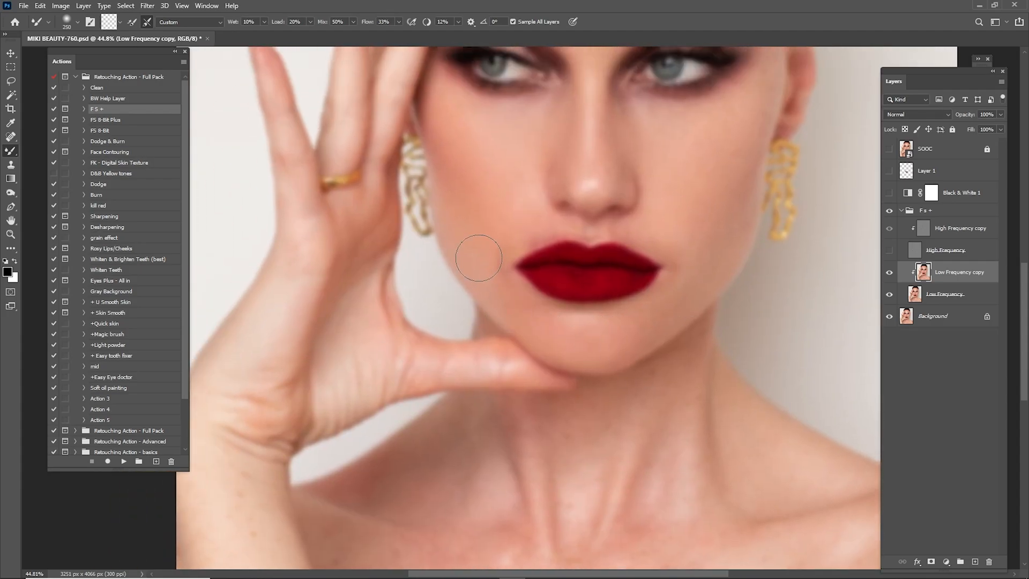
drag(460, 148, 470, 241)
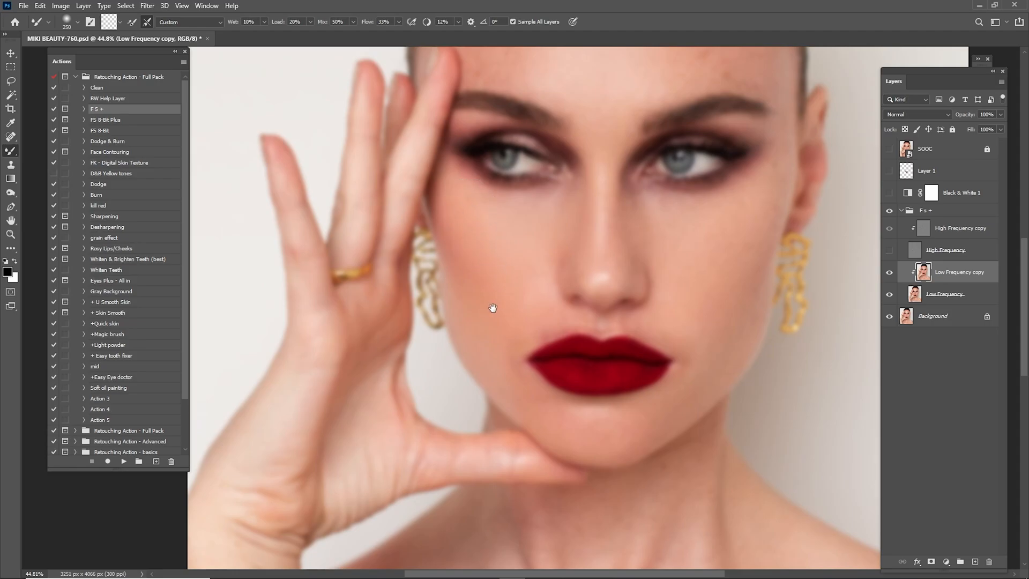
drag(490, 306, 571, 361)
drag(529, 286, 545, 292)
Smooth the tones on the finger resting against the temple with a 125 px brush
key(bracketleft)
key(bracketleft)
key(bracketleft)
key(bracketleft)
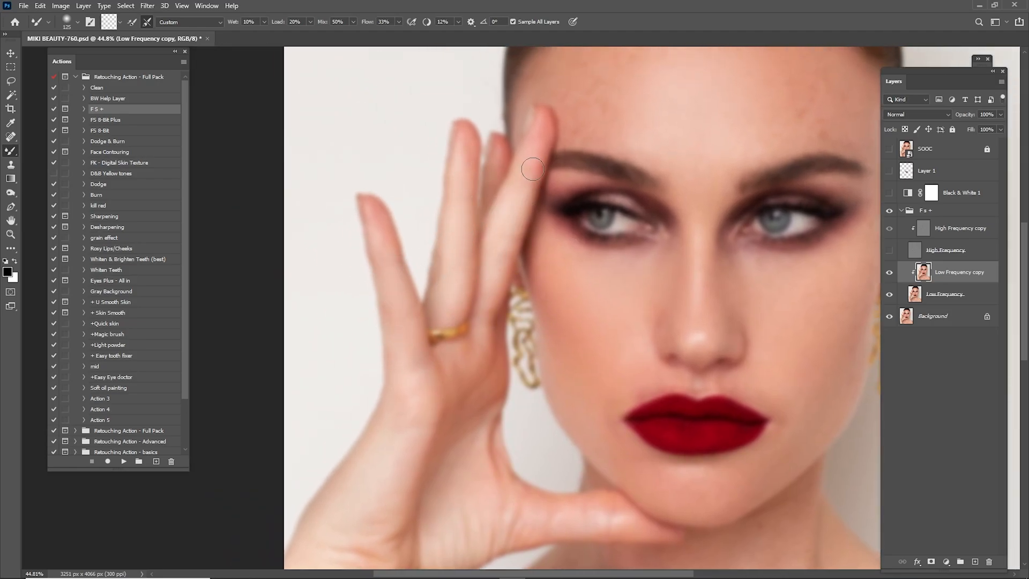
drag(597, 230, 530, 75)
Blend the chin and jaw tones above the thumb with a 200 px brush
key(bracketright)
key(bracketright)
key(bracketright)
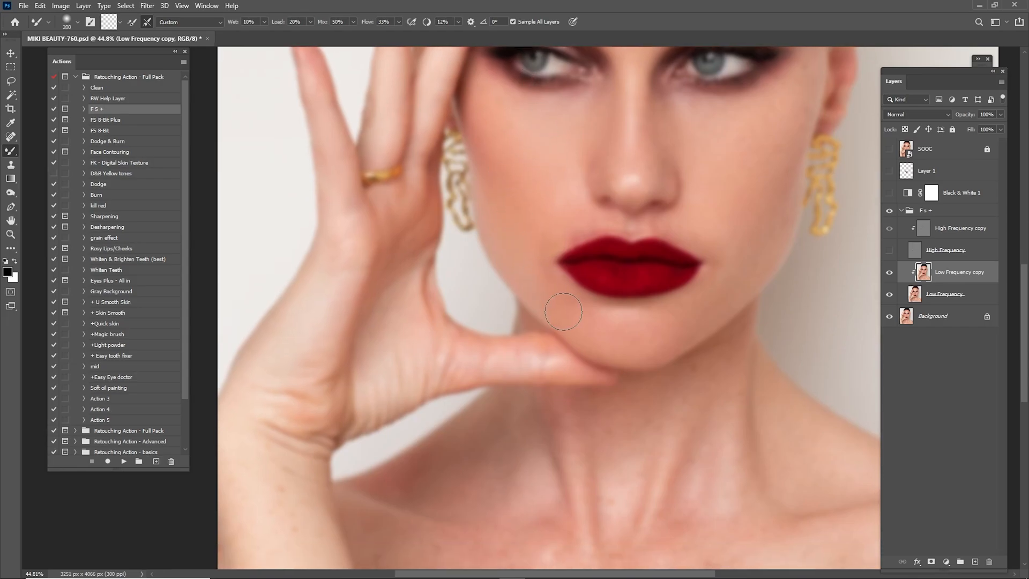
drag(555, 169, 535, 277)
key(bracketright)
mouse_move(612, 196)
mouse_down()
mouse_move(560, 157)
mouse_move(559, 268)
mouse_up()
drag(650, 117, 632, 230)
Rework the forehead and nose bridge tones with the Mixer Brush at 400 and 300 px
key(bracketright)
key(bracketright)
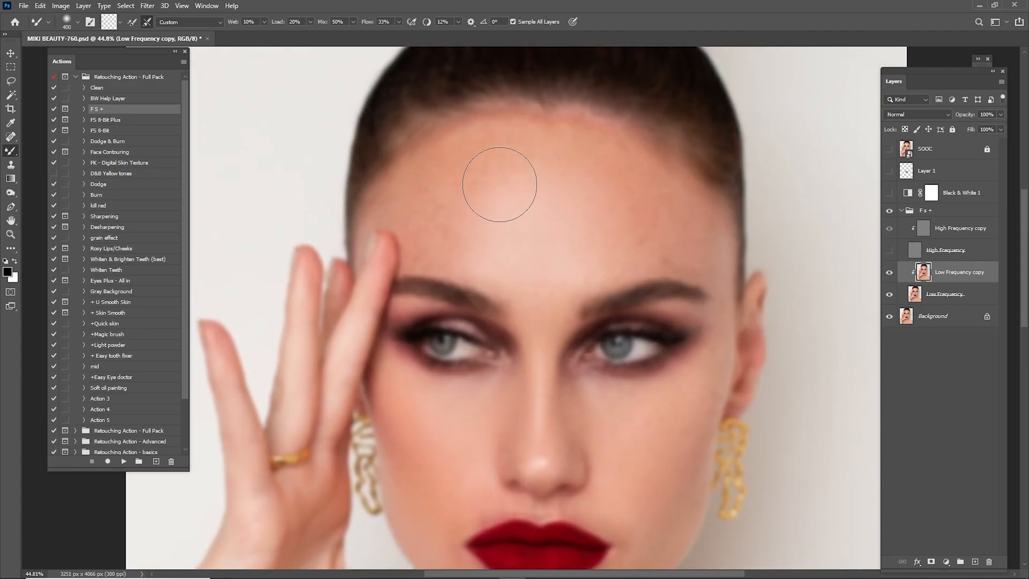
key(bracketleft)
key(bracketleft)
mouse_move(538, 182)
mouse_down()
mouse_move(600, 166)
mouse_move(614, 135)
mouse_move(649, 106)
mouse_up()
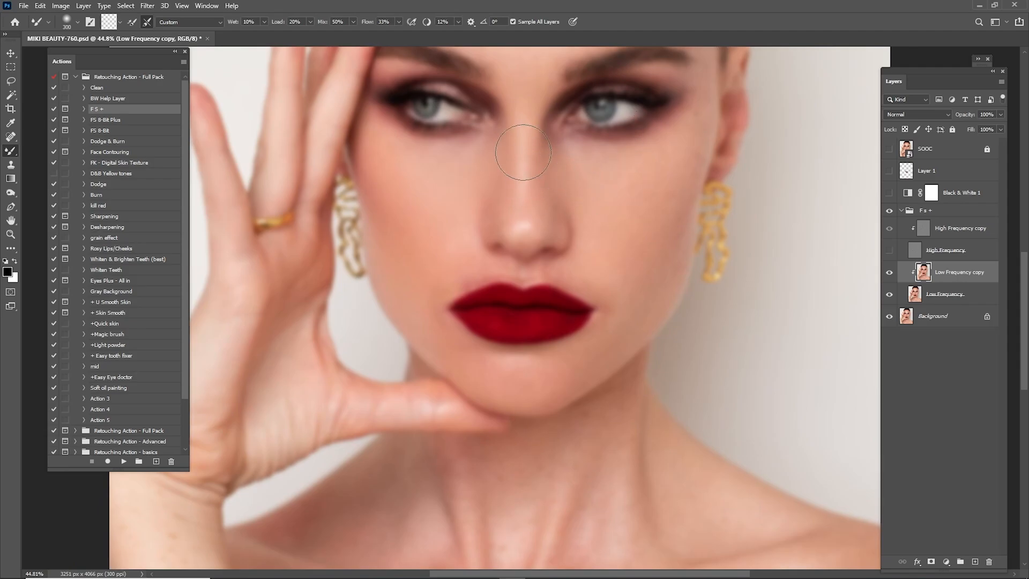
drag(515, 195, 512, 255)
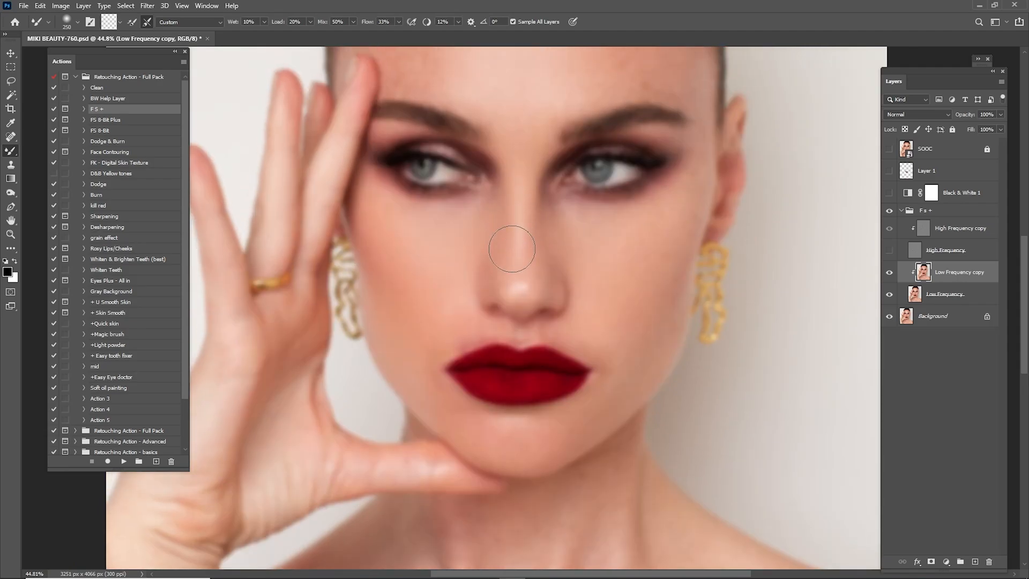
Refine the mouth corner, outer cheek and under-eye area away from the hand with 200 to 300 px brushes
drag(607, 292, 604, 174)
key(bracketleft)
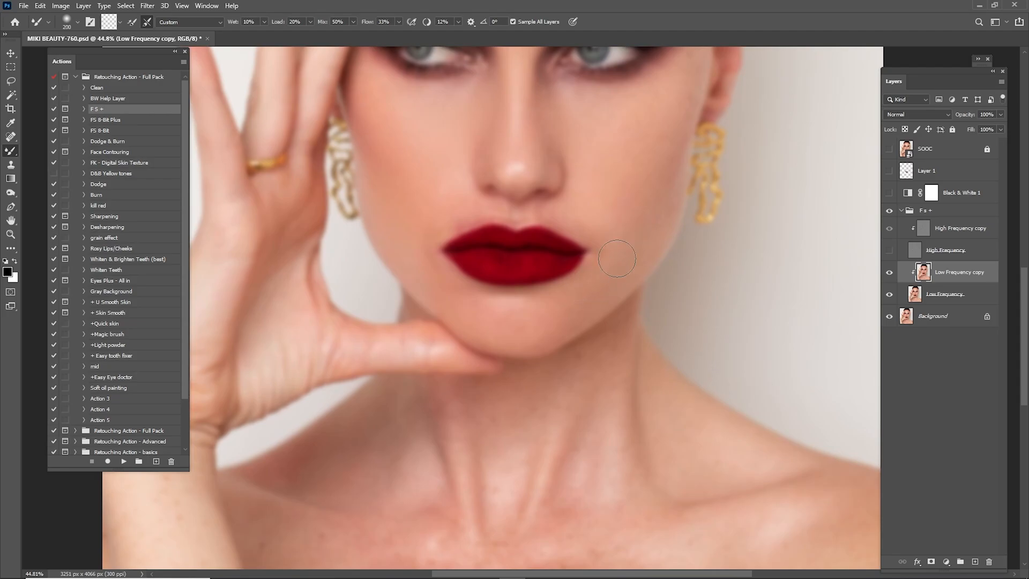
drag(629, 209, 617, 261)
key(bracketright)
key(bracketright)
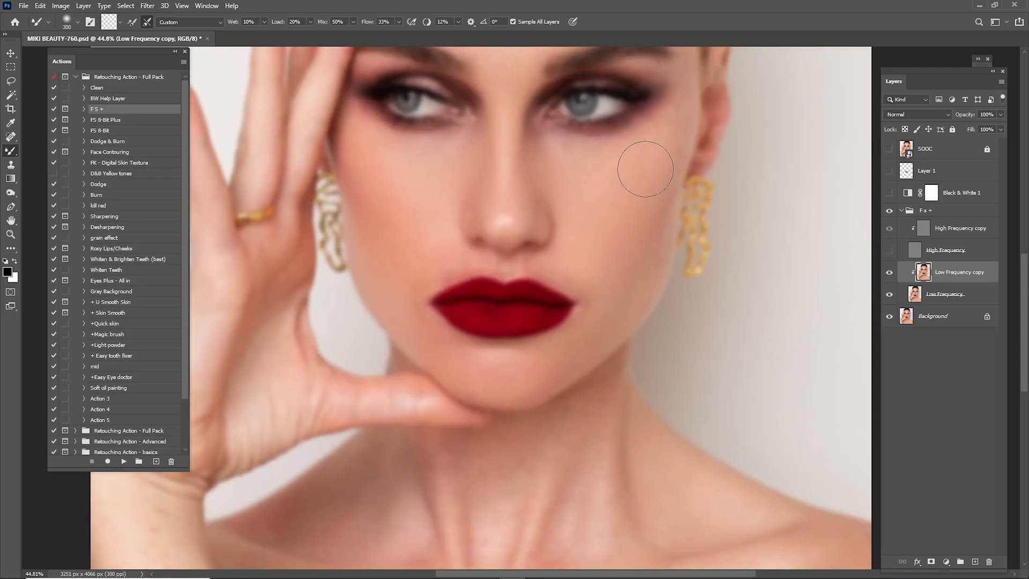
drag(643, 165, 639, 216)
key(bracketleft)
key(bracketleft)
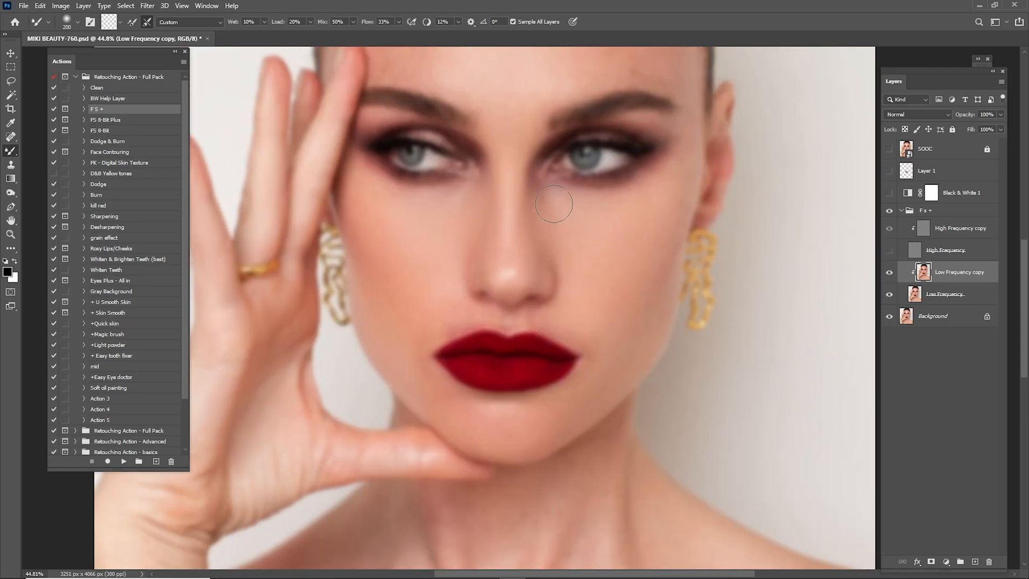
Soften the remaining tone transitions on the hand-side cheek next to the mouth with a 300 px brush
drag(448, 222, 539, 184)
key(bracketright)
key(bracketright)
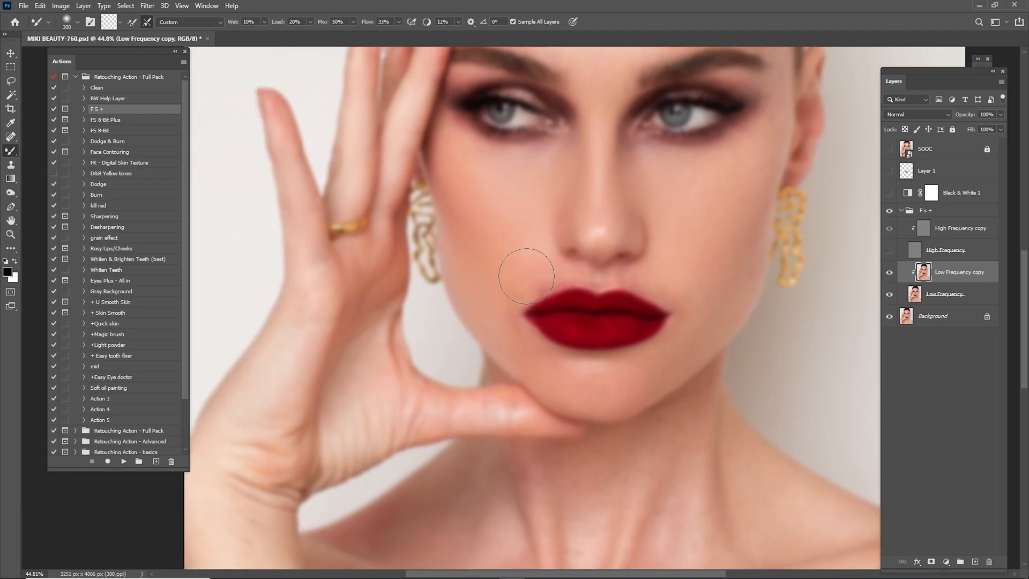
drag(510, 246, 528, 171)
key(bracketleft)
key(bracketleft)
drag(504, 269, 671, 173)
Smooth the tones on the palm and wrist of the raised hand with a 250 px brush
key(bracketright)
key(bracketright)
key(bracketright)
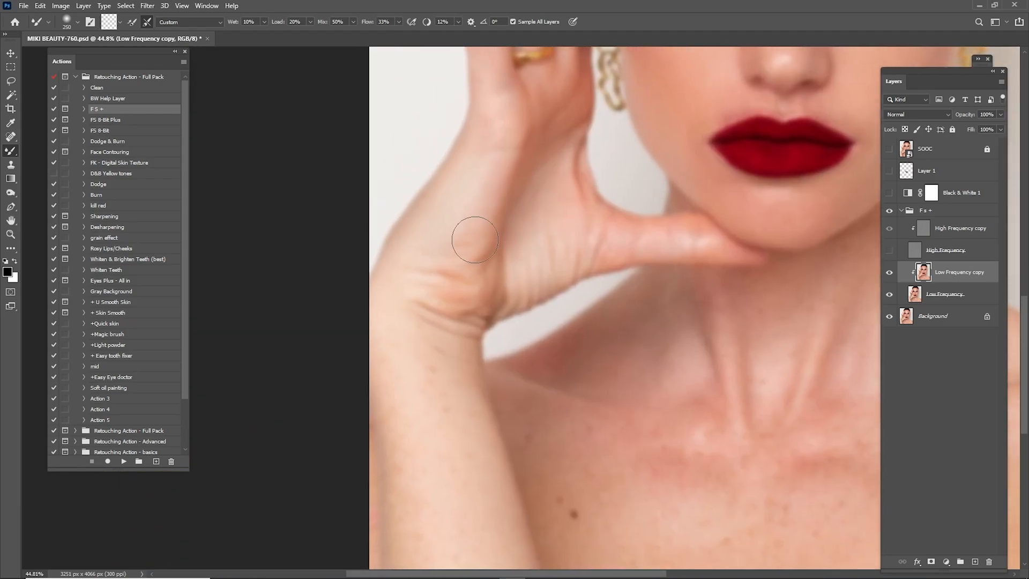
drag(429, 330, 446, 179)
drag(591, 256, 358, 275)
drag(639, 170, 570, 390)
drag(598, 237, 580, 341)
Blend the outer cheek at 400 px and the cheekbone near the ear at 200 px, away from the hand
key(bracketleft)
key(bracketleft)
key(bracketleft)
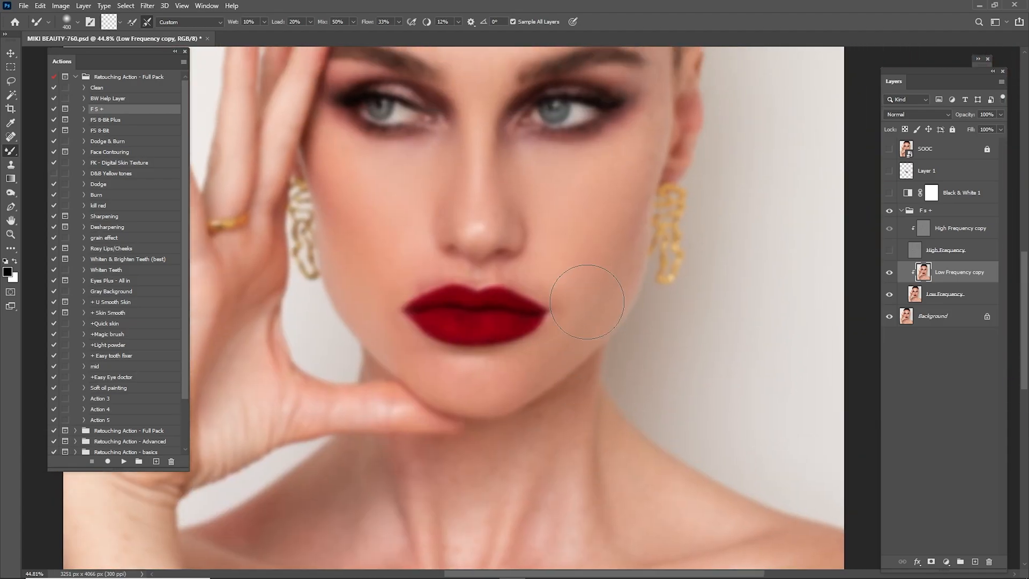
drag(600, 195, 619, 267)
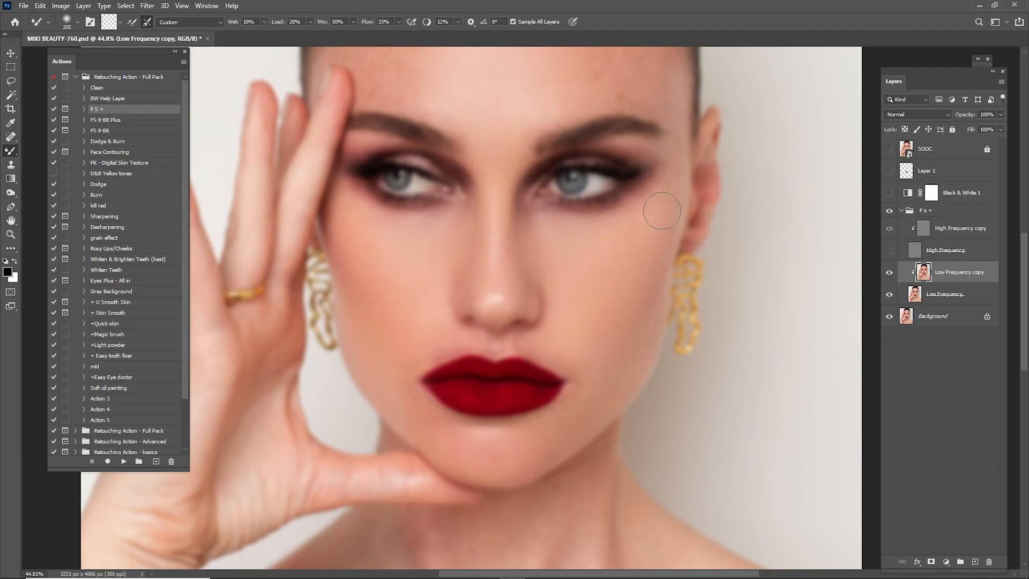
drag(656, 122, 666, 218)
Blend the skin between the eyebrows and up the forehead with a 400 px brush
key(bracketright)
key(bracketright)
drag(554, 195, 611, 203)
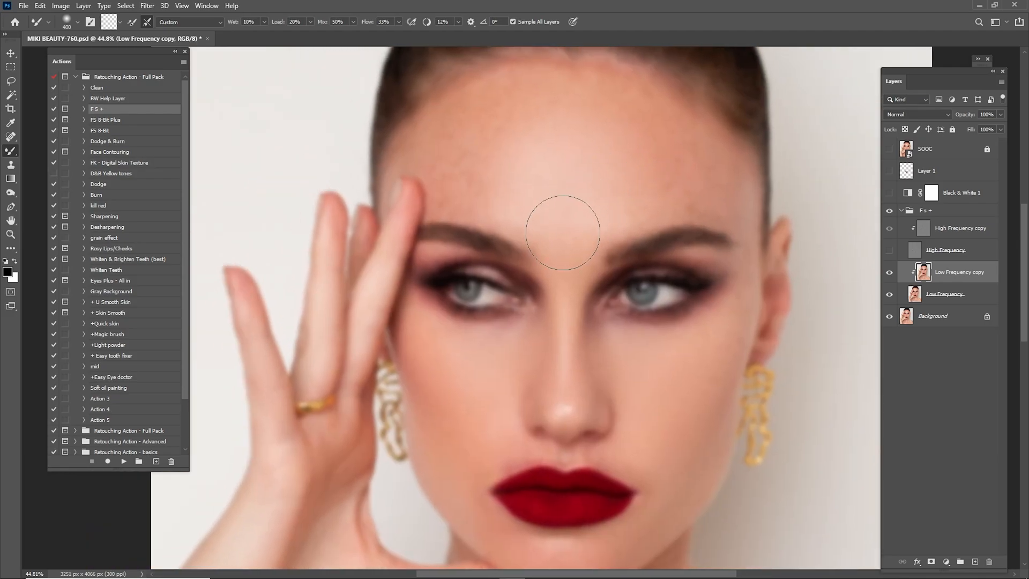
key(bracketleft)
key(bracketright)
drag(658, 197, 645, 55)
Smooth the nose and the adjoining inner cheek with a 250 px brush
key(bracketleft)
key(bracketleft)
key(bracketleft)
key(bracketleft)
key(bracketleft)
key(bracketleft)
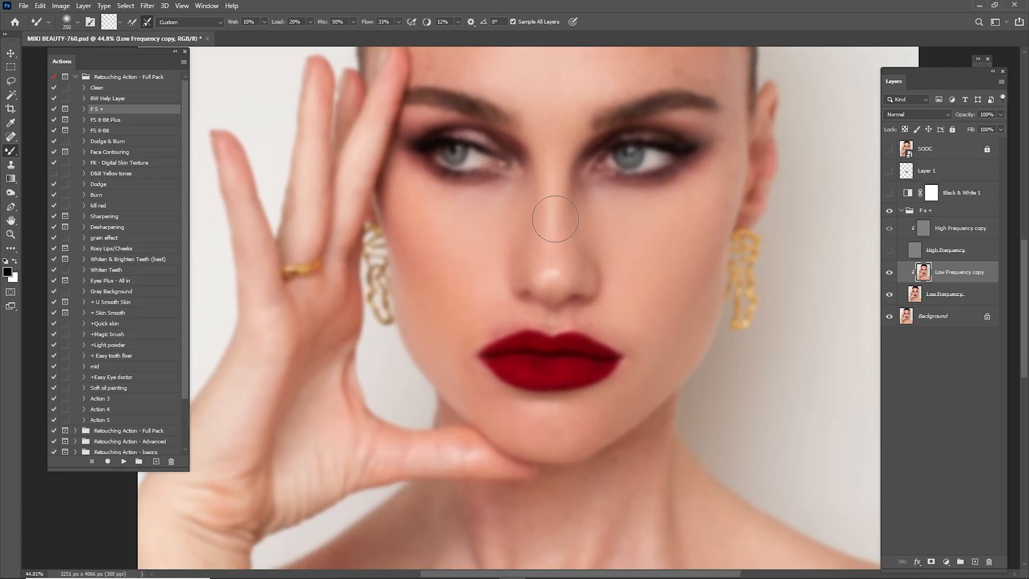
mouse_move(569, 253)
mouse_down()
mouse_move(575, 146)
mouse_move(626, 282)
mouse_up()
key(bracketright)
key(bracketright)
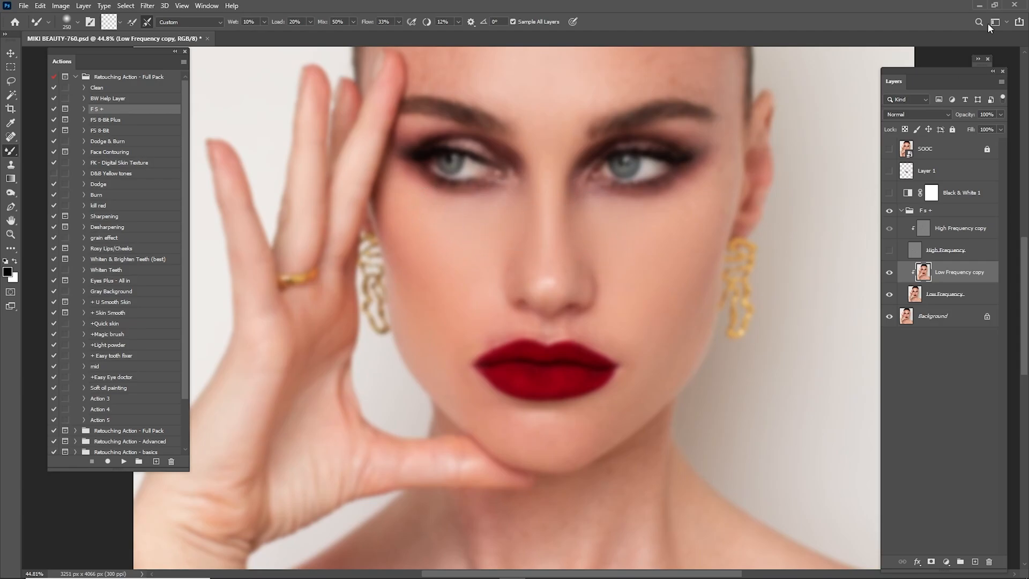
Show the High Frequency layer and compare the whole portrait with the F s + group off and on
key(ctrl+0)
click(889, 250)
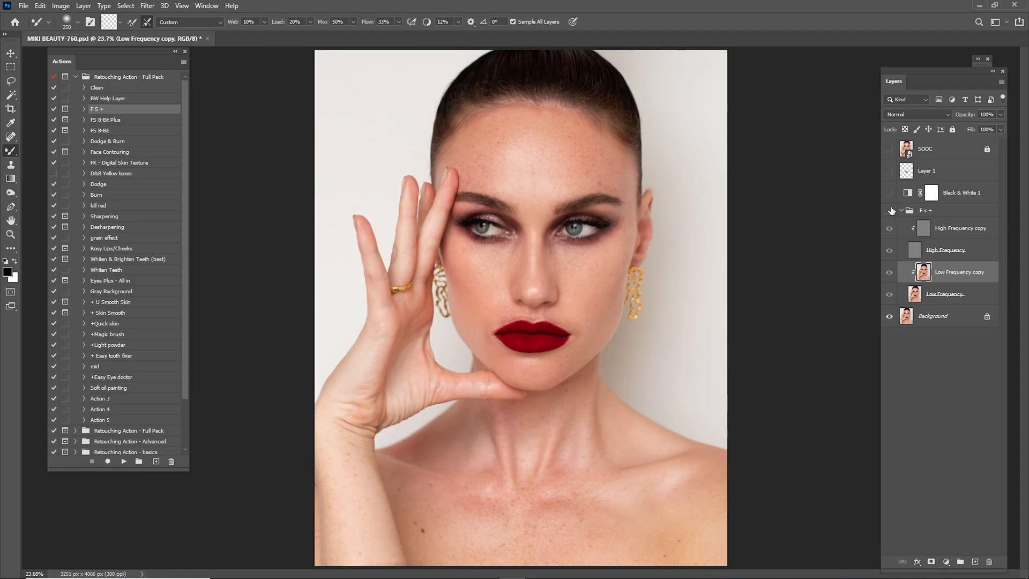
click(890, 211)
Hide the High Frequency layer and load Layer 1 as a selection along the lip outline
key(z)
drag(509, 316, 638, 257)
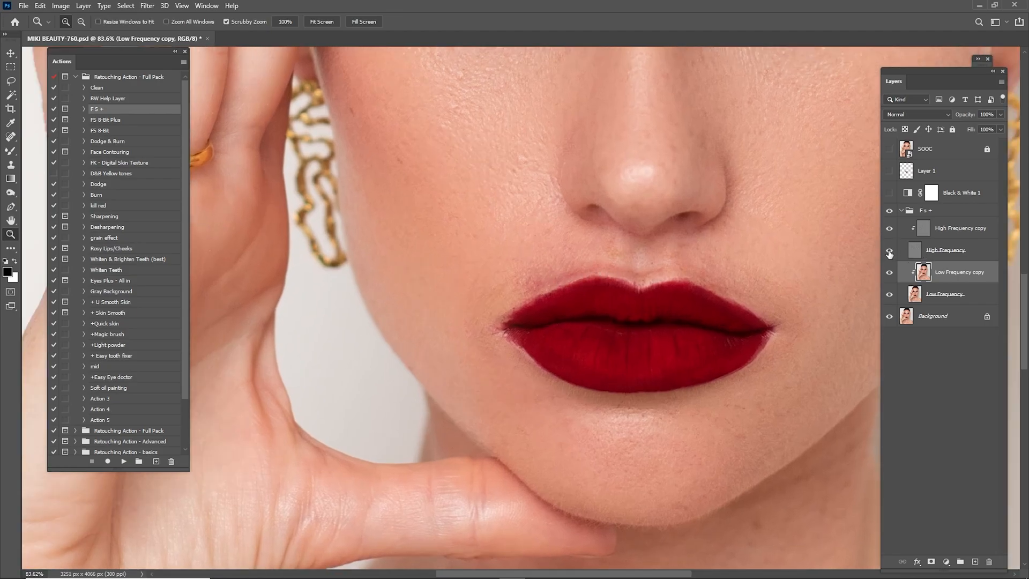
drag(890, 251, 890, 229)
drag(739, 273, 691, 294)
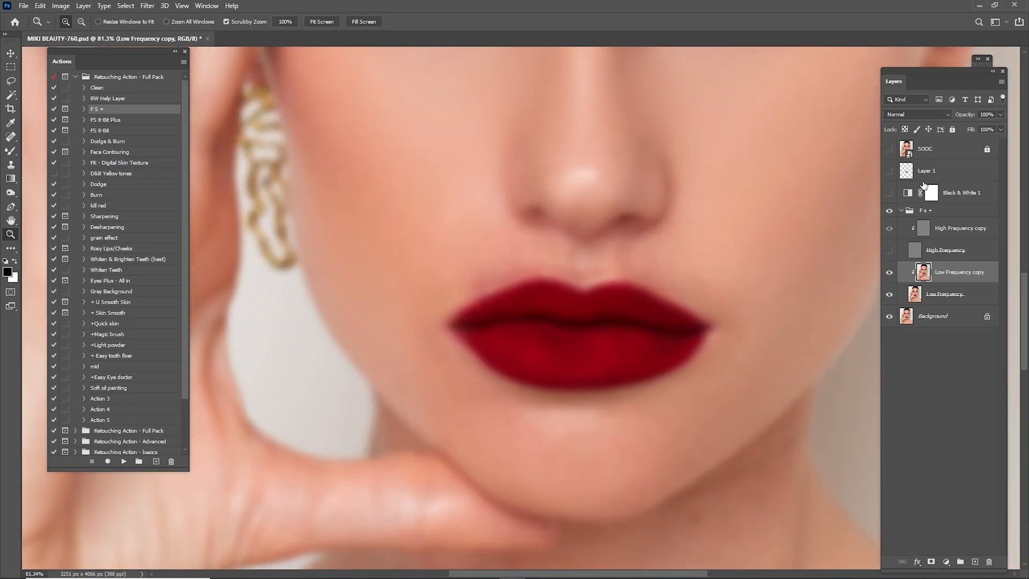
ctrl+click(907, 176)
drag(597, 296, 588, 320)
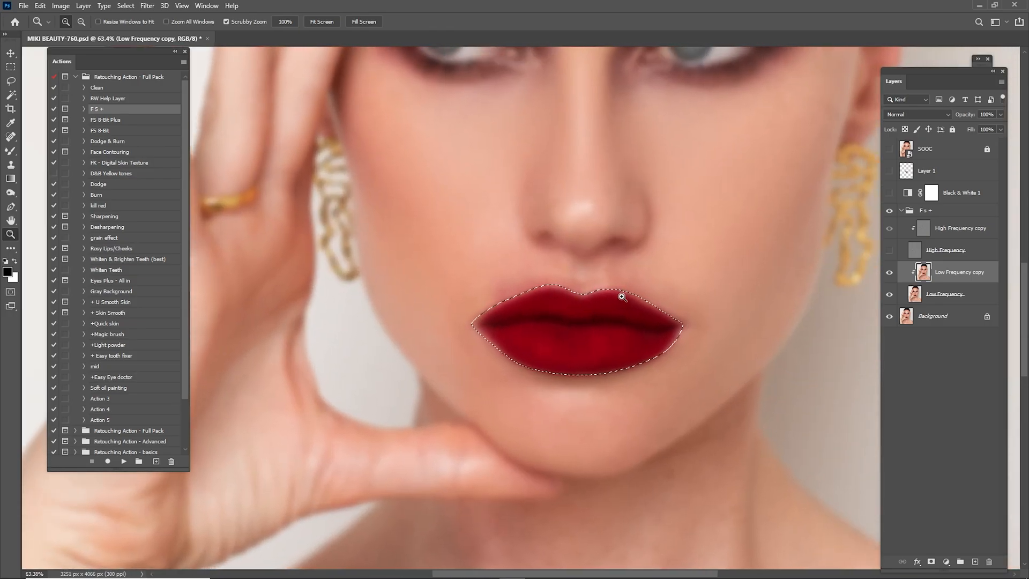
Blend the skin around the selected lip outline with the Mixer Brush at 200 px
key(b)
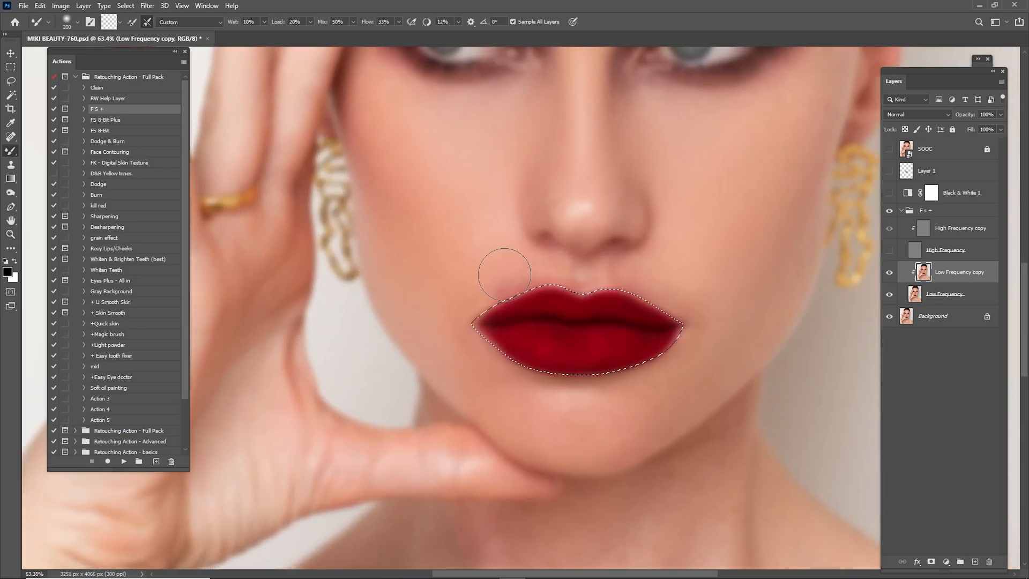
key(bracketright)
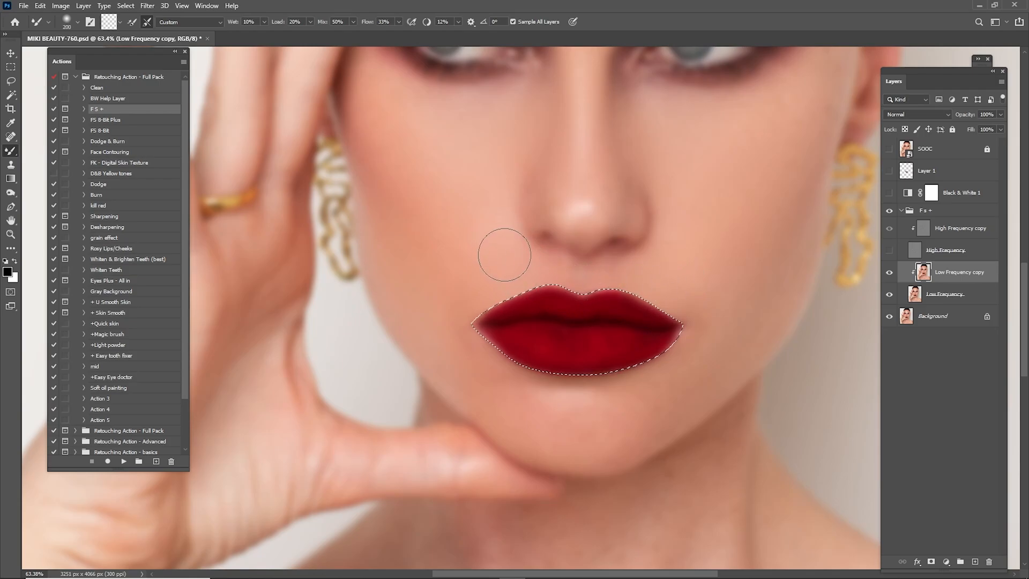
key(bracketright)
Show the High Frequency layer, clear the lip selection and compare the F s + group off and on
click(891, 250)
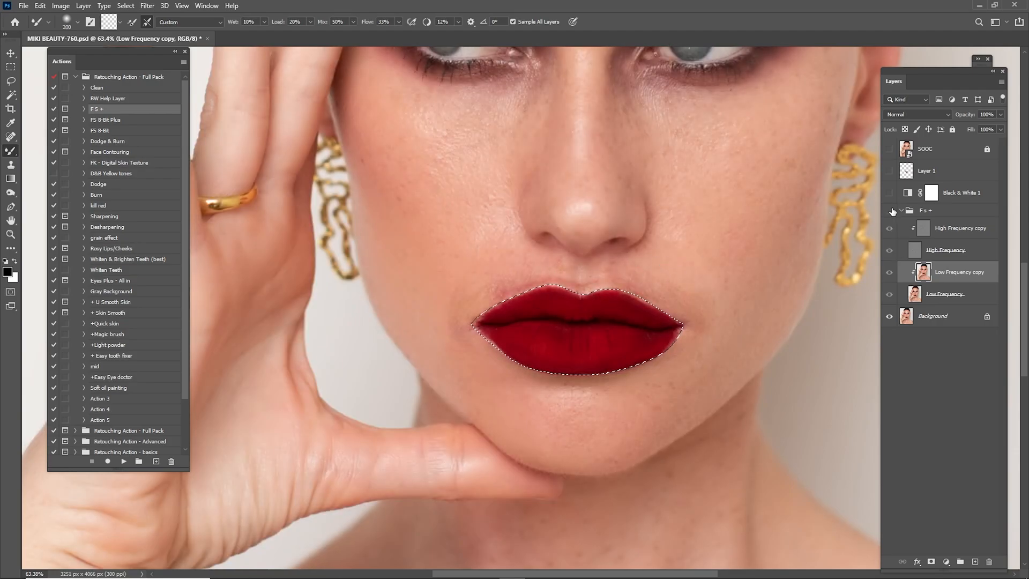
click(890, 211)
click(891, 211)
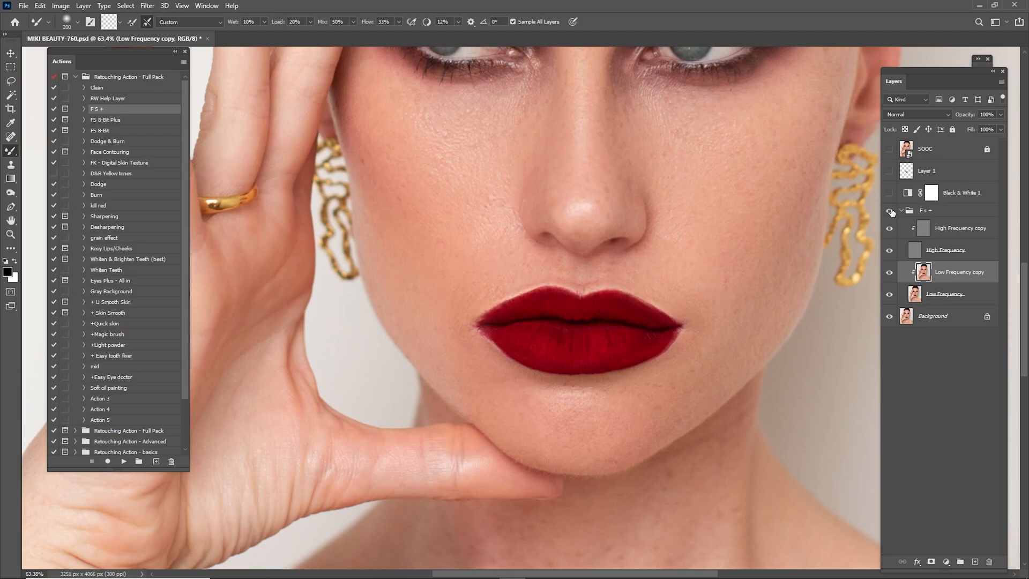
Check the full portrait and reload the lip outline from Layer 1 as a selection
key(ctrl+0)
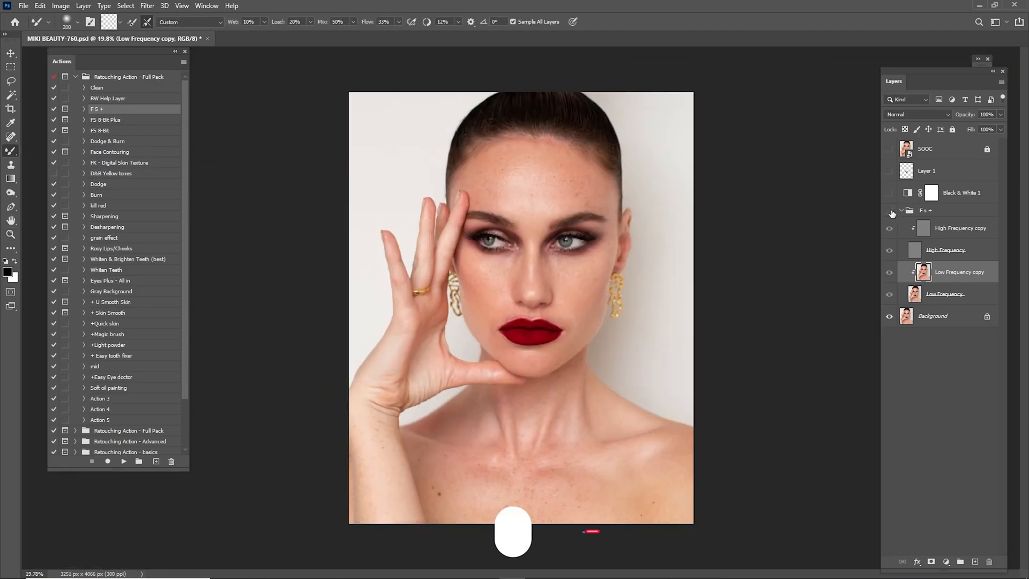
key(z)
drag(478, 325, 558, 351)
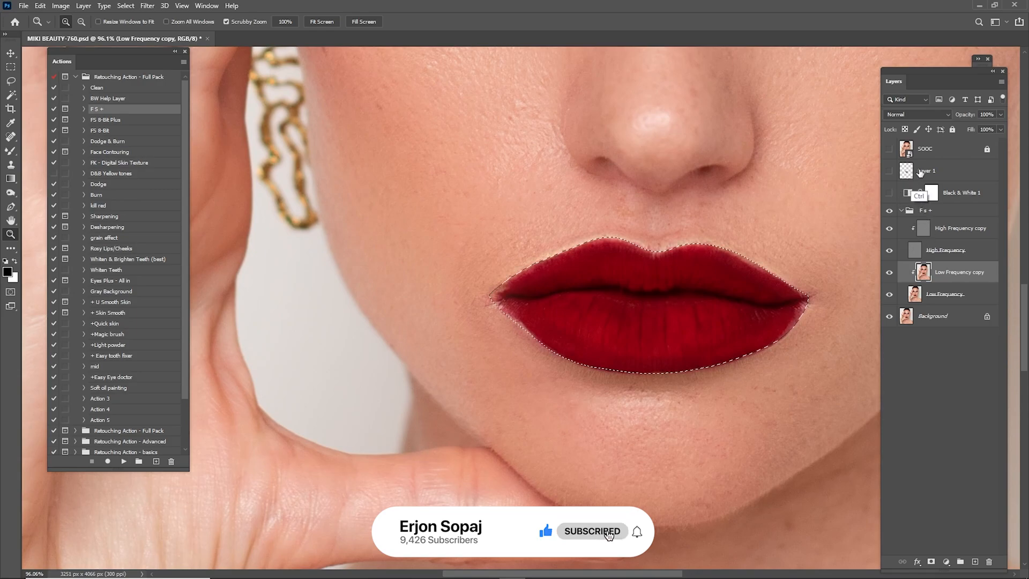
Set the Mixer Brush to 150 px and turn off Sample All Layers
key(b)
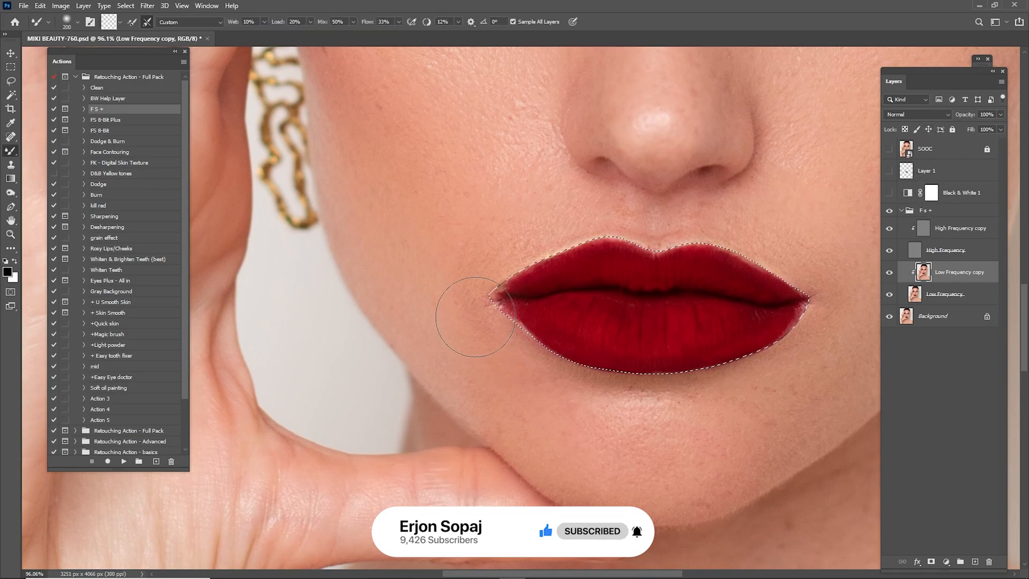
key([)
key([)
drag(444, 303, 517, 304)
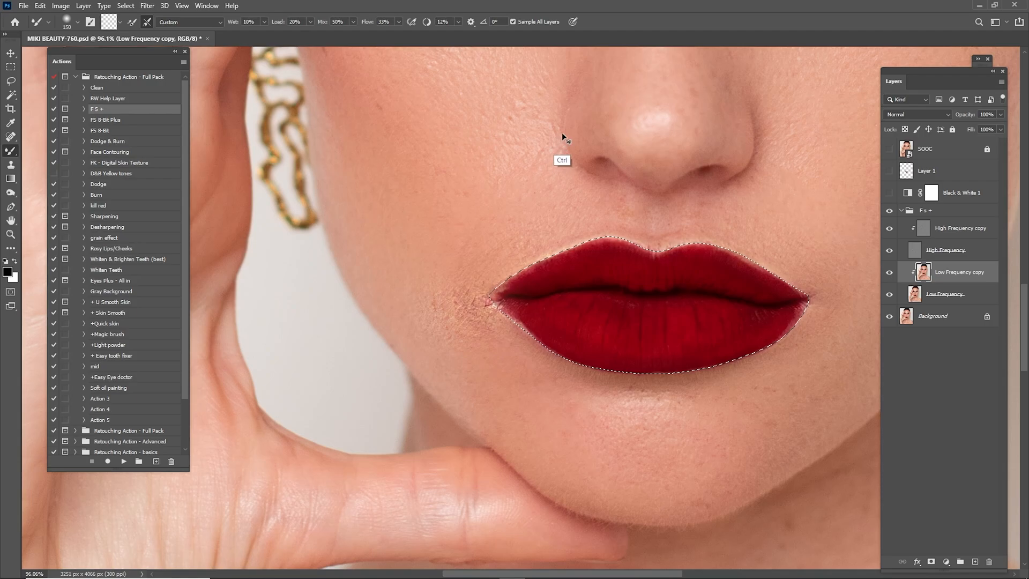
click(513, 21)
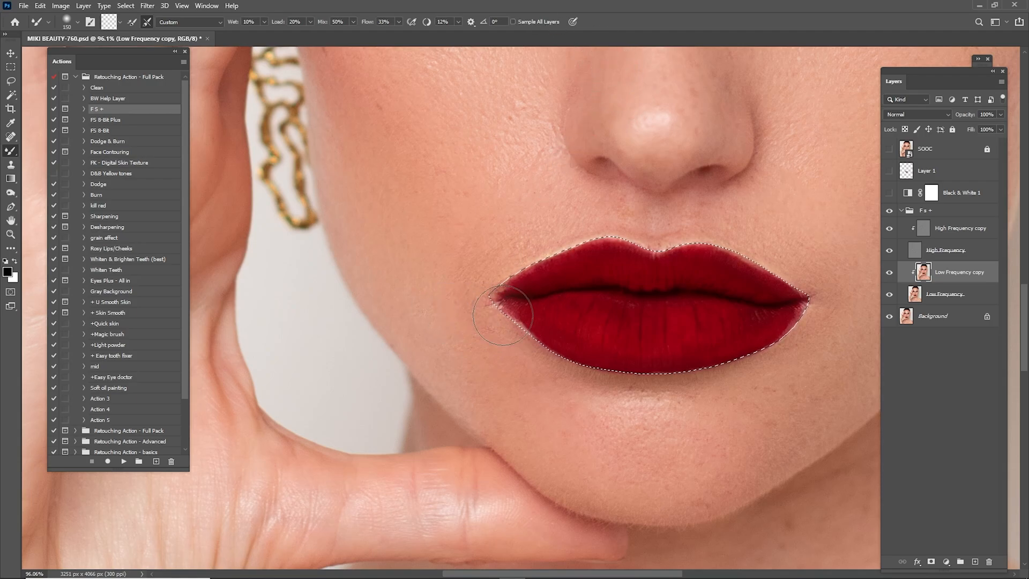
Blend the skin tones along the selected lip outline on the Low Frequency copy layer, and clear the selection
drag(619, 237, 544, 225)
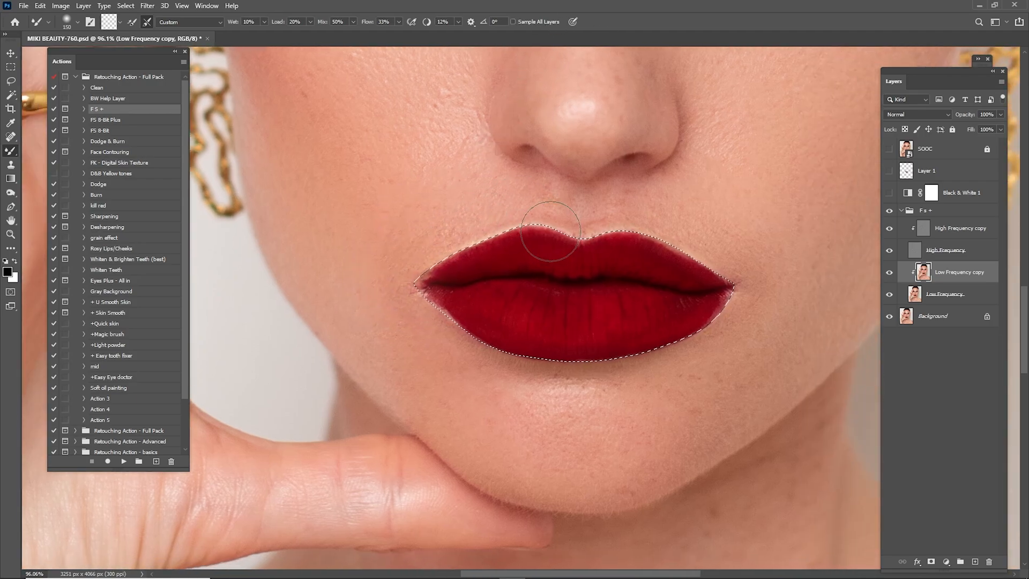
drag(679, 220, 602, 216)
drag(613, 293, 621, 204)
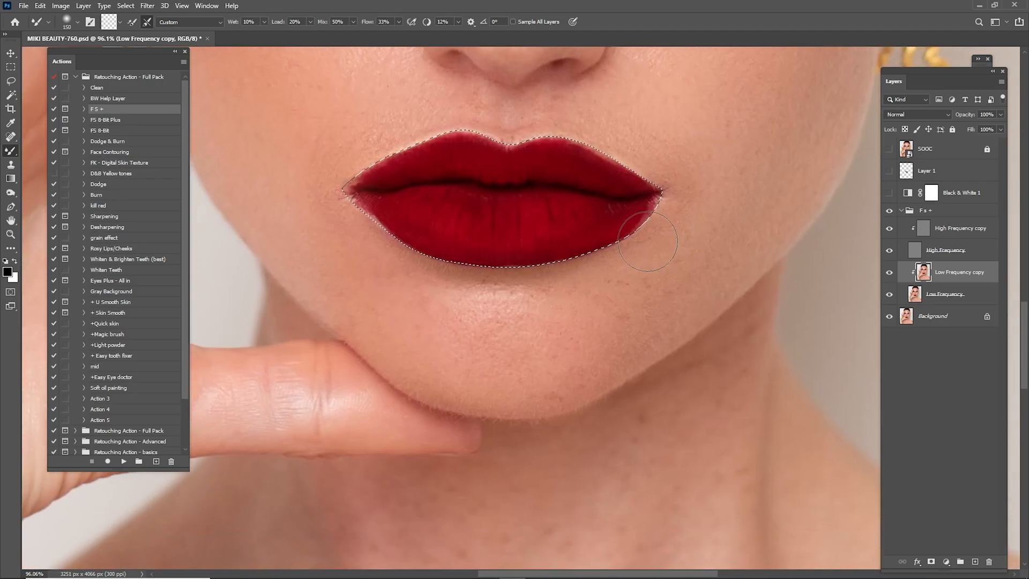
drag(581, 150, 664, 225)
key(ctrl+d)
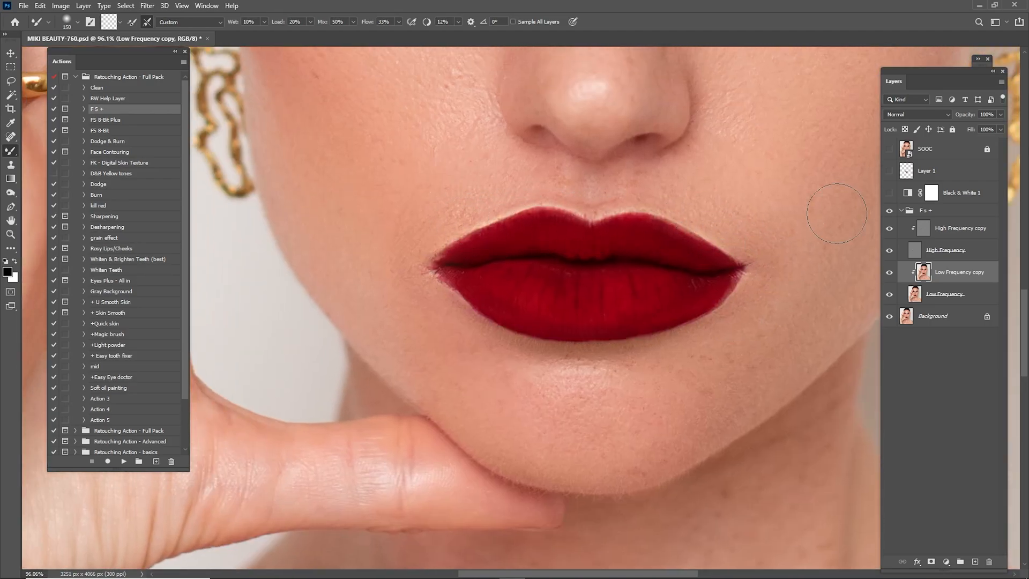
Compare the lip area with the F s + group off and on
click(889, 212)
click(889, 211)
click(890, 212)
click(889, 212)
Hide the High Frequency layer and soften the lip edges with the Blur tool at 125 px
click(890, 250)
key(z)
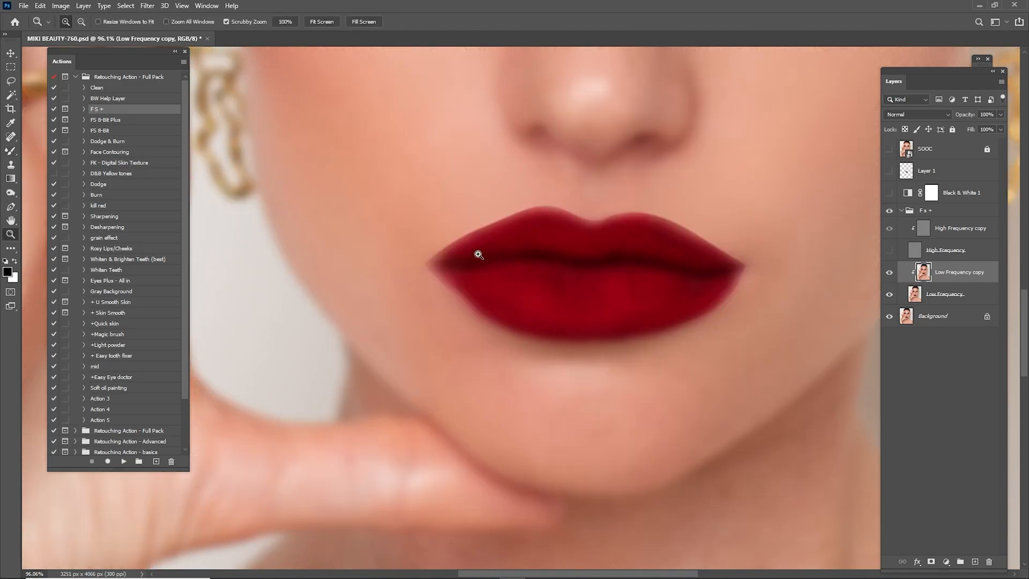
drag(483, 257, 499, 224)
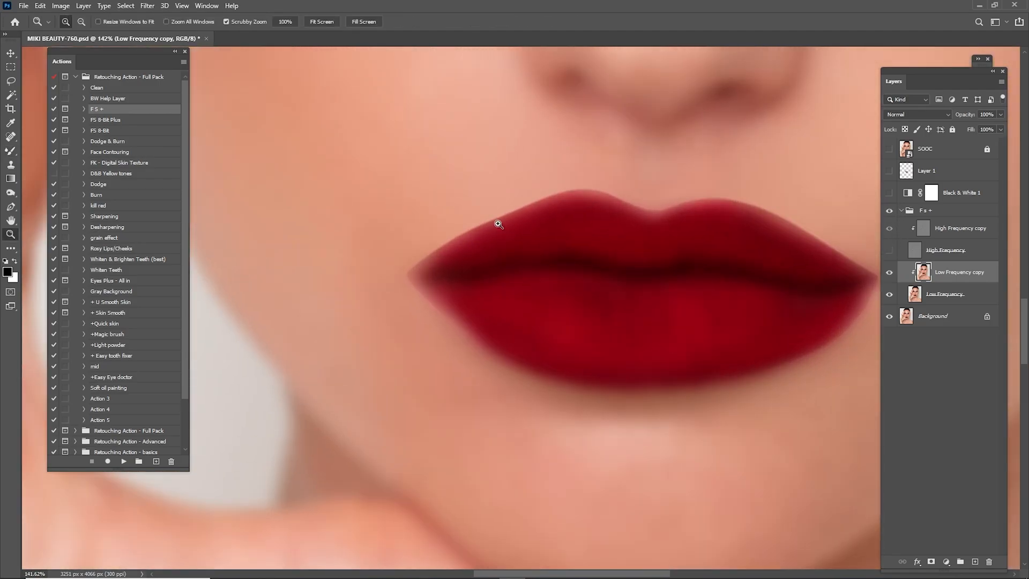
right_click(11, 150)
click(51, 171)
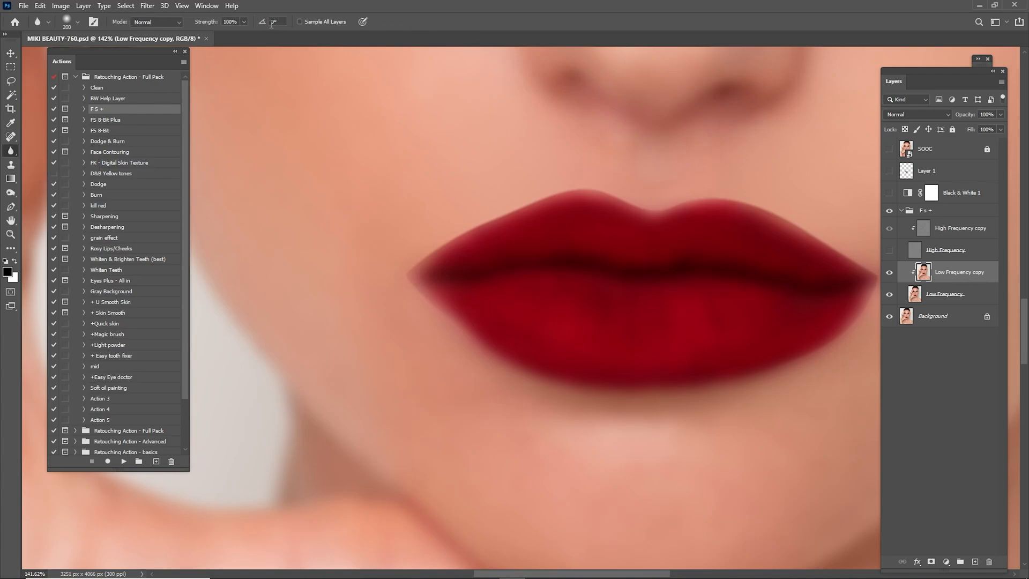
key(bracketleft)
key(bracketleft)
key(bracketleft)
drag(613, 179, 511, 161)
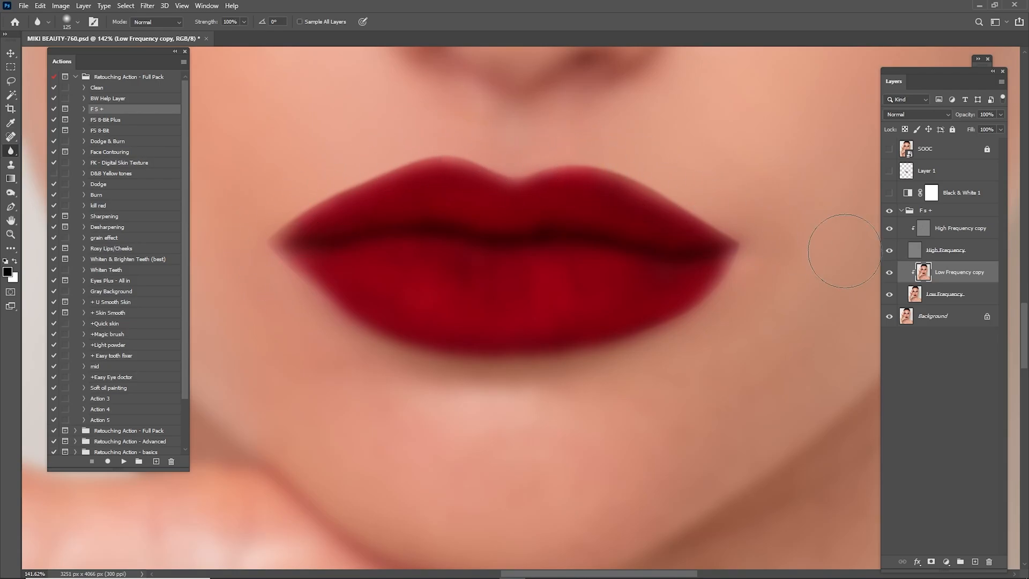
Compare the lips and surrounding face at a wider view with the F s + group off and on
scroll(678, 288, down, 5)
click(889, 211)
click(889, 212)
click(889, 213)
click(890, 215)
click(889, 212)
click(889, 212)
Select the High Frequency copy layer and load the lip outline from Layer 1 as a selection
click(951, 229)
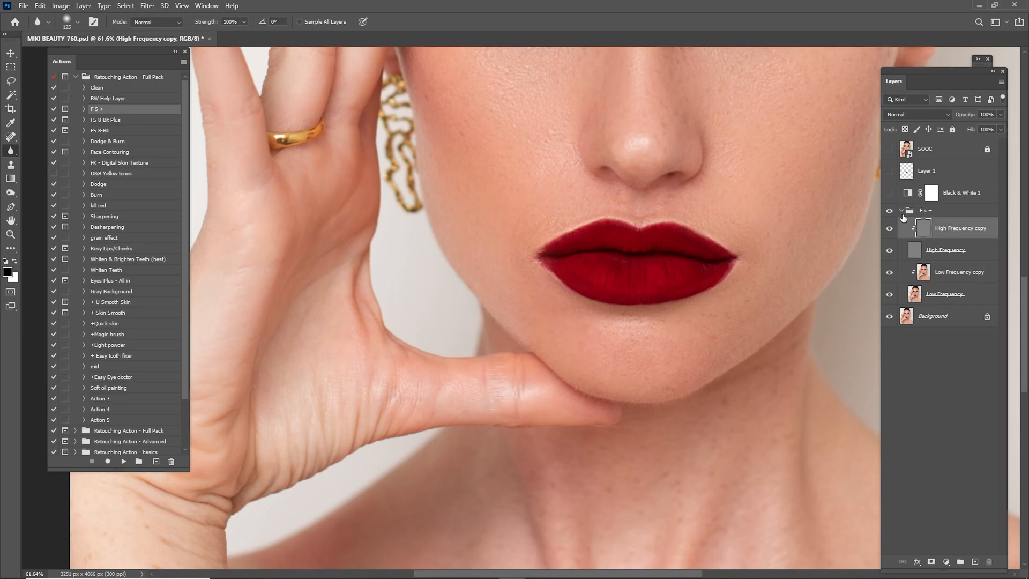
key(z)
drag(564, 220, 661, 272)
key(ctrl)
ctrl+click(905, 171)
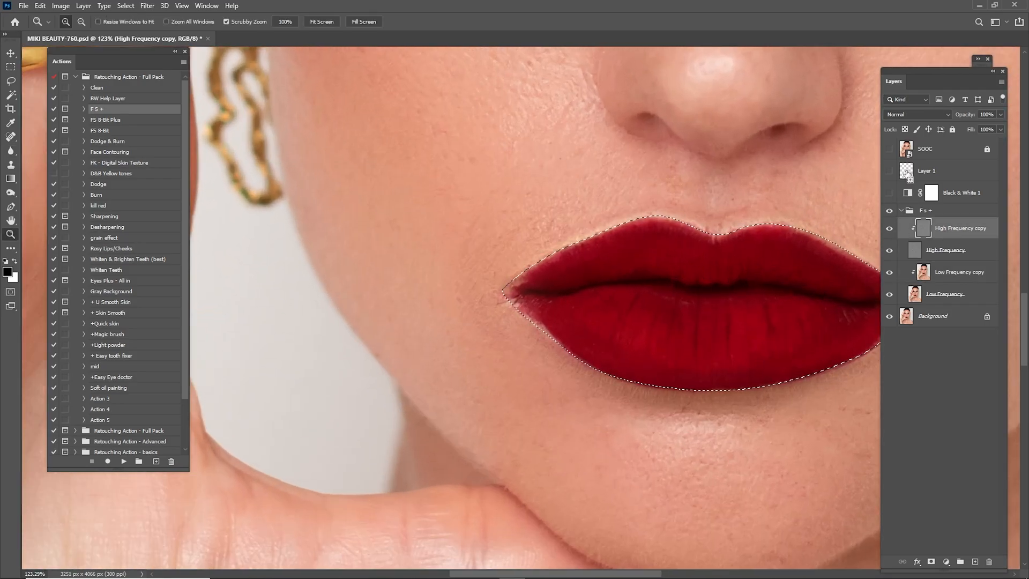
click(551, 233)
Clone clean skin texture along the left half of the upper lip edge with the Clone Stamp at 35 px
key(s)
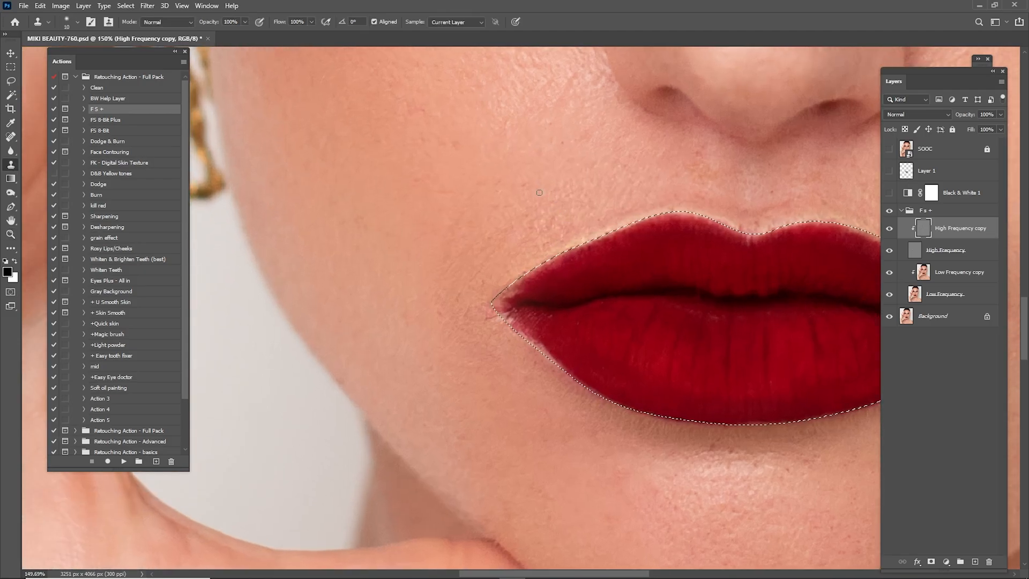
alt+click(558, 186)
alt+click(532, 187)
click(539, 222)
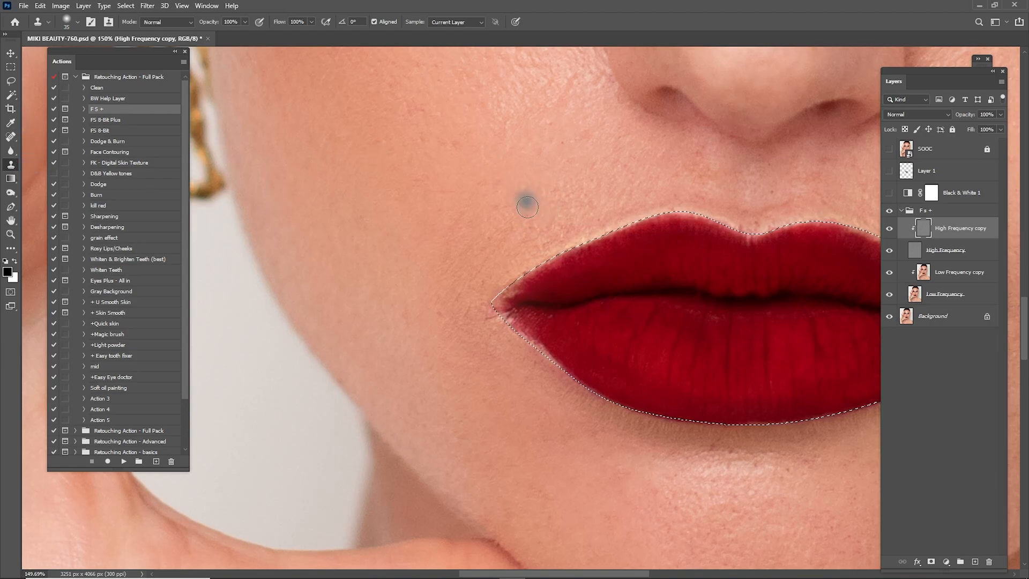
drag(534, 240, 541, 248)
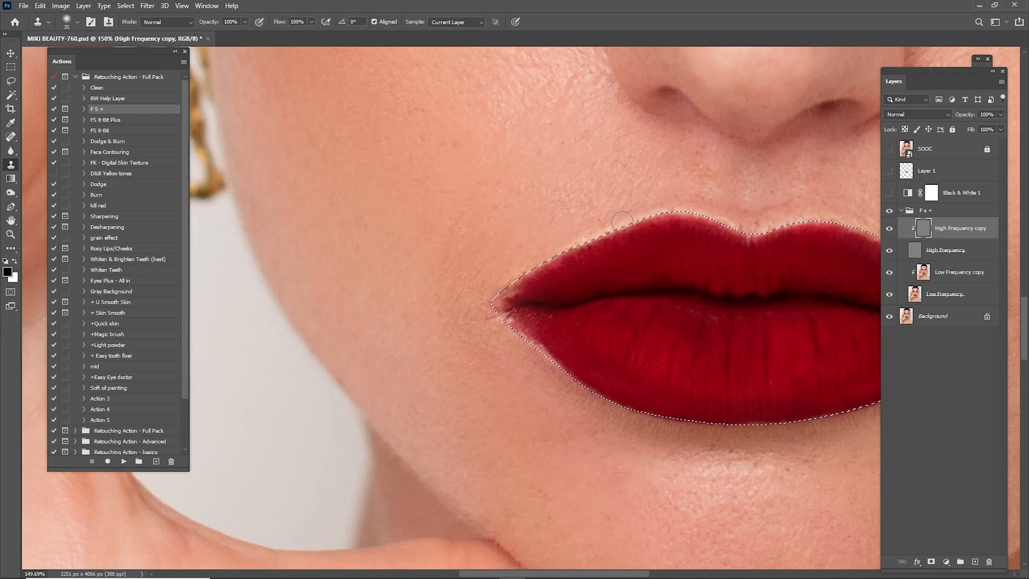
drag(657, 212, 551, 262)
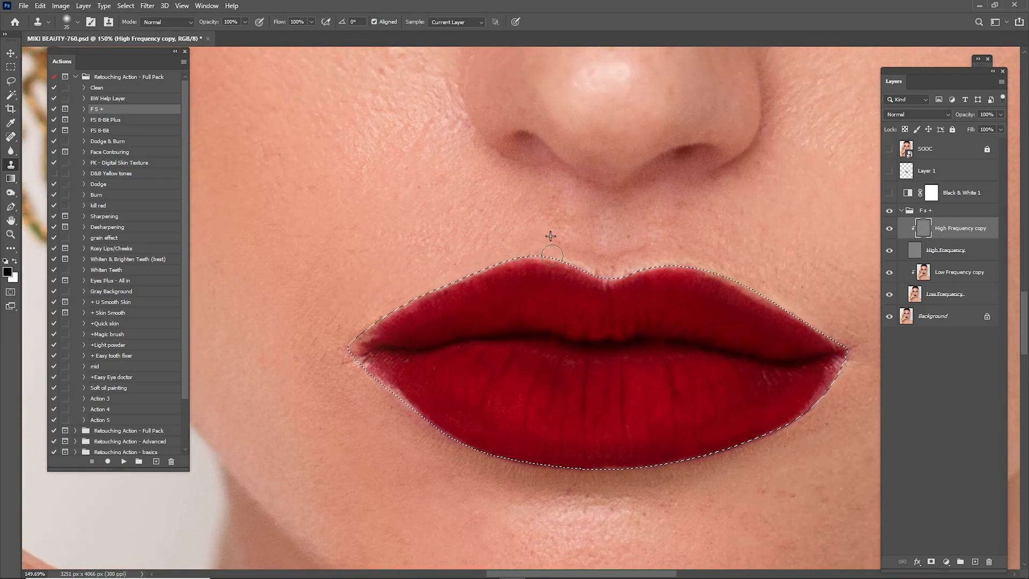
Clone skin texture over the edge at the cupid's bow, sampling from the skin just above it
alt+click(612, 243)
drag(629, 267, 627, 272)
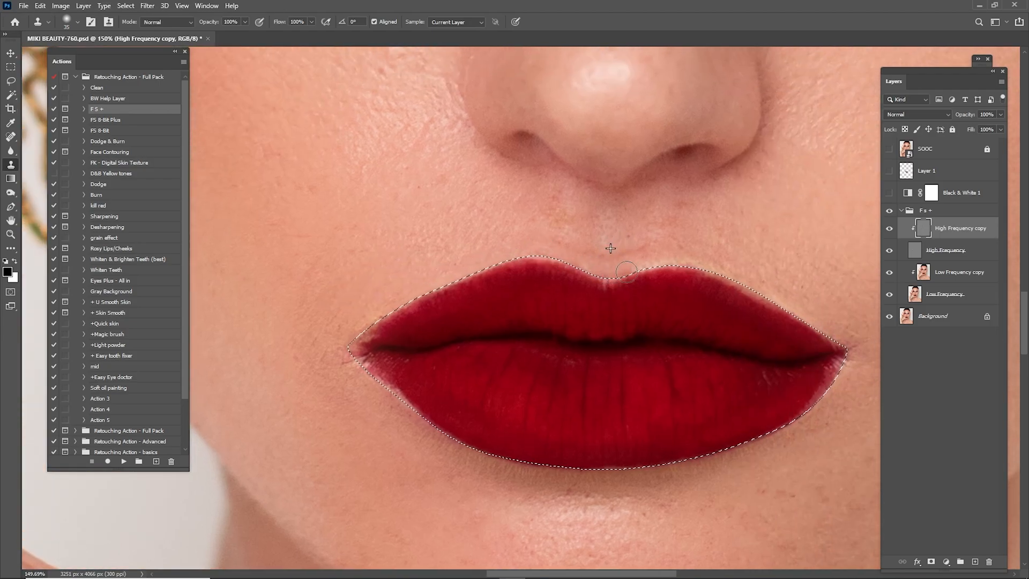
alt+click(617, 246)
click(618, 265)
alt+click(610, 243)
click(609, 267)
alt+click(607, 242)
click(599, 268)
alt+click(600, 245)
Clone skin texture along the right half of the upper lip edge
drag(626, 268, 497, 222)
alt+click(563, 226)
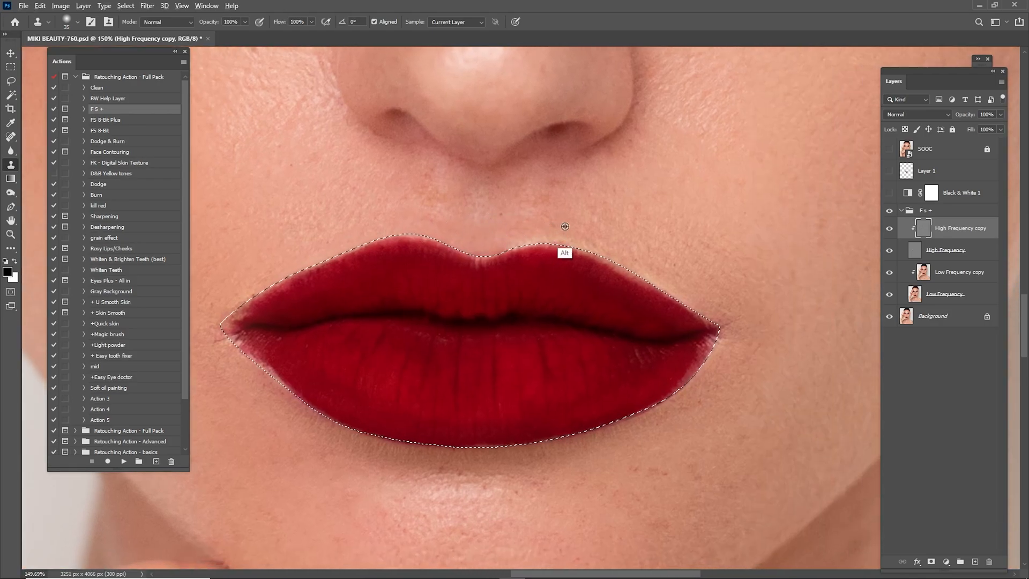
drag(638, 248, 532, 239)
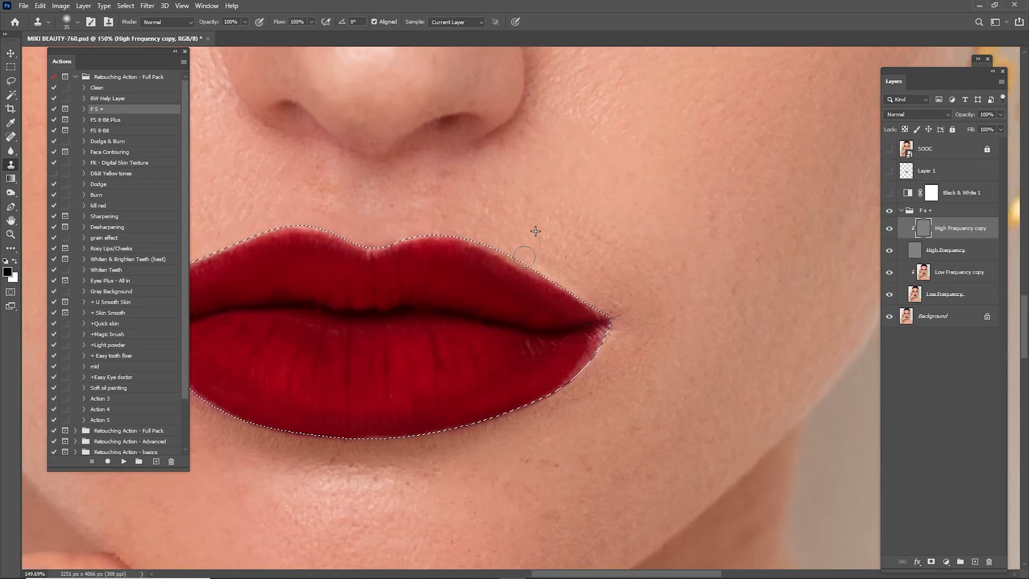
alt+click(605, 279)
click(506, 244)
Clone clean skin texture around the left corner of the mouth, and clear the lip selection
mouse_move(341, 232)
mouse_down()
mouse_move(531, 223)
mouse_move(671, 236)
mouse_up()
alt+click(474, 257)
click(507, 248)
alt+click(473, 254)
click(521, 216)
alt+click(464, 283)
click(489, 257)
alt+click(499, 210)
click(495, 217)
alt+click(468, 237)
click(524, 201)
alt+click(489, 231)
click(525, 200)
drag(474, 260, 533, 187)
alt+click(416, 219)
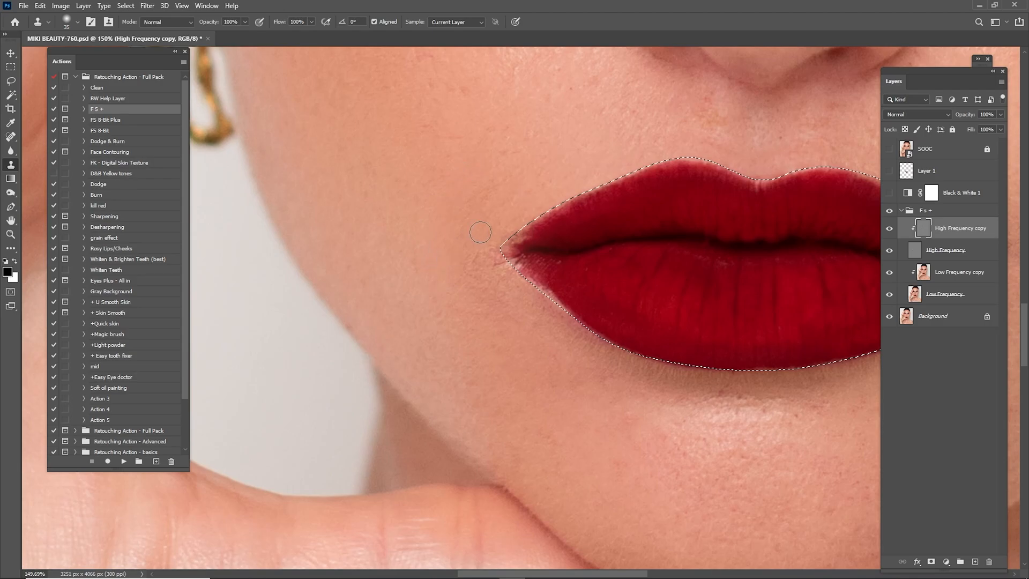
click(508, 278)
drag(664, 248, 487, 257)
key(ctrl+d)
Check the texture cleanup on the wider portrait by comparing the F s + group off and on
key(z)
drag(709, 230, 617, 228)
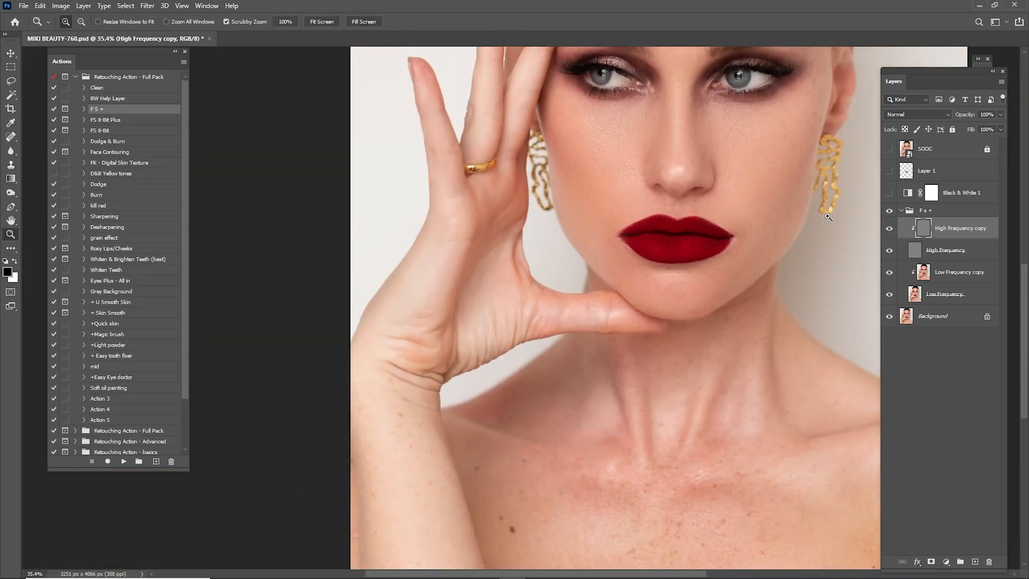
click(887, 212)
click(890, 212)
click(891, 212)
click(894, 212)
click(894, 212)
click(899, 212)
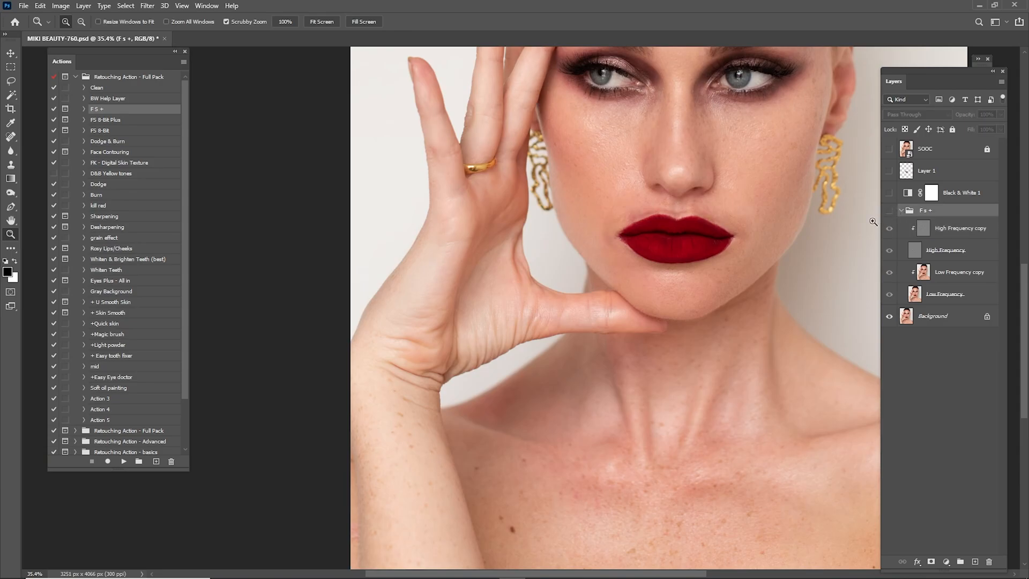
click(889, 212)
Clone skin texture above the right side of the upper lip on the High Frequency copy layer at 25 px
mouse_move(670, 209)
mouse_down()
mouse_move(684, 292)
mouse_move(673, 314)
mouse_move(677, 303)
mouse_move(598, 234)
mouse_up()
key(s)
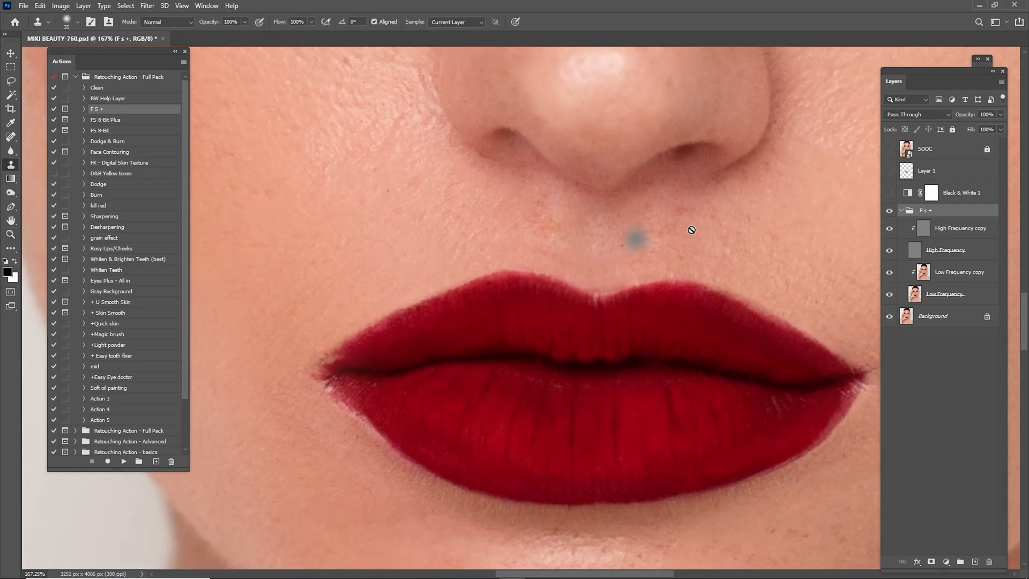
click(950, 240)
key(bracketleft)
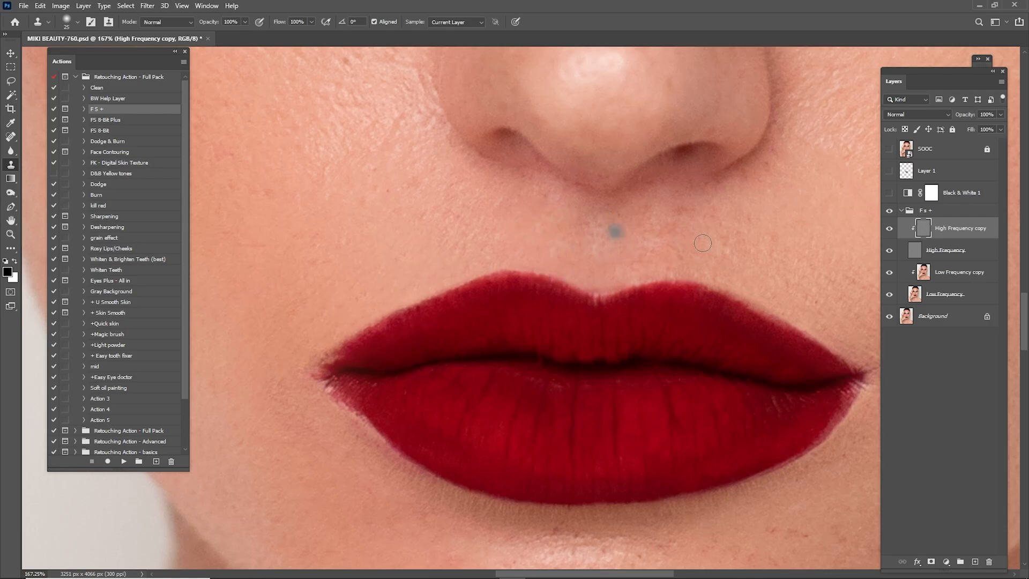
drag(745, 238, 595, 239)
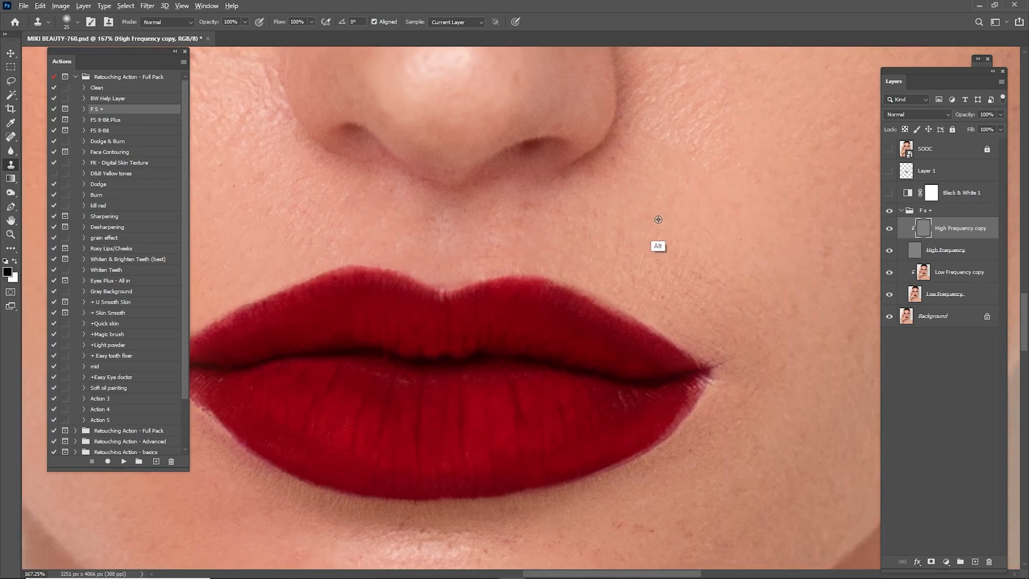
drag(684, 259, 627, 200)
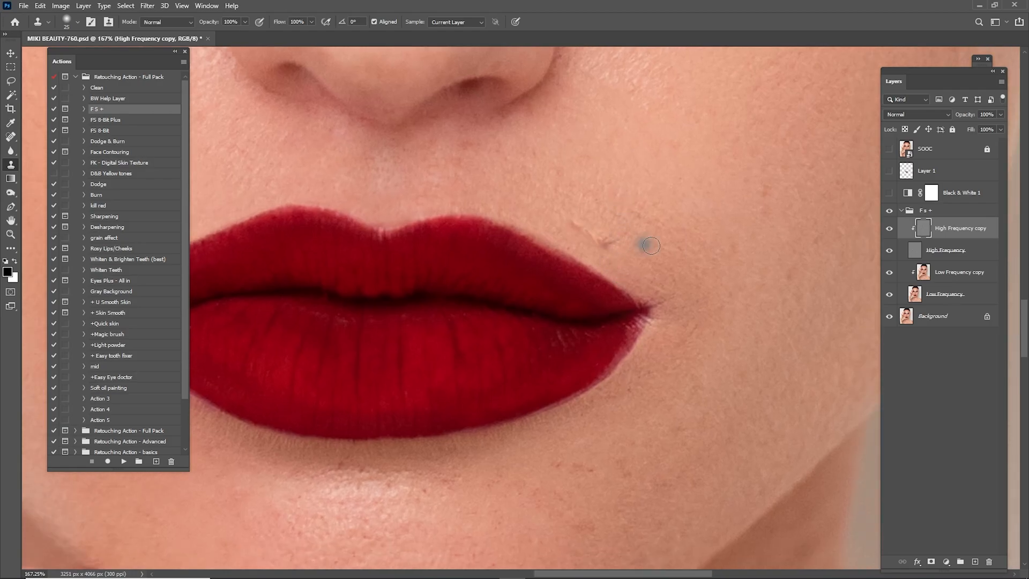
alt+click(628, 229)
click(571, 216)
alt+click(593, 228)
click(548, 227)
mouse_move(646, 243)
mouse_down()
mouse_move(566, 262)
mouse_move(643, 250)
mouse_up()
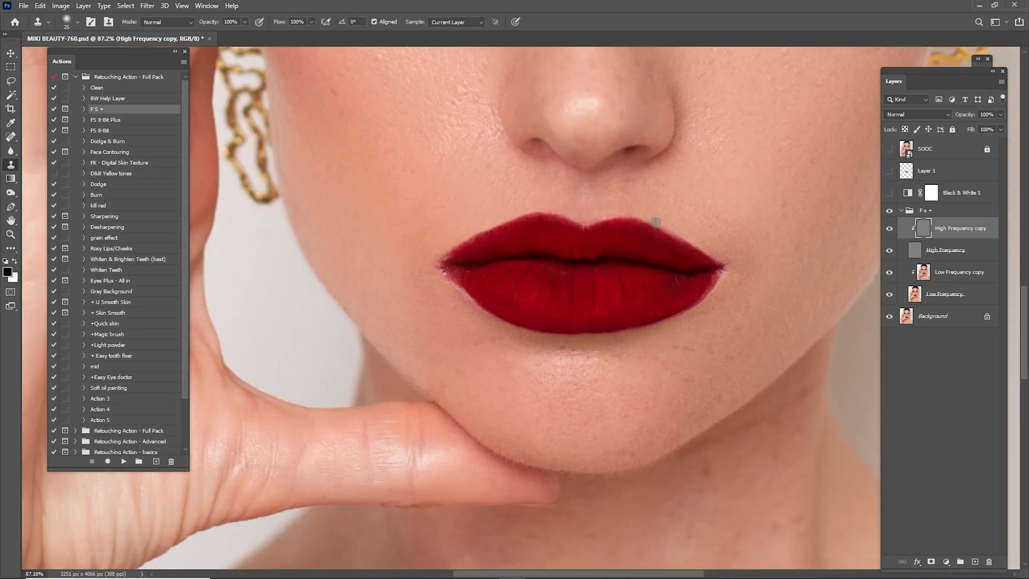
Hide the High Frequency layer, select Low Frequency copy and load the lip outline from Layer 1 as a selection
click(889, 251)
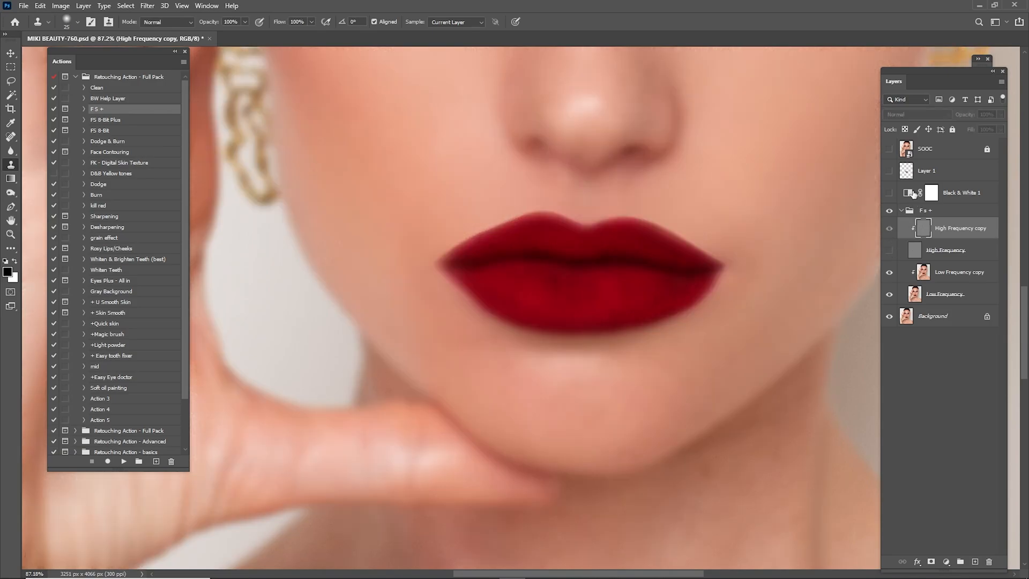
key(ctrl+space)
drag(686, 236, 690, 271)
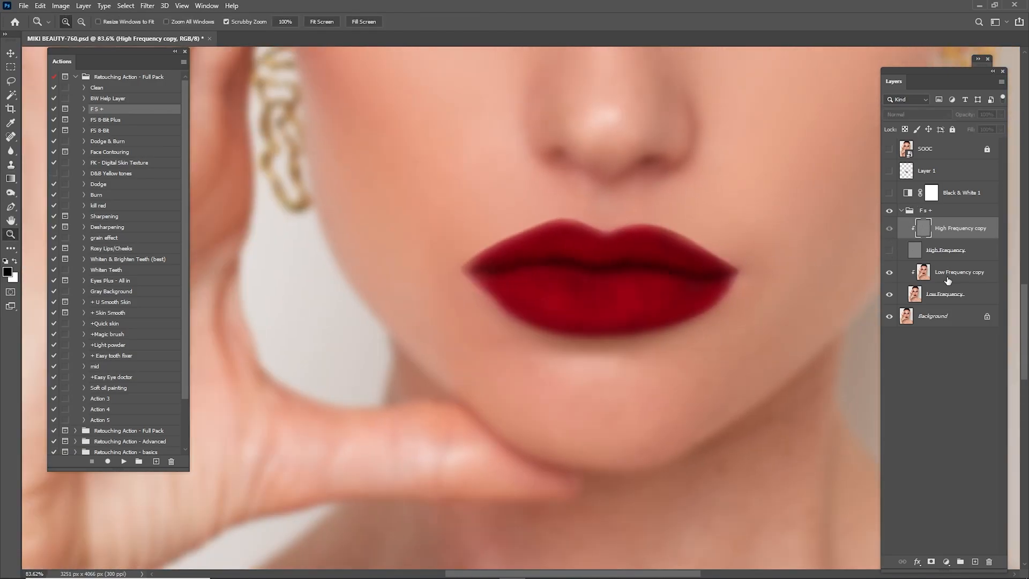
key(alt+bracketleft)
drag(685, 234, 791, 246)
click(889, 250)
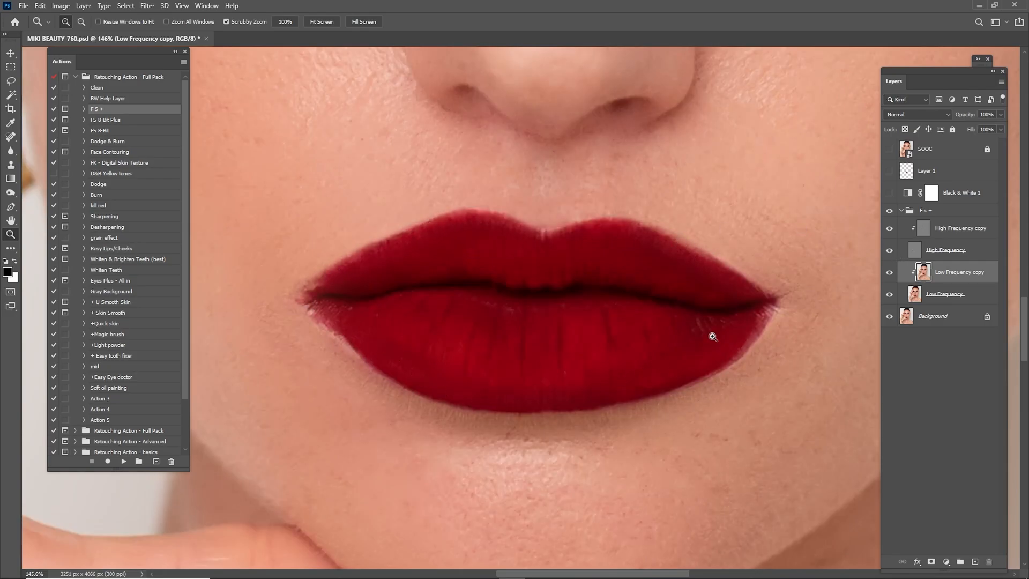
ctrl+click(905, 171)
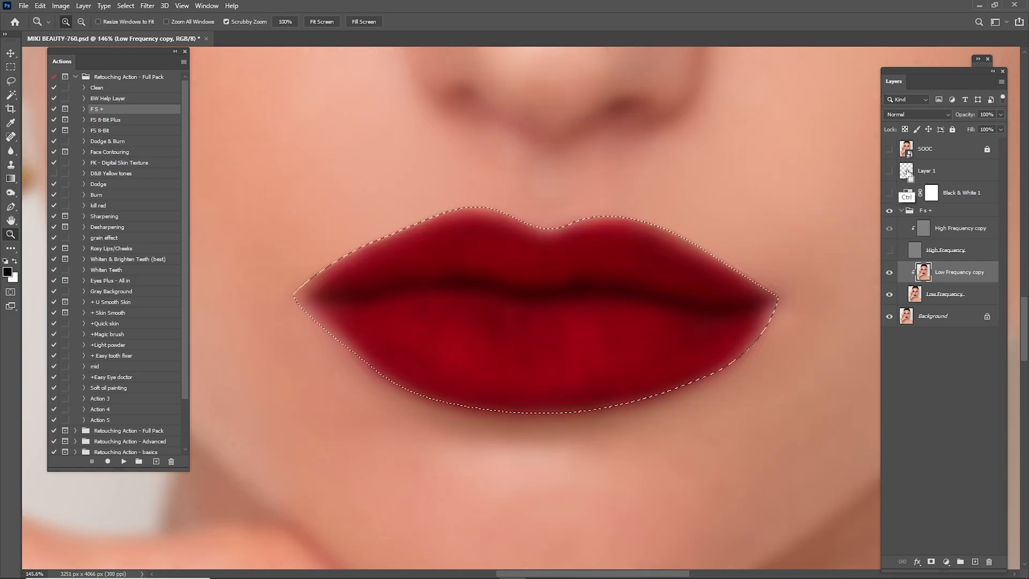
Blend the tones along the lip outline with the Mixer Brush at 100 px and 100% Wet, and clear the selection
key(b)
key(bracketleft)
key(bracketleft)
key(bracketleft)
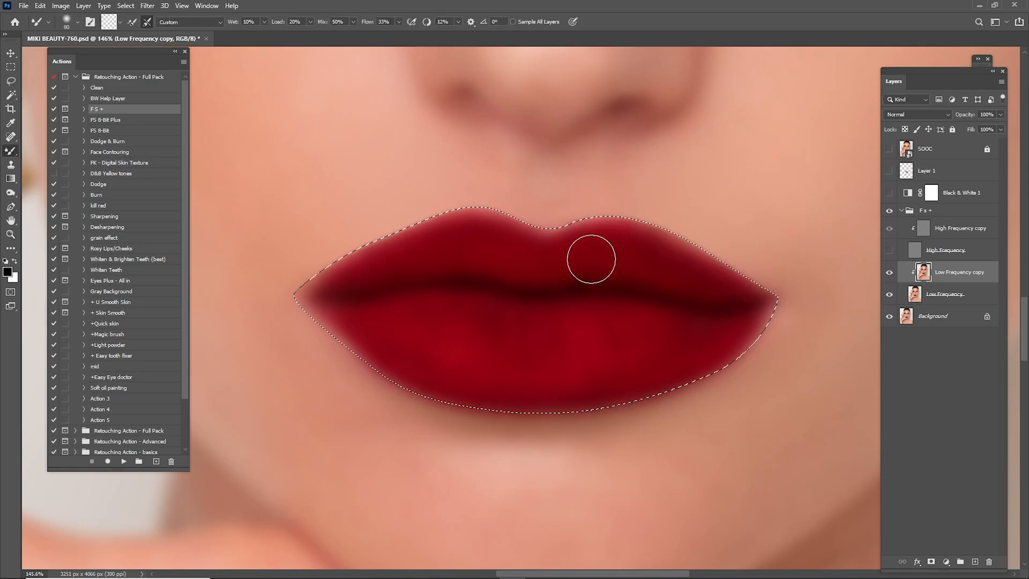
key(bracketright)
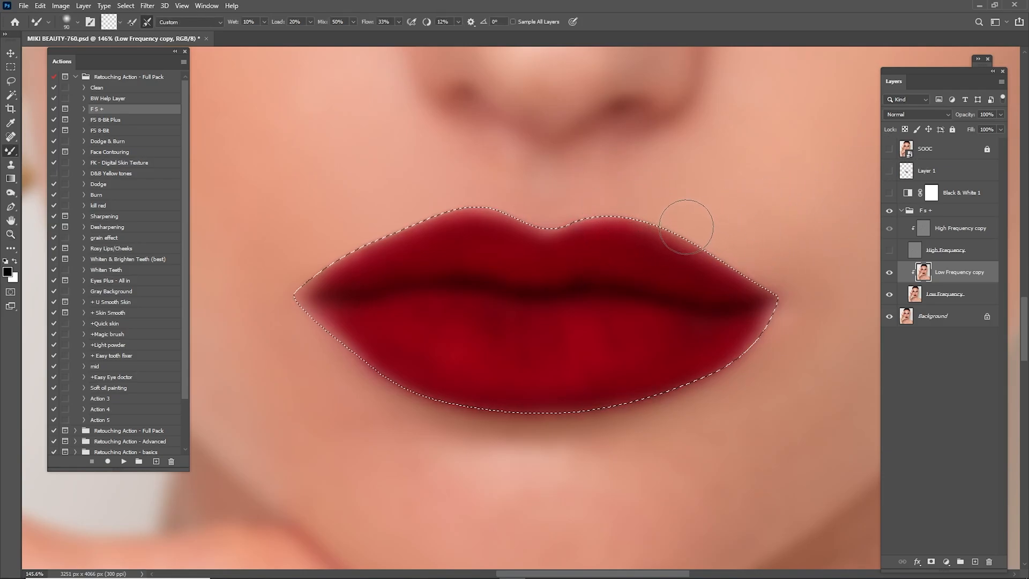
key(0)
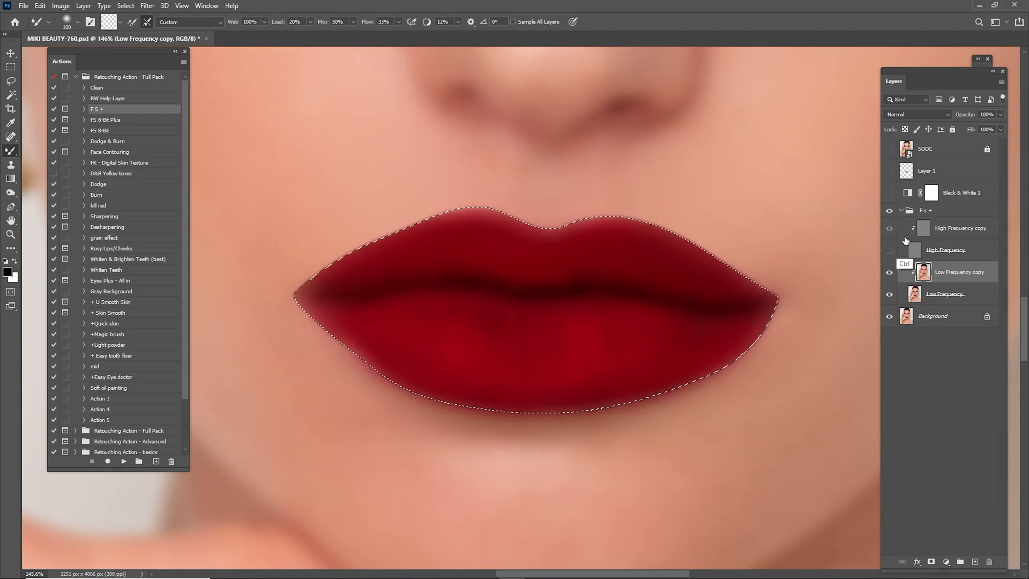
key(ctrl+d)
Show the High Frequency layer and compare the blended lip outline with the F s + group off and on
click(889, 249)
click(890, 211)
click(892, 210)
click(894, 210)
Hide the High Frequency layer and soften the blended lip edges with the Blur tool at 125 px
click(889, 250)
drag(681, 245, 641, 239)
drag(453, 244, 471, 250)
key(r)
mouse_move(648, 233)
mouse_down()
mouse_move(713, 234)
mouse_move(791, 255)
mouse_up()
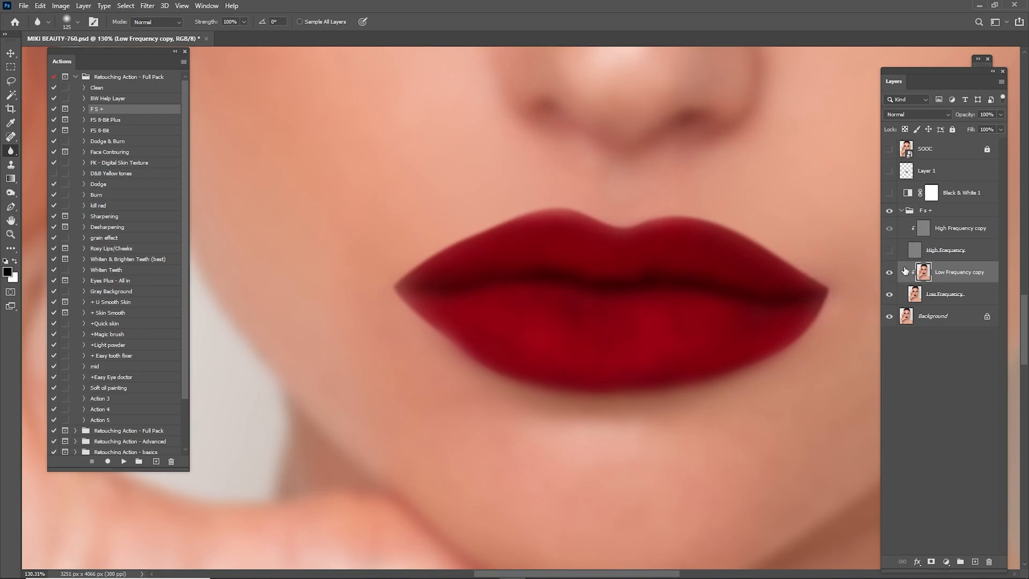
Show the High Frequency layer, select High Frequency copy, and compare the lips with the F s + group off and on
click(935, 230)
click(890, 212)
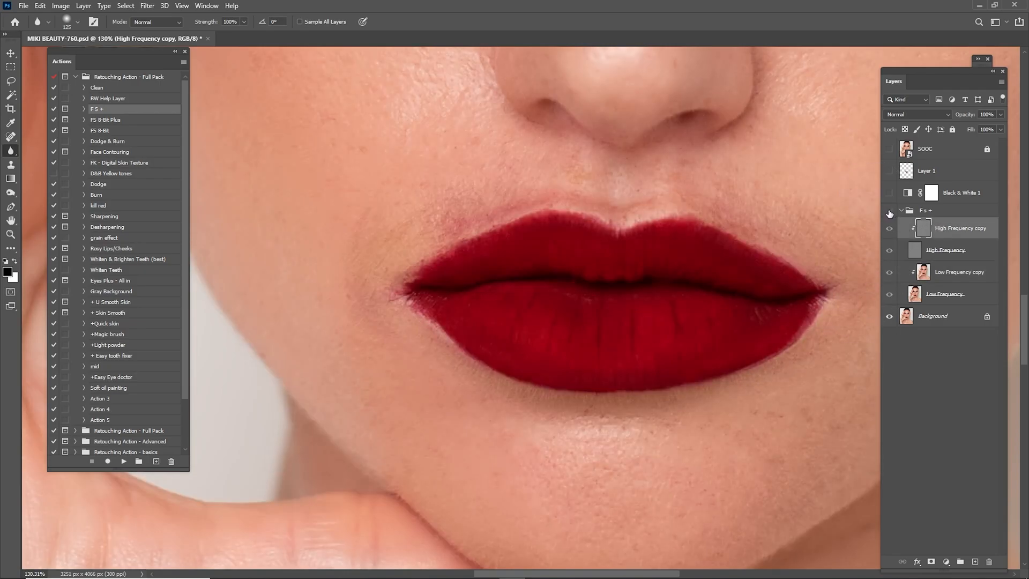
click(889, 213)
click(890, 214)
click(891, 213)
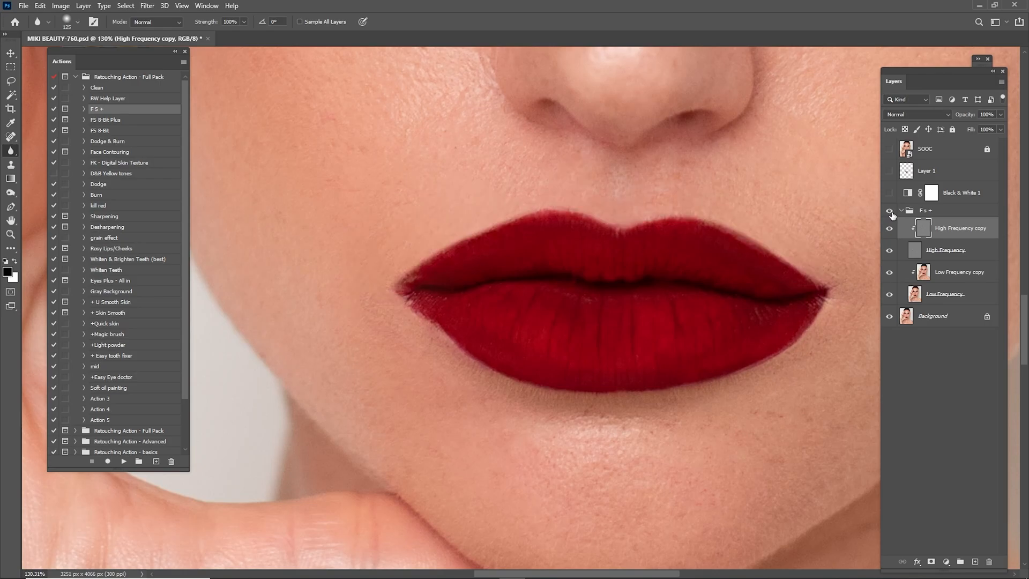
Load the lip outline from Layer 1 as a selection and clone clean texture along the right half of the upper lip edge
key(z)
drag(724, 233, 725, 259)
drag(792, 254, 812, 276)
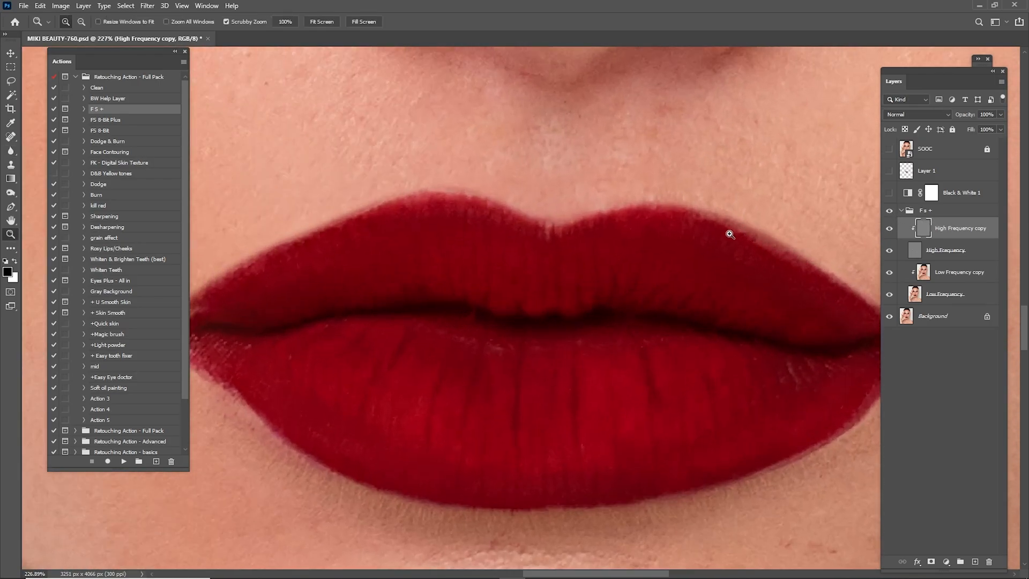
drag(677, 212, 709, 245)
drag(808, 270, 633, 194)
ctrl+click(909, 172)
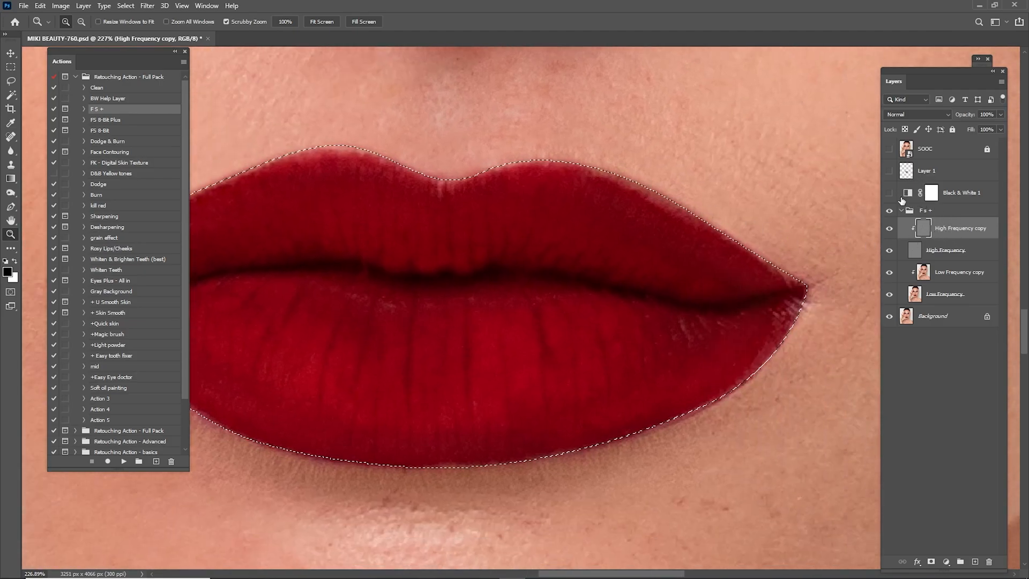
key(s)
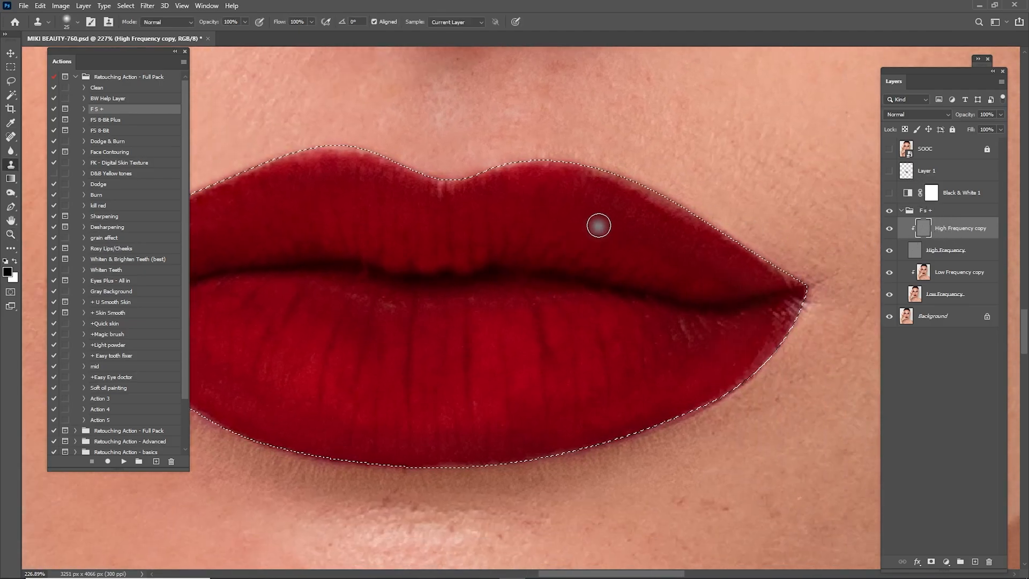
alt+click(573, 196)
drag(603, 176, 605, 176)
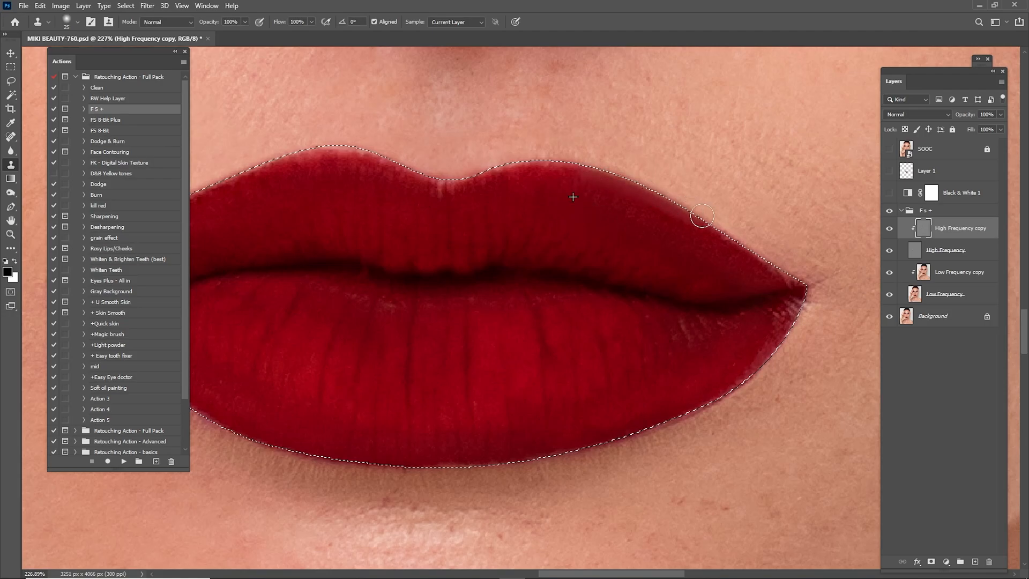
Clone lip texture over the rough edge along the cupid's bow and the left half of the upper lip at 25 px
drag(494, 184, 591, 212)
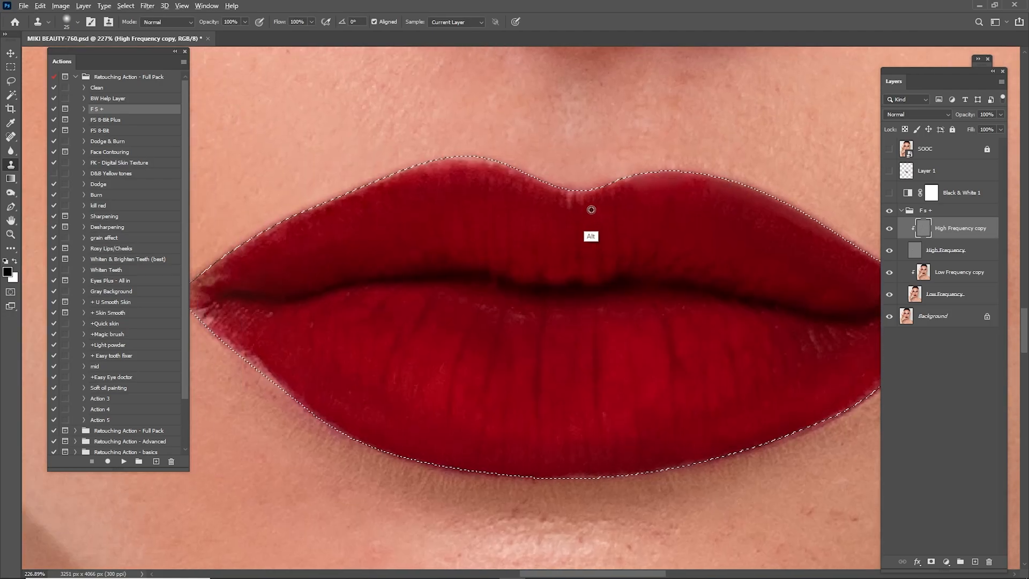
drag(523, 179, 608, 212)
alt+click(610, 211)
click(592, 167)
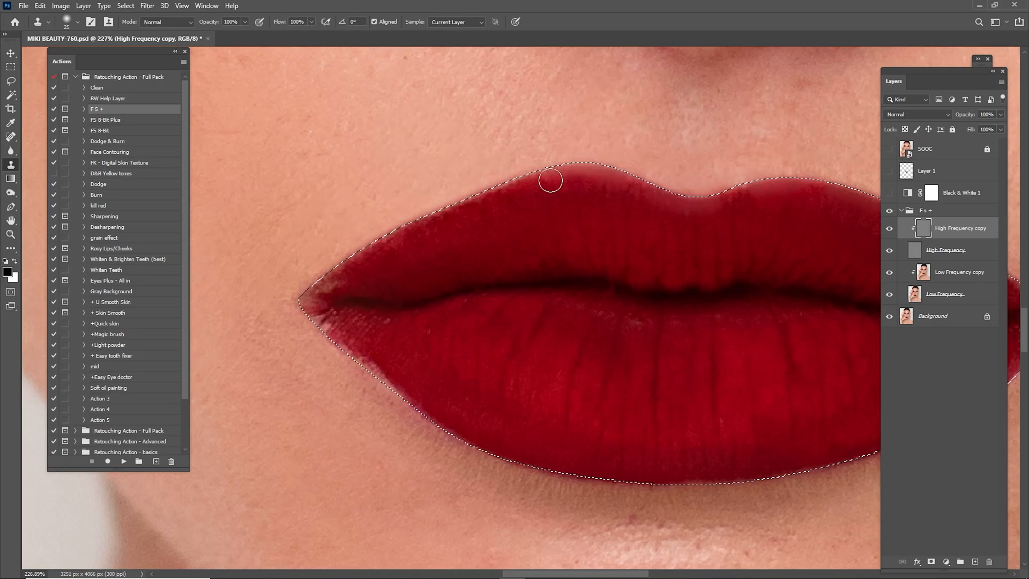
drag(498, 204, 605, 167)
alt+click(488, 230)
drag(417, 260, 436, 285)
alt+click(477, 310)
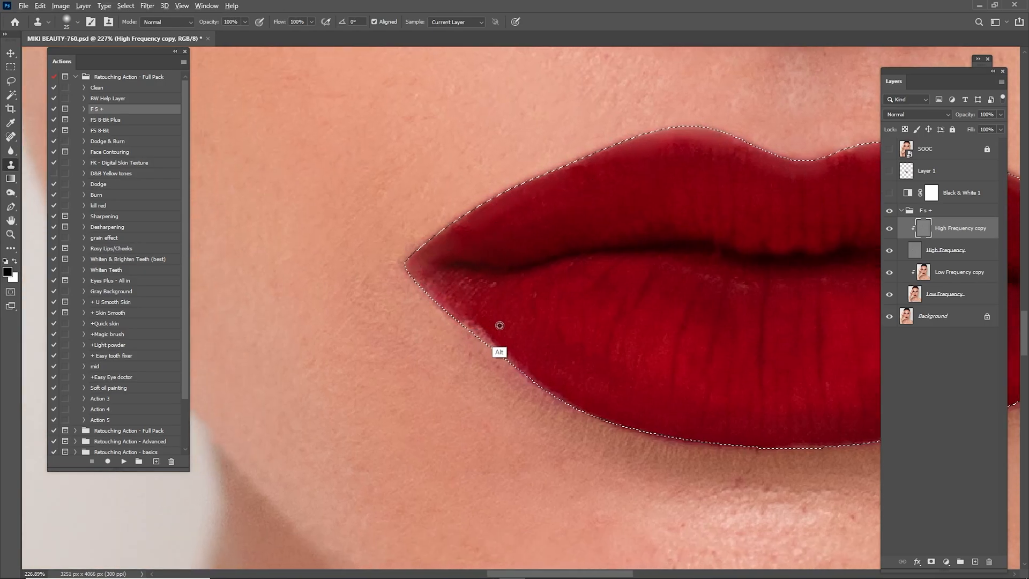
Clone clean lip texture over the flaky left corner and lower-left edge of the lips
drag(670, 393, 515, 269)
drag(749, 277, 570, 288)
alt+click(489, 320)
drag(501, 340, 505, 338)
alt+click(557, 308)
mouse_move(574, 320)
mouse_down()
mouse_move(562, 319)
mouse_move(599, 316)
mouse_up()
Clone clean texture along the right side of the lower lip and its corner, and clear the selection
alt+click(714, 253)
drag(738, 265, 731, 269)
drag(610, 316, 614, 315)
alt+click(686, 273)
mouse_move(733, 237)
mouse_down()
mouse_move(756, 239)
mouse_move(813, 176)
mouse_move(782, 242)
mouse_up()
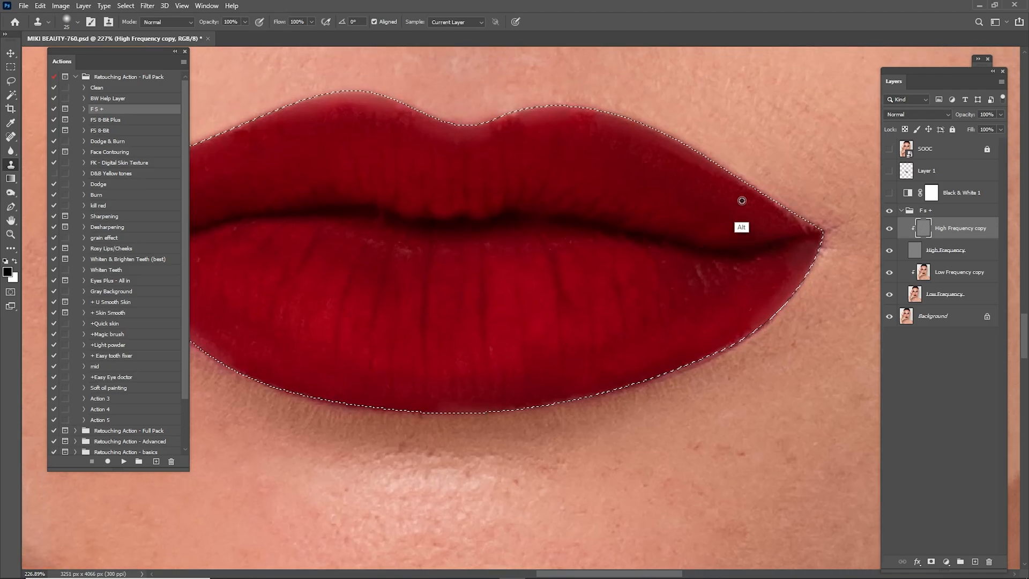
drag(678, 158, 763, 239)
key(ctrl+d)
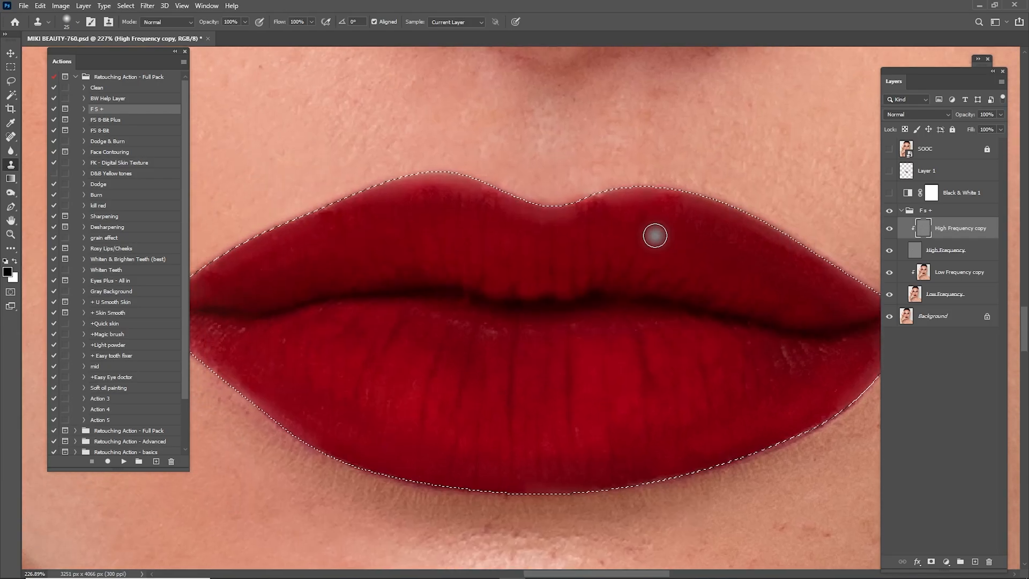
Review the whole portrait with the F s + group off and on, and check it in black and white
key(ctrl+0)
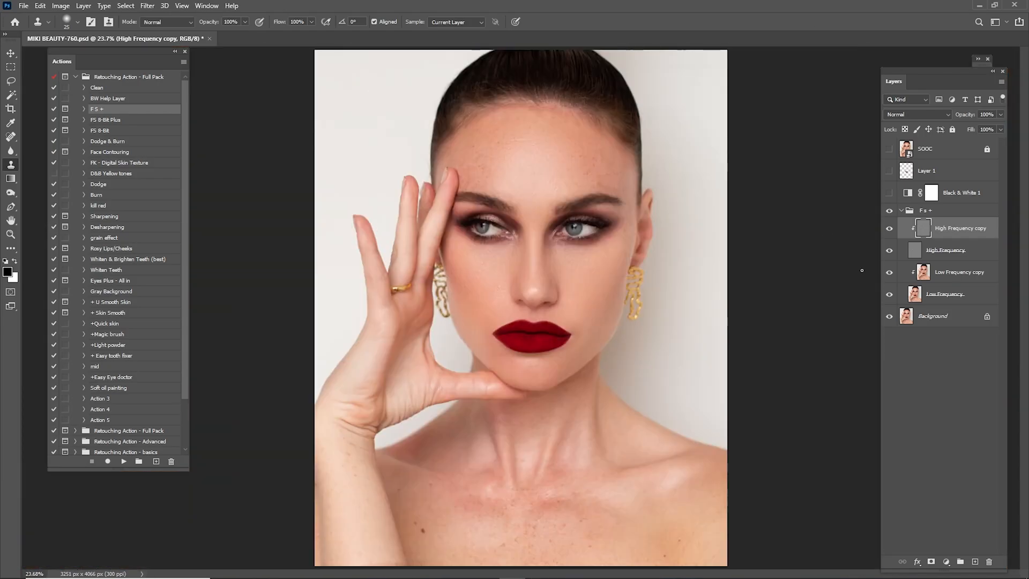
click(889, 212)
click(891, 212)
click(891, 210)
click(891, 210)
click(889, 192)
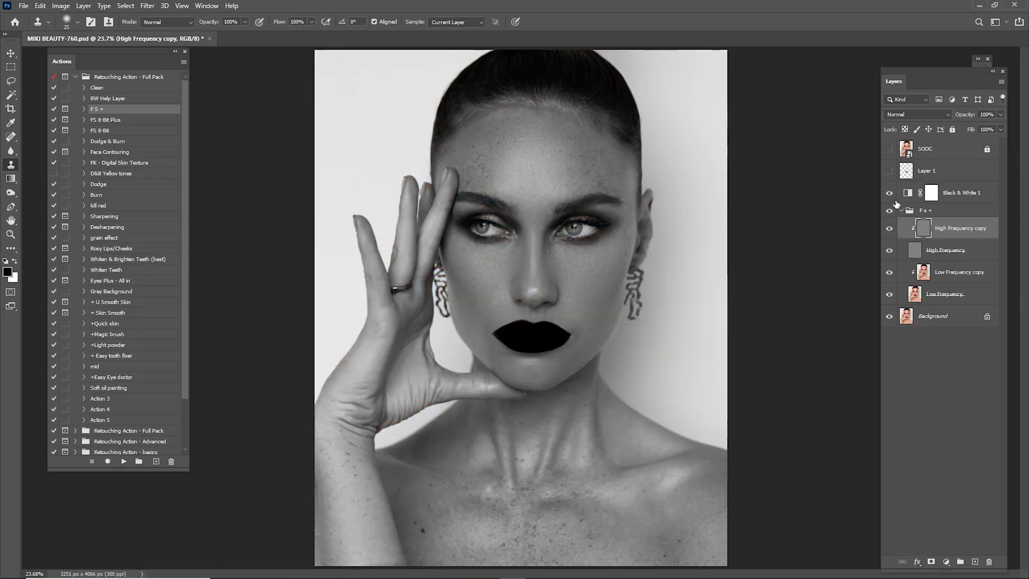
click(889, 193)
click(890, 211)
click(889, 212)
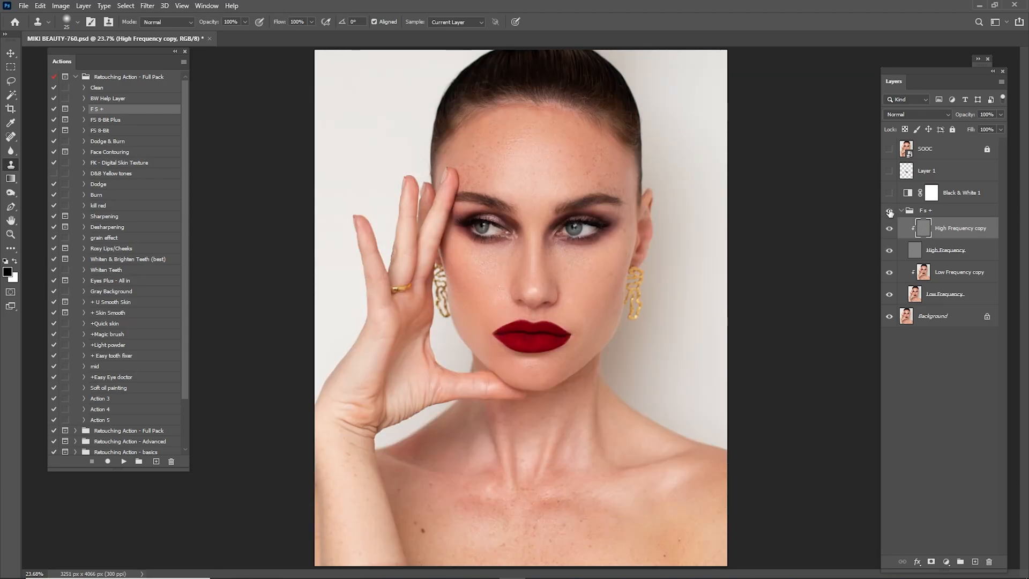
click(890, 211)
click(889, 211)
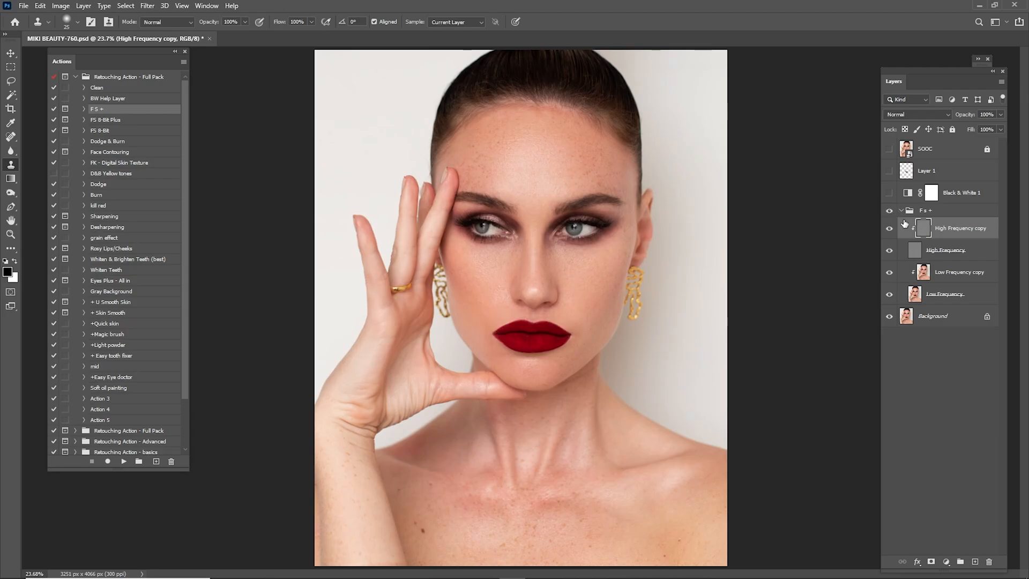
Hide the High Frequency layer, select Low Frequency copy and set up the Mixer Brush for work on the neck
key(z)
click(889, 251)
click(931, 273)
drag(510, 456, 563, 471)
drag(538, 495, 551, 286)
key(b)
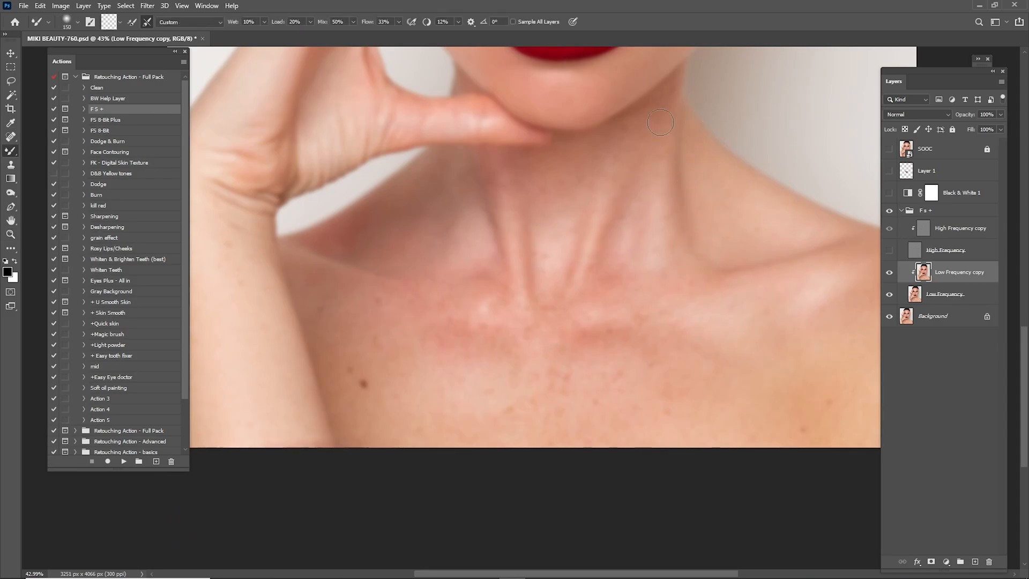
key(z)
drag(633, 105, 693, 224)
key(b)
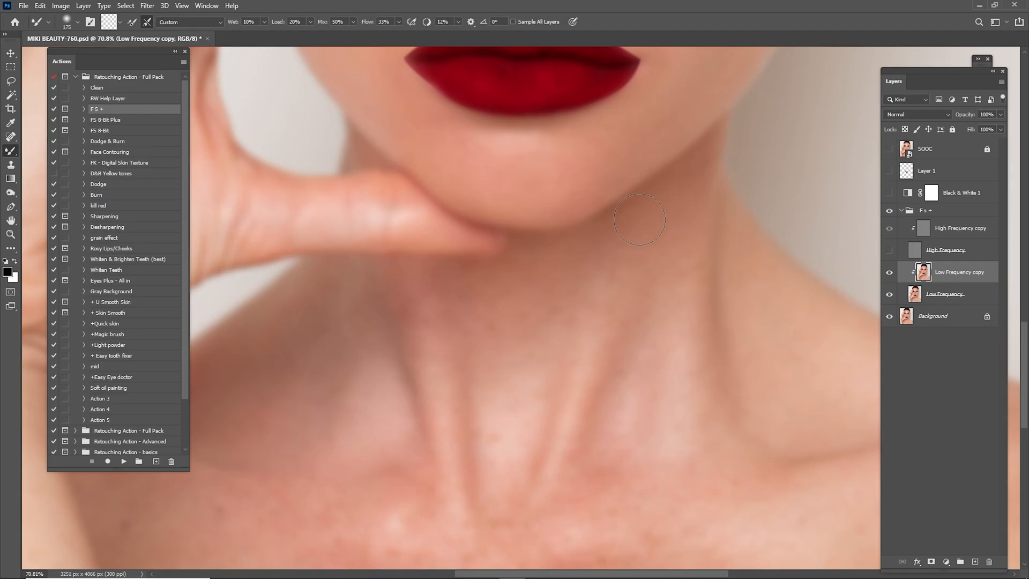
Blend the skin tones under the chin and down the neck with the Mixer Brush, starting at 175 px
drag(611, 285, 681, 273)
key(bracketright)
mouse_move(546, 311)
mouse_down()
mouse_move(627, 253)
mouse_move(657, 203)
mouse_up()
drag(573, 336, 531, 152)
key(bracketright)
Even out the blotchy tones across the upper chest with the Mixer Brush, varying its size between 300 and 400 px
drag(751, 296, 515, 314)
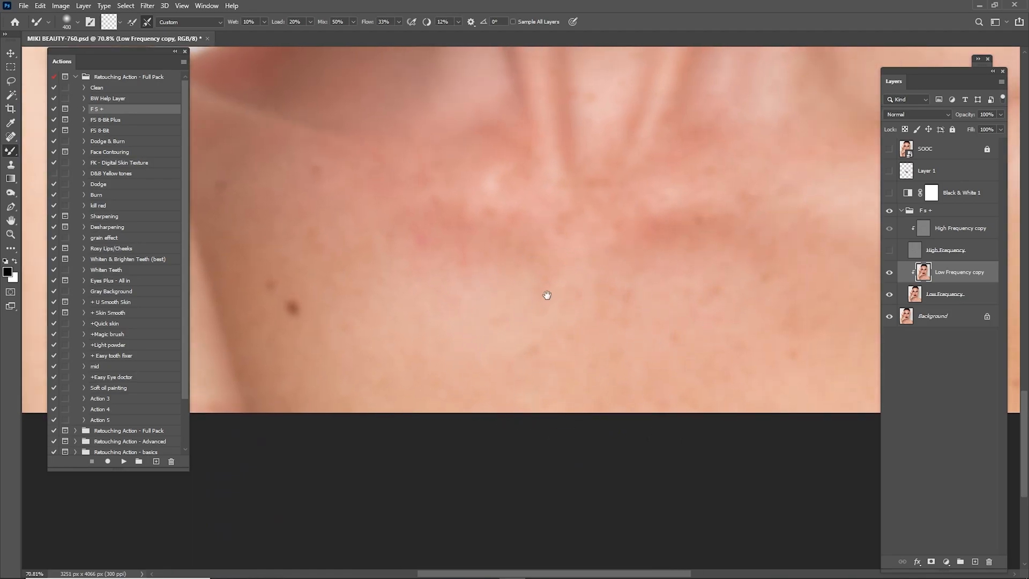
drag(524, 275, 624, 372)
drag(698, 344, 516, 256)
drag(704, 188, 643, 365)
key(bracketleft)
key(bracketleft)
drag(513, 264, 690, 288)
drag(849, 434, 749, 315)
key(bracketright)
key(bracketright)
key(bracketleft)
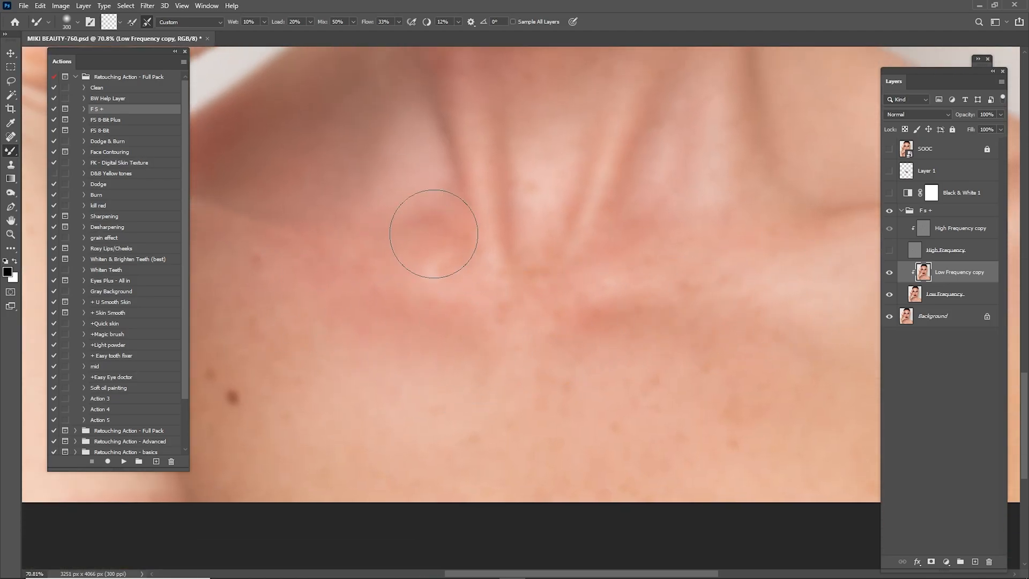
Blend the tones around the neck tendons with the Mixer Brush at 200 to 300 px
drag(429, 246, 465, 357)
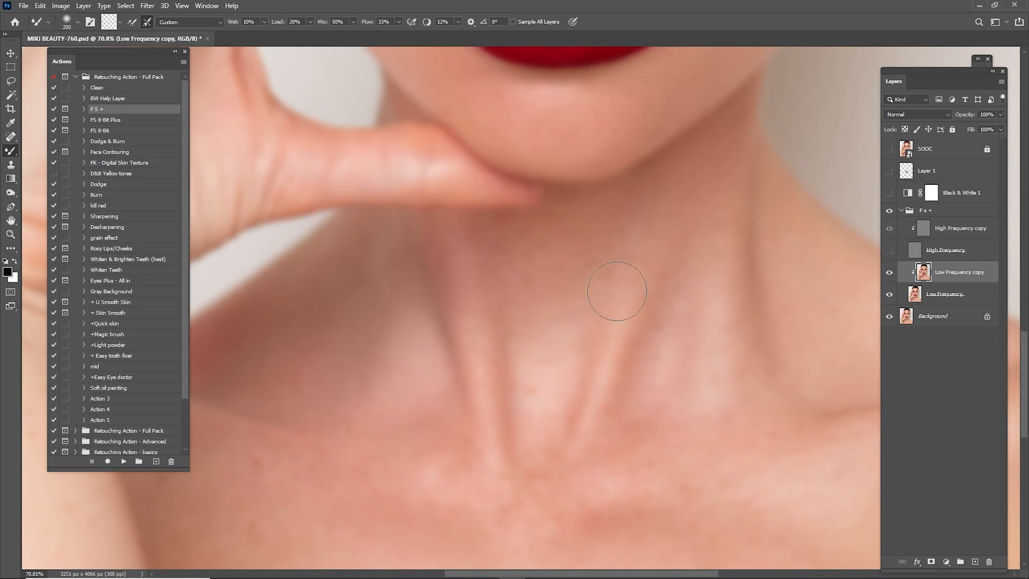
key(bracketright)
drag(598, 302, 587, 196)
drag(600, 274, 574, 185)
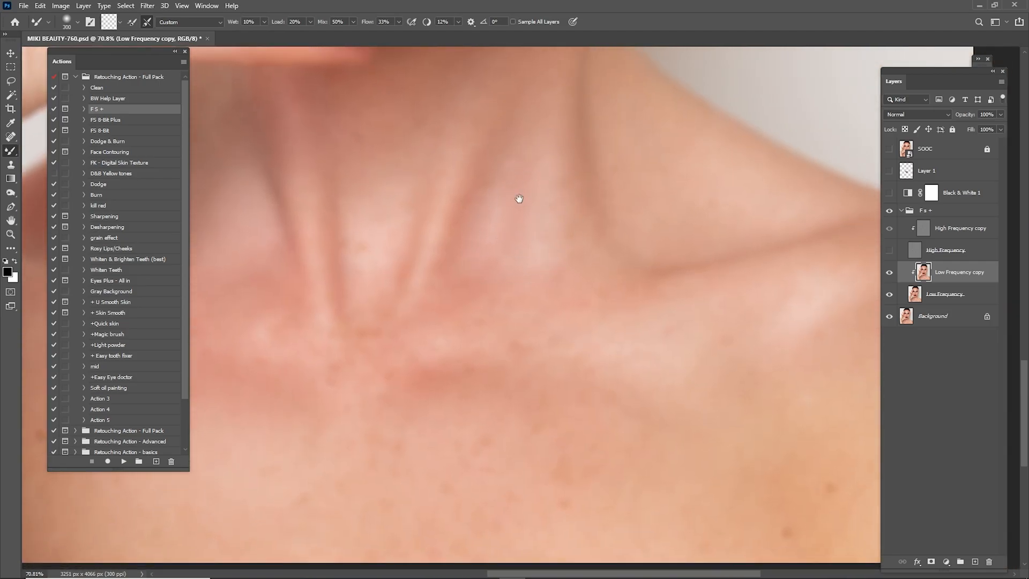
Smooth the tones along the collarbone and the chest beside the arm with the Mixer Brush at up to 400 px
drag(568, 282, 596, 155)
key(bracketright)
key(bracketright)
mouse_move(396, 276)
mouse_down()
mouse_move(528, 308)
mouse_move(682, 319)
mouse_up()
key(bracketleft)
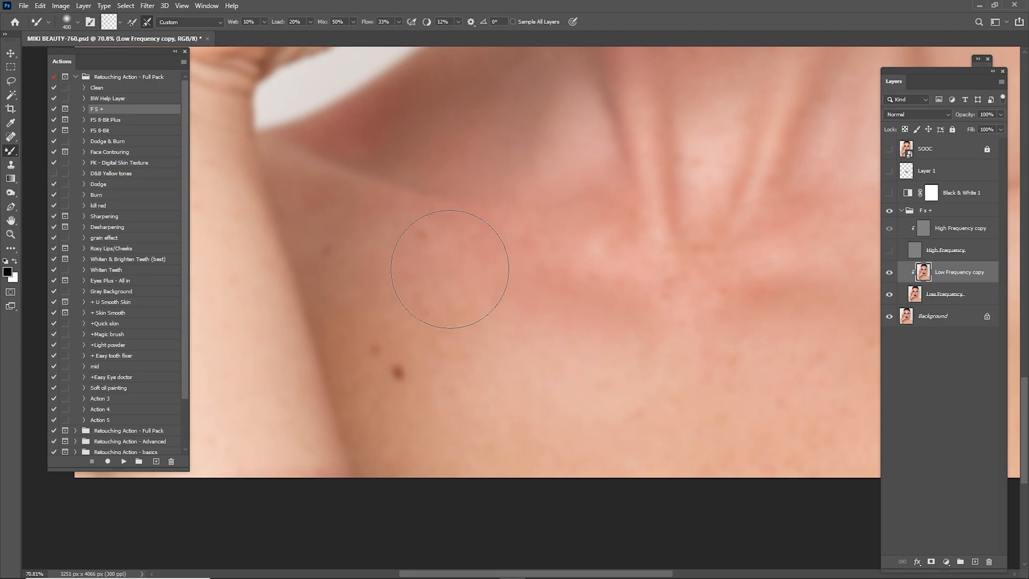
mouse_move(480, 229)
mouse_down()
mouse_move(460, 276)
mouse_move(463, 309)
mouse_up()
key(bracketleft)
key(bracketleft)
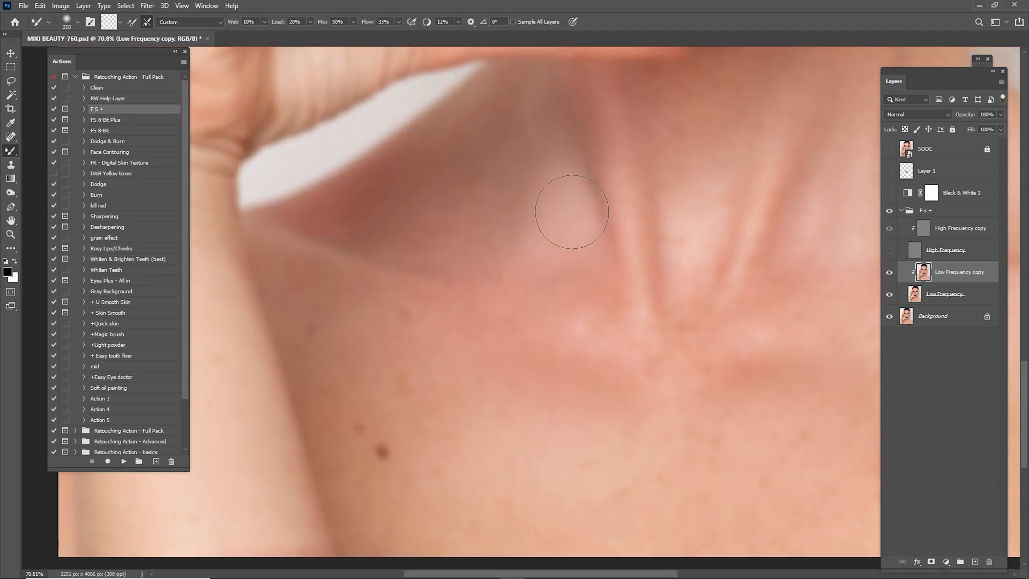
Blend the tones on the shadowed side of the neck and on the raised hand with the Mixer Brush, starting at 250 px
drag(578, 229, 598, 370)
drag(522, 231, 534, 376)
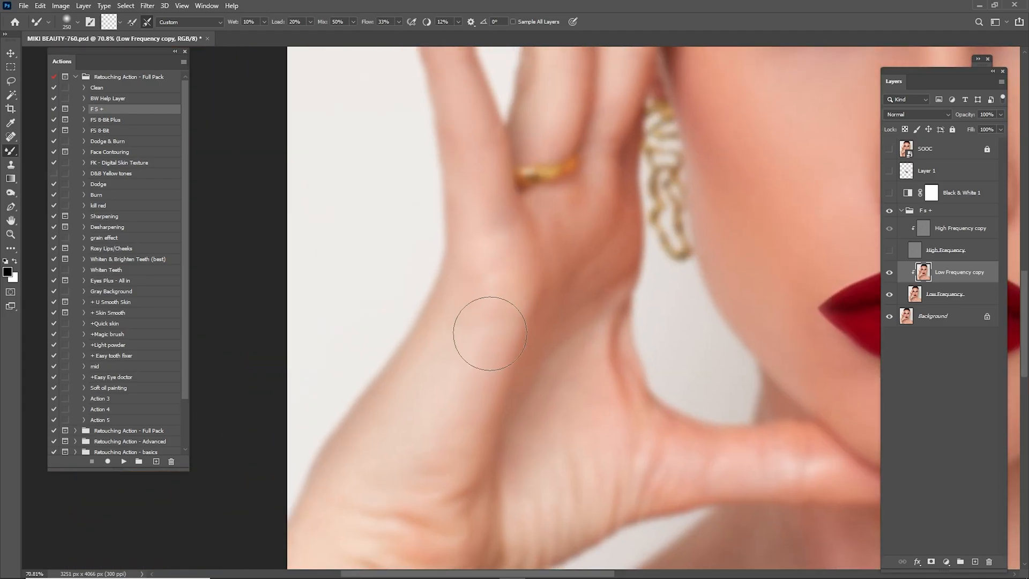
drag(485, 179, 514, 361)
key(bracketleft)
key(bracketleft)
drag(591, 248, 532, 354)
drag(644, 156, 526, 319)
Even out the forehead skin tones up to the hairline with the Mixer Brush at 175 to 250 px
key(bracketright)
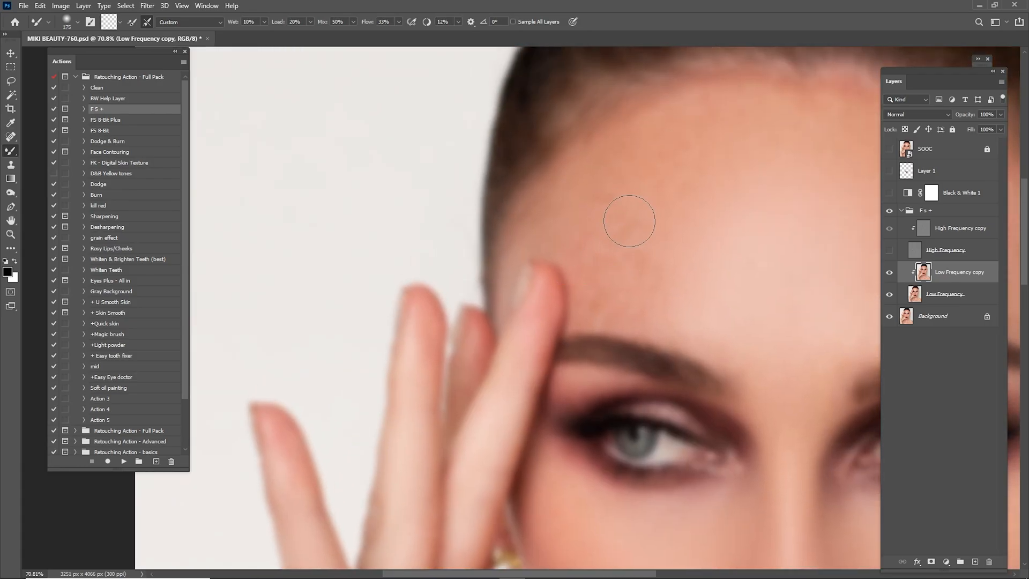
drag(634, 145, 575, 173)
drag(699, 179, 650, 163)
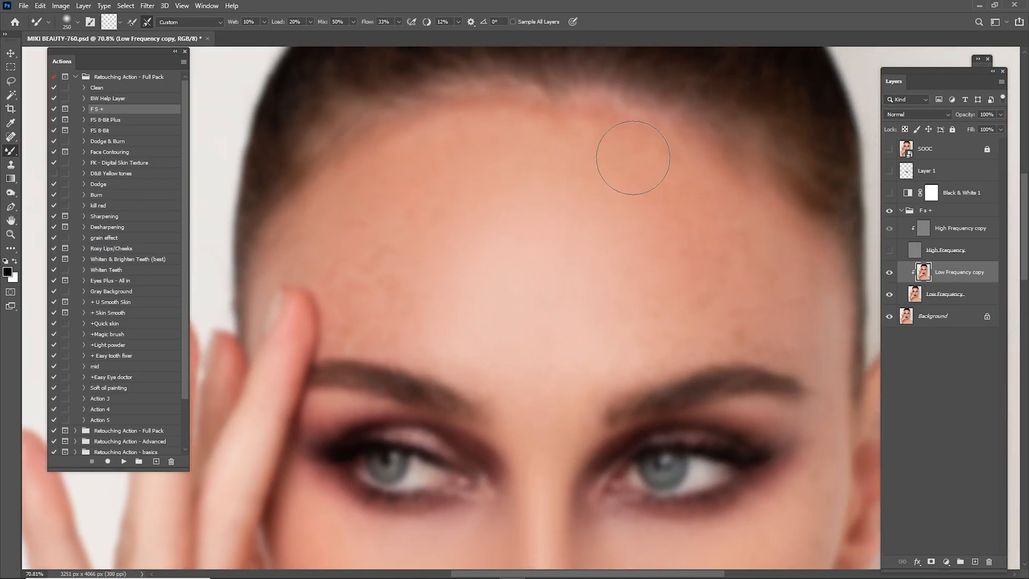
key(bracketright)
drag(687, 164, 789, 195)
drag(581, 175, 645, 109)
drag(608, 252, 579, 97)
drag(681, 268, 629, 139)
drag(486, 290, 611, 171)
Soften the creases and tones on the palm, wrist and forearm with the Mixer Brush, enlarging it from 175 to 400 px
drag(427, 275, 634, 263)
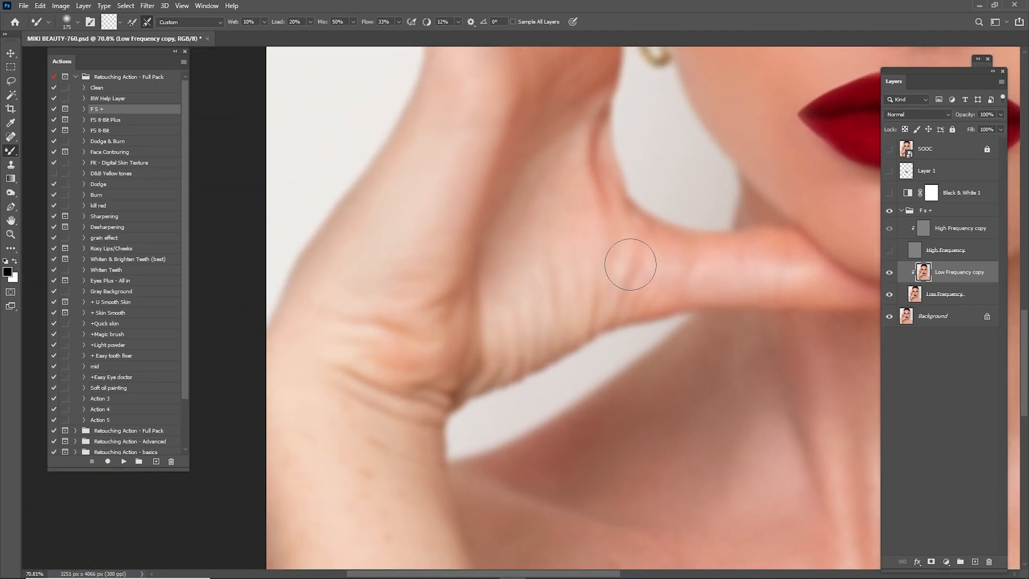
drag(539, 284, 539, 395)
drag(465, 344, 599, 240)
key(bracketright)
key(bracketright)
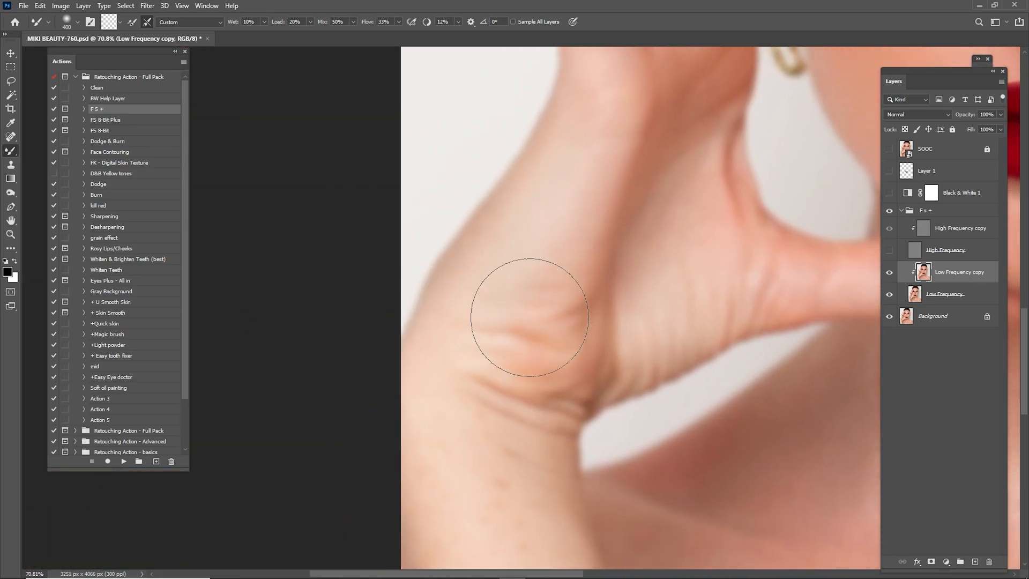
drag(522, 397, 555, 204)
drag(536, 445, 520, 209)
drag(523, 343, 481, 359)
key(bracketright)
mouse_move(489, 225)
mouse_down()
mouse_move(498, 340)
mouse_move(540, 389)
mouse_up()
drag(605, 311, 368, 321)
Blend the remaining redness and uneven tones across the chest with the Mixer Brush, adjusting its size as needed
drag(576, 207, 412, 252)
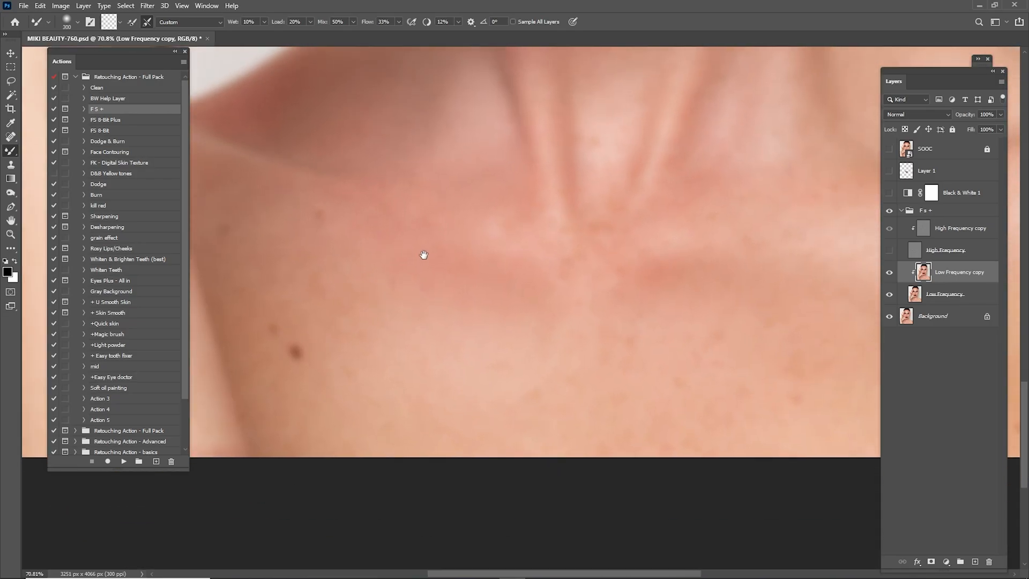
key(bracketright)
mouse_move(661, 310)
mouse_down()
mouse_move(514, 282)
mouse_move(677, 276)
mouse_up()
key(bracketleft)
drag(523, 162, 547, 328)
mouse_move(751, 377)
mouse_down()
mouse_move(627, 287)
mouse_move(478, 224)
mouse_up()
drag(587, 274, 482, 292)
key(bracketright)
drag(569, 290, 508, 278)
drag(502, 80, 607, 362)
key(bracketleft)
key(bracketleft)
drag(418, 273, 581, 322)
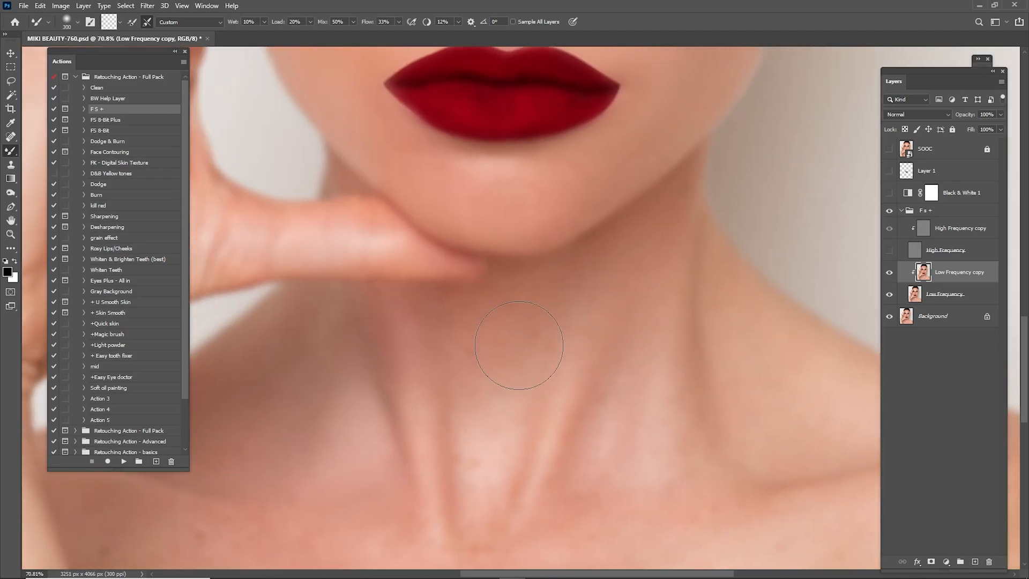
Refine the tones on the neck at 300 px and around the mouth and cheek at 200 px
drag(438, 337, 464, 434)
drag(369, 236, 408, 339)
key(bracketleft)
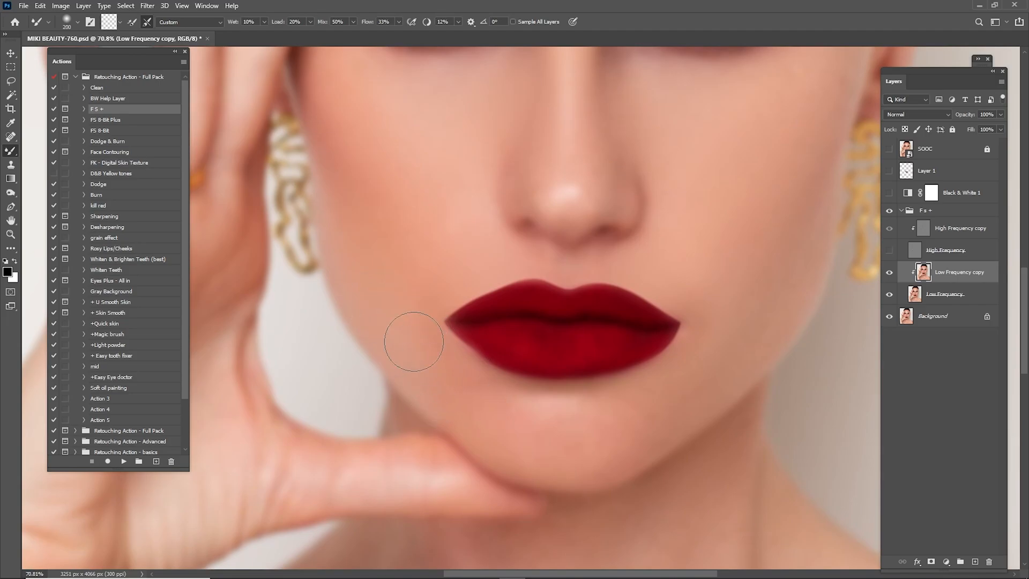
mouse_move(434, 194)
mouse_down()
mouse_move(475, 271)
mouse_move(524, 314)
mouse_move(559, 231)
mouse_move(560, 312)
mouse_up()
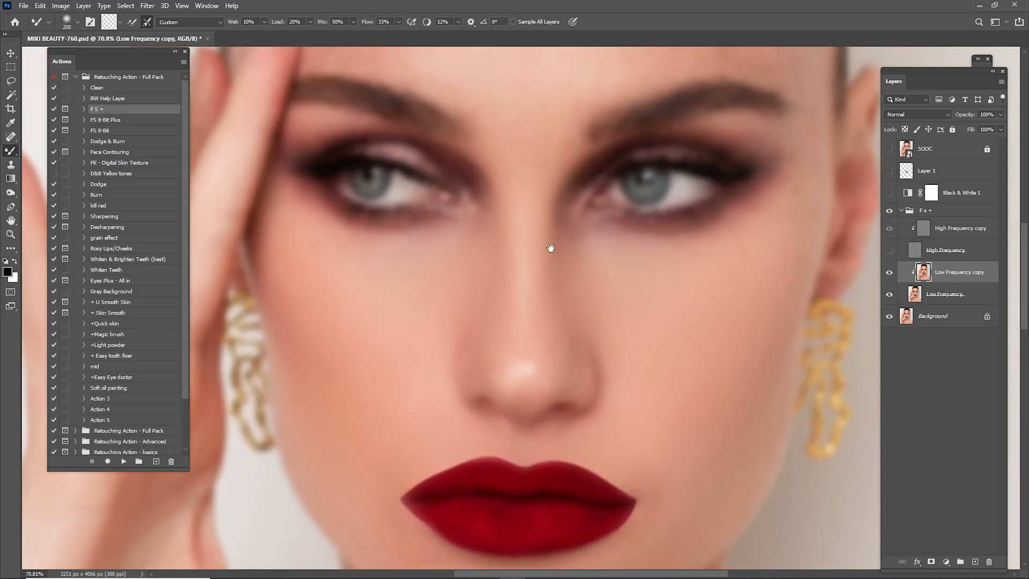
Smooth the light transitions across the forehead with the Mixer Brush, starting at 500 px and reducing its size
drag(548, 229, 566, 383)
key(bracketright)
key(bracketright)
drag(455, 163, 542, 271)
key(bracketright)
key(bracketright)
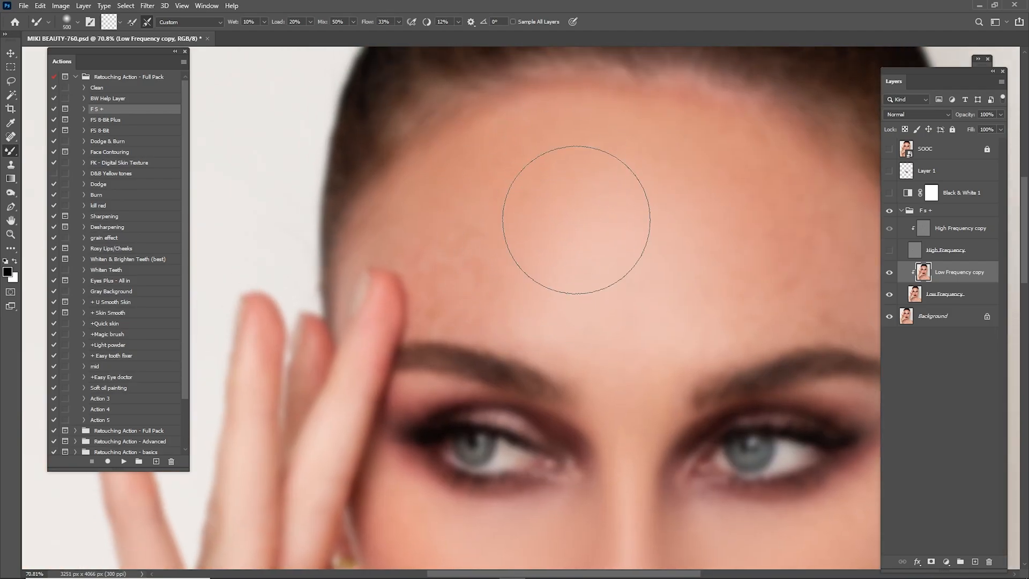
drag(683, 217, 547, 191)
key(bracketleft)
key(bracketleft)
drag(682, 182, 683, 269)
key(bracketright)
key(bracketleft)
drag(425, 205, 604, 155)
key(bracketright)
Blend the skin tones on the cheeks with the Mixer Brush at 250 px
mouse_move(660, 323)
mouse_down()
mouse_move(543, 220)
mouse_move(521, 134)
mouse_up()
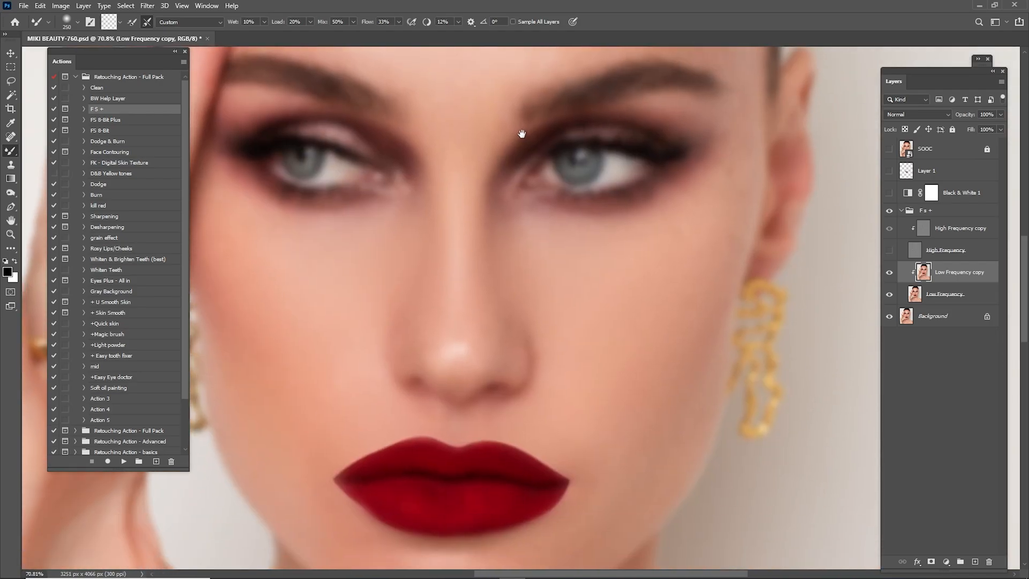
drag(653, 271, 612, 199)
drag(611, 196, 626, 298)
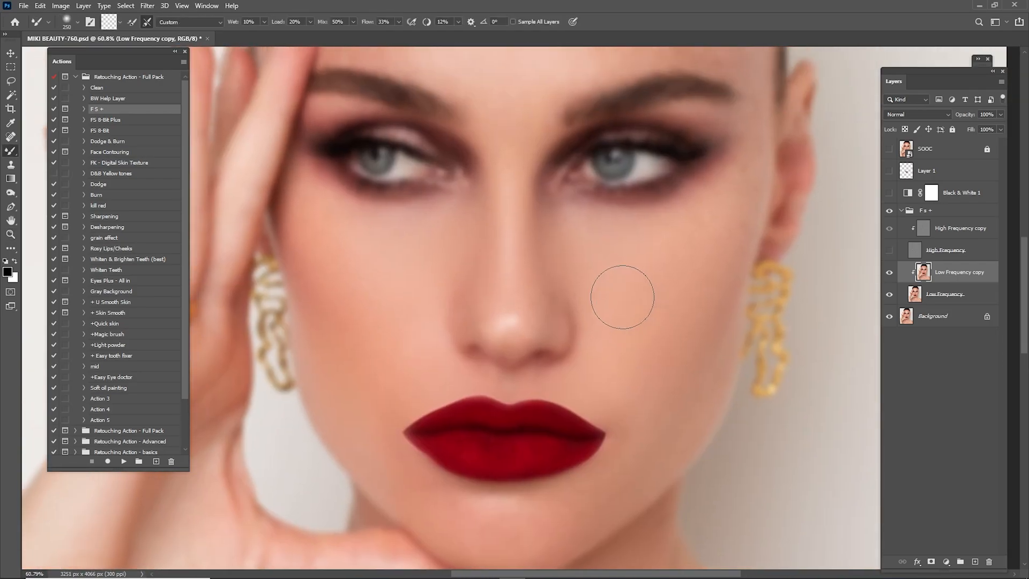
drag(679, 256, 651, 307)
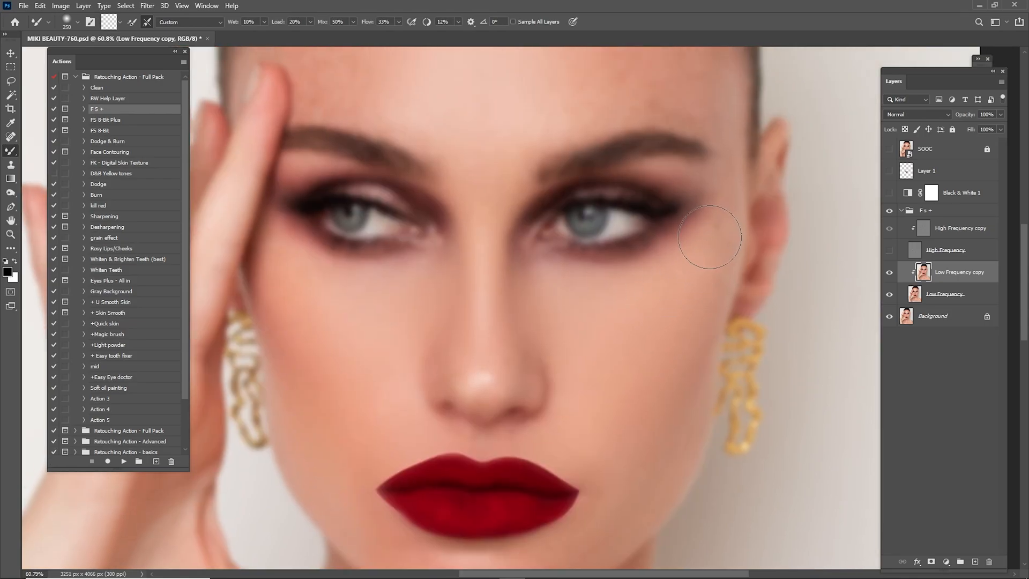
Even out the blotchy tones across the forehead with the Mixer Brush, enlarging it to 300 and 400 px
drag(680, 98, 699, 221)
key(bracketright)
key(bracketright)
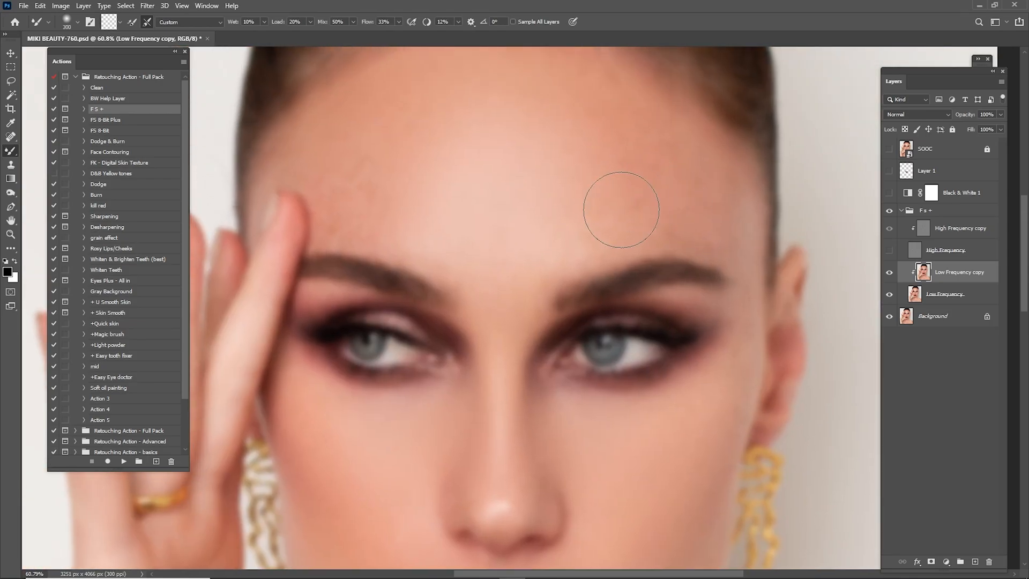
mouse_move(479, 277)
mouse_down()
mouse_move(528, 278)
mouse_move(554, 300)
mouse_up()
key(bracketright)
drag(622, 126, 605, 233)
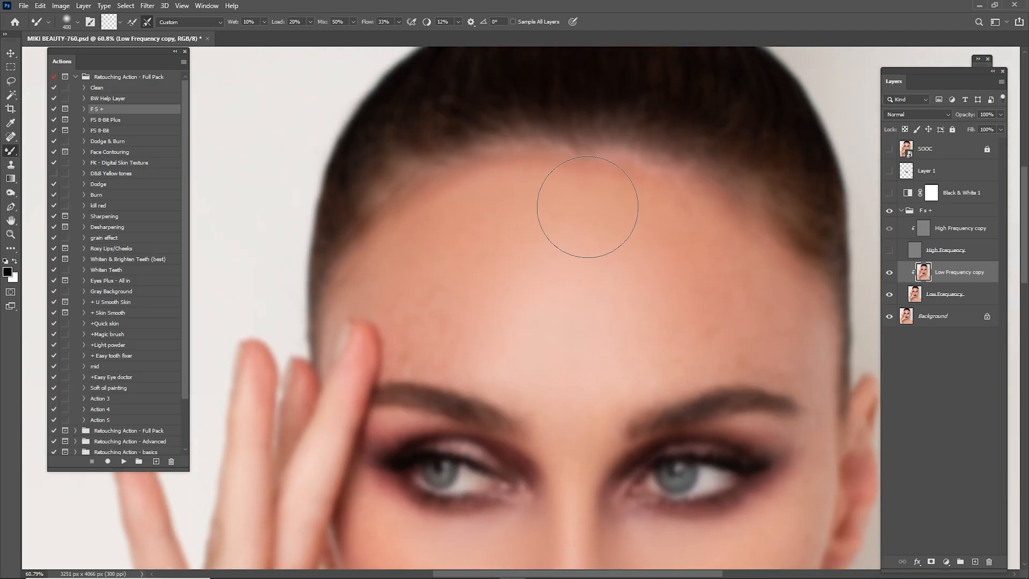
drag(505, 212, 587, 124)
Smooth the transitions along the upper forehead and hairline with the Mixer Brush at 250 px
key(bracketleft)
key(bracketleft)
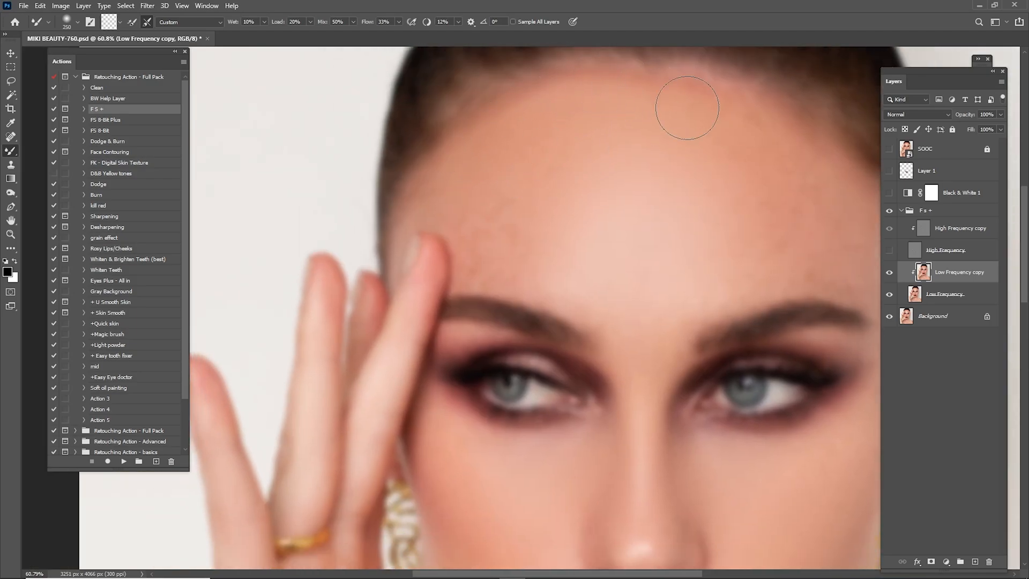
drag(774, 179, 690, 79)
drag(699, 161, 668, 122)
key(bracketright)
key(bracketleft)
drag(608, 279, 682, 173)
Refine the tones along the nose bridge and inner eye area with the Mixer Brush at 175 px
key(bracketleft)
key(bracketleft)
drag(630, 225, 639, 320)
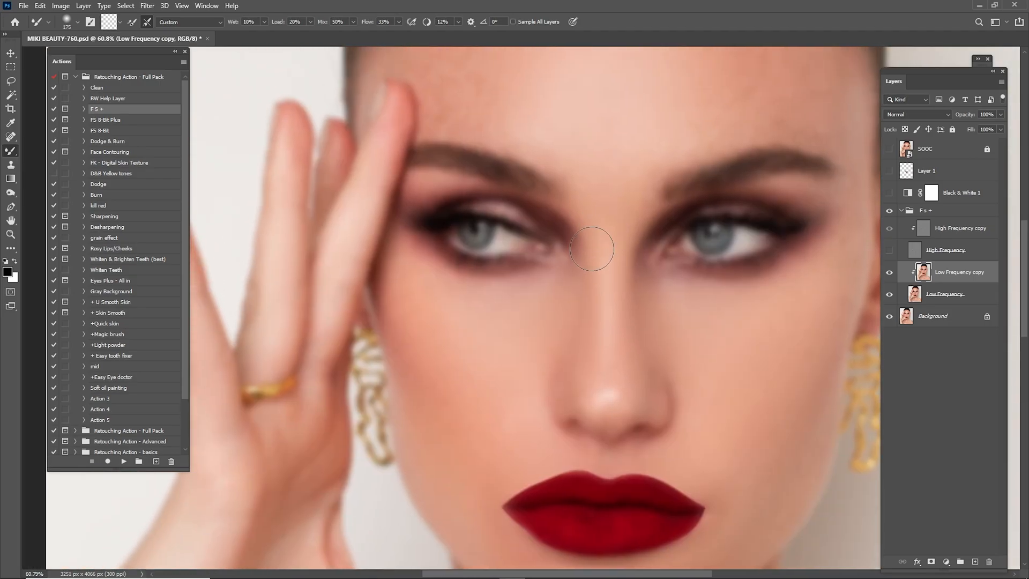
drag(592, 274, 589, 128)
drag(644, 325, 628, 242)
Show the High Frequency layer and compare the whole portrait with and without the F s + group
click(889, 250)
key(ctrl+0)
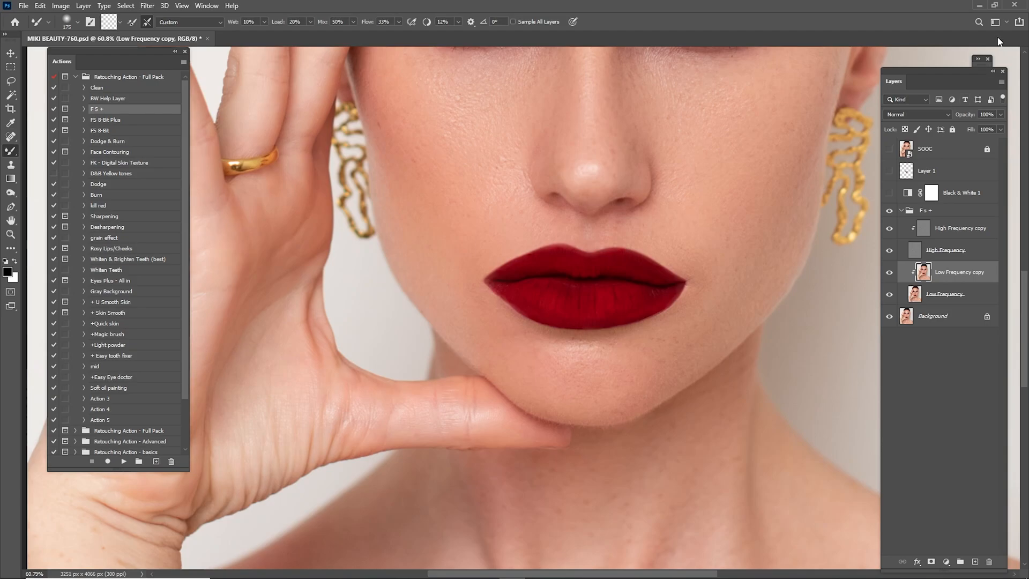
click(890, 212)
click(891, 212)
click(891, 212)
click(891, 212)
click(891, 211)
click(892, 212)
Clone out spots and rough texture on the cheek beside the nose, using a 20 px Clone Stamp on the High Frequency copy layer
click(931, 224)
key(z)
mouse_move(509, 268)
mouse_down()
mouse_move(529, 287)
mouse_move(621, 313)
mouse_move(581, 216)
mouse_up()
click(585, 252)
key(s)
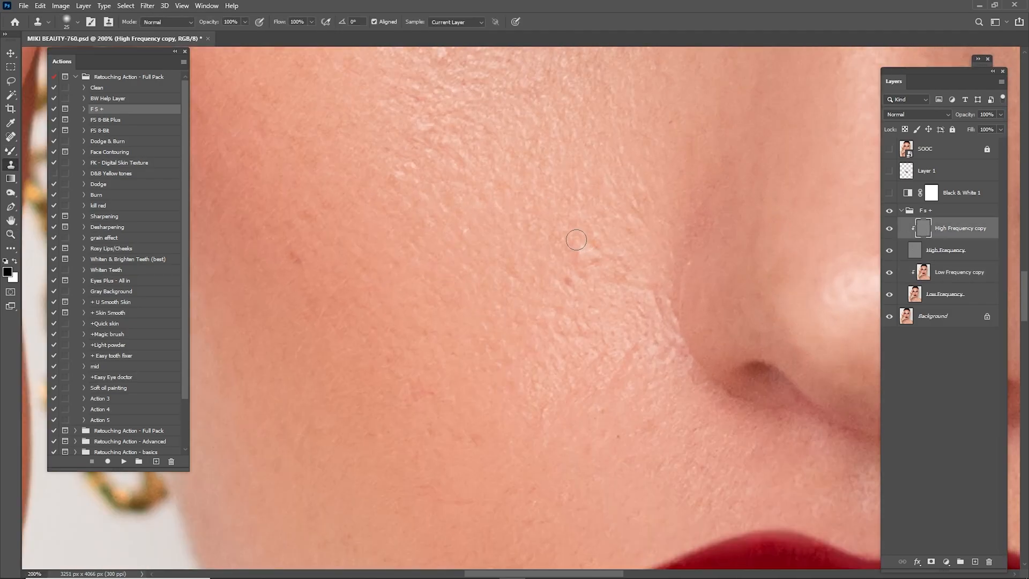
alt+click(597, 355)
key(bracketleft)
click(632, 354)
click(605, 353)
click(574, 289)
Clone clean skin texture over the blemishes on the lower cheek above the lip corner
drag(533, 439, 558, 253)
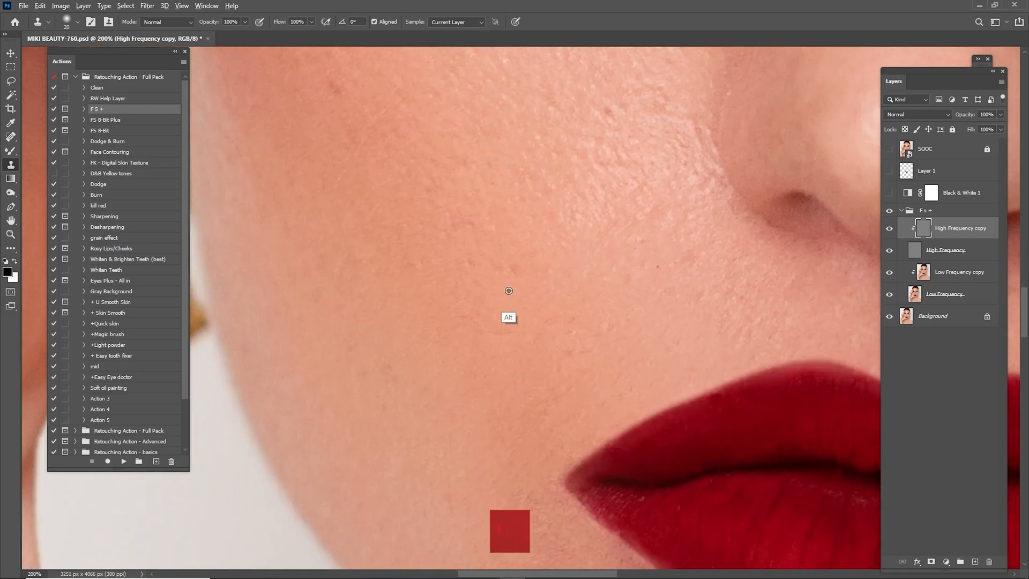
alt+click(535, 336)
click(577, 354)
drag(621, 287, 573, 332)
alt+click(577, 314)
click(584, 301)
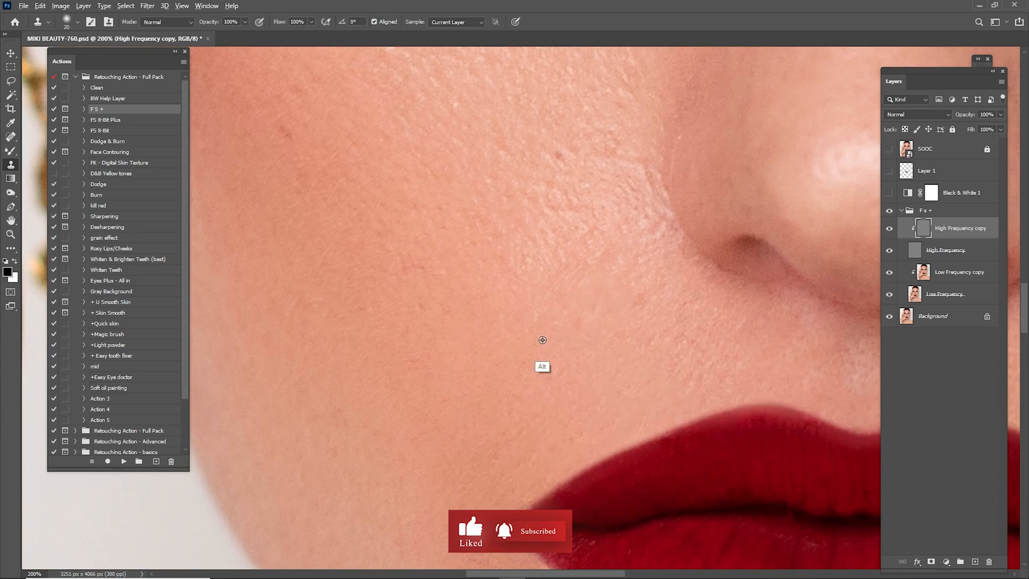
Clean up the skin texture around the mouth corners and chin with the Clone Stamp
drag(492, 451, 480, 349)
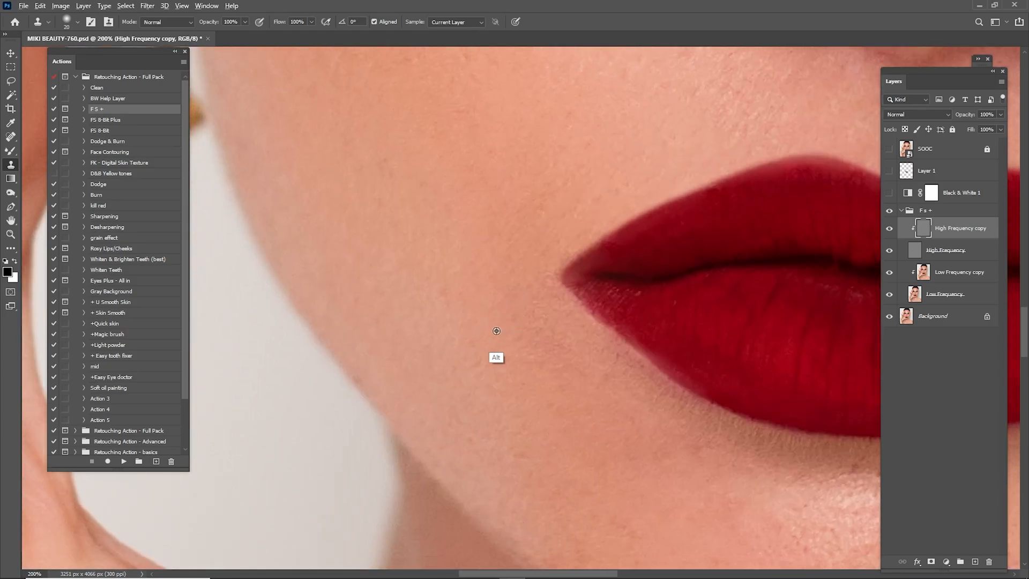
drag(567, 381, 575, 308)
drag(407, 287, 397, 290)
drag(614, 266, 535, 326)
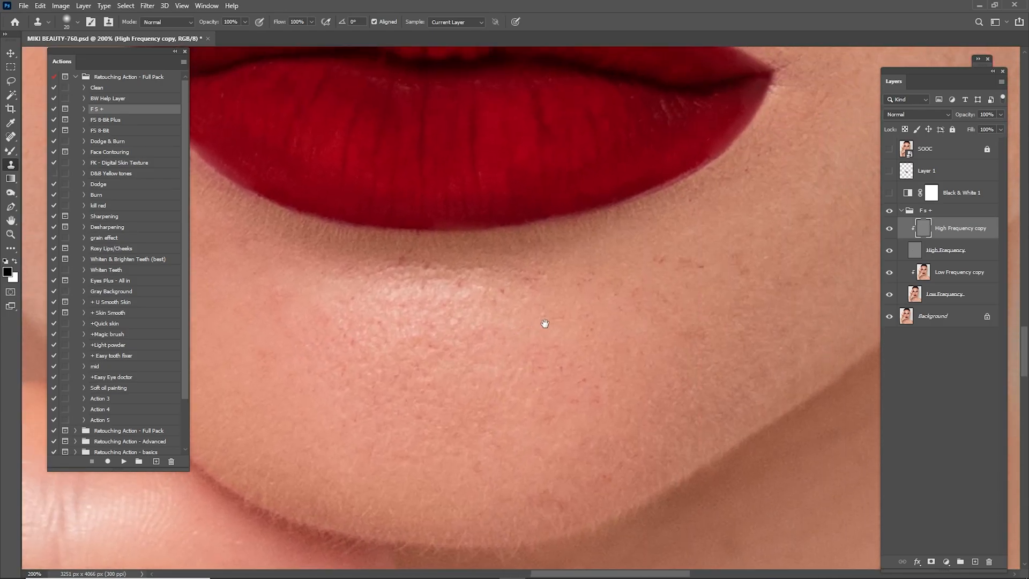
drag(715, 285, 581, 310)
mouse_move(648, 211)
mouse_down()
mouse_move(570, 322)
mouse_move(551, 399)
mouse_up()
alt+click(615, 339)
click(607, 302)
Clone out the marks along the side of the nose and the adjoining cheek
mouse_move(594, 101)
mouse_down()
mouse_move(604, 287)
mouse_move(586, 405)
mouse_up()
mouse_move(584, 290)
mouse_down()
mouse_move(568, 411)
mouse_move(625, 292)
mouse_up()
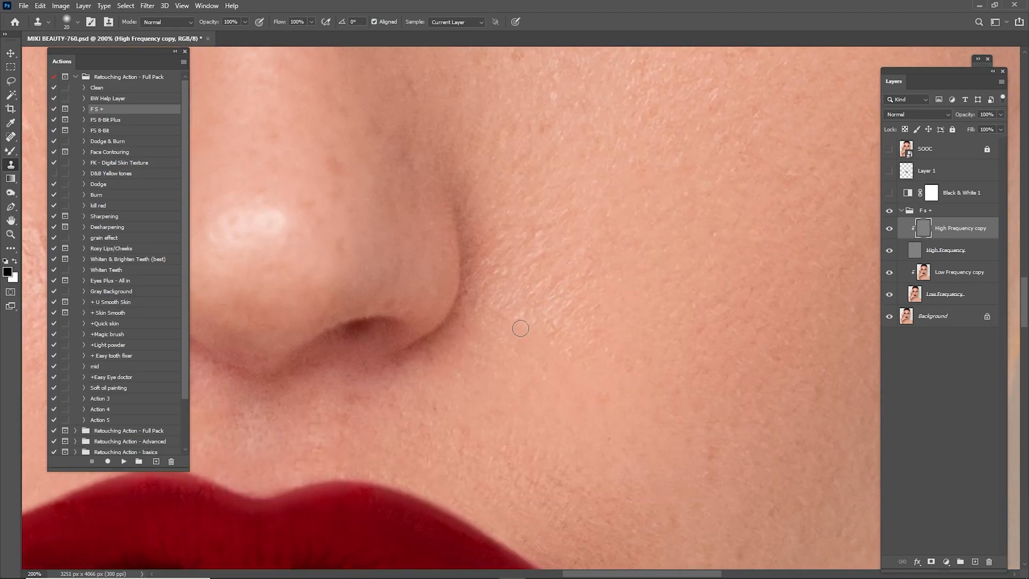
drag(533, 185, 620, 339)
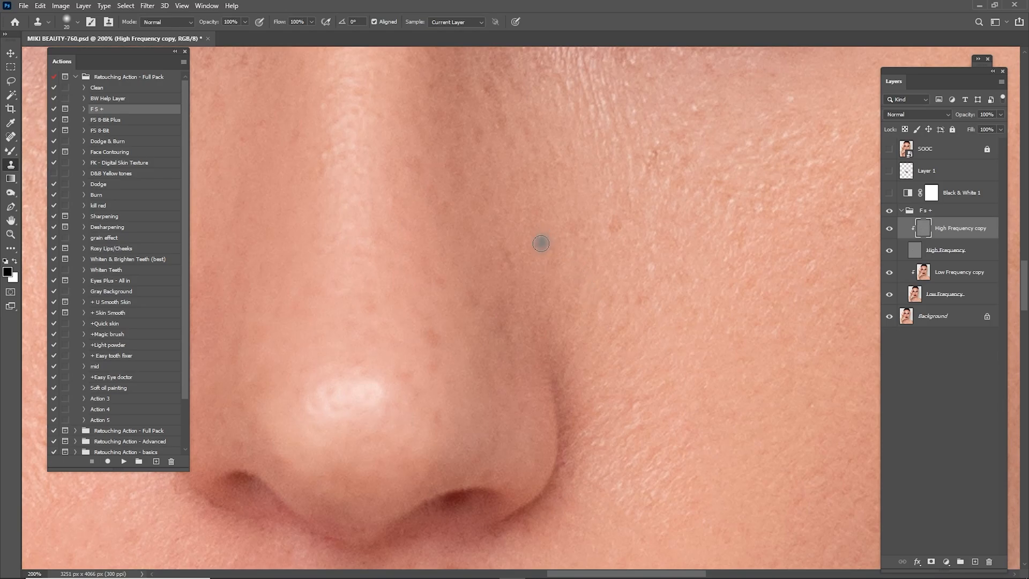
alt+click(538, 262)
click(507, 254)
mouse_move(711, 187)
mouse_down()
mouse_move(573, 282)
mouse_move(581, 335)
mouse_up()
Clone out the fine lines and uneven texture in the middle of the forehead with a 30 px Clone Stamp
drag(565, 255, 490, 252)
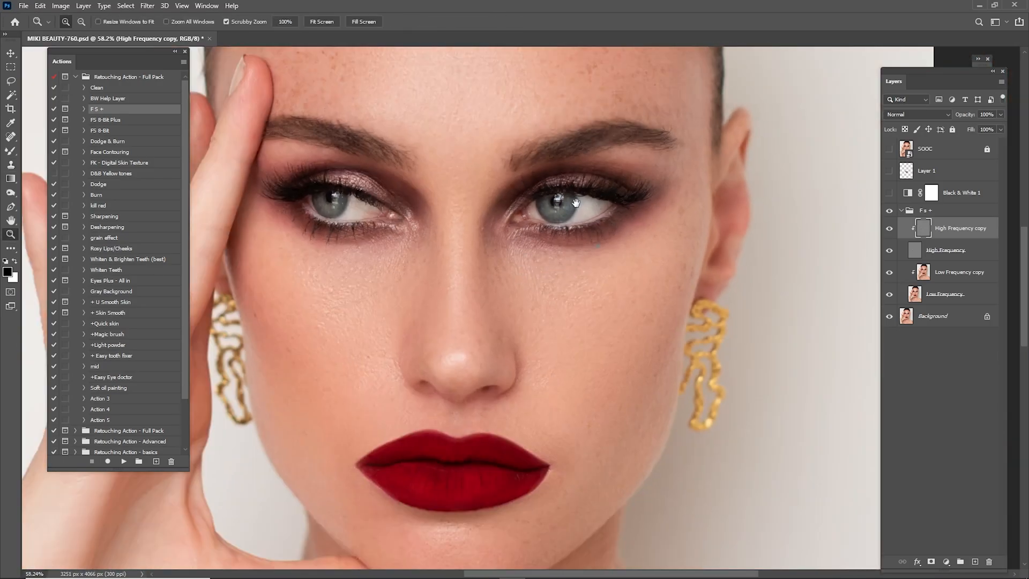
drag(601, 127, 617, 267)
drag(588, 193, 684, 296)
drag(518, 246, 536, 246)
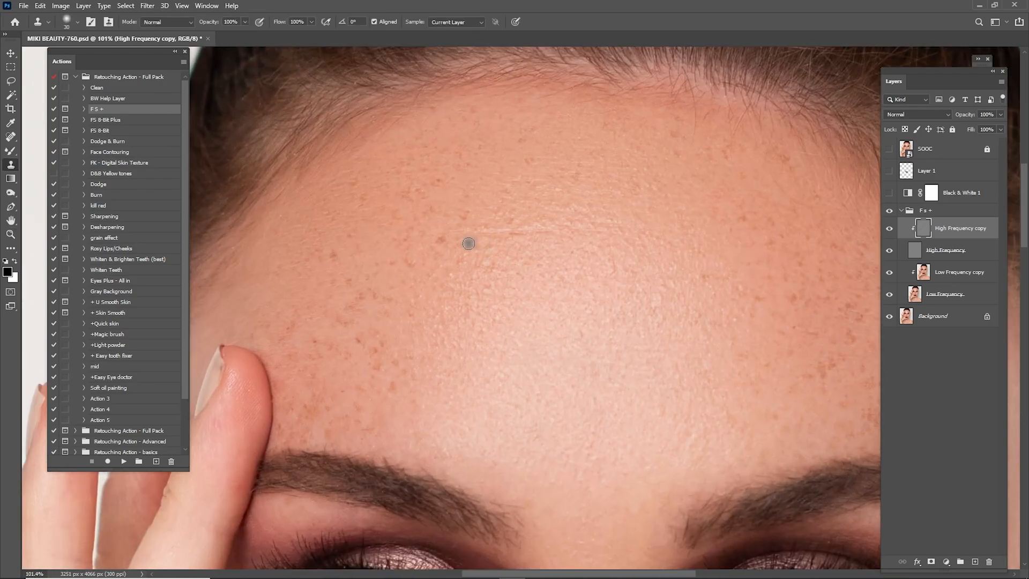
alt+click(609, 255)
alt+click(509, 264)
alt+click(507, 280)
drag(450, 269, 450, 275)
alt+click(519, 291)
click(472, 291)
alt+click(566, 348)
drag(586, 341, 583, 344)
alt+click(530, 349)
drag(511, 342, 509, 343)
Examine the skin texture on the forehead, around the eyes and on the cheeks for remaining flaws
scroll(510, 342, down, 3)
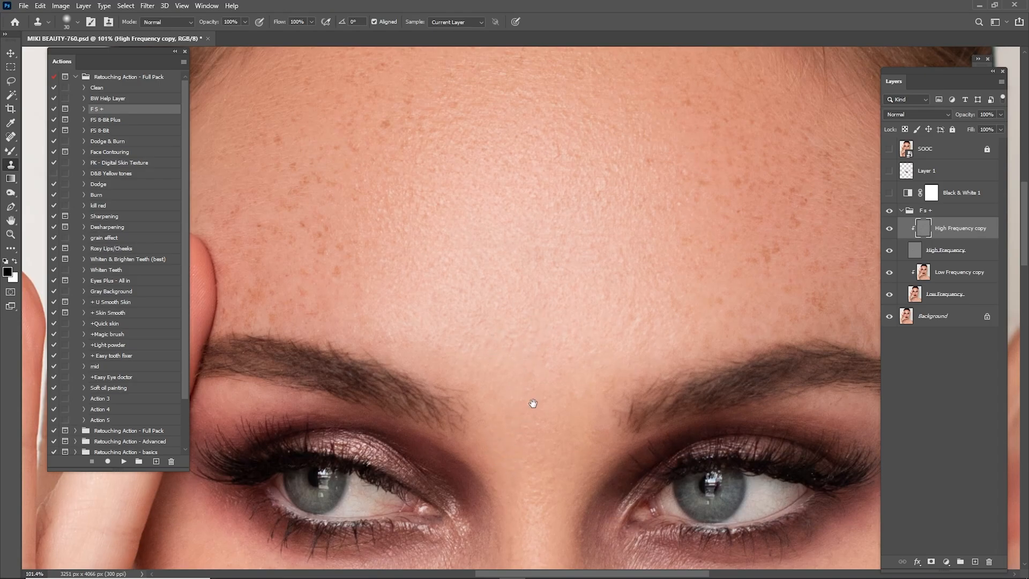
scroll(533, 404, down, 5)
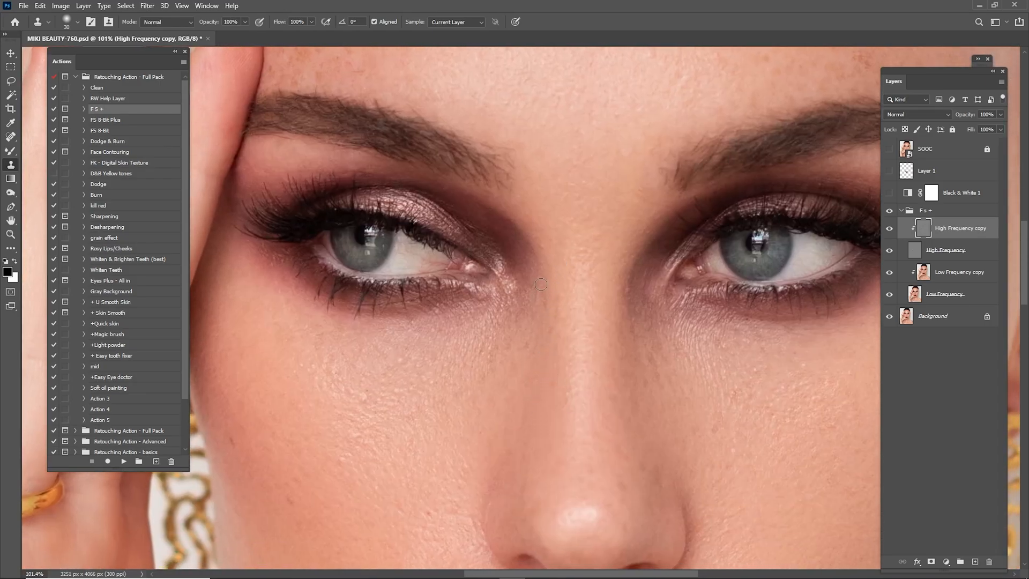
scroll(540, 251, up, 5)
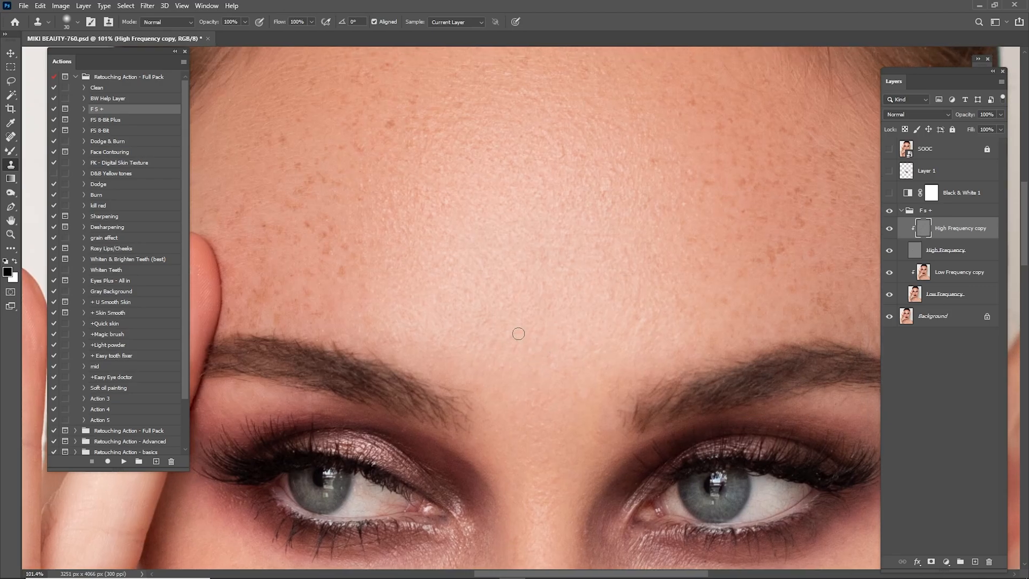
scroll(570, 246, up, 2)
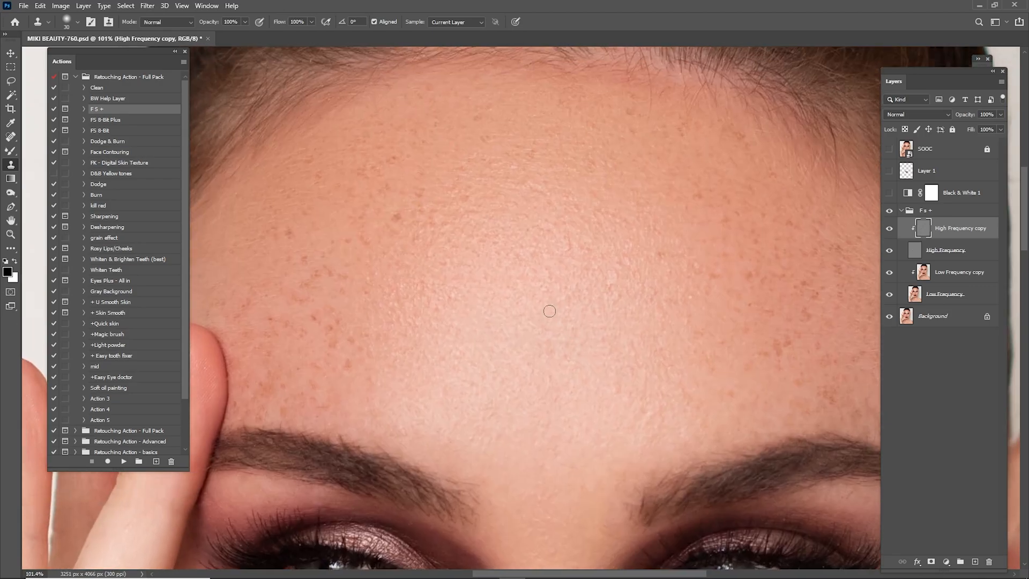
scroll(573, 253, down, 3)
key(alt)
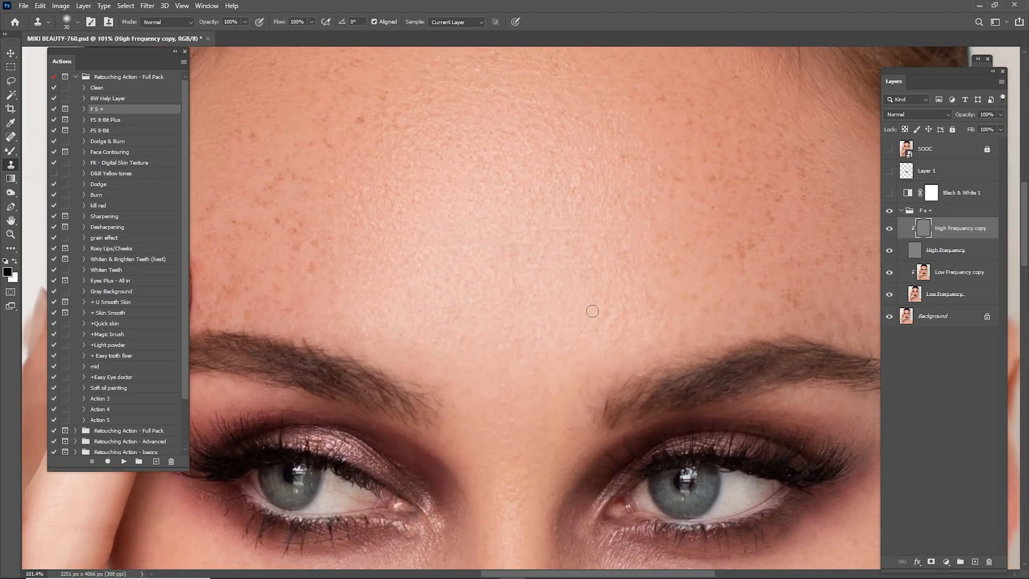
scroll(579, 287, up, 4)
scroll(580, 280, down, 2)
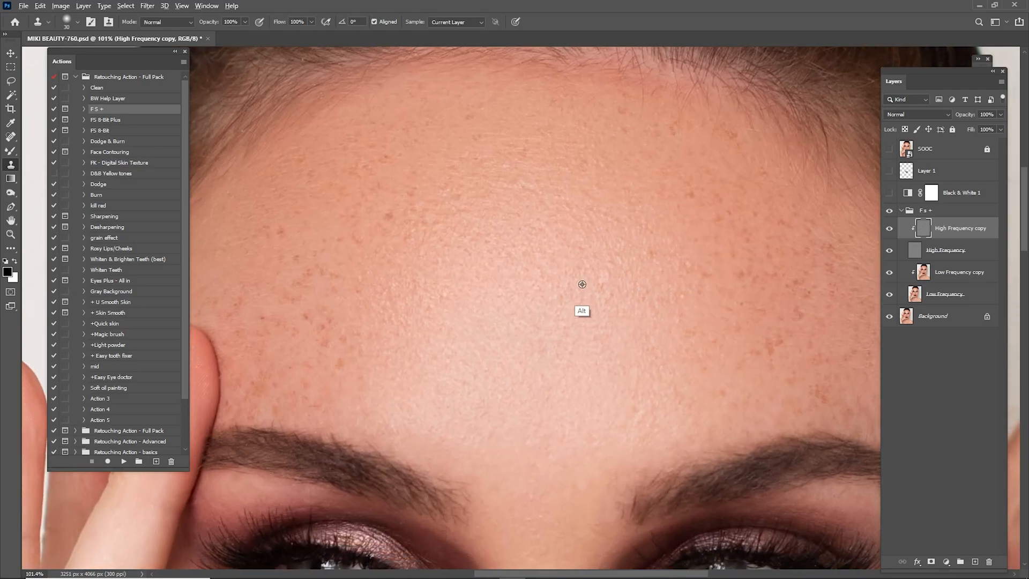
scroll(590, 364, down, 2)
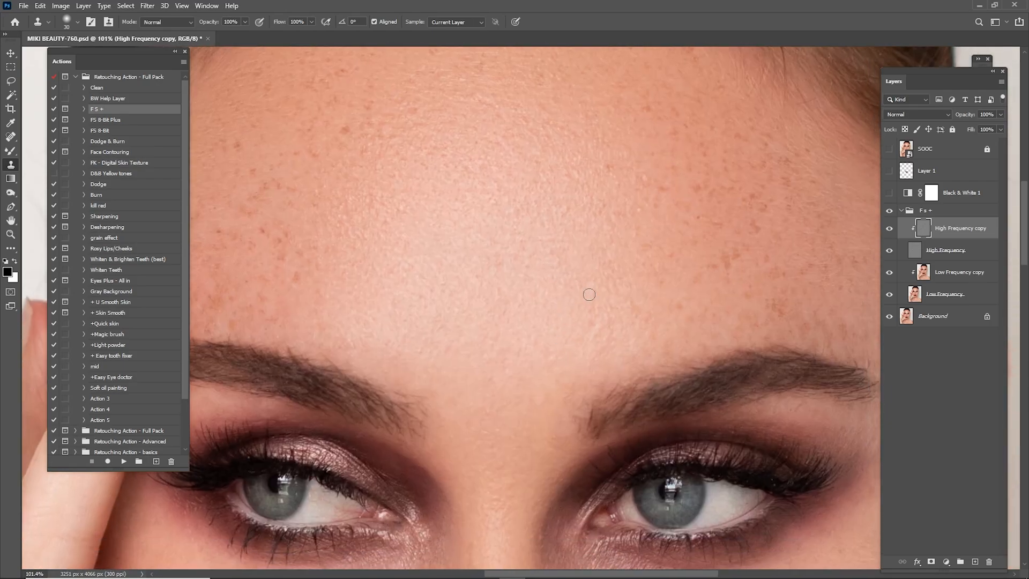
scroll(544, 379, down, 10)
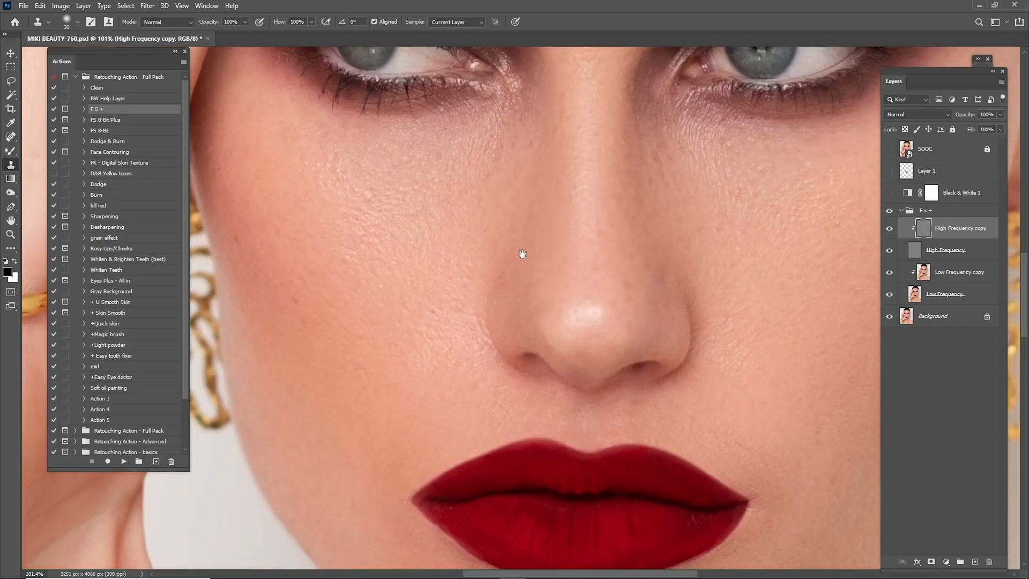
scroll(523, 320, left, 3)
scroll(504, 370, up, 5)
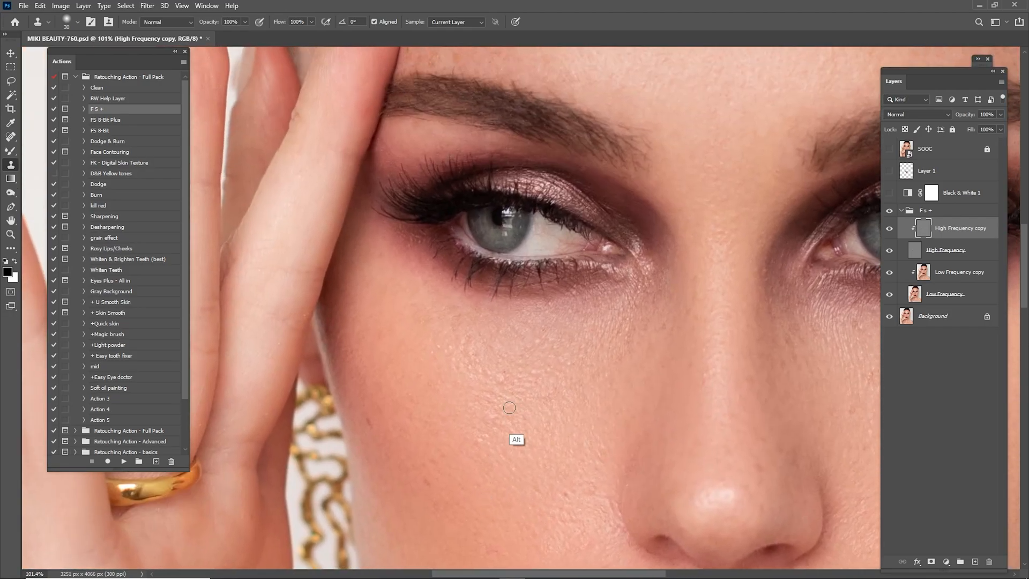
Hide the High Frequency copy layer, compare the whole portrait with the SOOC original, and collapse the F s + group
key(ctrl+0)
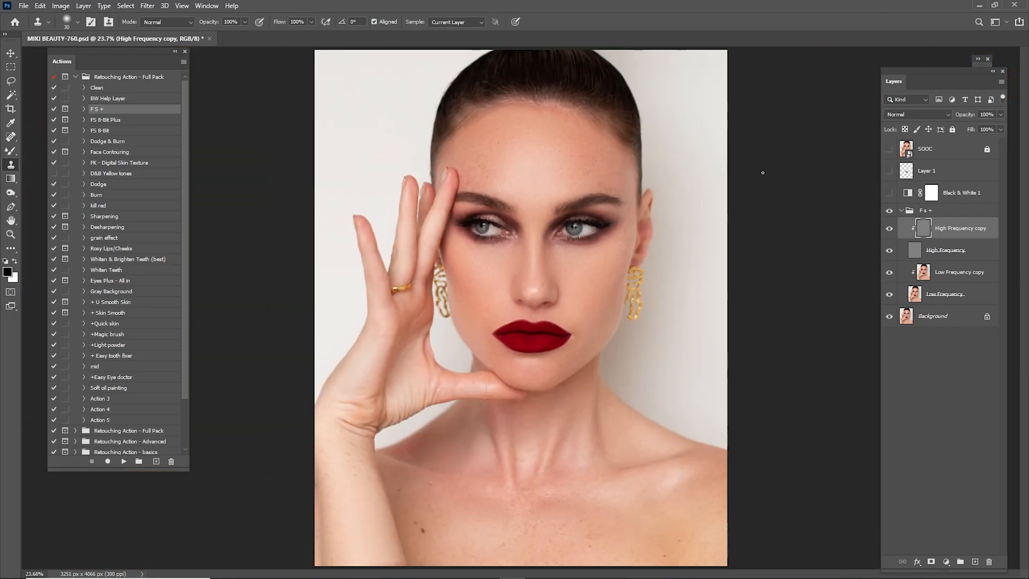
click(889, 227)
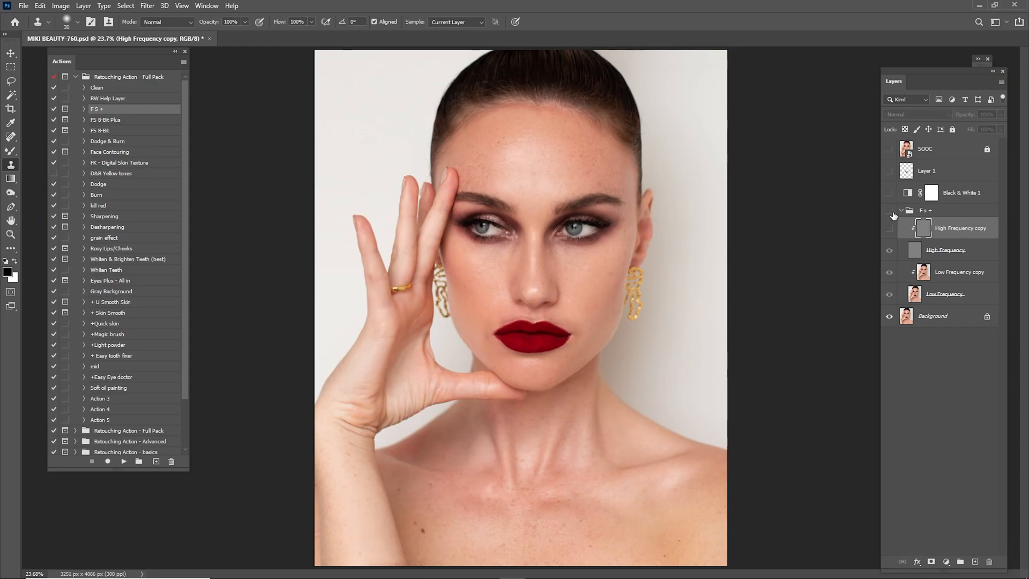
click(889, 151)
click(888, 150)
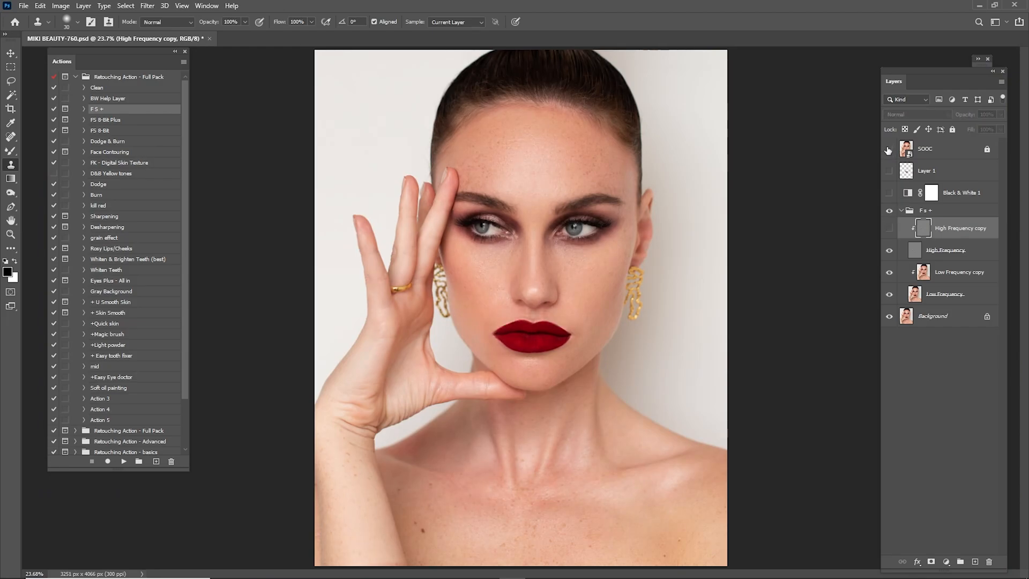
click(901, 210)
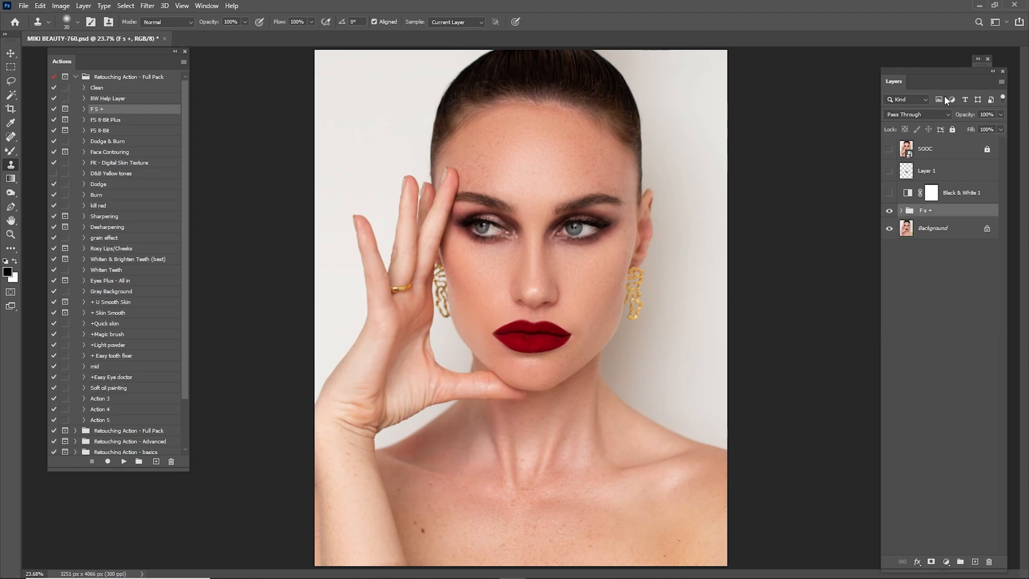
Run the Dodge and Burn actions together to add their masked groups above the F s + group
click(104, 194)
shift+click(100, 185)
click(124, 461)
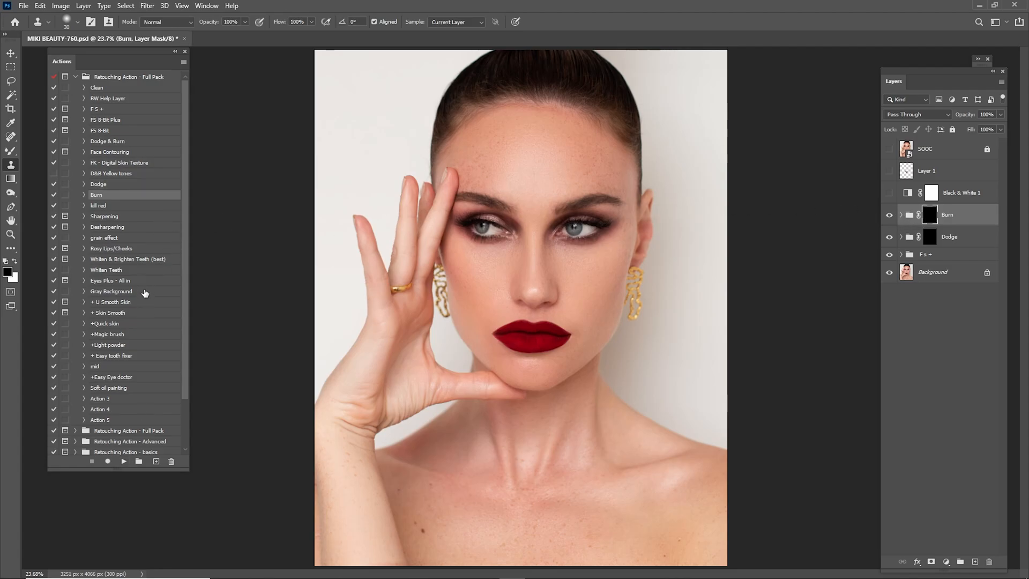
Run the Eyes Plus - All in action, accepting its prompts, to add the eye enhancement group
click(123, 280)
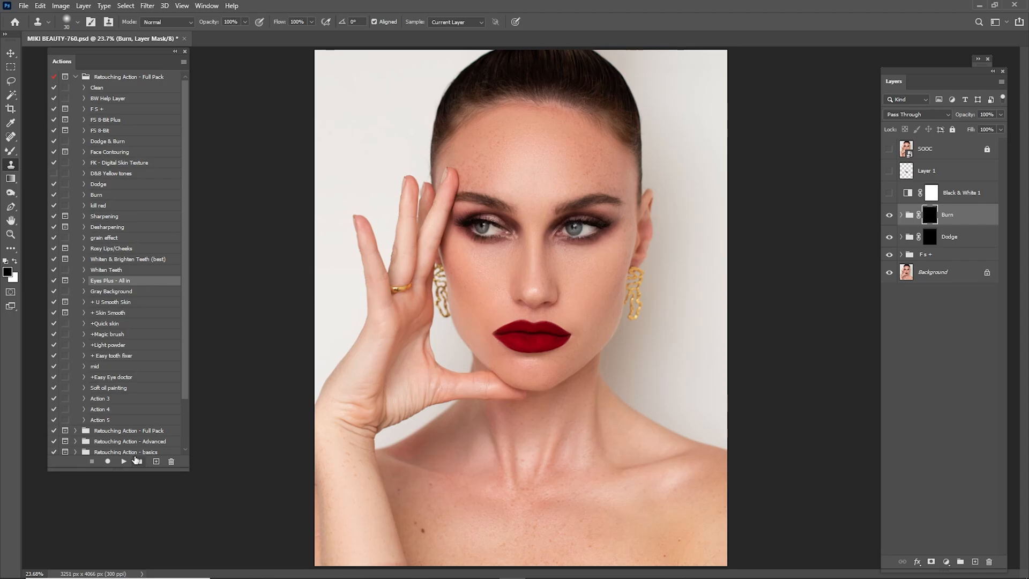
click(124, 462)
key(Return)
key(Return)
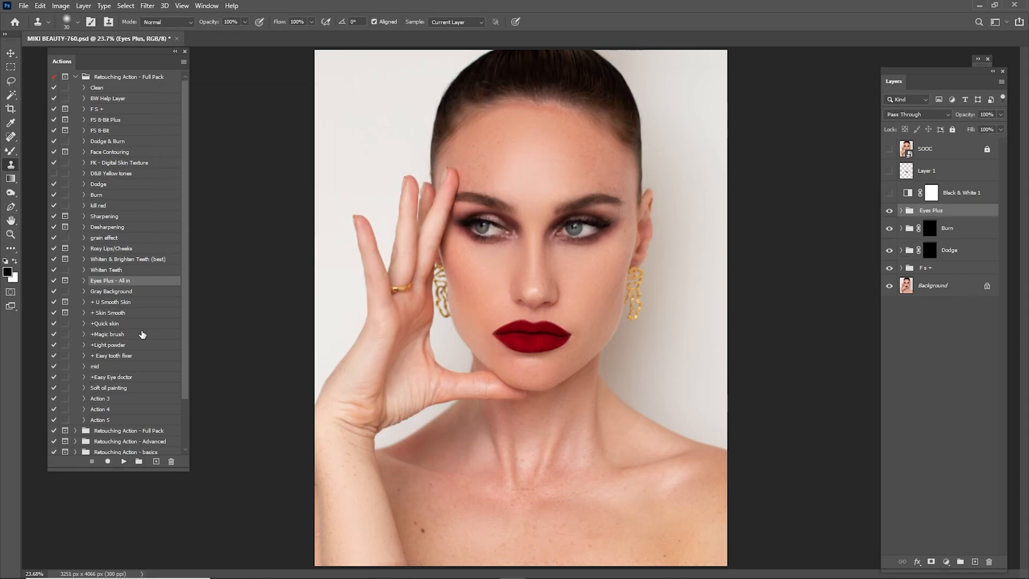
Run the Rosy Lips/Cheeks action to add the Rosy Lips and Rosy Cheeks adjustment layers
click(105, 249)
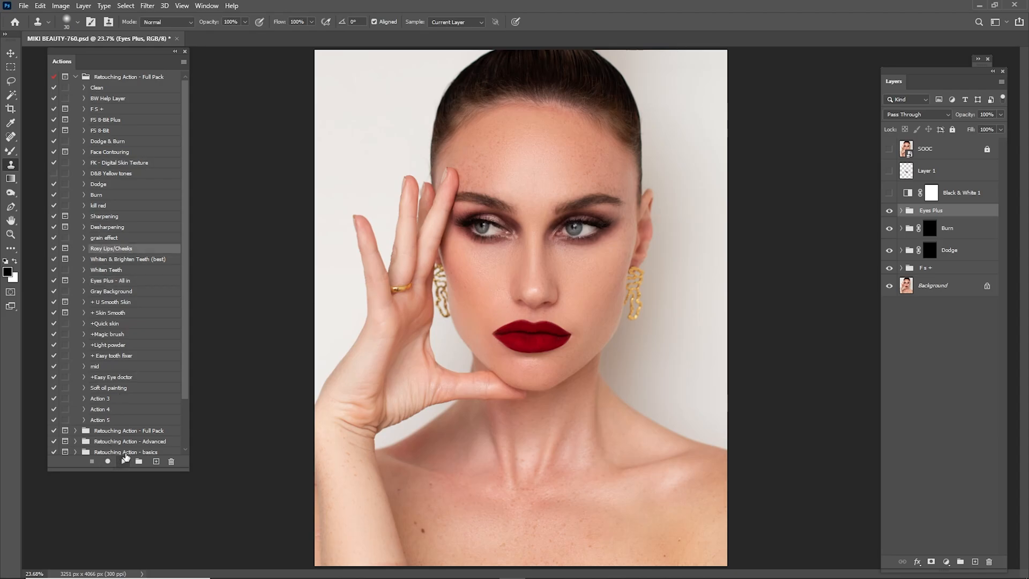
click(124, 461)
key(Return)
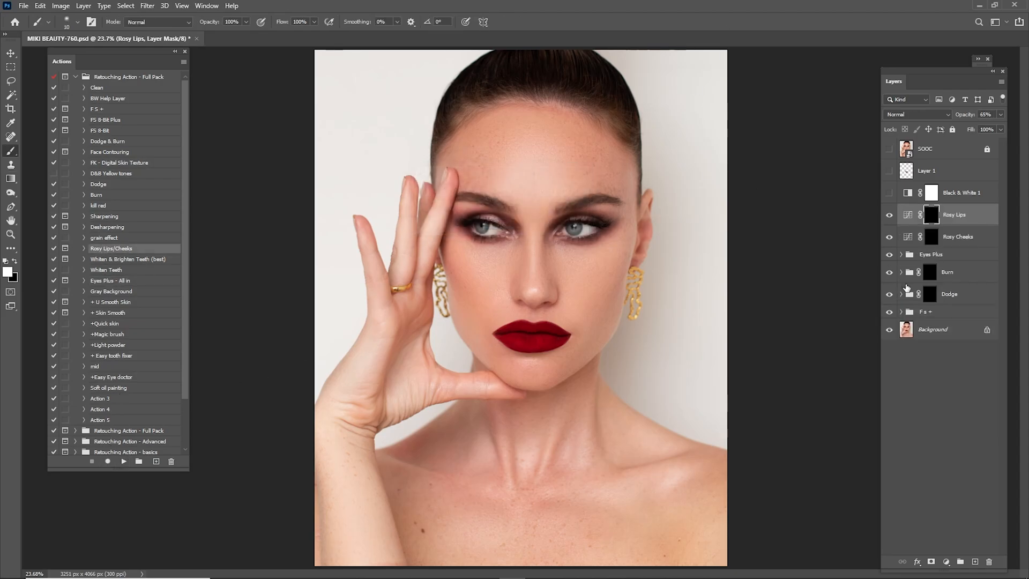
Target the Dodge group's mask, show the Black & White 1 layer over the portrait, and ready the brush
click(932, 292)
key(z)
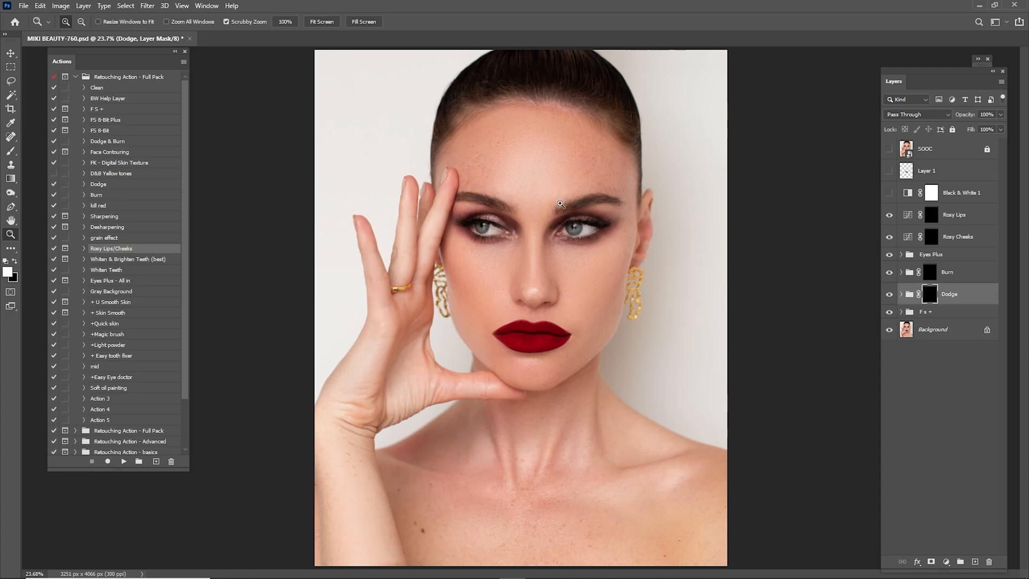
key(b)
click(888, 192)
key(z)
drag(526, 172, 567, 194)
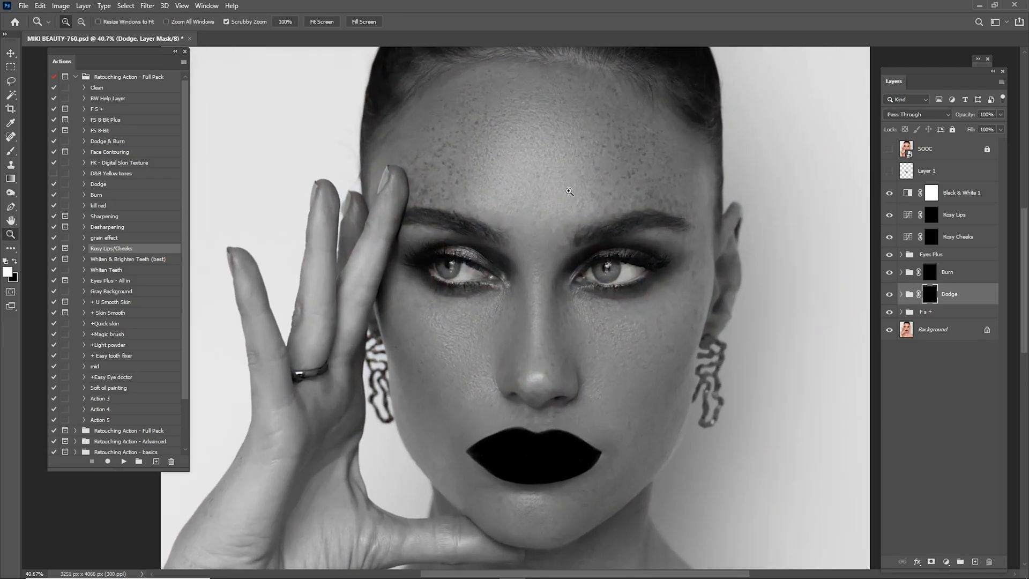
drag(564, 270, 629, 244)
key(b)
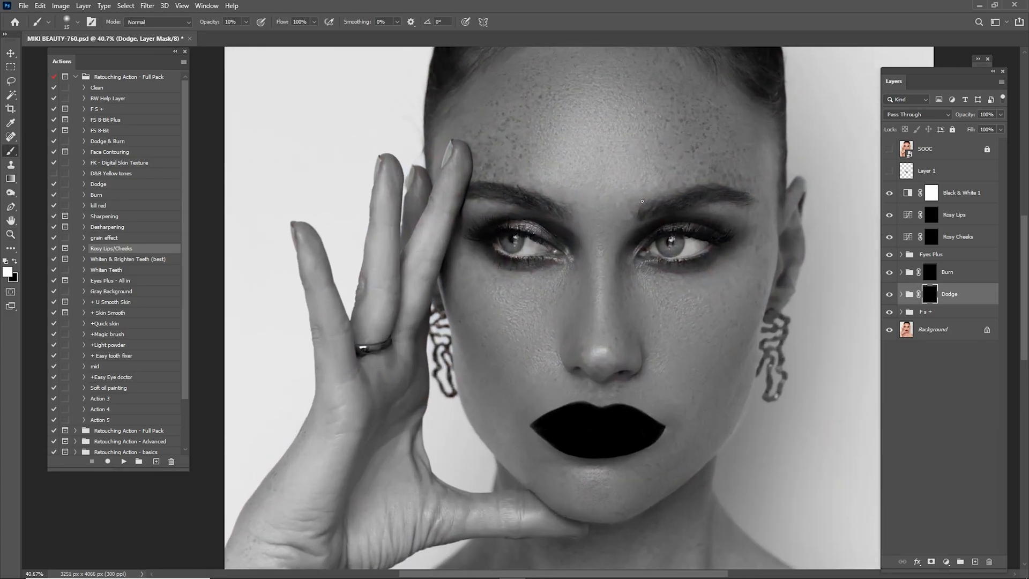
Paint white on the Dodge mask over the forehead and face highlights with a 35 px brush at 10% opacity
key(bracketright)
key(bracketright)
key(bracketright)
key(bracketright)
key(bracketright)
drag(608, 117, 610, 107)
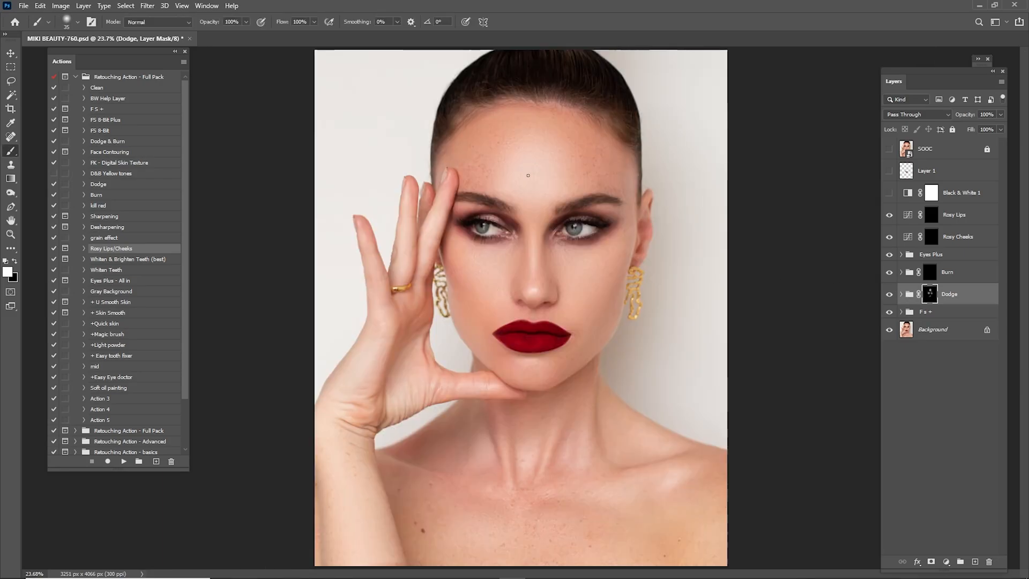
Widen the face highlights on the Dodge mask with a larger soft brush, setting its opacity to 10%
key(bracketright)
key(bracketright)
key(bracketright)
key(bracketright)
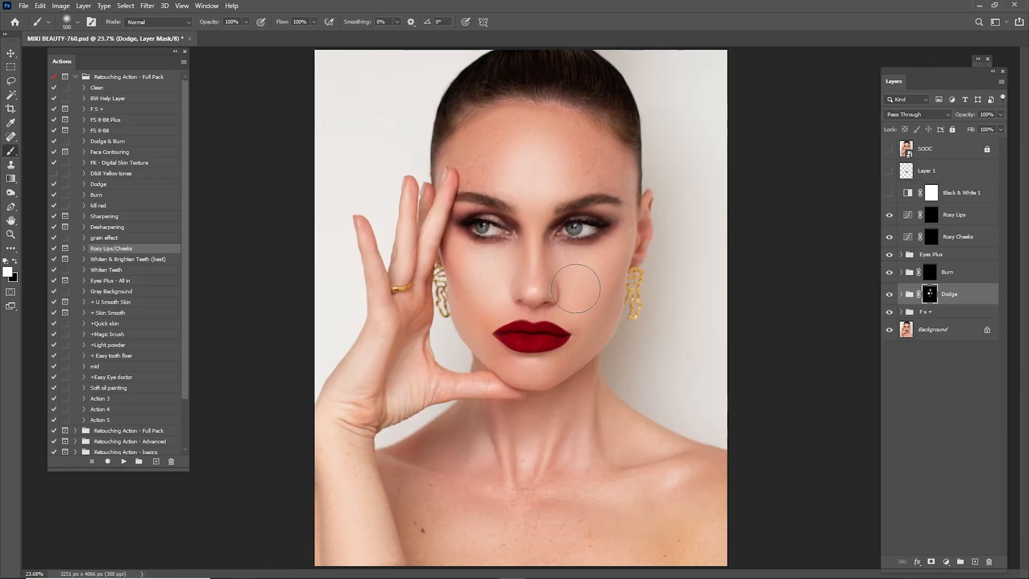
key(bracketleft)
key(1)
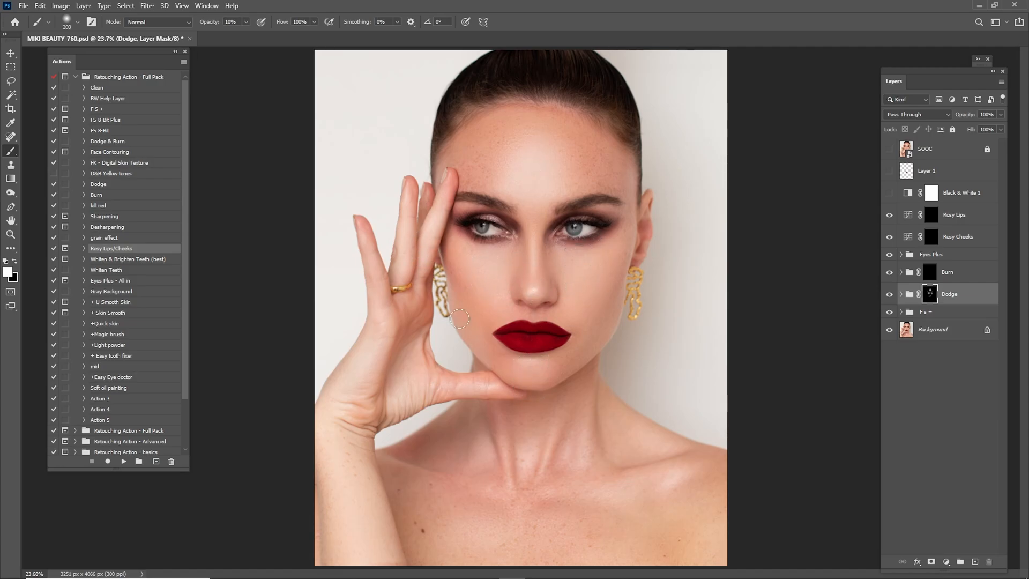
Show the Black & White 1 layer and brush broad highlights over the neck and upper chest on the Dodge mask
click(889, 193)
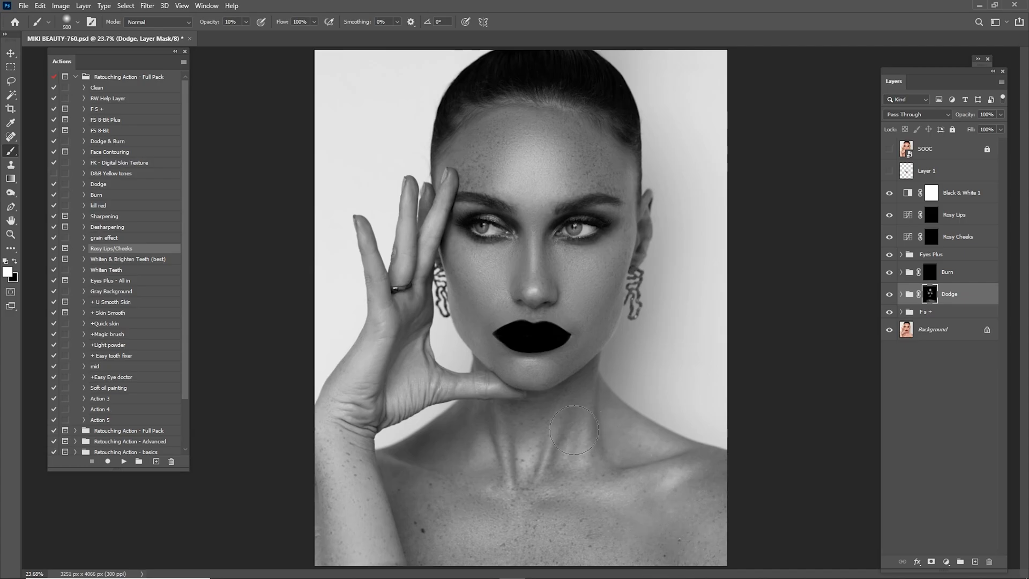
key(bracketleft)
key(bracketleft)
key(bracketleft)
key(bracketright)
key(bracketright)
key(bracketright)
key(bracketright)
mouse_move(425, 511)
mouse_down()
mouse_move(477, 486)
mouse_move(651, 553)
mouse_move(691, 503)
mouse_up()
key(bracketleft)
Hide the Black & White 1 layer and compare the portrait with and without the Dodge group
click(889, 294)
click(889, 294)
click(889, 193)
click(889, 294)
click(889, 294)
click(893, 295)
click(892, 294)
Refine the dodging along the side of the face with a brush of about 150 px and recheck the Dodge group
key(bracketleft)
key(bracketleft)
key(bracketleft)
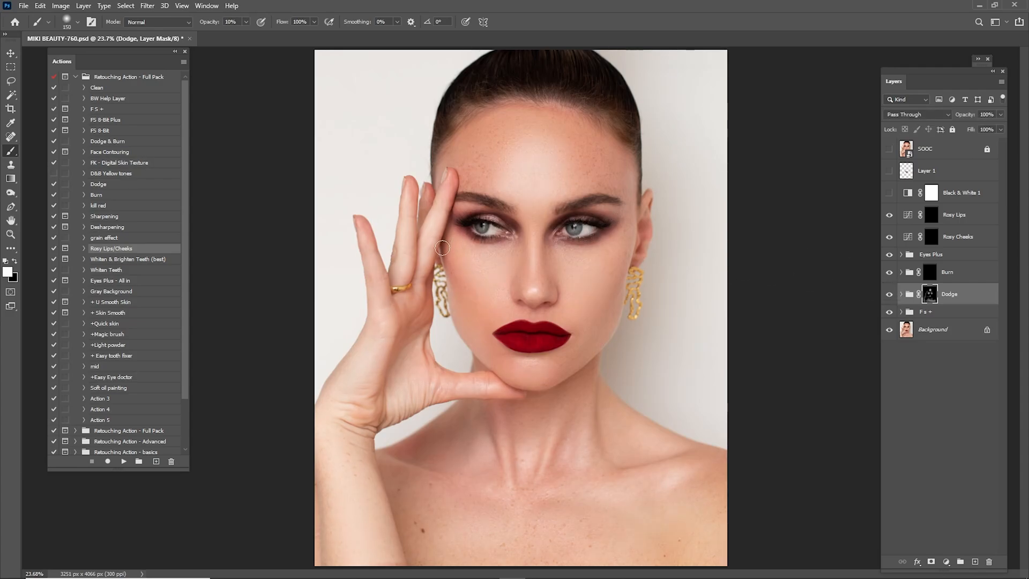
key(bracketright)
click(891, 295)
click(890, 294)
Show the Black & White 1 layer and paint face shadows on the Burn mask with a 300 to 400 px brush at 10% opacity
click(931, 274)
key(bracketright)
key(bracketright)
key(bracketright)
click(889, 194)
key(bracketleft)
key(bracketleft)
key(bracketleft)
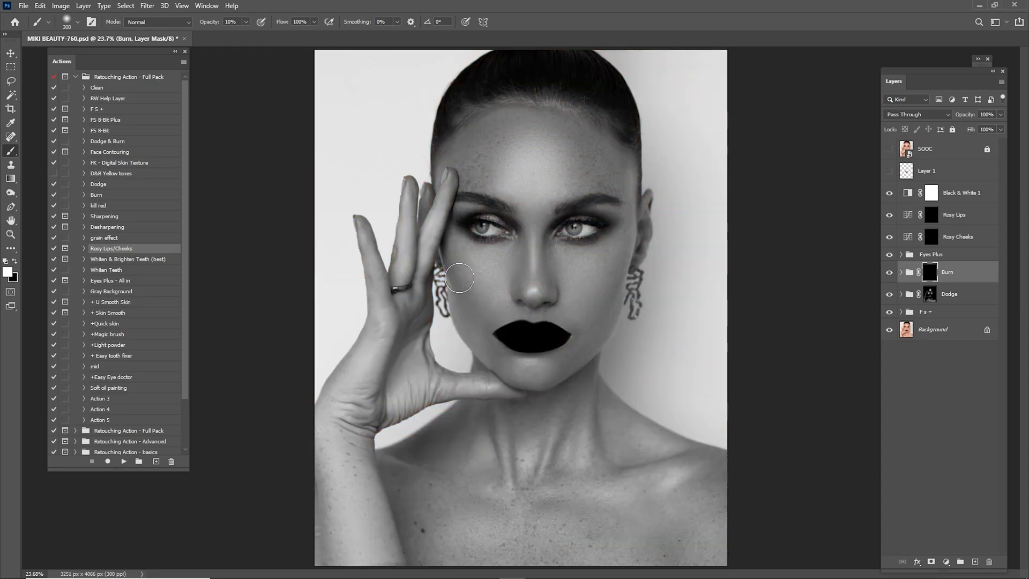
key(bracketright)
key(bracketright)
key(bracketright)
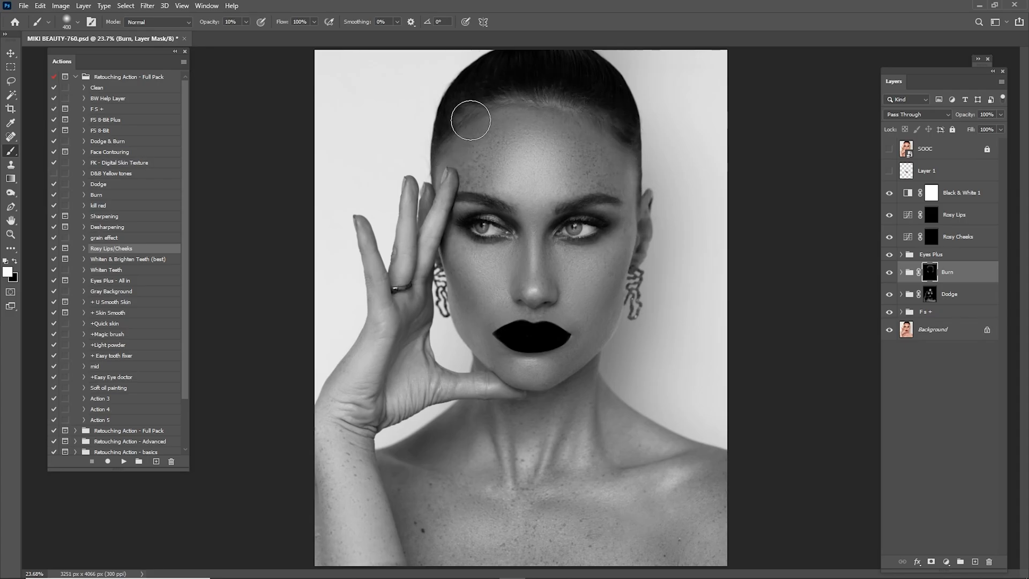
Deepen the contouring around the face and the edges of the forehead on the Burn mask, varying the brush up to 500 px
key(bracketleft)
key(bracketleft)
key(bracketleft)
key(bracketleft)
key(bracketright)
key(bracketright)
key(bracketright)
key(bracketright)
key(bracketright)
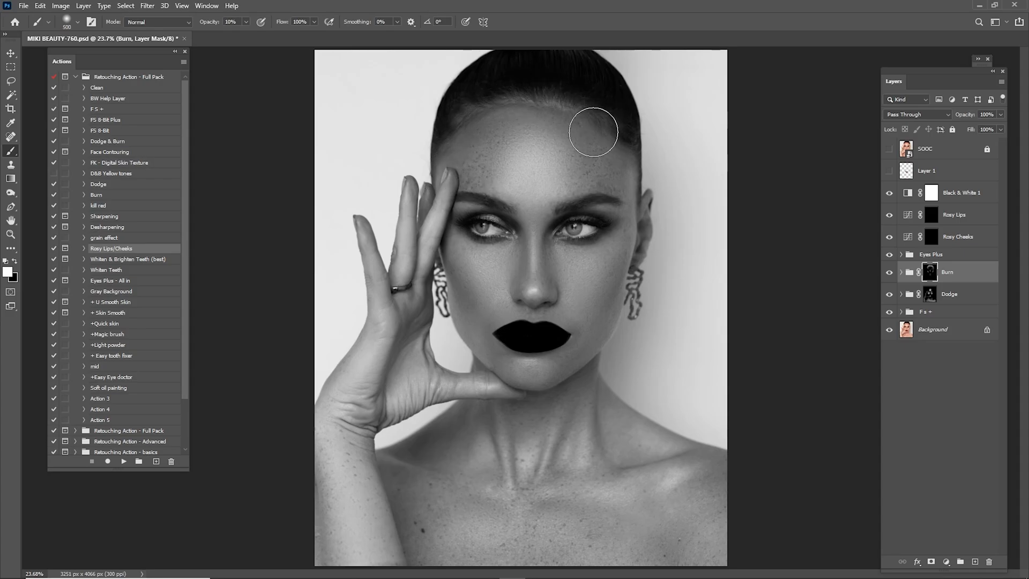
key(bracketleft)
Hide the Black & White 1 layer, compare the portrait with and without the Burn group, and expand that group
click(889, 193)
click(890, 272)
click(889, 271)
click(889, 272)
click(901, 271)
key(bracketleft)
click(890, 273)
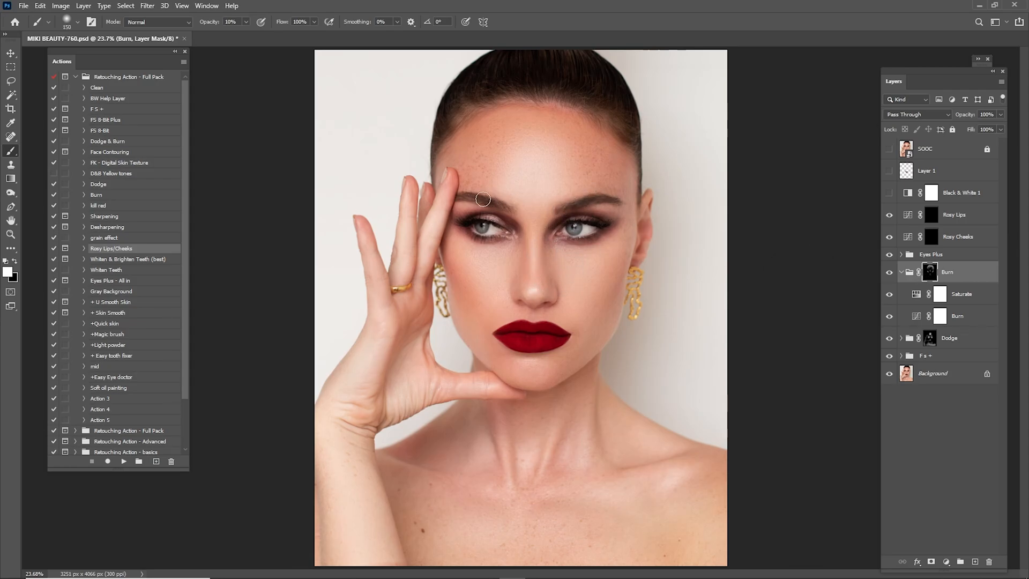
Collapse the Burn group and compare the portrait against the SOOC original and without the Dodge group
key(bracketright)
key(bracketright)
key(bracketright)
click(901, 272)
click(890, 149)
click(890, 149)
click(893, 147)
click(930, 293)
click(889, 294)
click(889, 294)
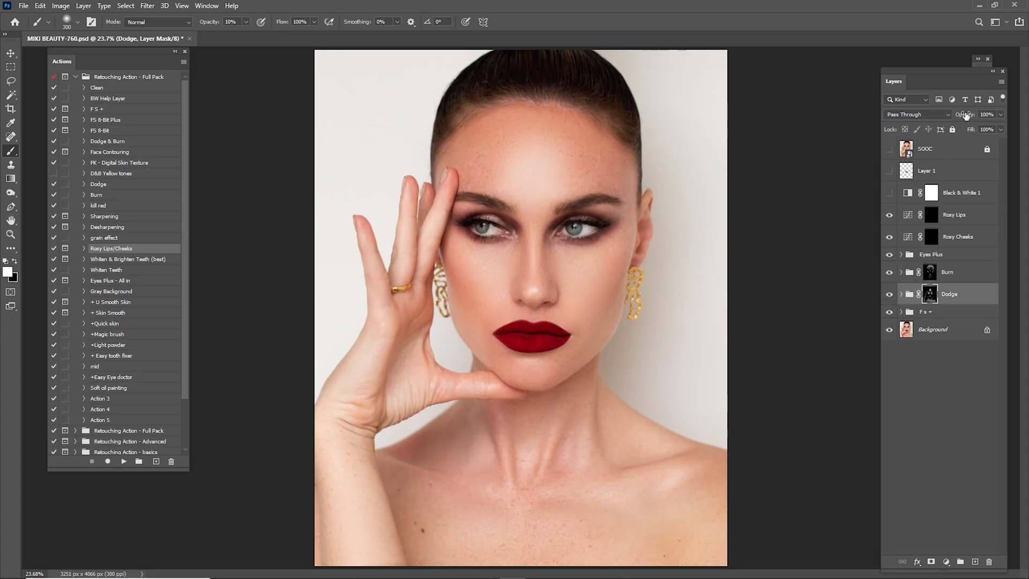
Compare the portrait with and without the Burn group and set the group's opacity to 73%
click(931, 272)
click(889, 272)
click(889, 272)
drag(966, 115, 952, 117)
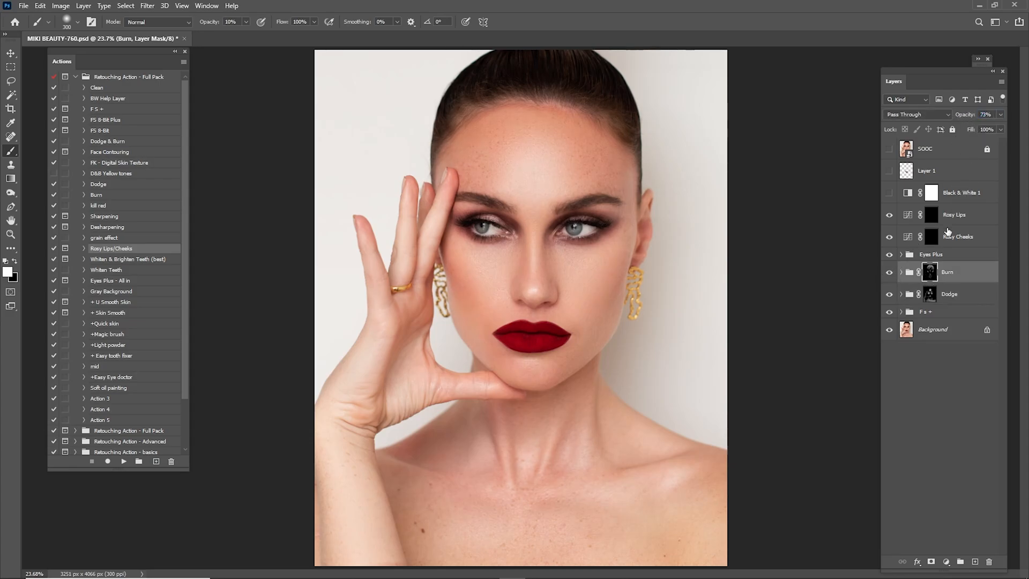
Expand the Eyes Plus group and paint the Remove Veins mask over the white of the subject's left eye with a 35 px brush
click(902, 255)
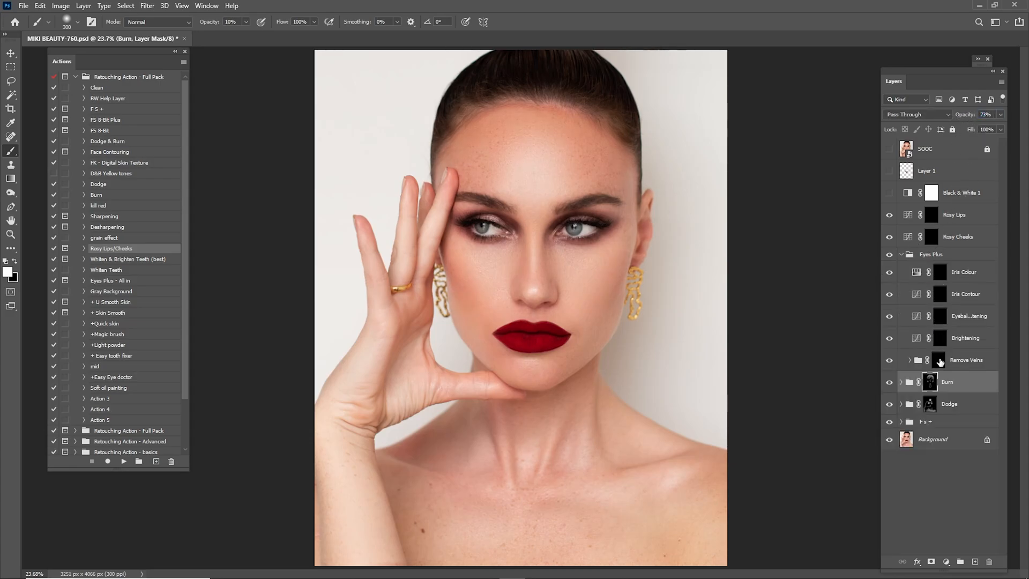
click(939, 362)
key(z)
drag(577, 227, 639, 235)
key(b)
key(bracketleft)
key(bracketleft)
key(bracketleft)
key(bracketleft)
key(bracketleft)
key(bracketleft)
key(bracketleft)
key(bracketleft)
key(bracketleft)
key(bracketleft)
key(bracketleft)
key(bracketleft)
key(bracketleft)
key(bracketleft)
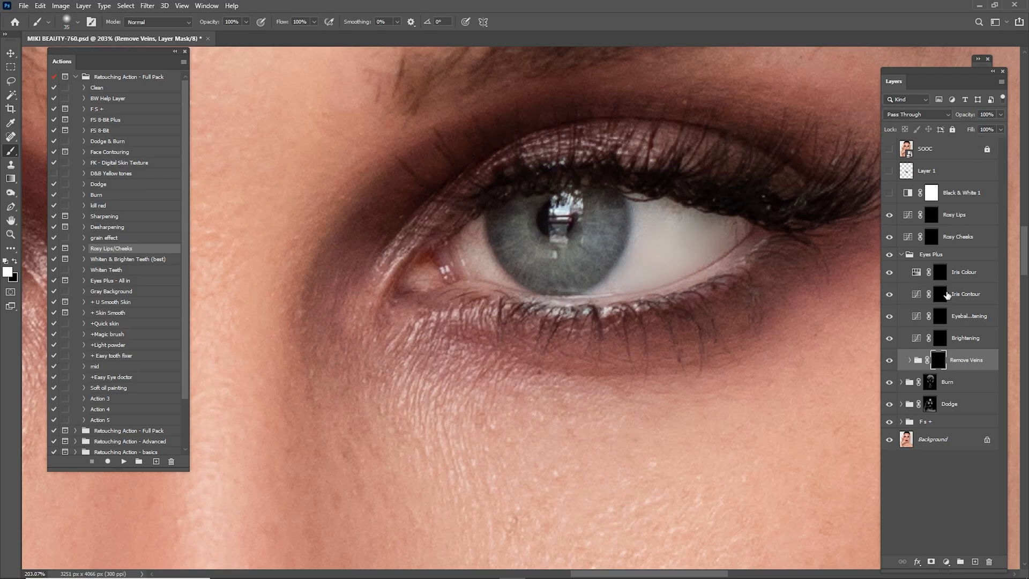
mouse_move(694, 257)
mouse_down()
mouse_move(645, 262)
mouse_move(664, 216)
mouse_move(716, 240)
mouse_up()
Paint the Remove Veins mask over the reddened white of the subject's right eye with a 25 px brush
drag(241, 252, 689, 261)
drag(407, 272, 718, 274)
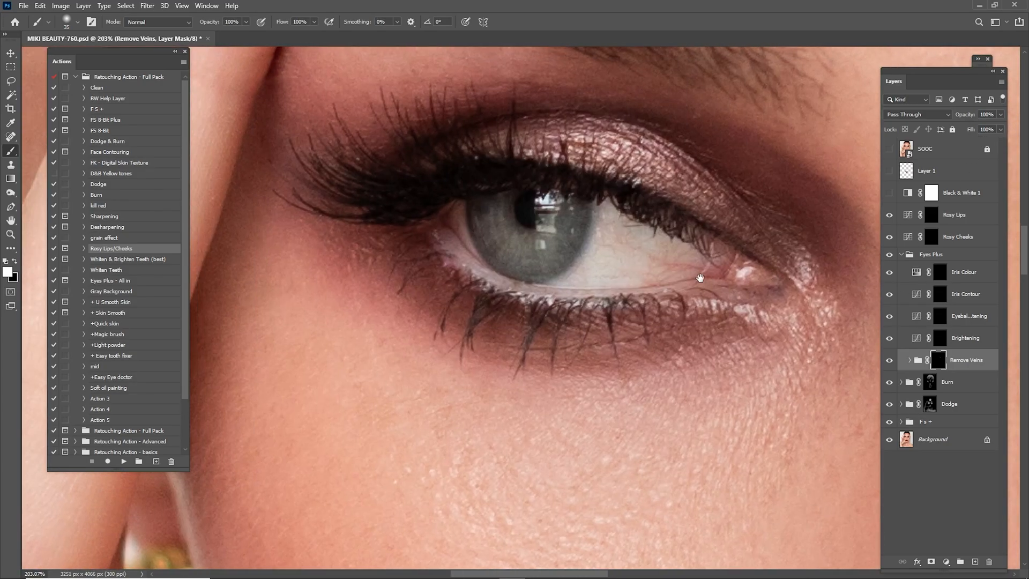
key(bracketleft)
mouse_move(589, 273)
mouse_down()
mouse_move(672, 268)
mouse_move(654, 247)
mouse_move(611, 264)
mouse_move(610, 220)
mouse_move(629, 218)
mouse_up()
key(bracketright)
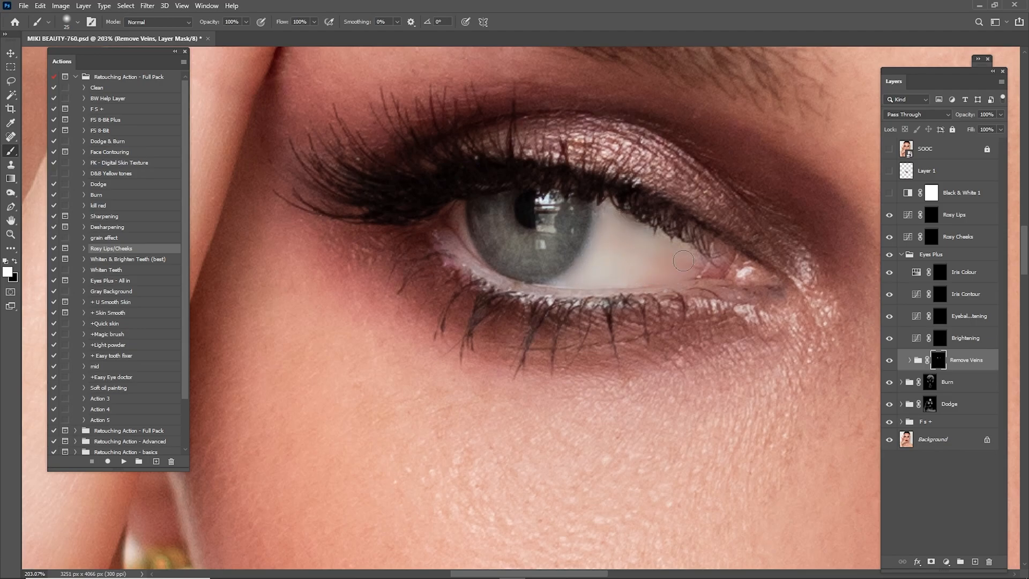
drag(598, 257, 610, 241)
Check the subject's left eye and set the Remove Veins group's opacity to 35%
drag(793, 255, 552, 248)
drag(750, 247, 429, 247)
drag(618, 248, 484, 273)
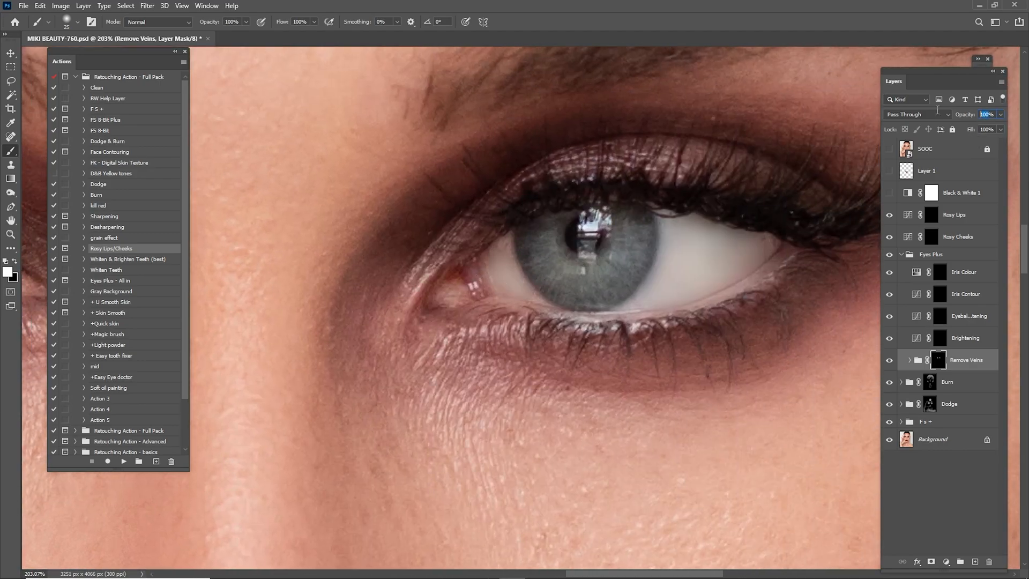
text(35)
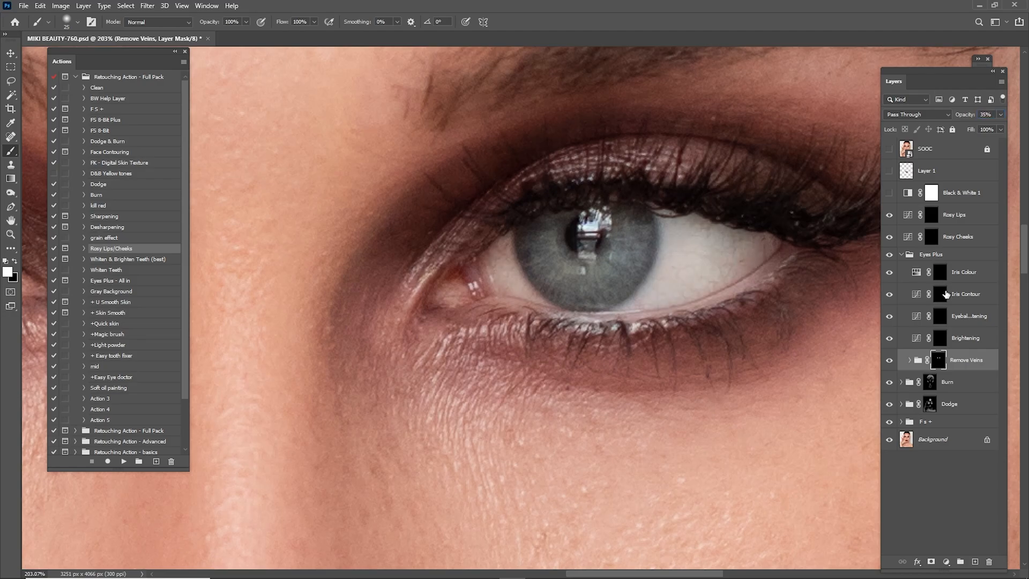
Paint white on the Brightening mask over the white of the subject's left eye, using a smaller brush near the lids
click(941, 340)
key(bracketright)
mouse_move(697, 251)
mouse_down()
mouse_move(664, 287)
mouse_move(739, 260)
mouse_move(685, 230)
mouse_move(672, 261)
mouse_up()
key(bracketleft)
key(bracketleft)
key(bracketleft)
drag(643, 307, 628, 309)
drag(736, 261, 741, 241)
mouse_move(653, 266)
mouse_down()
mouse_move(641, 268)
mouse_move(661, 290)
mouse_up()
Paint the Brightening mask over the white of the subject's right eye, reducing the brush to 10 px for the corner
mouse_move(241, 263)
mouse_down()
mouse_move(581, 195)
mouse_move(643, 244)
mouse_move(590, 284)
mouse_move(650, 266)
mouse_move(700, 270)
mouse_up()
key(bracketright)
key(bracketright)
key(bracketleft)
key(bracketleft)
key(bracketleft)
key(bracketleft)
key(bracketleft)
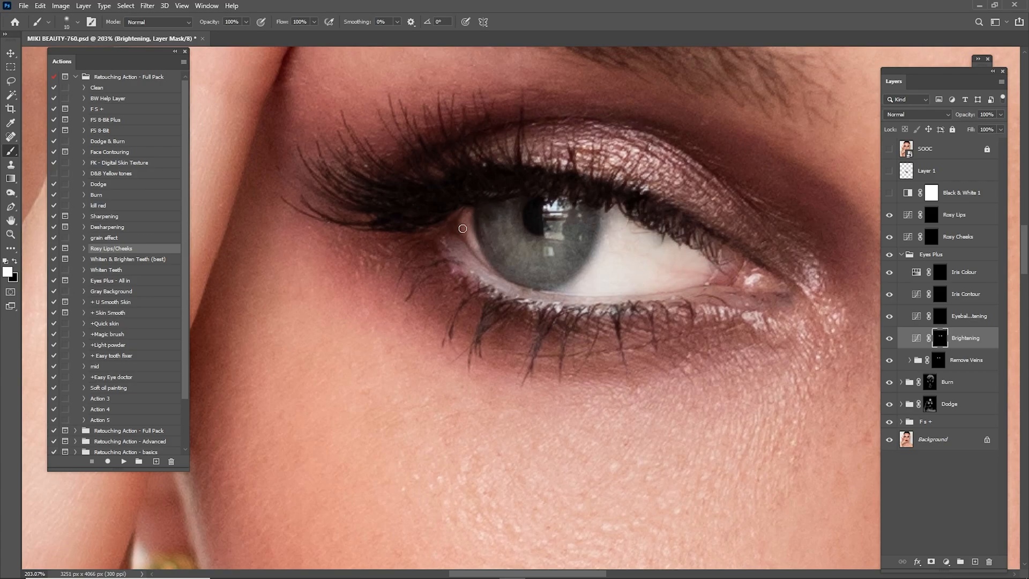
Set the Brightening layer's opacity to 32% and compare the eyes with and without the Eyes Plus group
scroll(428, 230, down, 4)
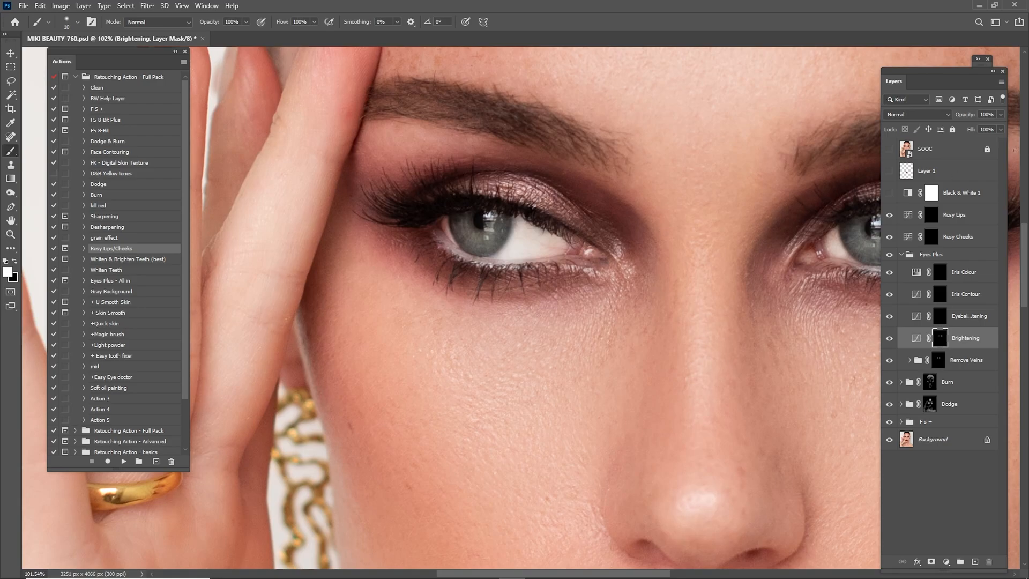
text(32)
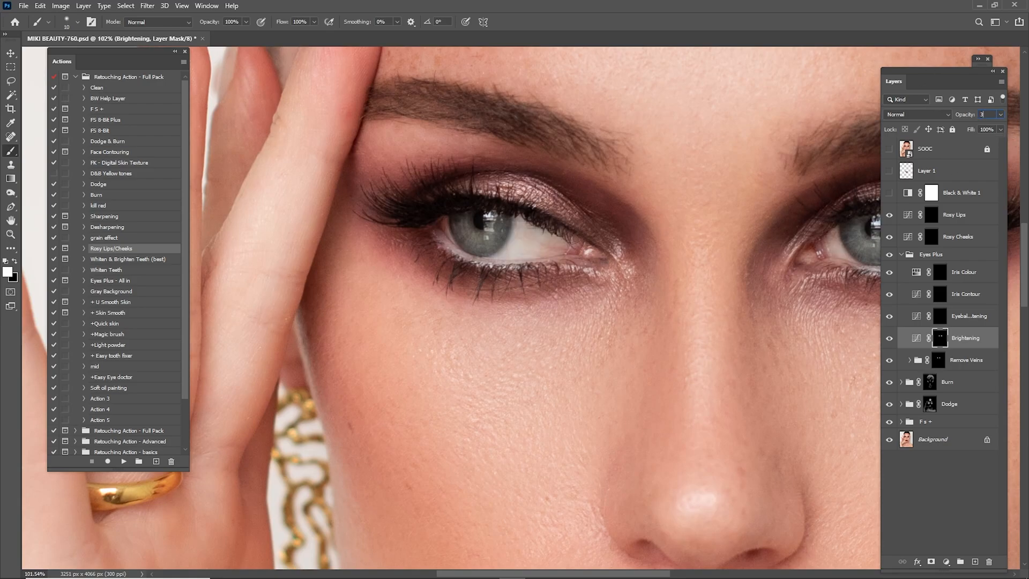
drag(651, 199, 620, 232)
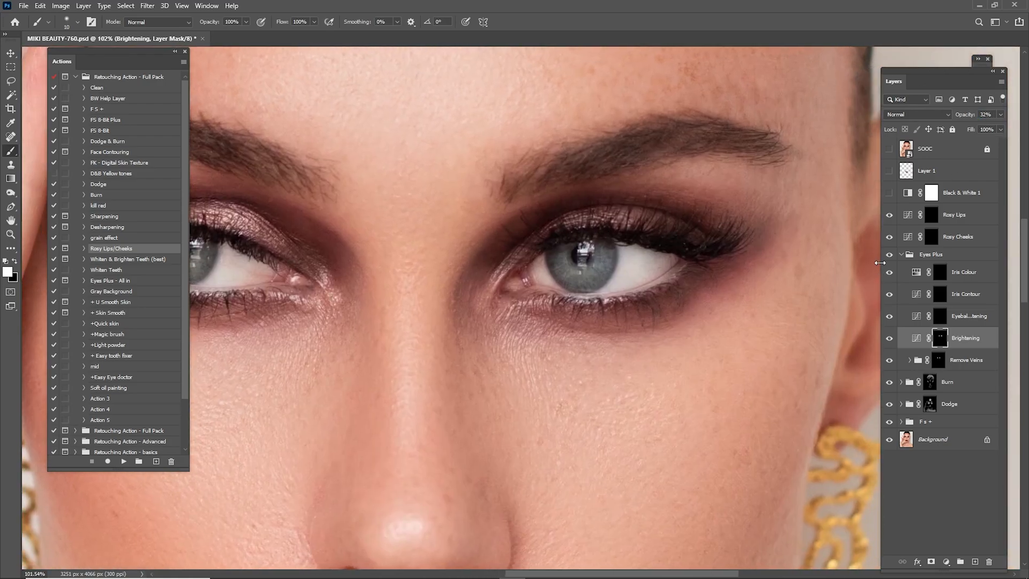
click(890, 255)
click(890, 255)
click(890, 255)
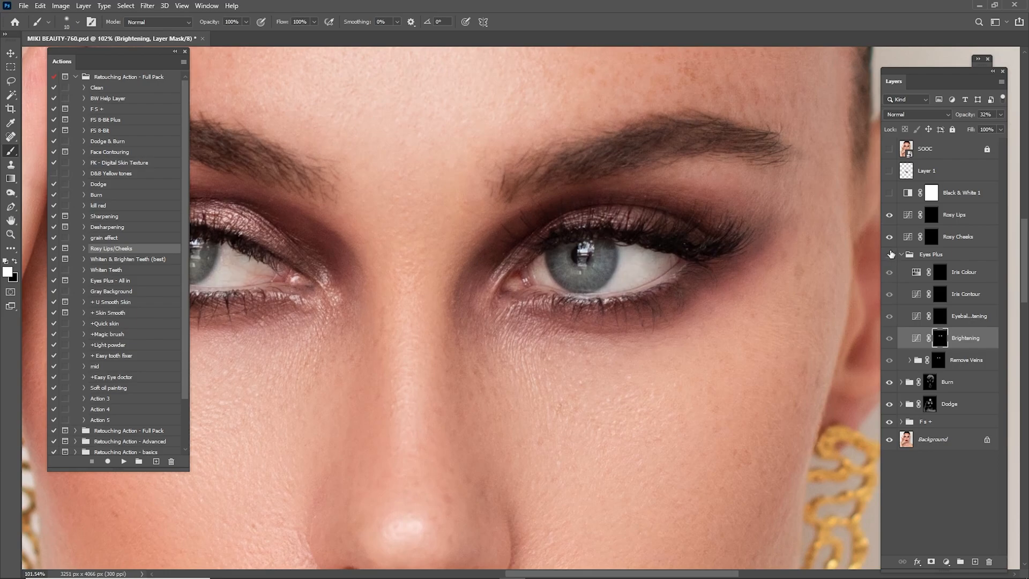
click(889, 254)
Paint the iris of the subject's left eye on the Eyeball Brightening mask with a 20 px brush and check the whole portrait
key(z)
drag(616, 283, 732, 264)
click(938, 317)
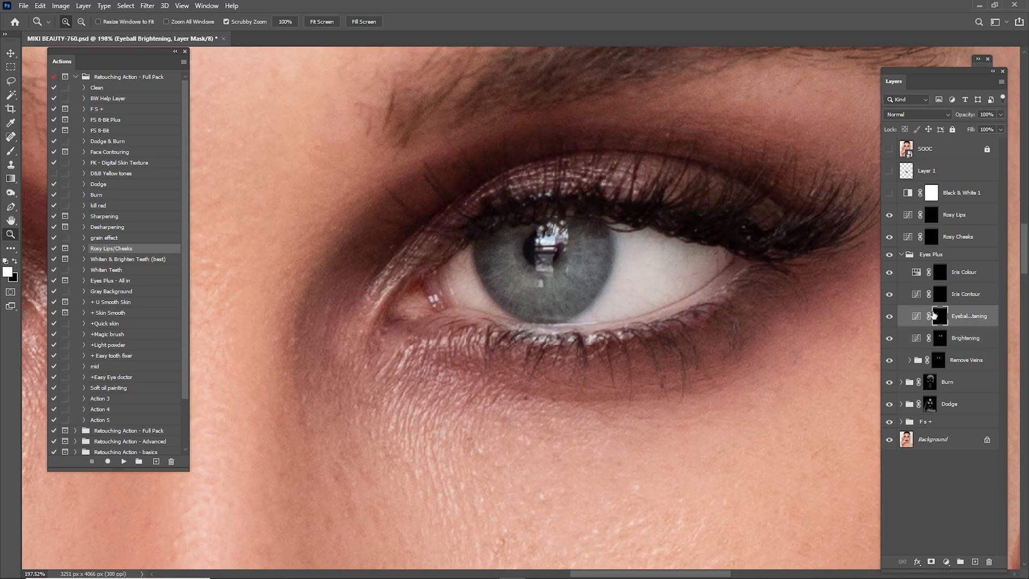
key(b)
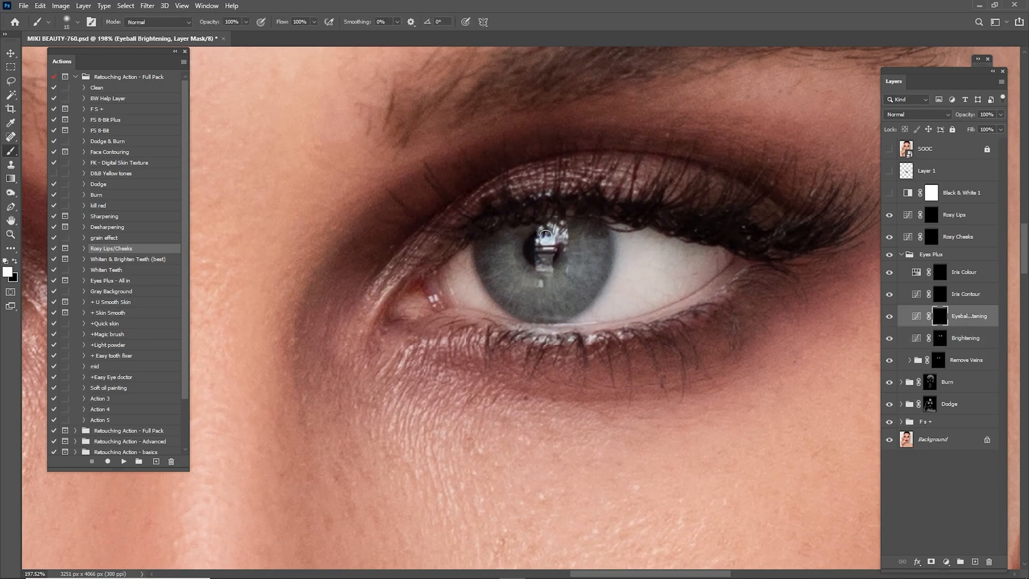
mouse_move(502, 258)
mouse_down()
mouse_move(520, 285)
mouse_move(572, 276)
mouse_move(587, 243)
mouse_move(581, 268)
mouse_move(545, 288)
mouse_move(502, 241)
mouse_move(517, 289)
mouse_move(571, 288)
mouse_move(590, 247)
mouse_up()
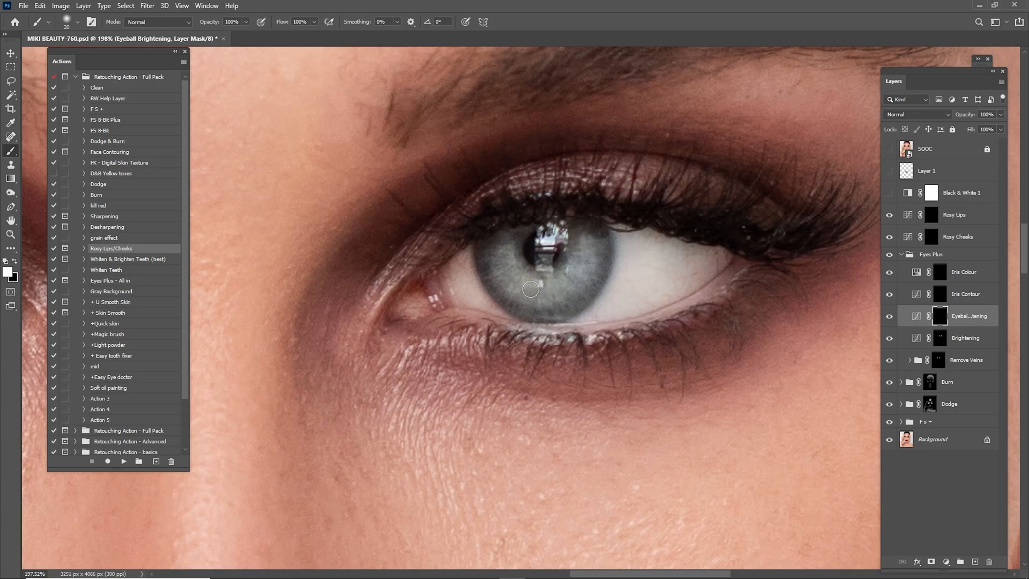
key(ctrl+0)
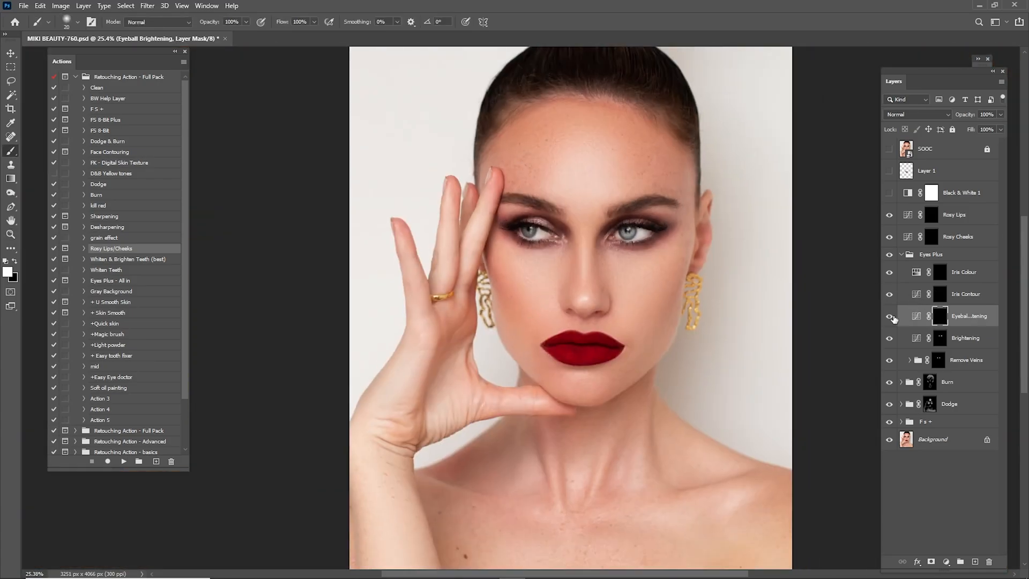
Paint the iris of the subject's right eye on the Eyeball Brightening mask and lower that layer's opacity
key(z)
drag(533, 233, 611, 277)
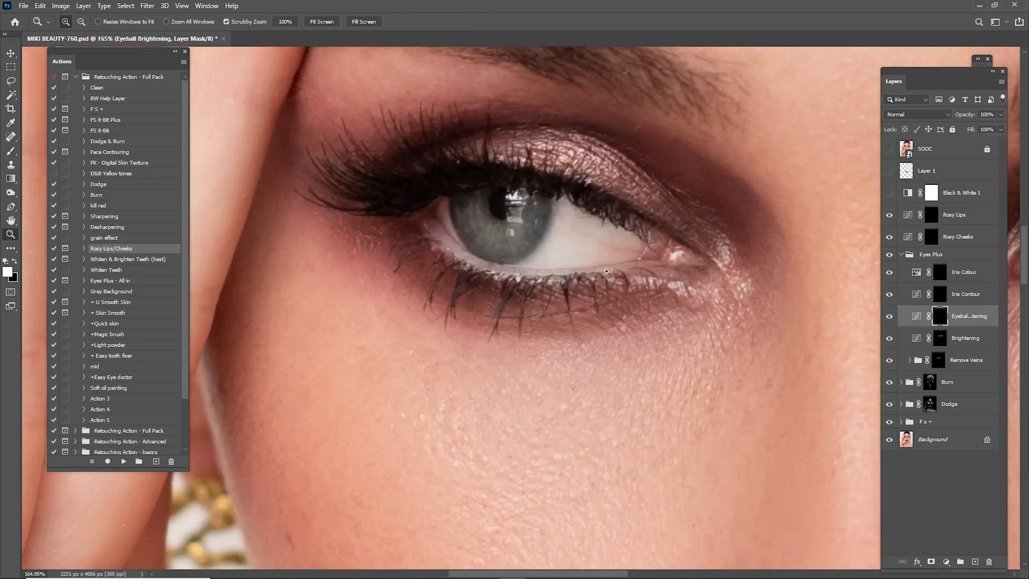
drag(500, 247, 588, 300)
key(b)
mouse_move(566, 265)
mouse_down()
mouse_move(576, 291)
mouse_move(613, 264)
mouse_move(606, 282)
mouse_move(555, 268)
mouse_move(569, 282)
mouse_move(612, 282)
mouse_up()
drag(971, 117, 939, 121)
Paint the iris of the subject's left eye on the Iris Contour mask with an enlarged brush
drag(813, 248, 696, 253)
click(940, 296)
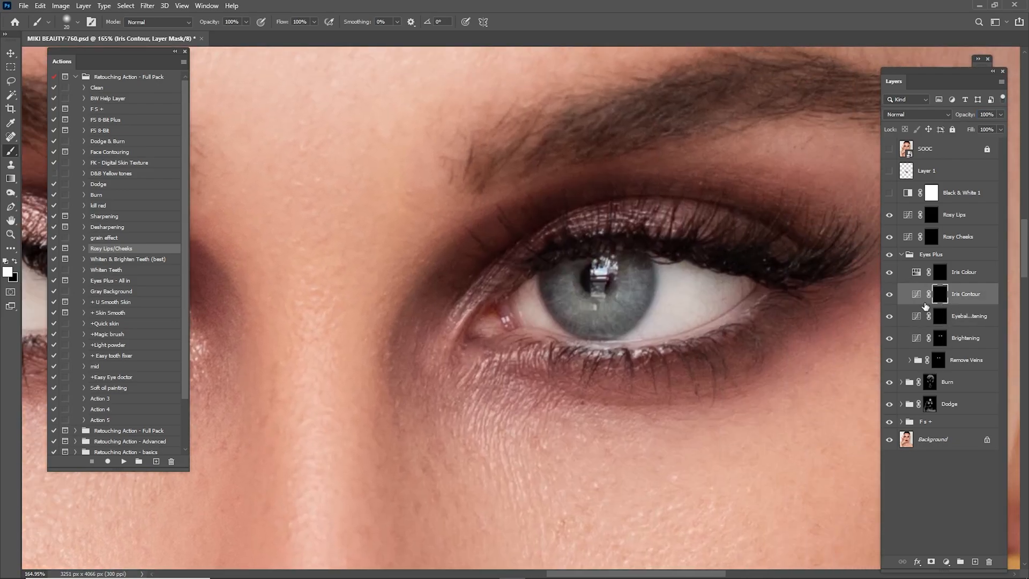
key(bracketright)
key(bracketright)
key(bracketright)
mouse_move(548, 280)
mouse_down()
mouse_move(560, 321)
mouse_move(622, 328)
mouse_move(652, 248)
mouse_up()
Paint the iris and upper lashes of the subject's right eye on the Iris Contour mask, using a 30 to 45 px brush
drag(481, 225, 792, 195)
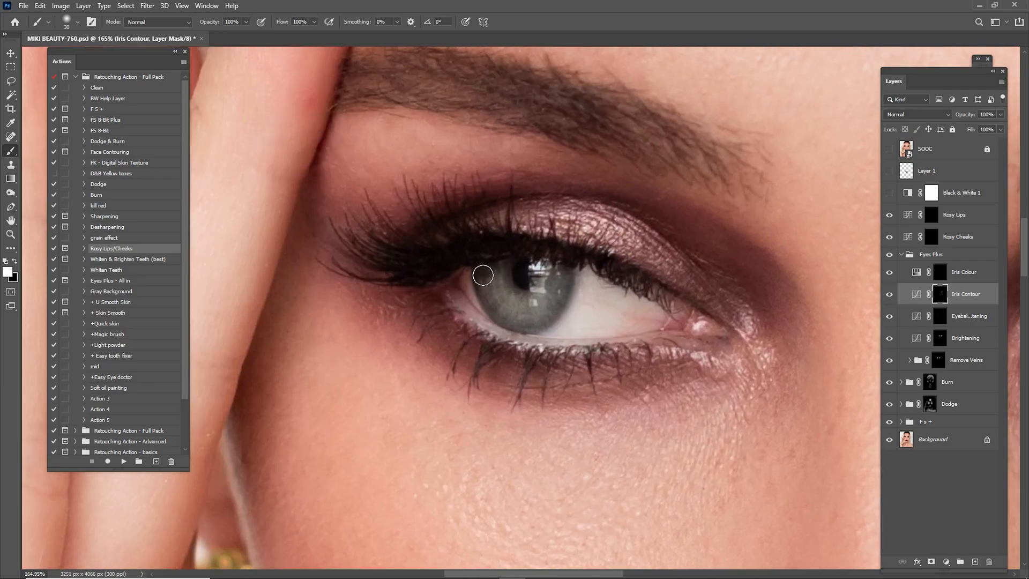
mouse_move(483, 276)
mouse_down()
mouse_move(502, 324)
mouse_move(542, 321)
mouse_up()
key(bracketright)
key(bracketright)
key(bracketright)
key(bracketright)
key(bracketright)
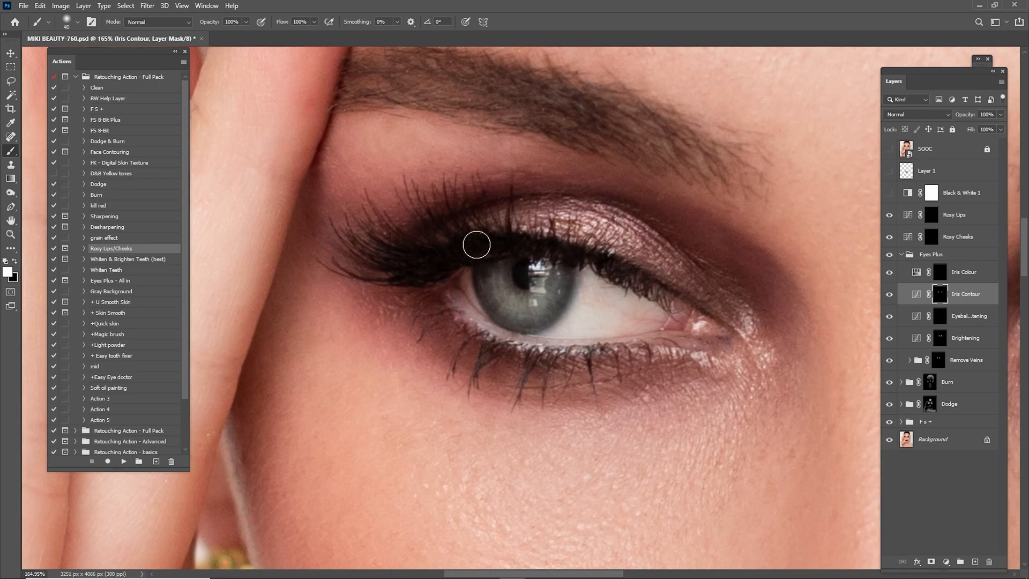
key(bracketleft)
key(bracketleft)
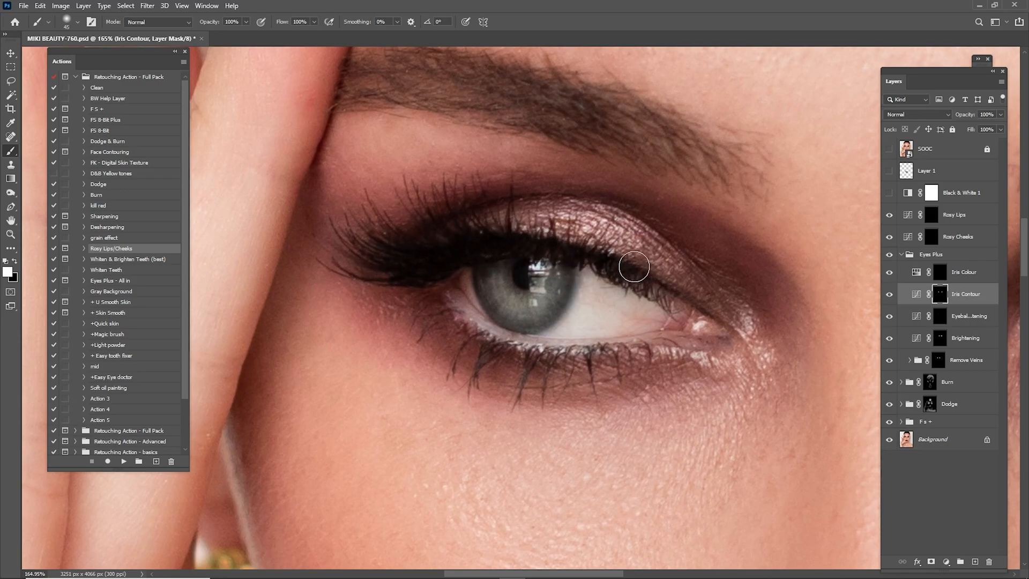
Paint the lashes of the subject's left eye and the outer lashes of the right eye on the Iris Contour mask, using 40 to 60 px brushes
drag(768, 275, 293, 202)
drag(590, 219, 447, 253)
key(bracketright)
key(bracketright)
key(bracketright)
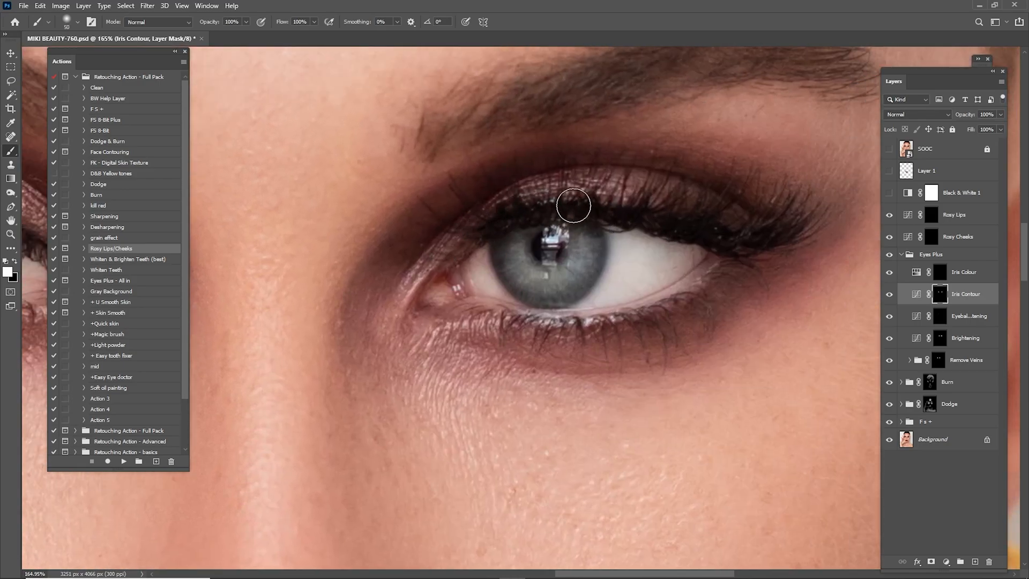
key(bracketleft)
key(bracketleft)
key(bracketleft)
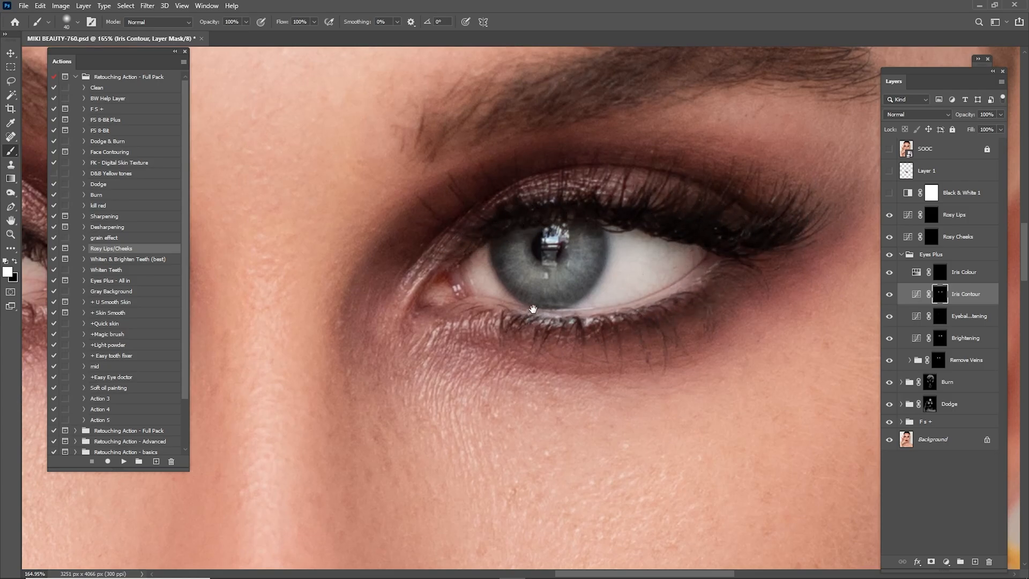
drag(719, 285, 662, 266)
key(bracketright)
drag(471, 286, 817, 244)
mouse_move(230, 263)
mouse_down()
mouse_move(547, 260)
mouse_move(580, 300)
mouse_up()
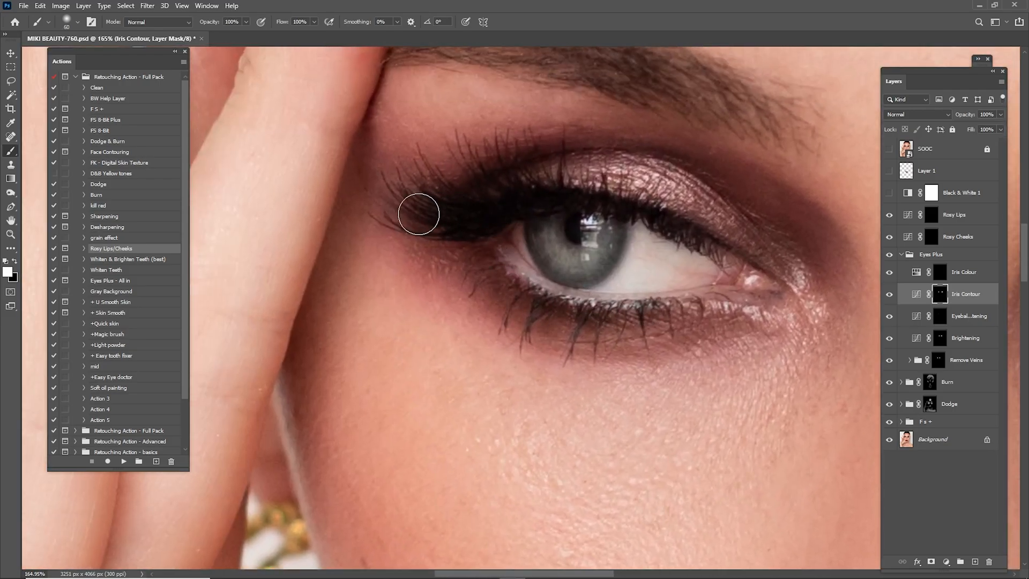
Compare the whole portrait with and without the Iris Contour layer
key(ctrl+0)
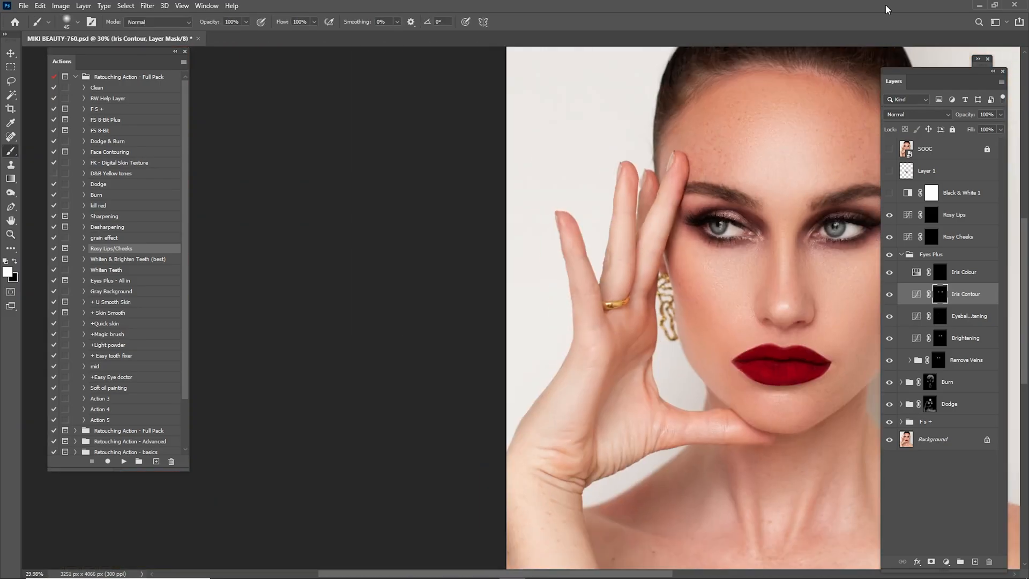
click(890, 294)
click(889, 295)
click(905, 295)
click(890, 294)
click(889, 295)
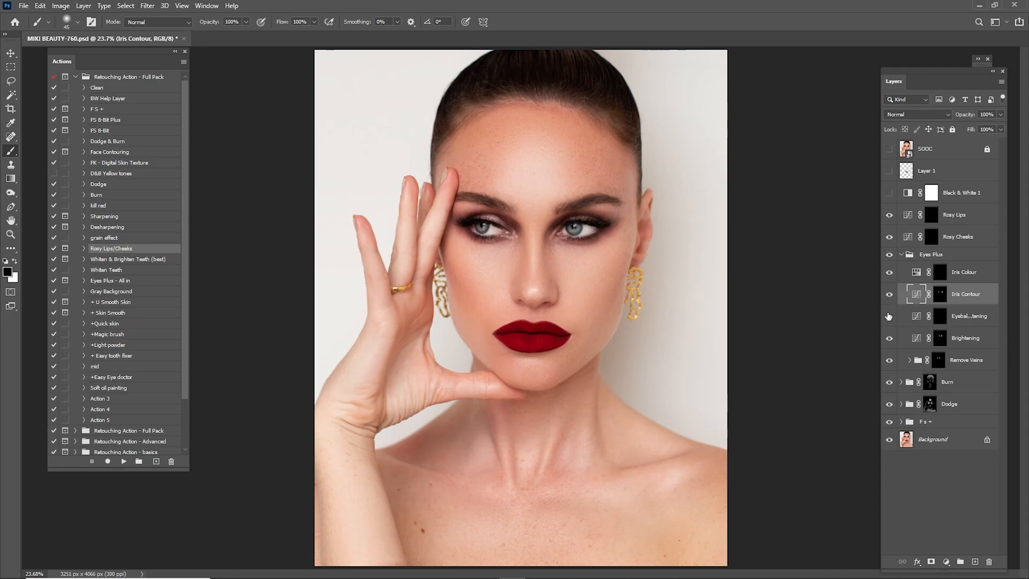
click(890, 295)
click(889, 295)
click(890, 295)
click(889, 295)
Collapse the Eyes Plus group and compare the portrait with and without it
click(897, 259)
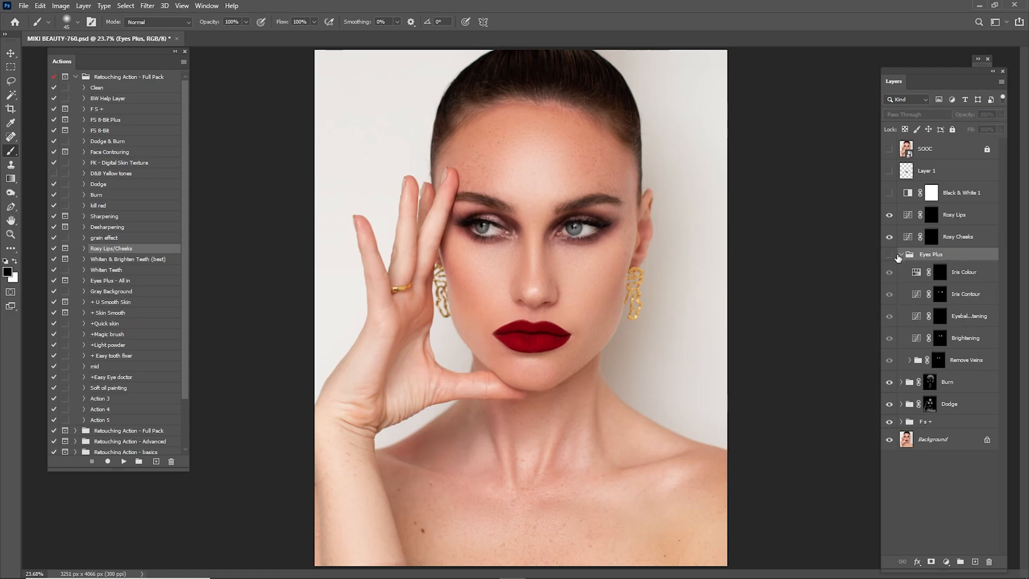
click(902, 254)
click(890, 254)
click(889, 255)
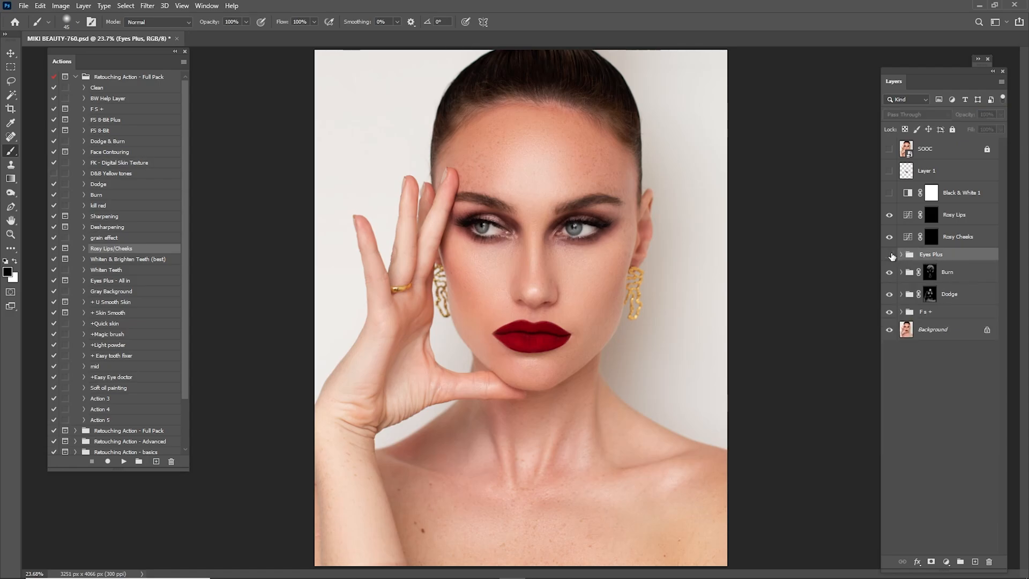
click(889, 254)
click(889, 255)
click(891, 255)
Compare the retouched portrait with the original by repeatedly showing and hiding the SOOC layer
click(889, 151)
click(889, 151)
click(890, 151)
click(890, 151)
click(890, 151)
click(889, 151)
click(890, 152)
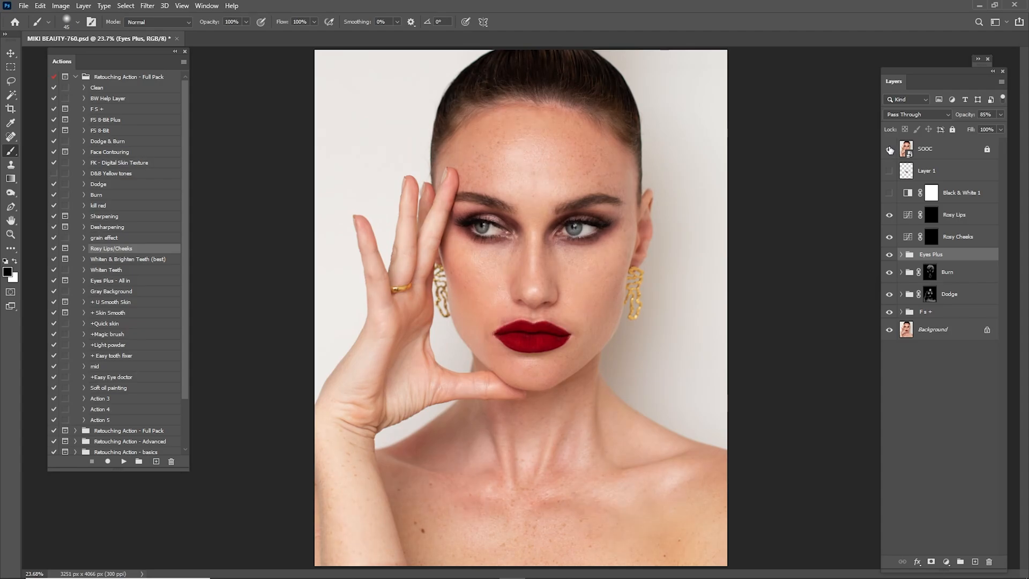
click(890, 151)
click(890, 151)
click(891, 151)
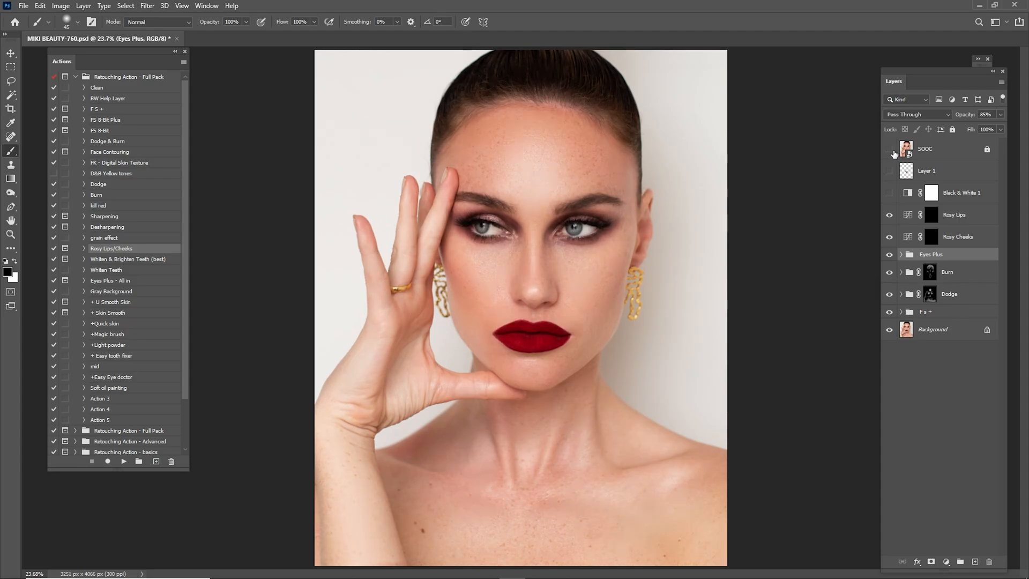
click(889, 150)
click(891, 151)
click(890, 152)
click(891, 154)
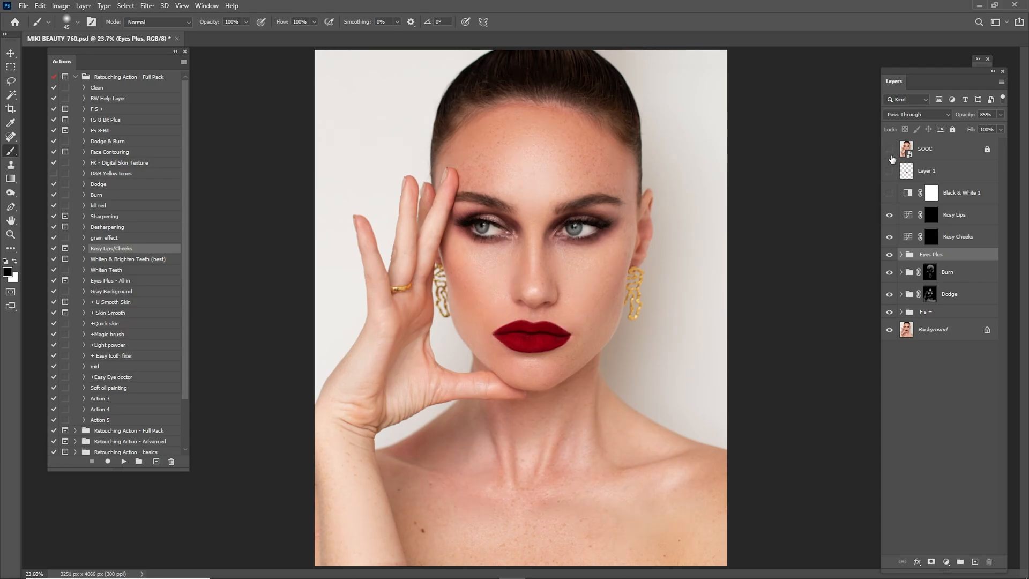
Paint blush over both cheeks on the Rosy Cheeks mask with a soft 200 px brush
click(933, 239)
key(z)
drag(560, 285, 615, 303)
key(b)
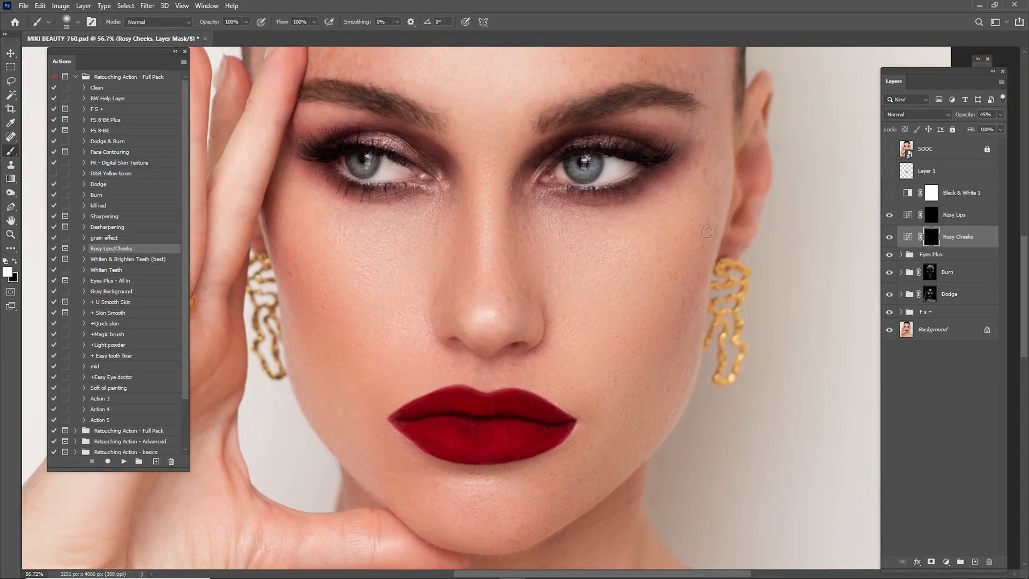
key(bracketright)
key(bracketright)
key(bracketright)
drag(699, 242, 681, 285)
key(space)
mouse_move(537, 239)
mouse_down()
mouse_move(604, 225)
mouse_move(798, 217)
mouse_up()
drag(558, 259, 602, 322)
key(space)
drag(673, 257, 469, 240)
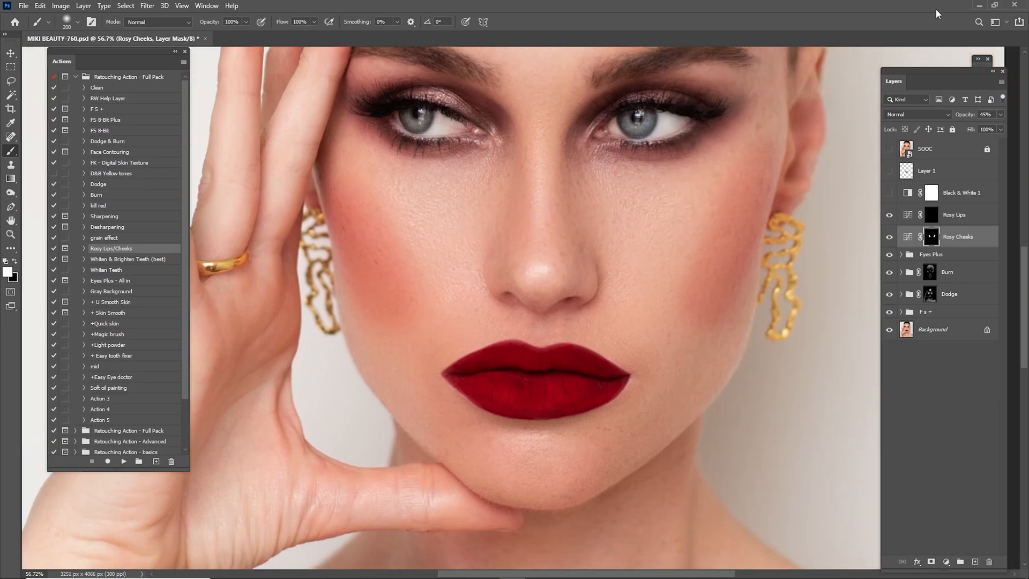
Lower the Rosy Cheeks layer's opacity to 8% and compare the portrait with the SOOC original
key(ctrl+0)
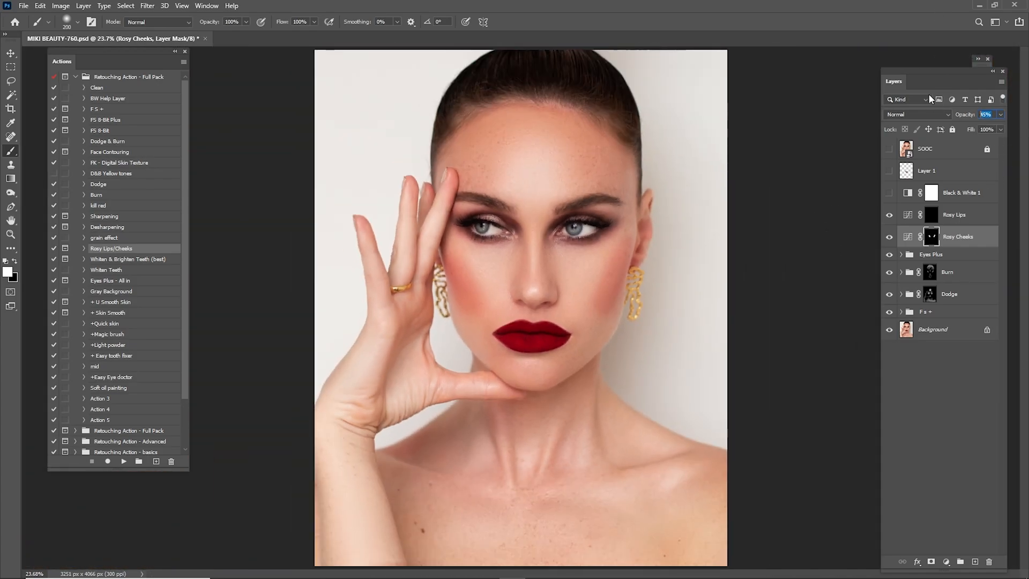
text(12)
click(888, 239)
click(888, 238)
click(888, 238)
click(889, 236)
text(8)
key(Return)
click(888, 149)
click(889, 149)
click(889, 149)
click(889, 148)
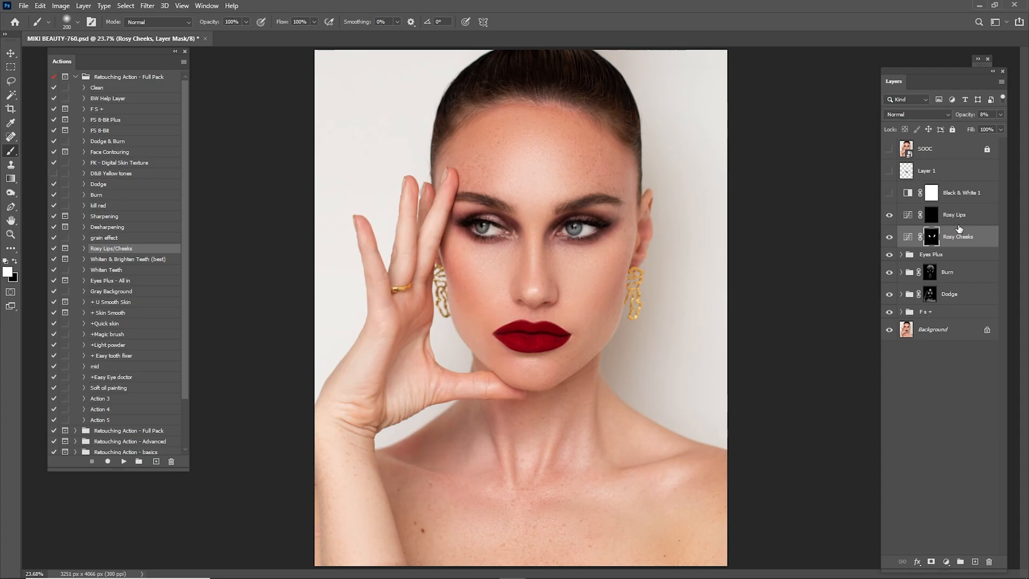
Paint the upper and lower lips on the Rosy Lips mask, varying the brush between about 50 and 90 px
click(935, 216)
key(z)
drag(542, 350, 604, 312)
key(b)
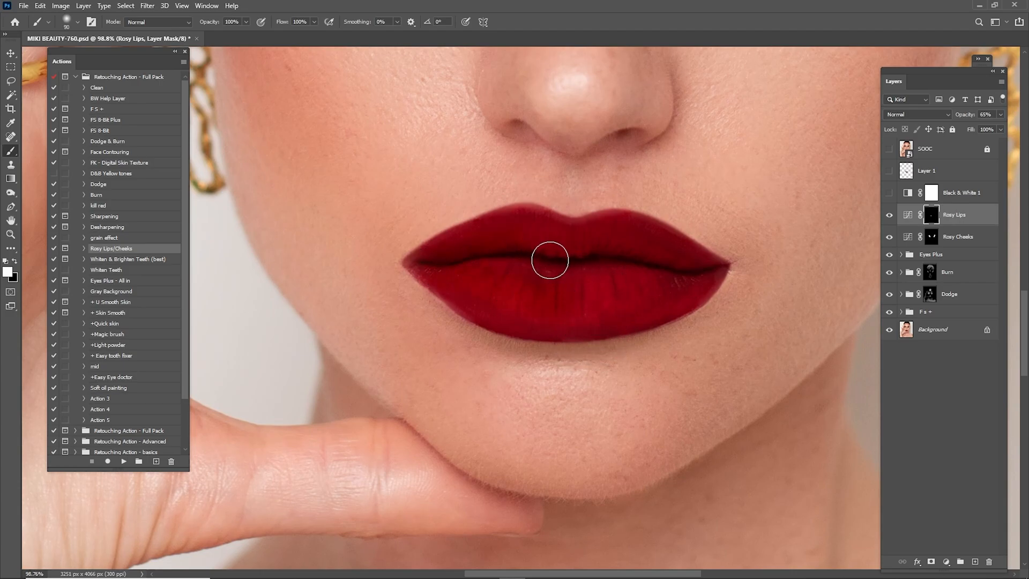
key(bracketright)
key(bracketright)
key(bracketright)
key(bracketleft)
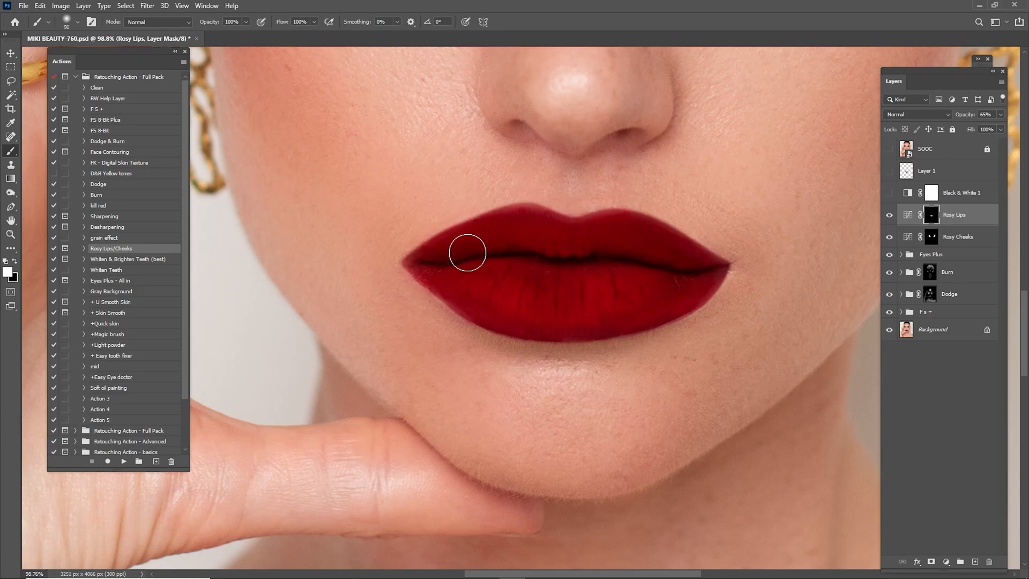
key(bracketleft)
key(bracketleft)
key(bracketleft)
key(bracketleft)
key(bracketleft)
key(bracketleft)
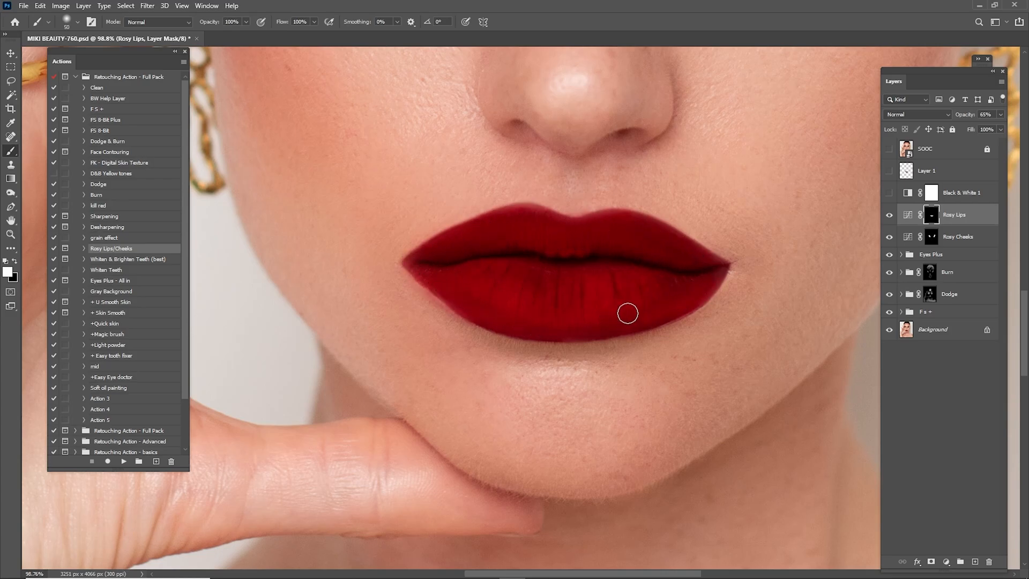
key(bracketright)
Compare the lips with and without the Rosy Lips layer and set its opacity to 12%
click(889, 215)
click(889, 215)
click(889, 215)
click(889, 214)
text(12)
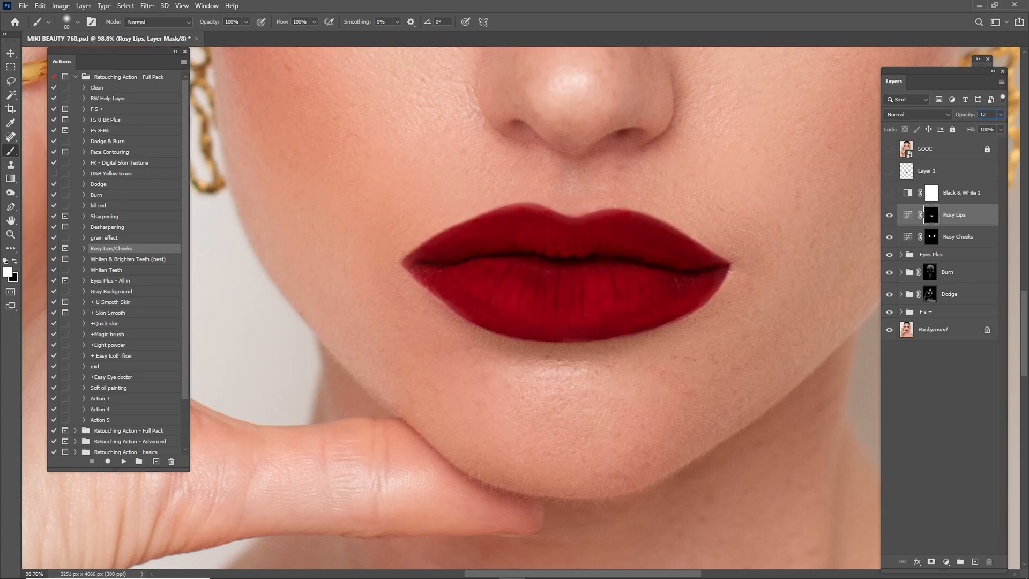
Compare the whole portrait with the SOOC original to check the lip and cheek color
key(ctrl+0)
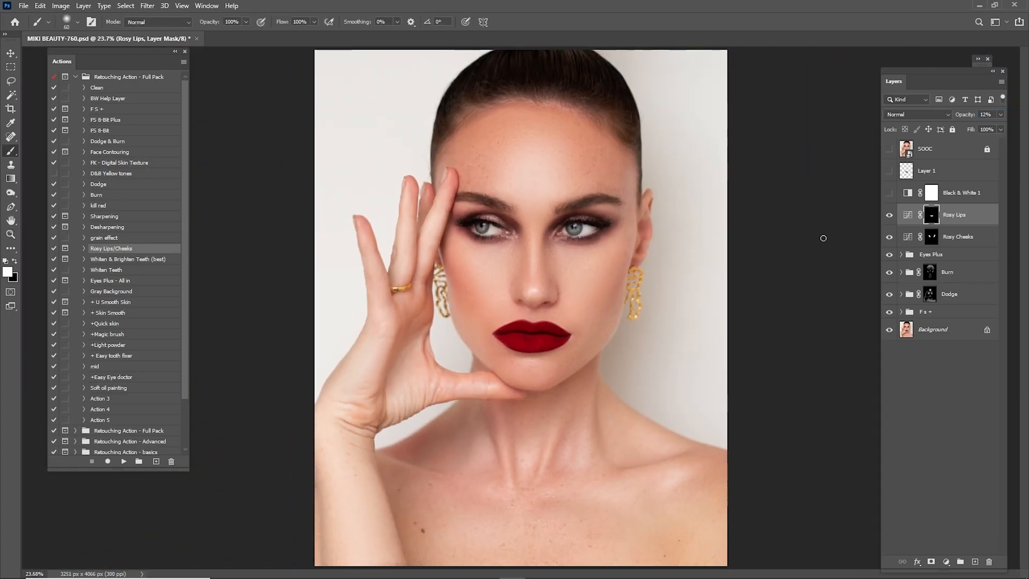
click(889, 148)
click(890, 148)
click(891, 149)
click(895, 148)
Darken the hair along the hairline by painting on the Burn group's mask with a large brush at 20% opacity
click(932, 276)
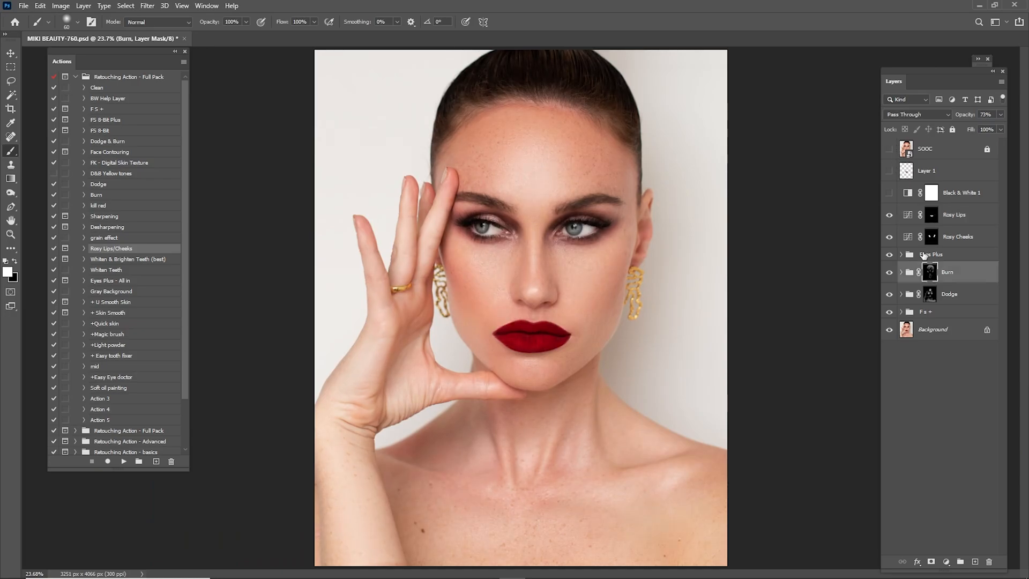
key(z)
drag(507, 103, 523, 104)
mouse_move(509, 103)
mouse_down()
mouse_move(536, 227)
mouse_move(514, 229)
mouse_up()
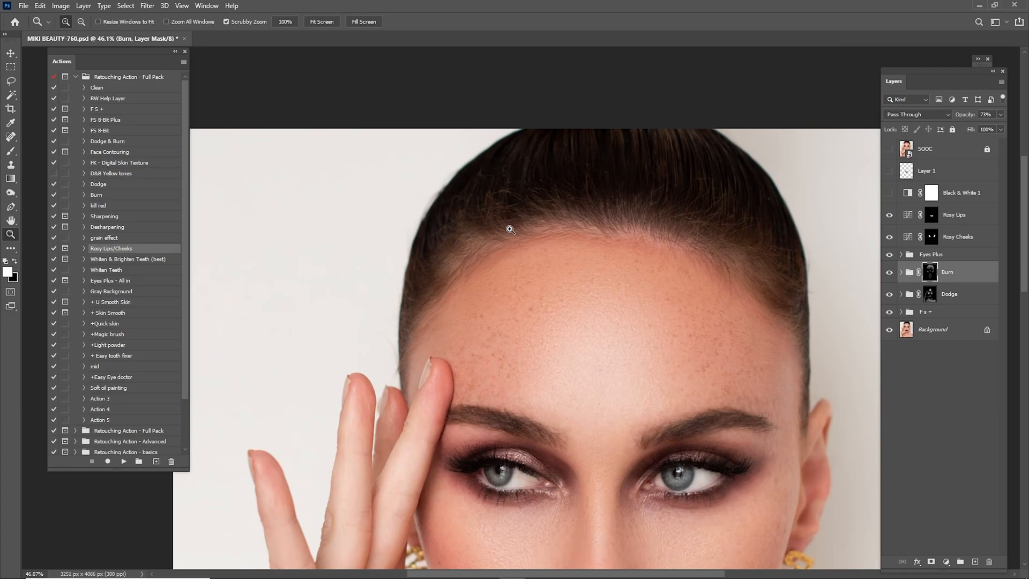
key(b)
key(bracketright)
key(bracketright)
key(bracketright)
key(bracketright)
key(bracketright)
key(bracketright)
key(bracketright)
key(bracketright)
key(bracketright)
key(bracketright)
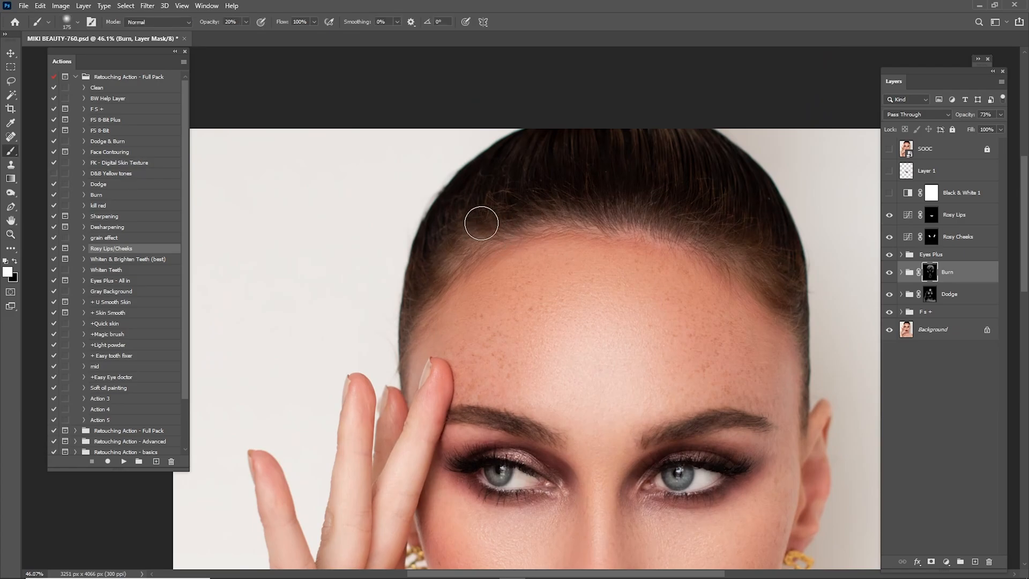
key(bracketleft)
mouse_move(620, 187)
mouse_down()
mouse_move(674, 191)
mouse_move(764, 244)
mouse_up()
drag(531, 206, 452, 239)
Compare the burned hair and the whole portrait with the SOOC original
key(ctrl+0)
click(890, 151)
click(887, 150)
click(888, 151)
click(888, 152)
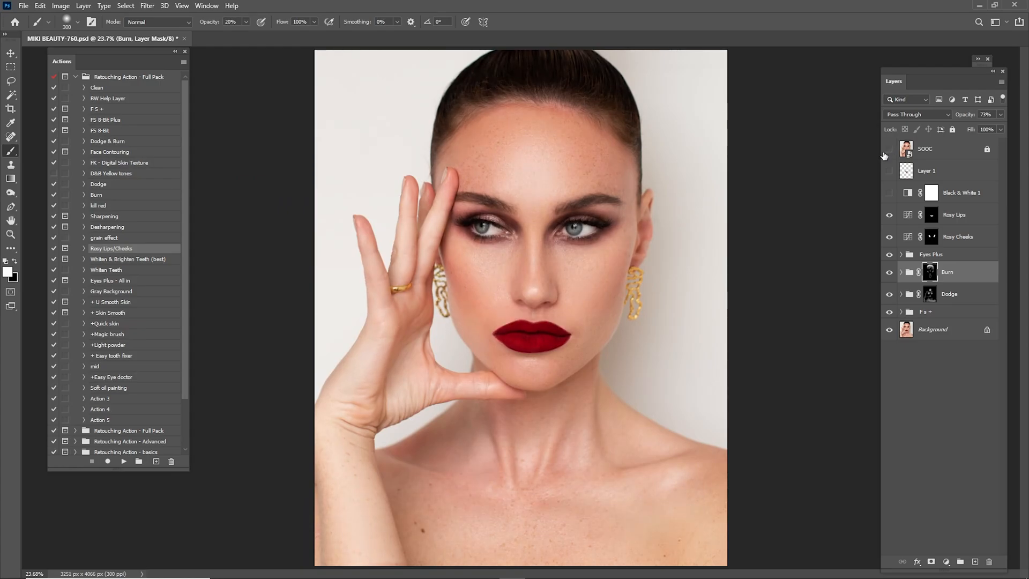
click(889, 152)
Duplicate the Background layer and group the copy with all layers up to Rosy Lips under the name Retouch
click(939, 333)
drag(954, 343, 976, 559)
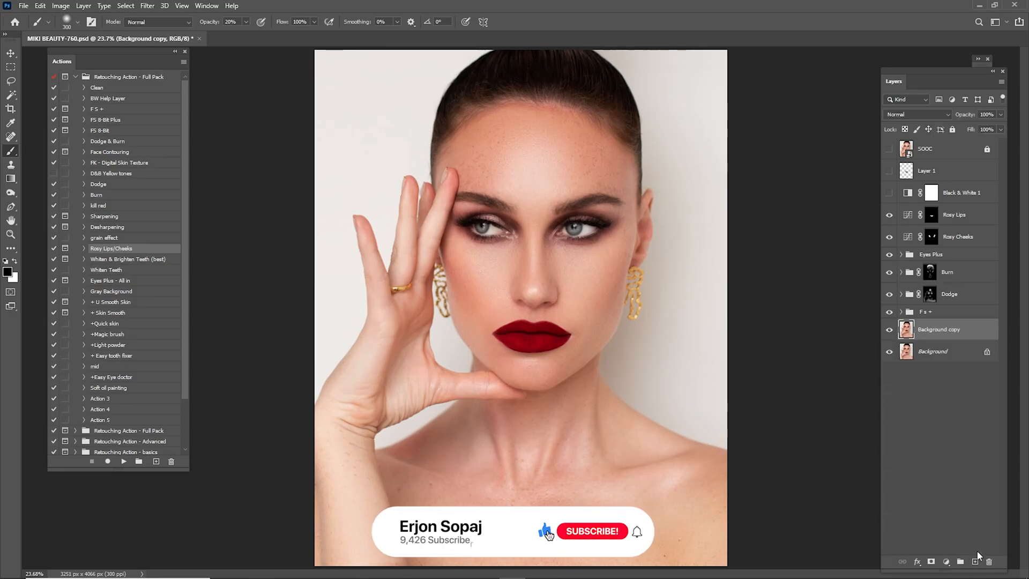
shift+click(953, 215)
right_click(953, 215)
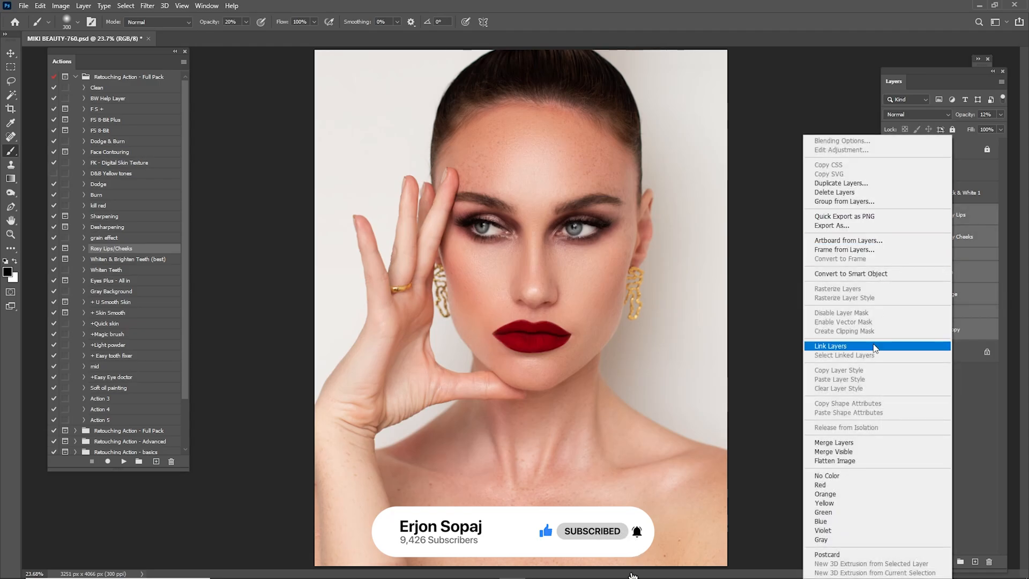
click(866, 203)
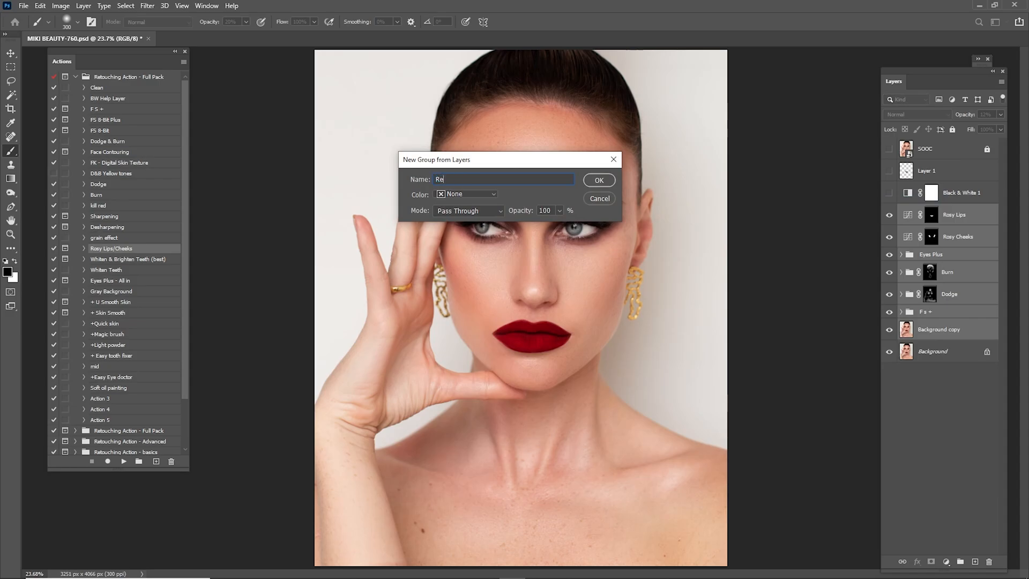
key(Return)
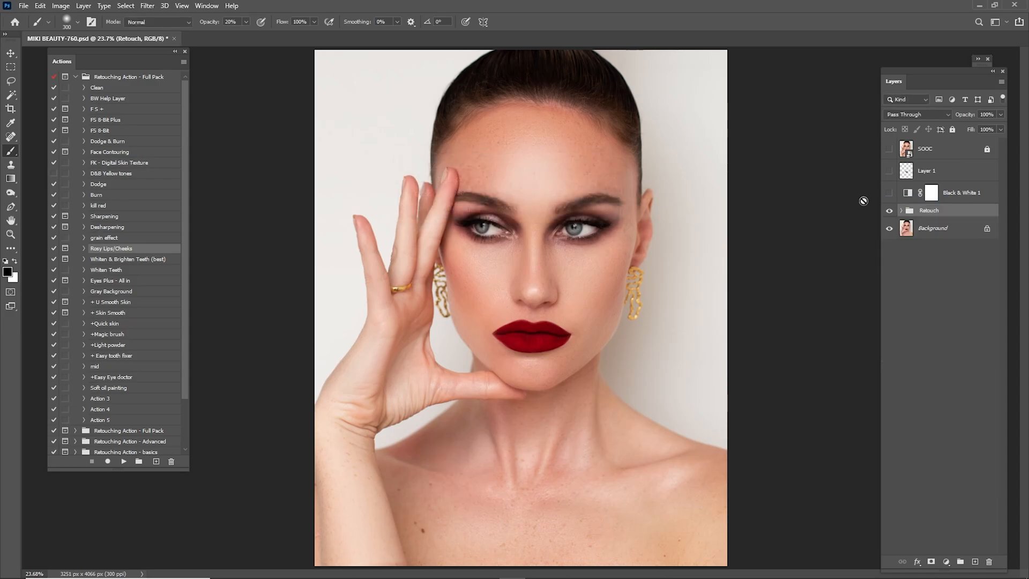
Merge a duplicate of the Retouch group into a single layer and hide the original group
mouse_move(910, 211)
mouse_down()
mouse_move(935, 265)
mouse_move(957, 530)
mouse_move(974, 561)
mouse_up()
right_click(940, 214)
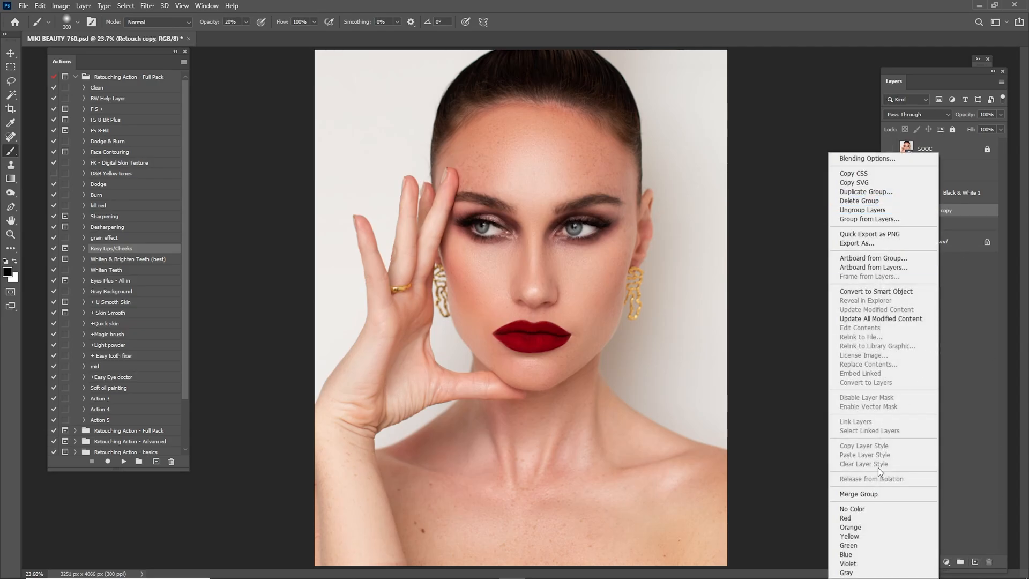
click(873, 494)
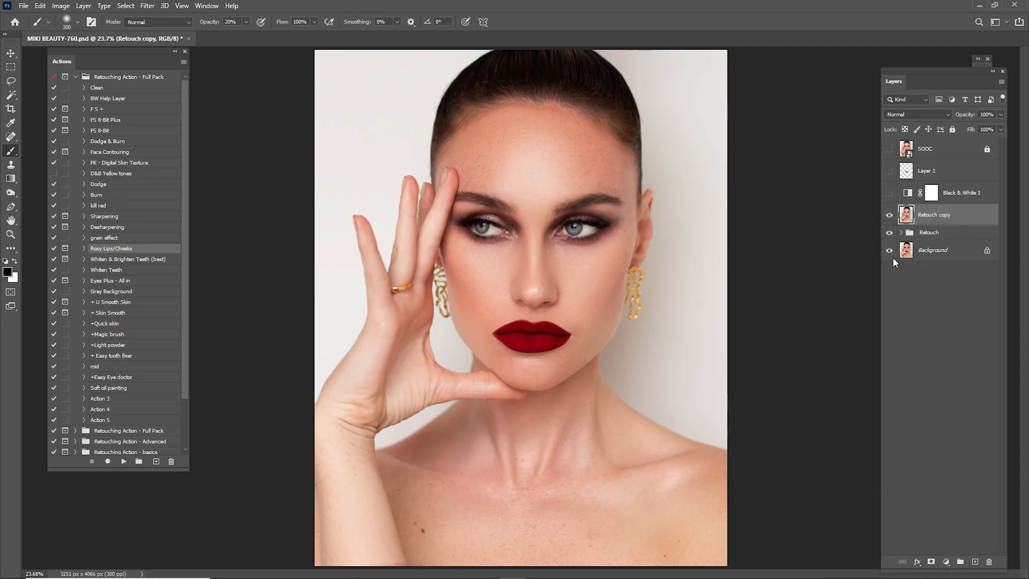
click(889, 215)
Select the entire canvas of the merged layer and create a new 3024 x 4032 px, 72 ppi RGB document
key(ctrl+a)
click(23, 6)
click(33, 17)
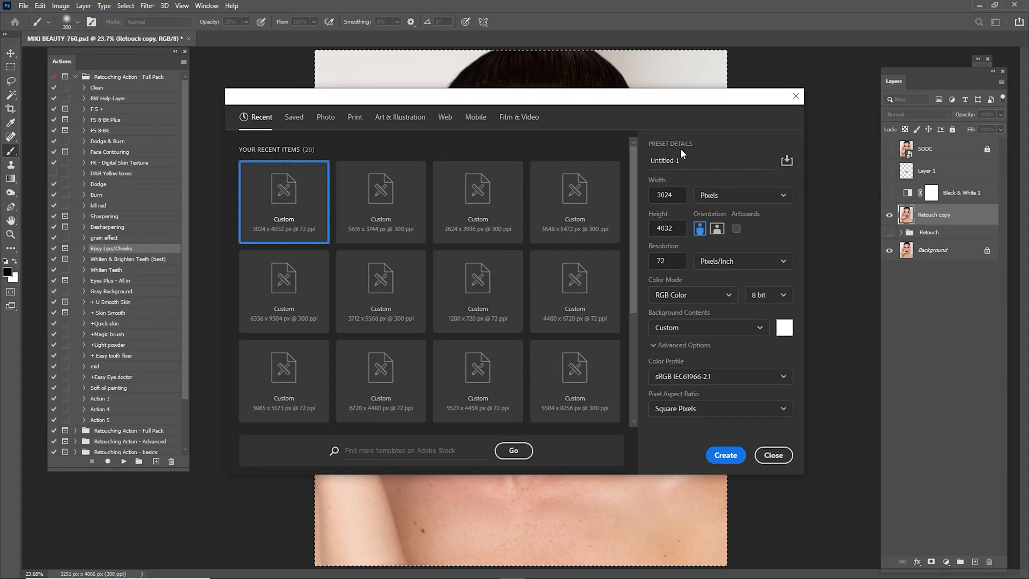
click(725, 455)
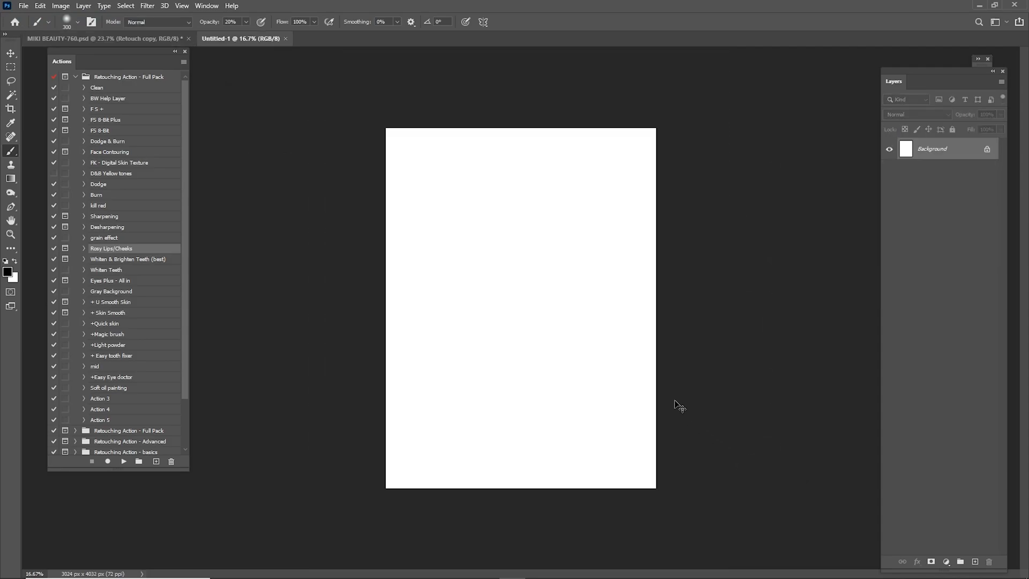
Paste the copied retouch into the new document and compare it with the source portrait
key(ctrl+v)
click(161, 38)
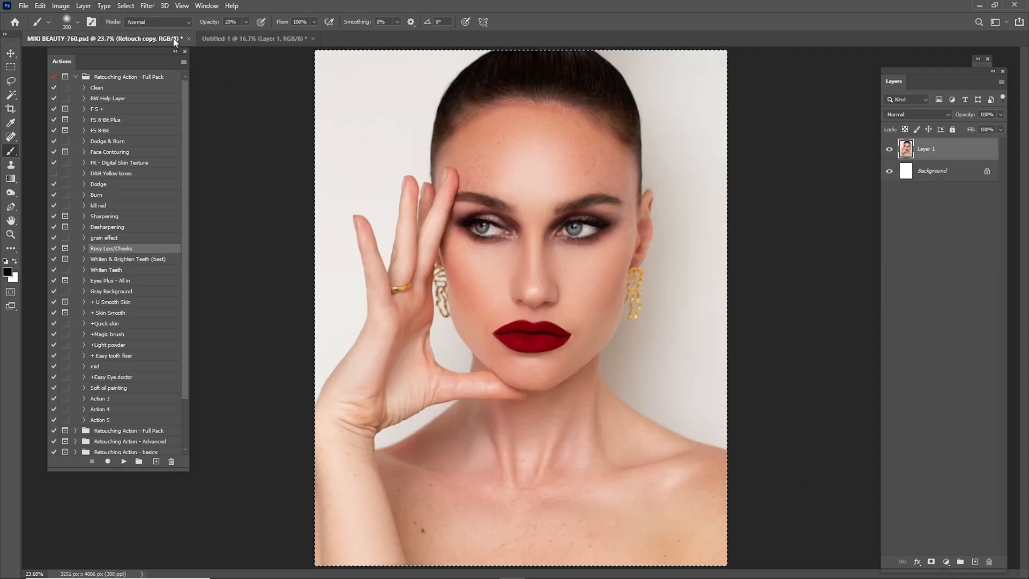
click(250, 40)
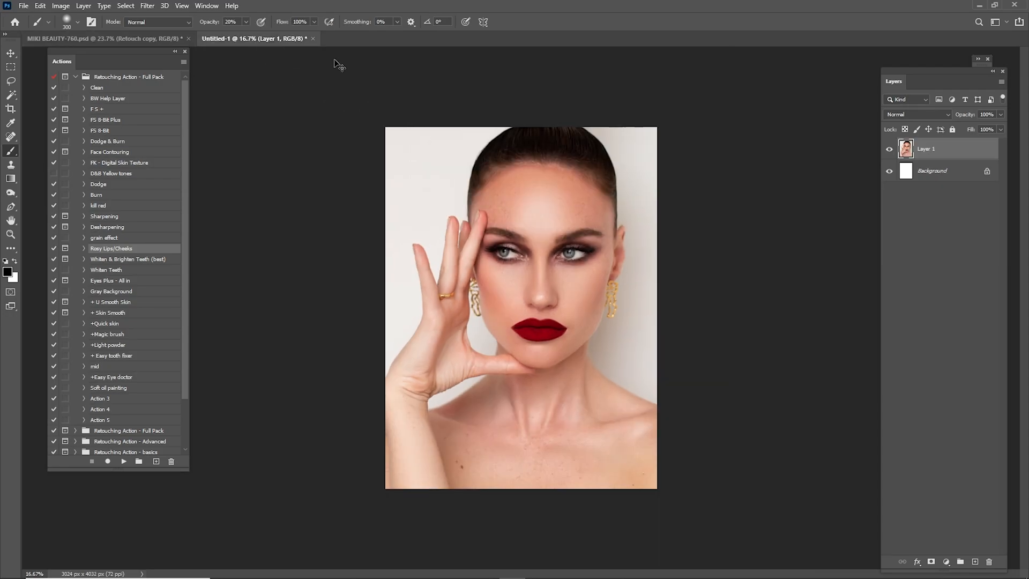
key(ctrl+0)
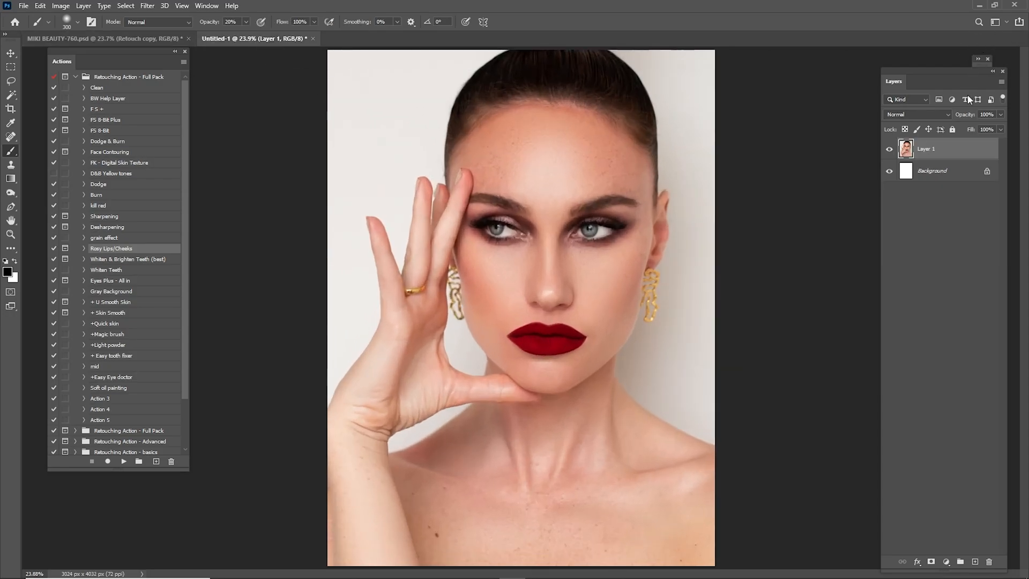
Merge the pasted portrait layer with the white Background layer
shift+click(942, 177)
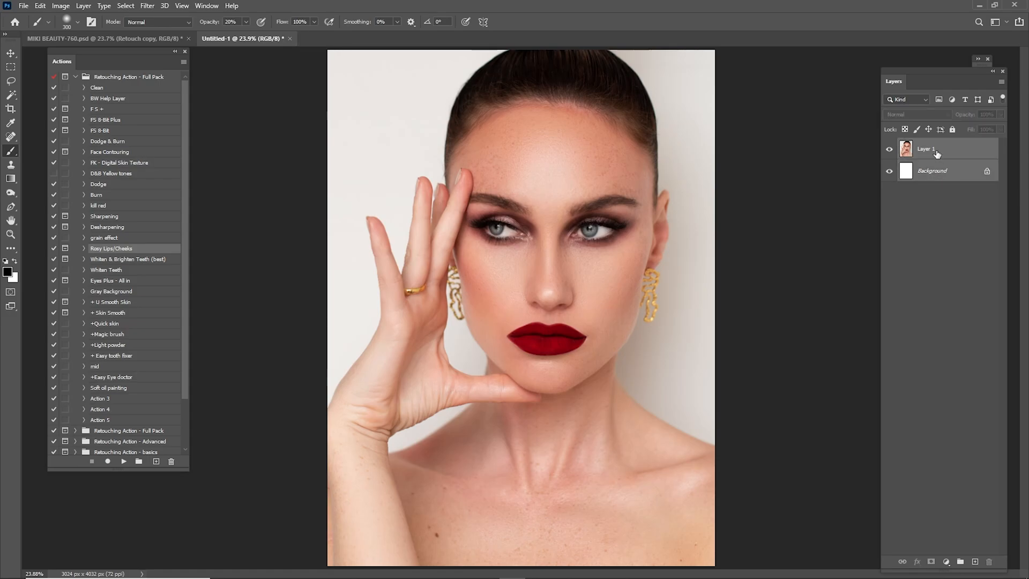
right_click(936, 154)
click(842, 445)
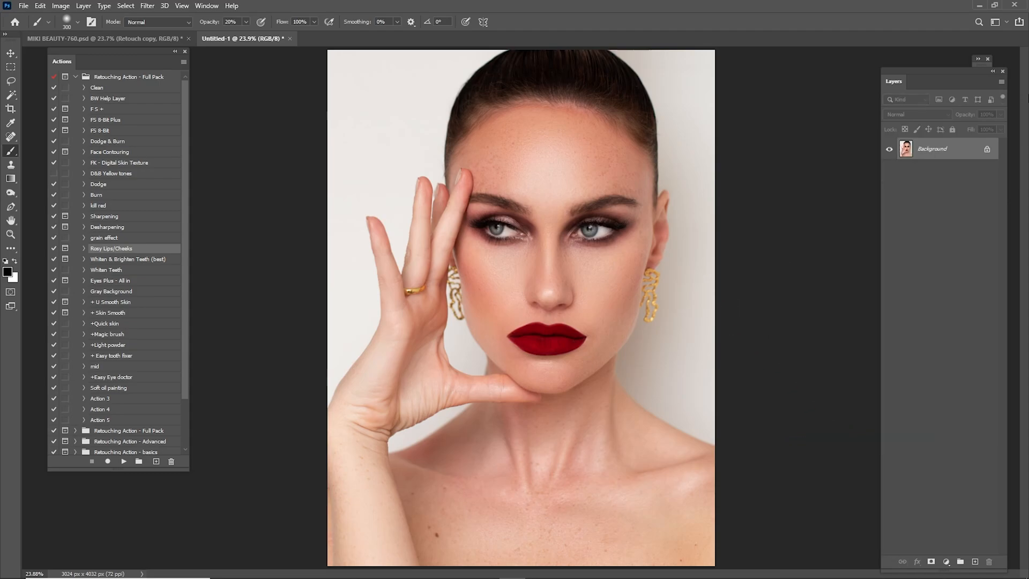
Try the CG 1, CG 2 and CG 3 grades from the Color Grade - White Skin action set, undoing each one
click(75, 77)
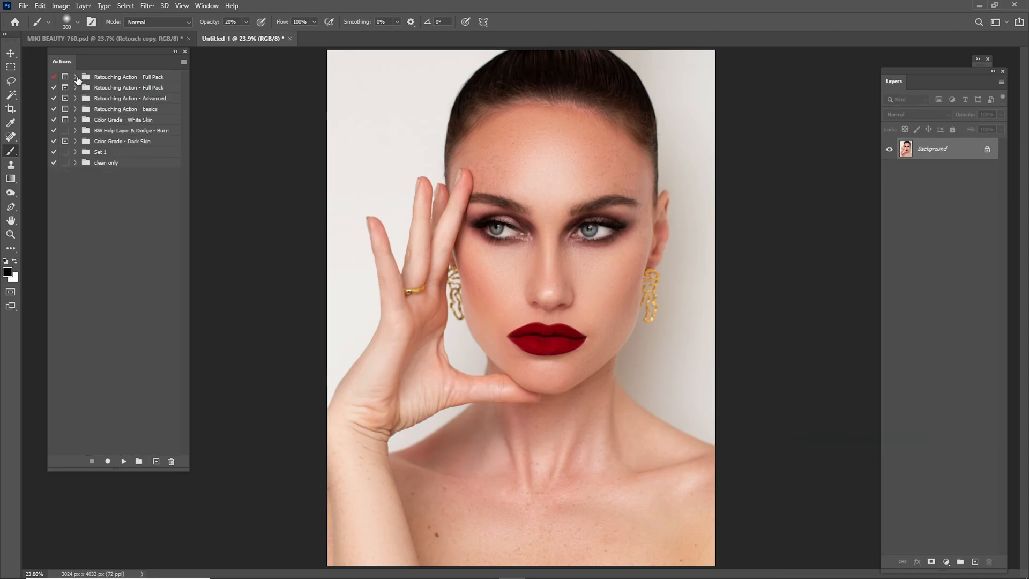
click(76, 120)
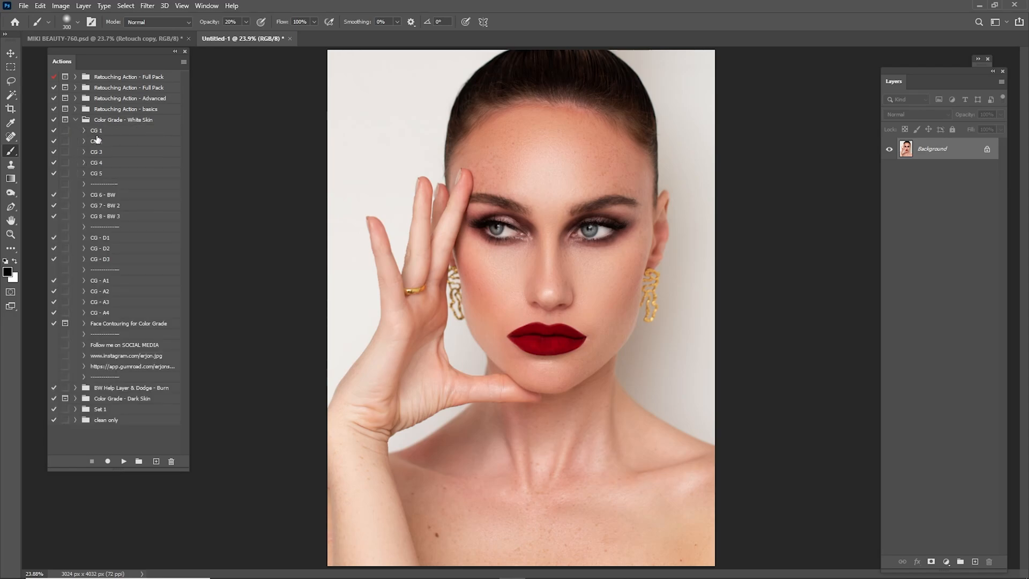
click(97, 133)
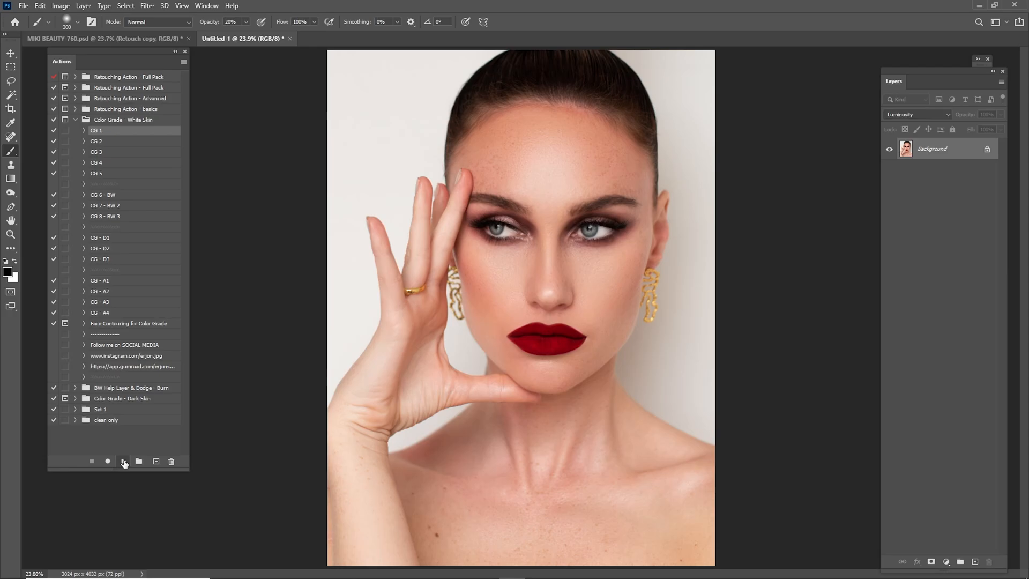
key(ctrl+z)
click(100, 141)
click(123, 461)
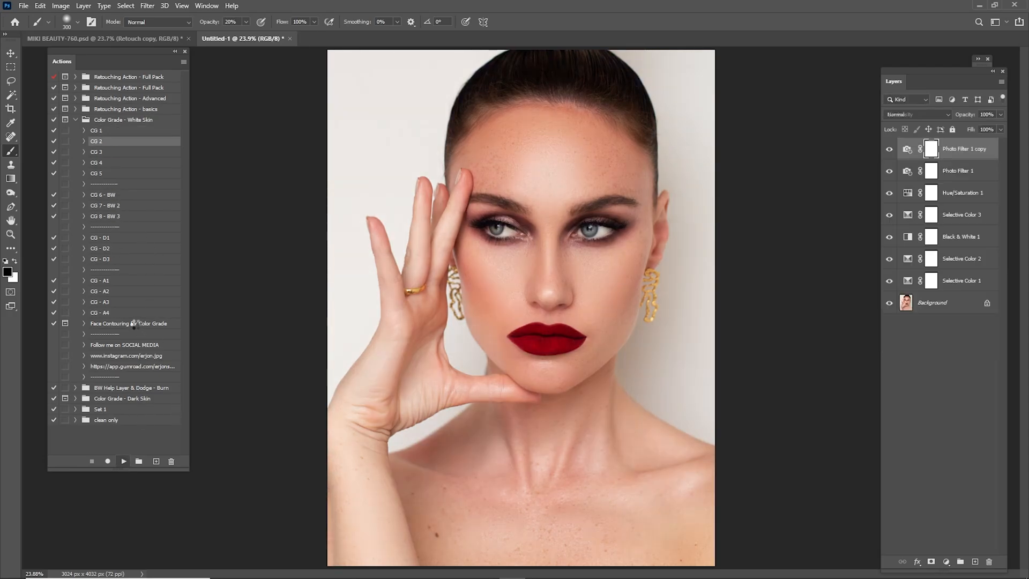
key(ctrl+z)
click(91, 152)
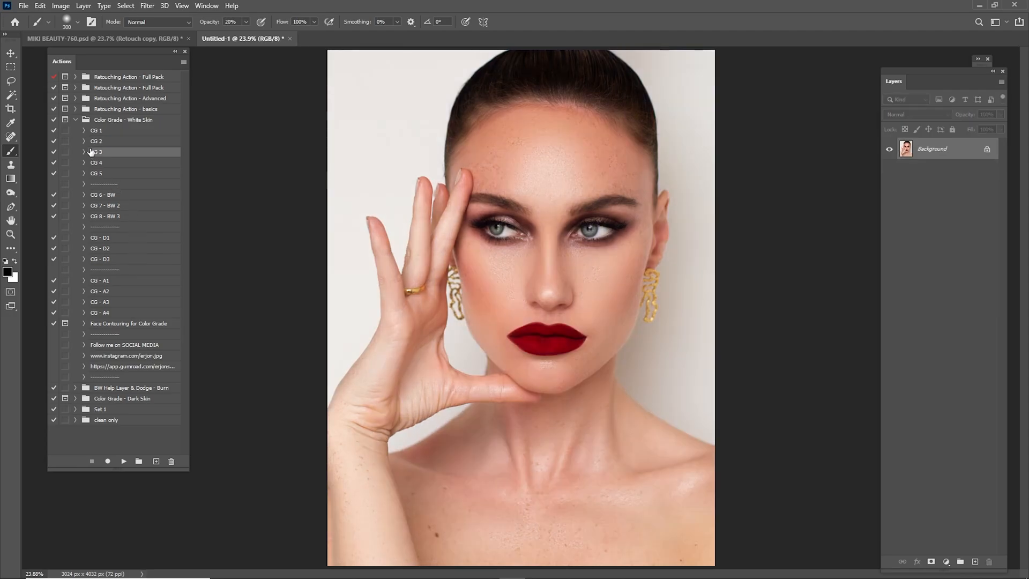
click(124, 462)
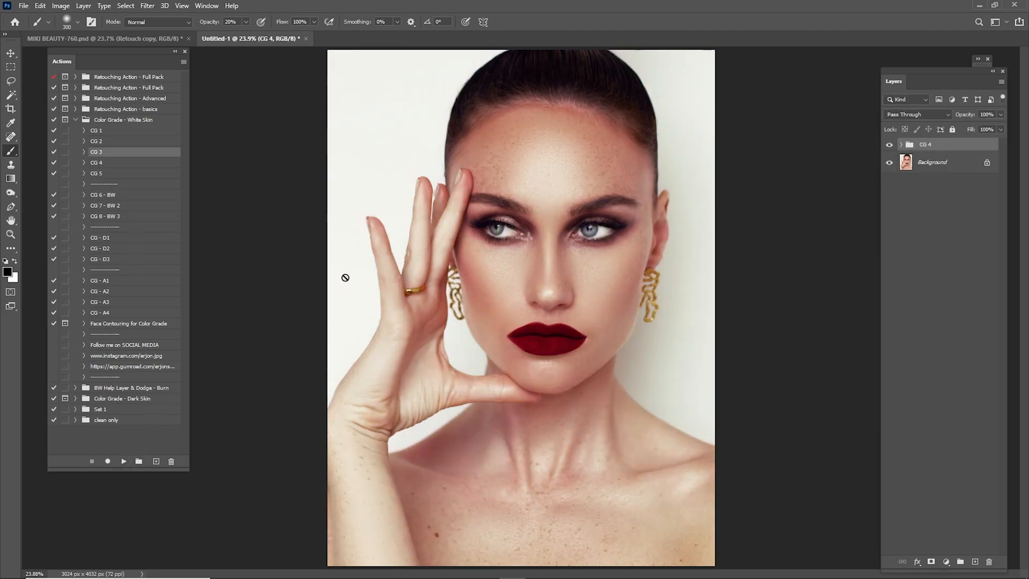
key(ctrl+z)
Try the CG 4 grade, check its adjustment layers and before/after effect, and delete its group
click(111, 162)
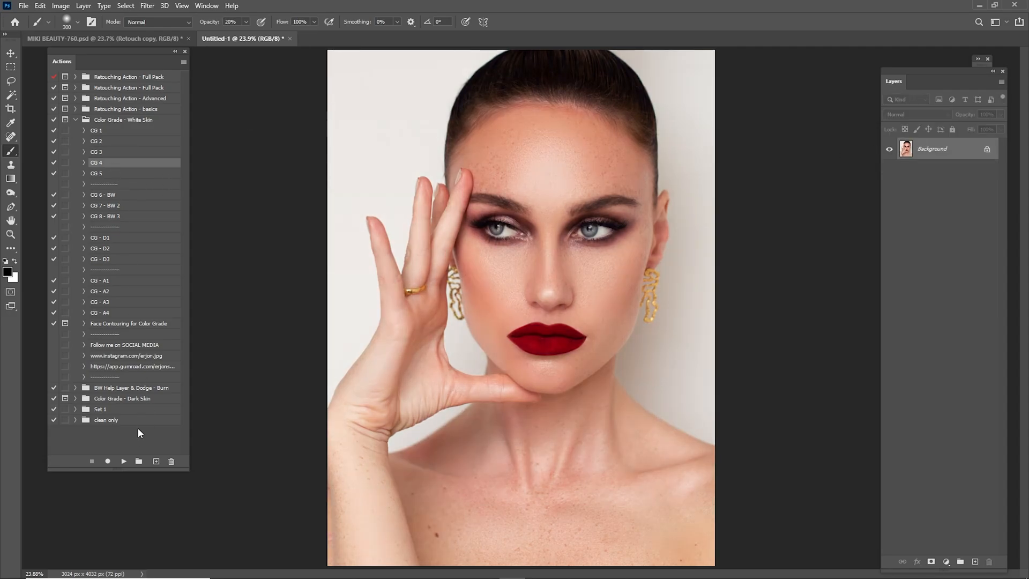
click(124, 462)
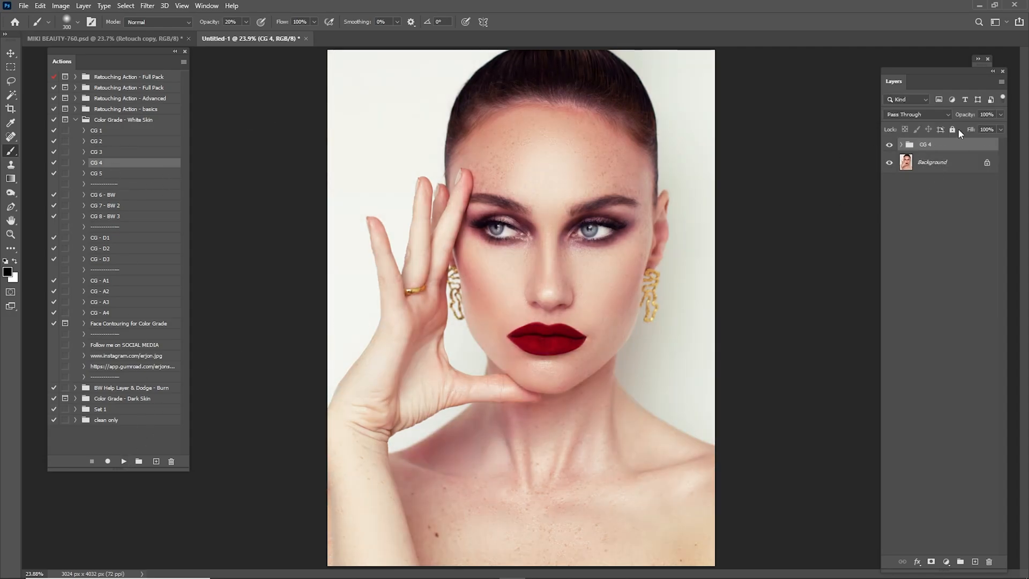
click(901, 145)
click(970, 227)
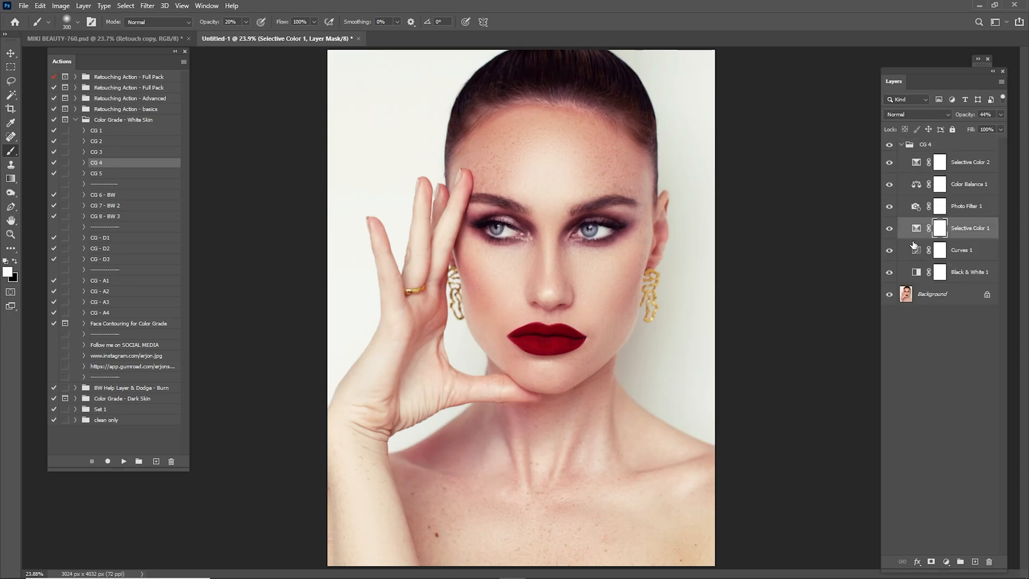
click(890, 250)
click(890, 250)
click(901, 144)
click(889, 145)
click(889, 145)
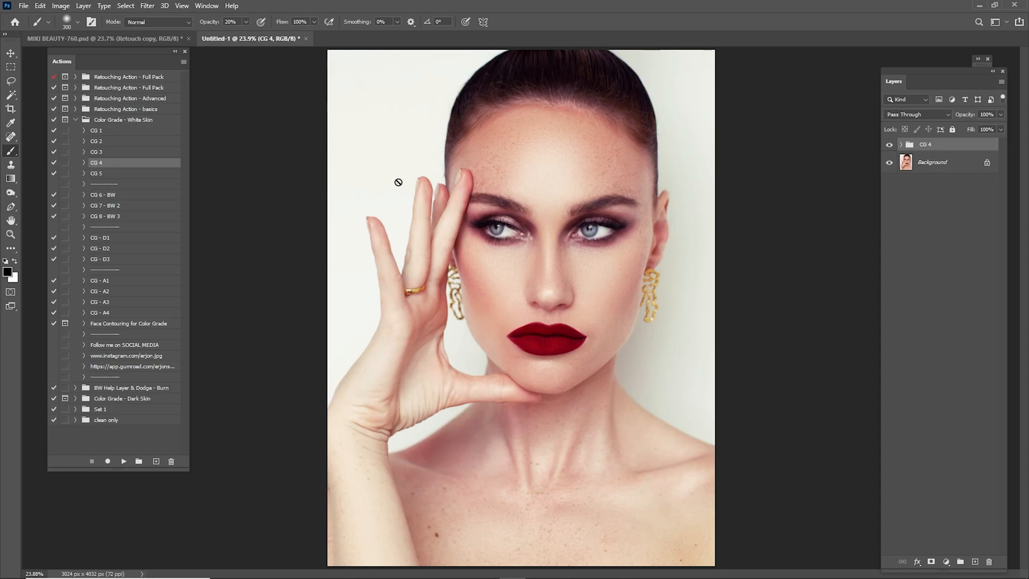
key(Delete)
Try the CG 5 grade on the portrait and delete its group
click(103, 174)
click(124, 462)
key(Delete)
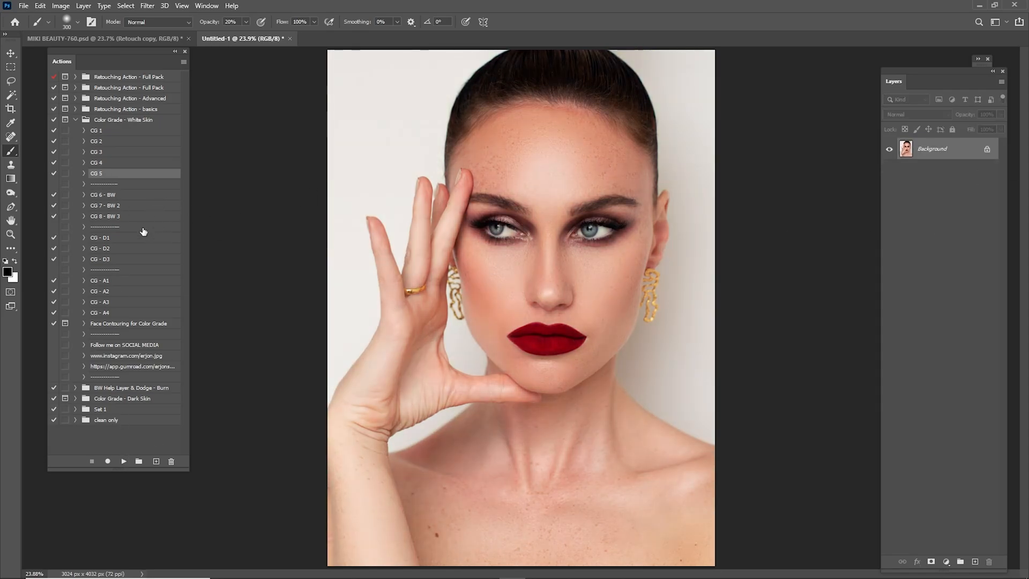
Try the CG - D1, CG - D2 and CG - D3 grades in turn, deleting each resulting group
click(118, 239)
click(124, 462)
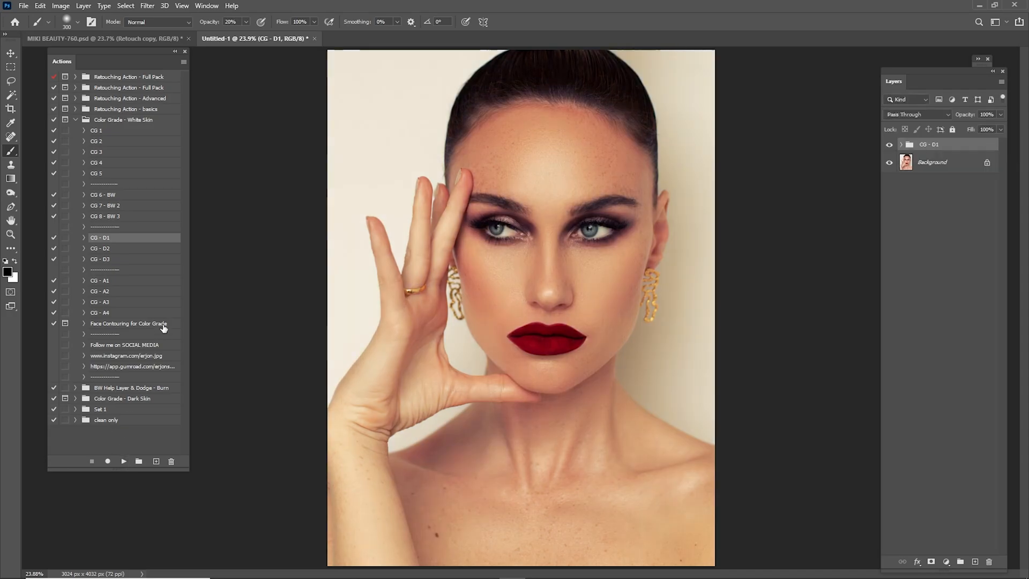
key(Delete)
click(121, 249)
click(124, 461)
key(Delete)
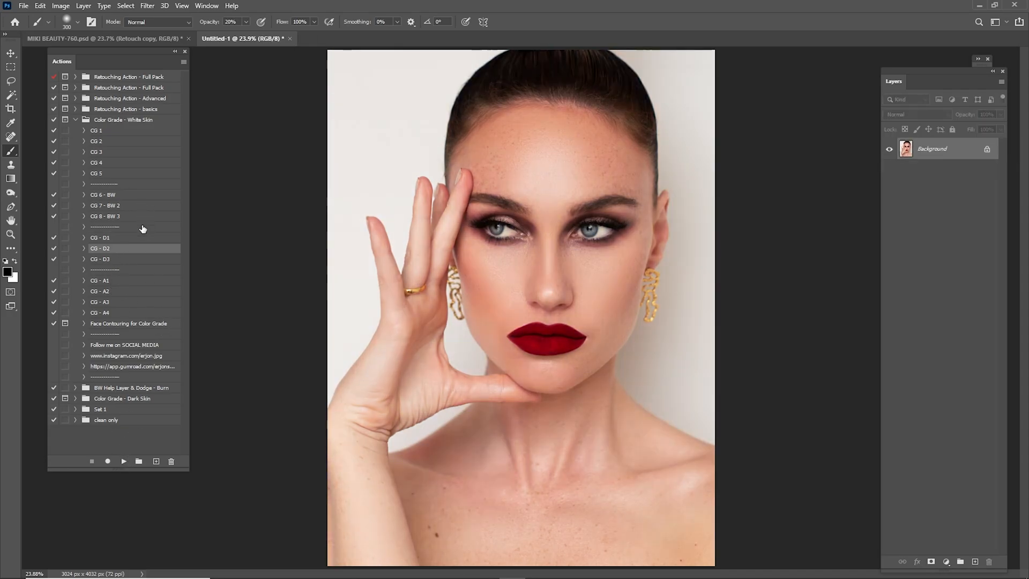
click(120, 259)
click(123, 461)
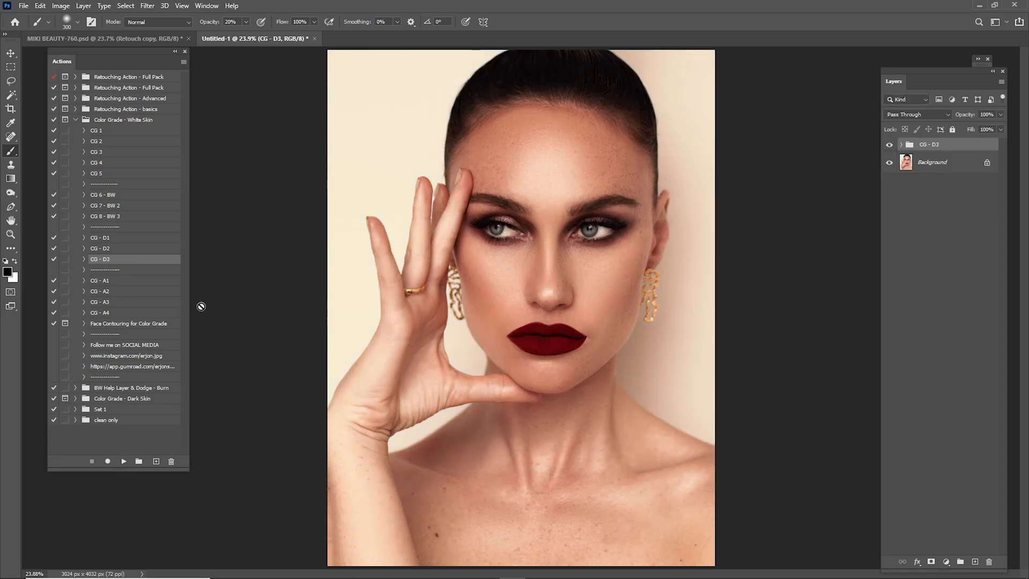
key(Delete)
Apply the CG - A1 grade to the portrait, compare before and after, and leave its group hidden
click(100, 281)
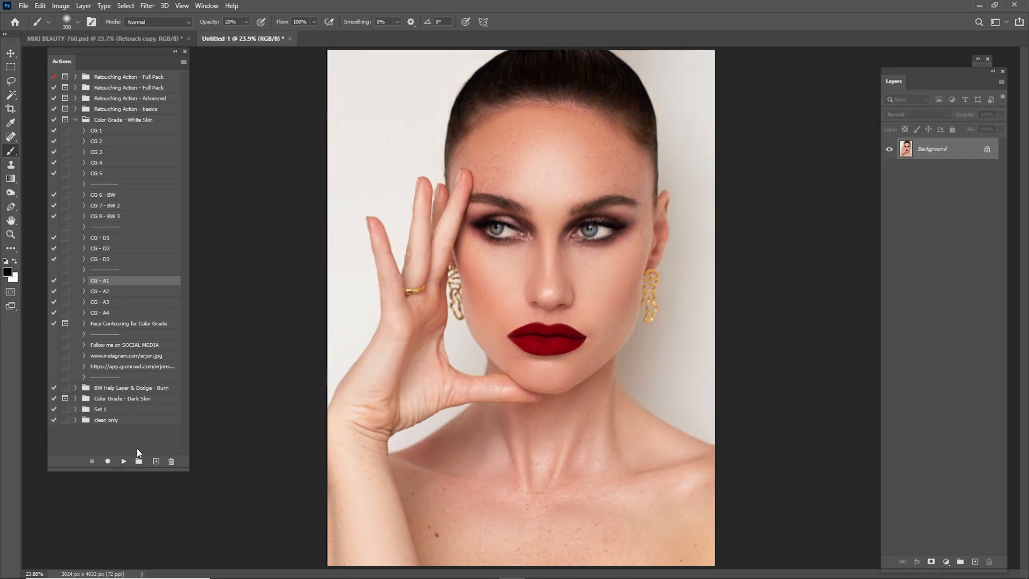
click(124, 462)
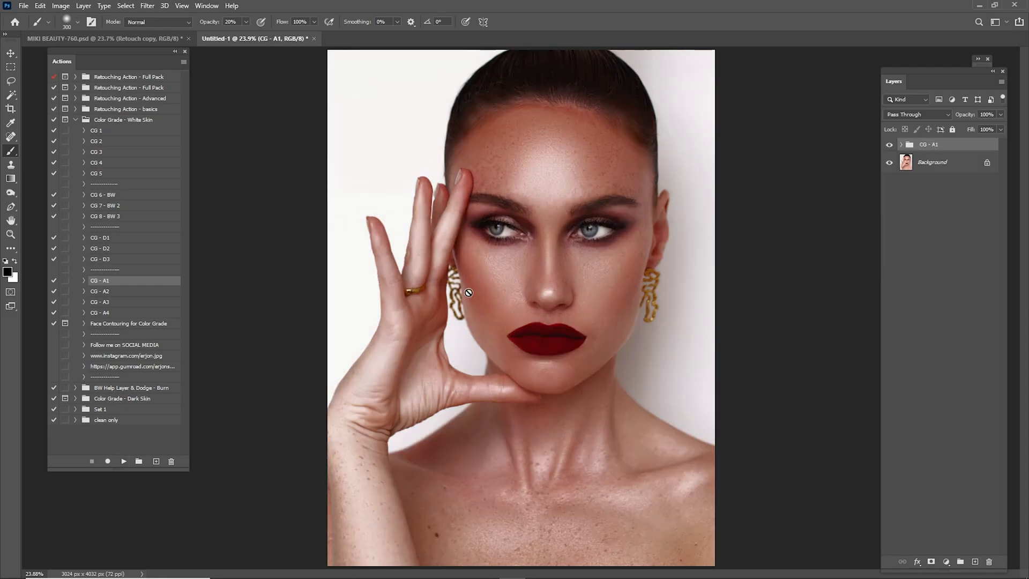
click(889, 145)
click(889, 145)
click(890, 145)
Copy the CG - A1 group into MIKI BEAUTY-760.psd and check its effect on the retouch there
key(v)
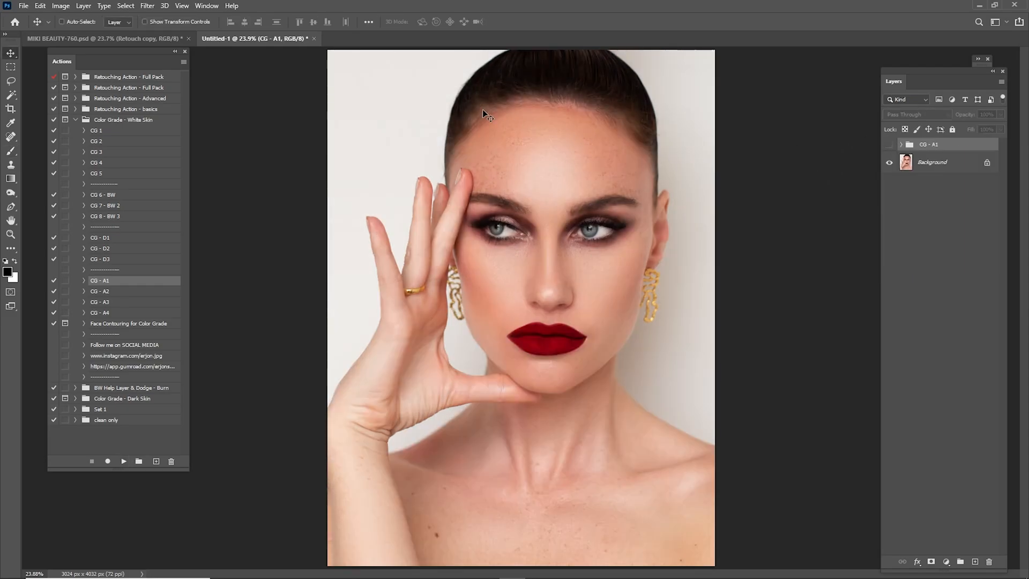
click(168, 38)
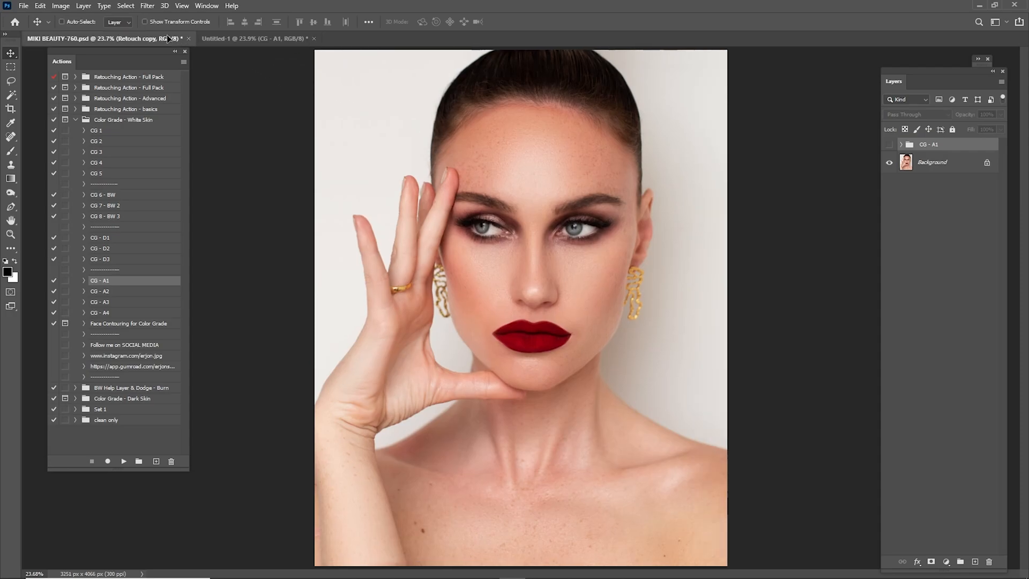
drag(168, 37, 473, 152)
click(889, 210)
click(889, 210)
Clear CG - A1 from Untitled-1 and try the CG - A2 and CG - A3 grades there, deleting each group
click(269, 40)
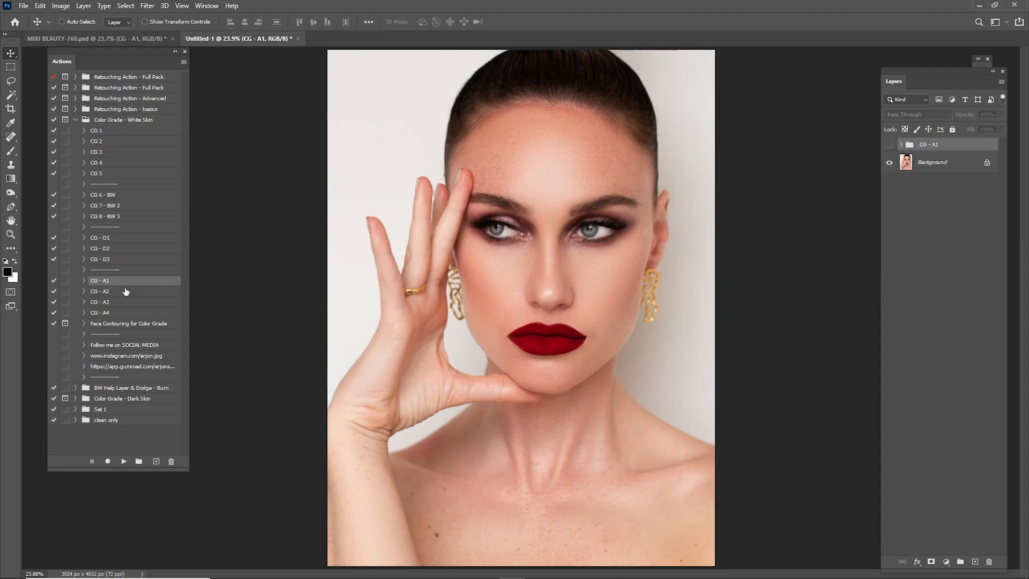
click(104, 294)
key(Delete)
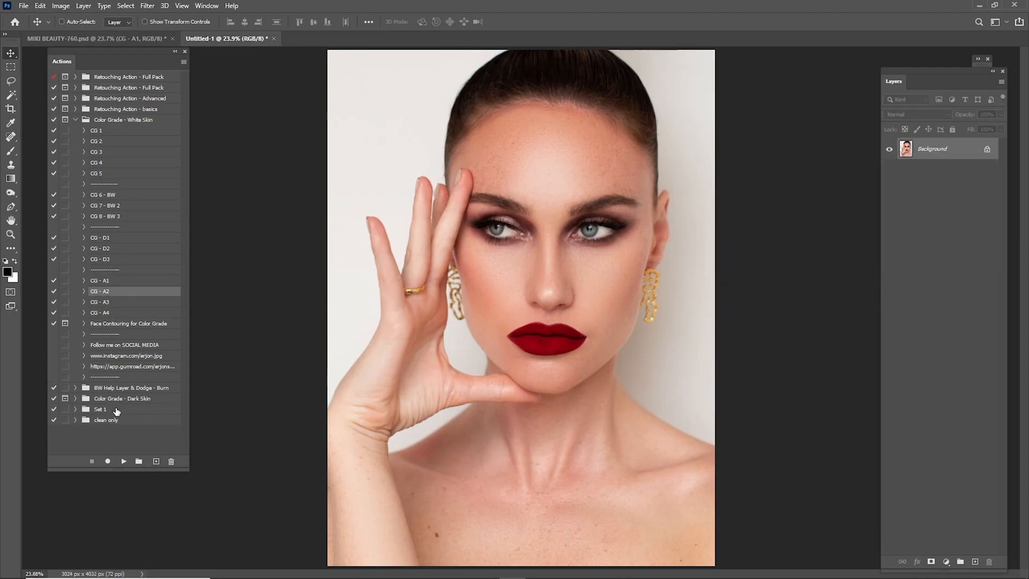
click(123, 460)
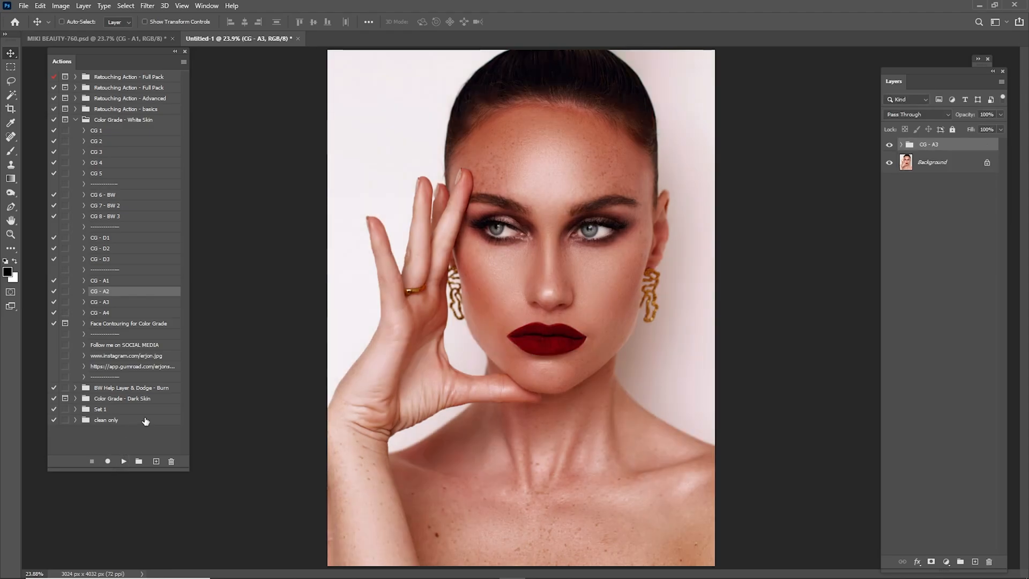
key(Delete)
click(123, 304)
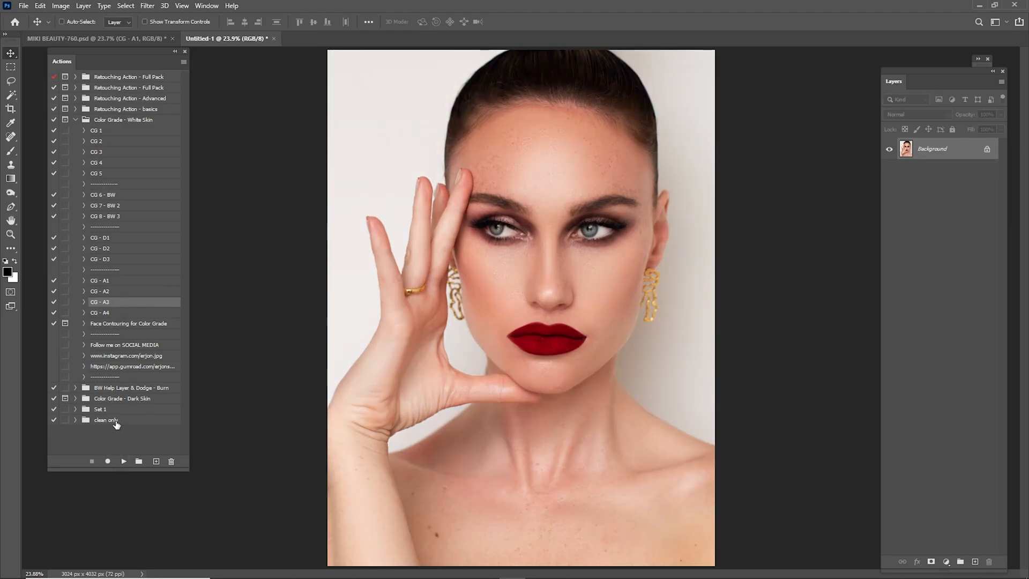
click(123, 461)
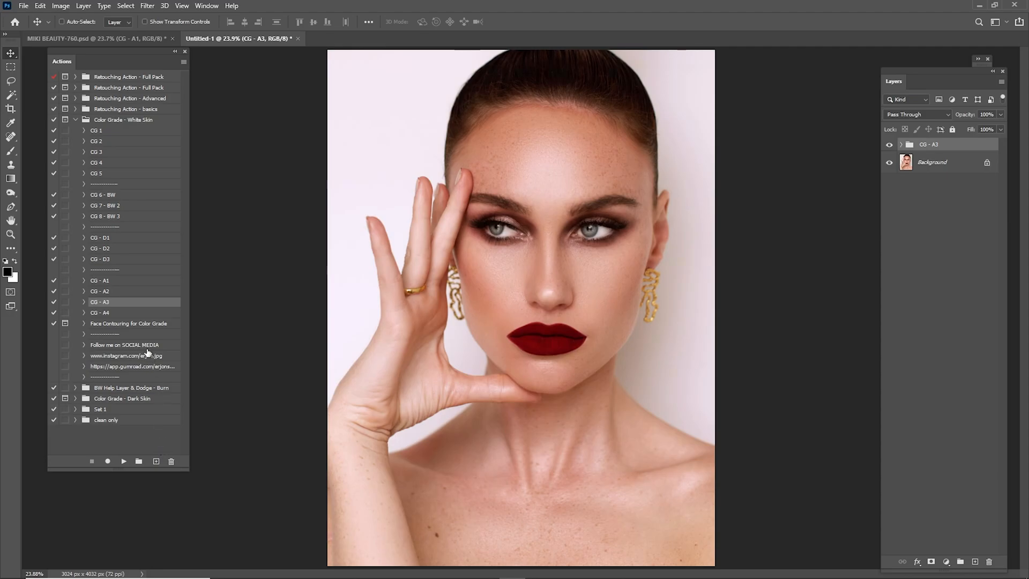
key(Delete)
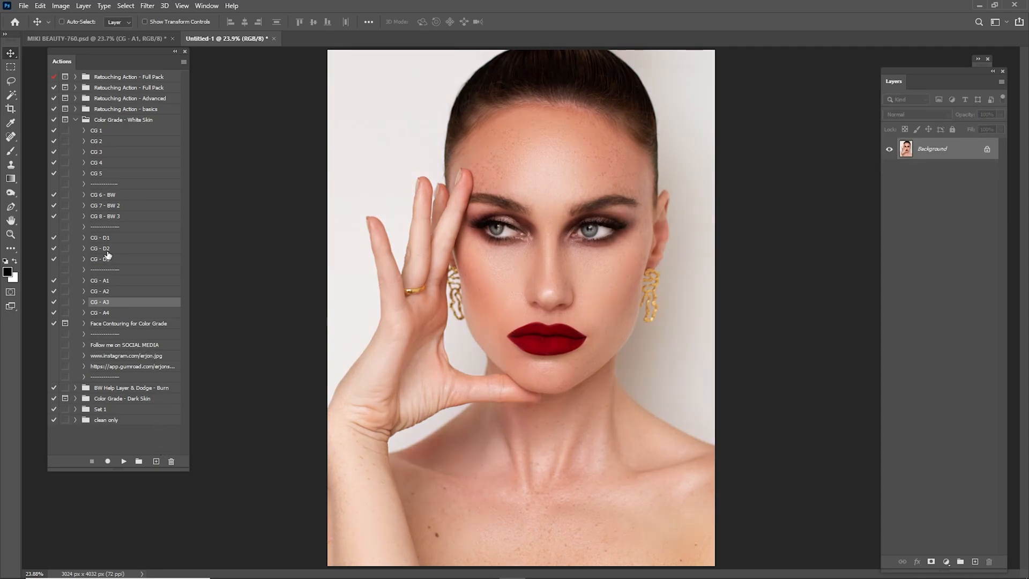
Apply the CG 3 action in Untitled-1 and copy the resulting grade group into MIKI BEAUTY-760.psd
click(108, 153)
click(123, 461)
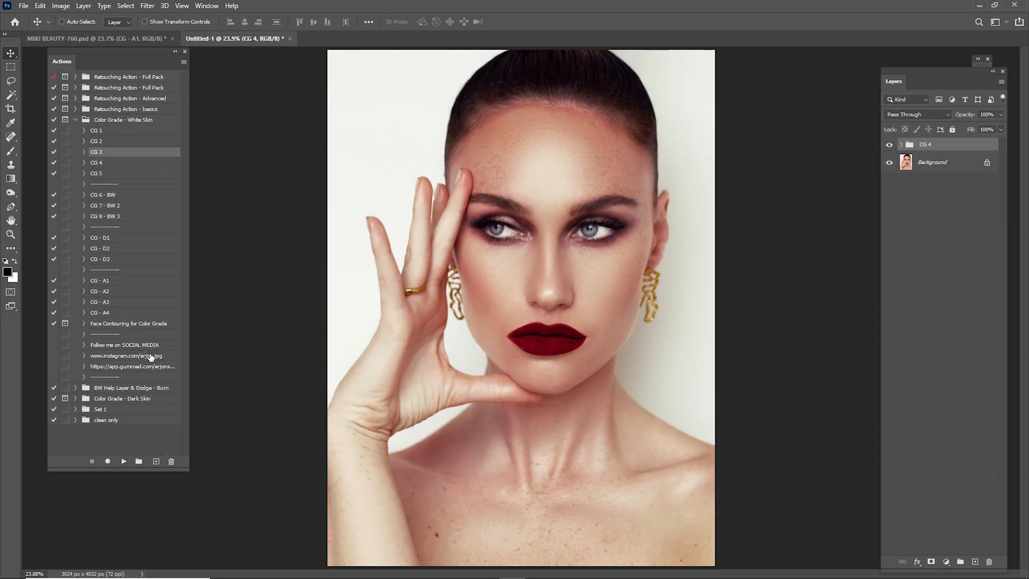
click(158, 37)
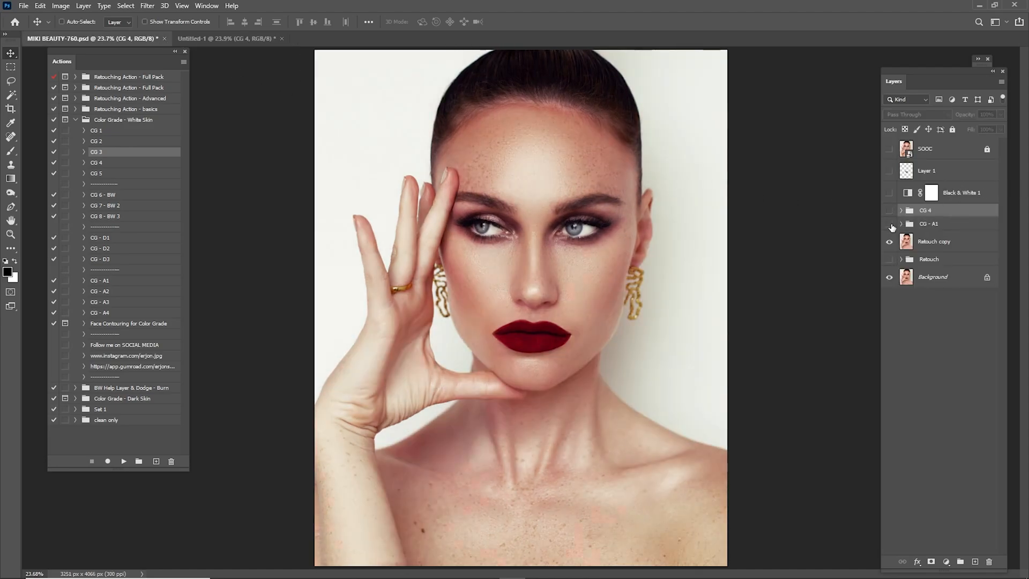
Duplicate the Retouch copy layer and switch the visible grade from the CG 4 group to CG - A1
click(889, 211)
mouse_move(917, 242)
mouse_down()
mouse_move(934, 247)
mouse_move(971, 453)
mouse_move(974, 560)
mouse_up()
click(889, 225)
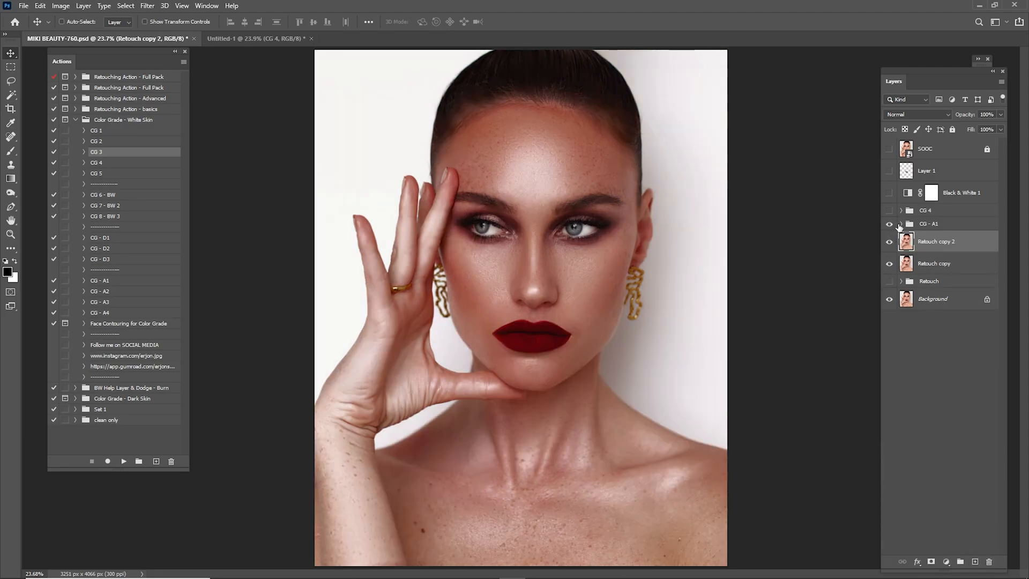
Expand the CG - A1 group and hide all its adjustment layers except Black & White 1
click(901, 224)
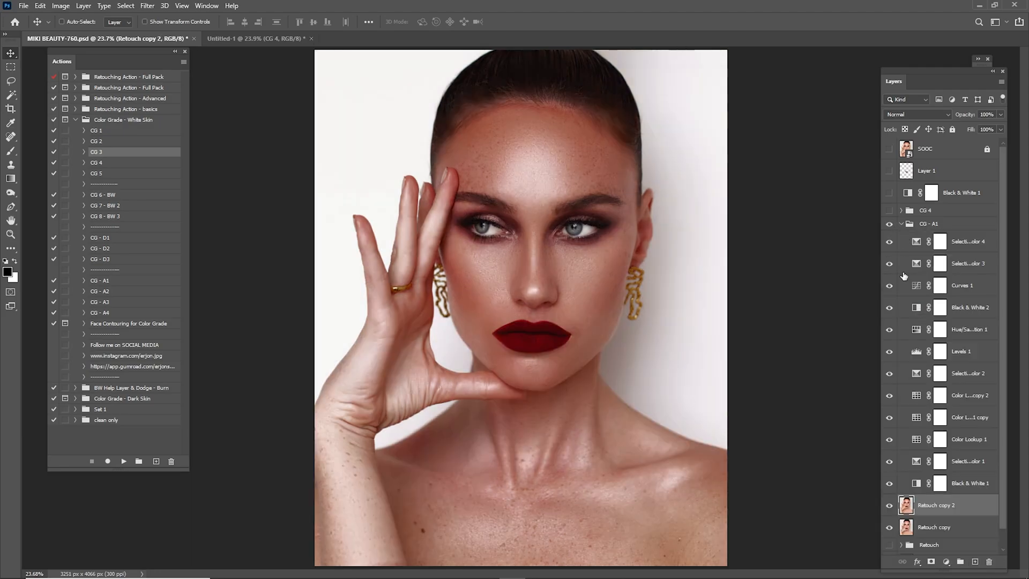
drag(890, 244, 890, 487)
click(890, 484)
click(939, 483)
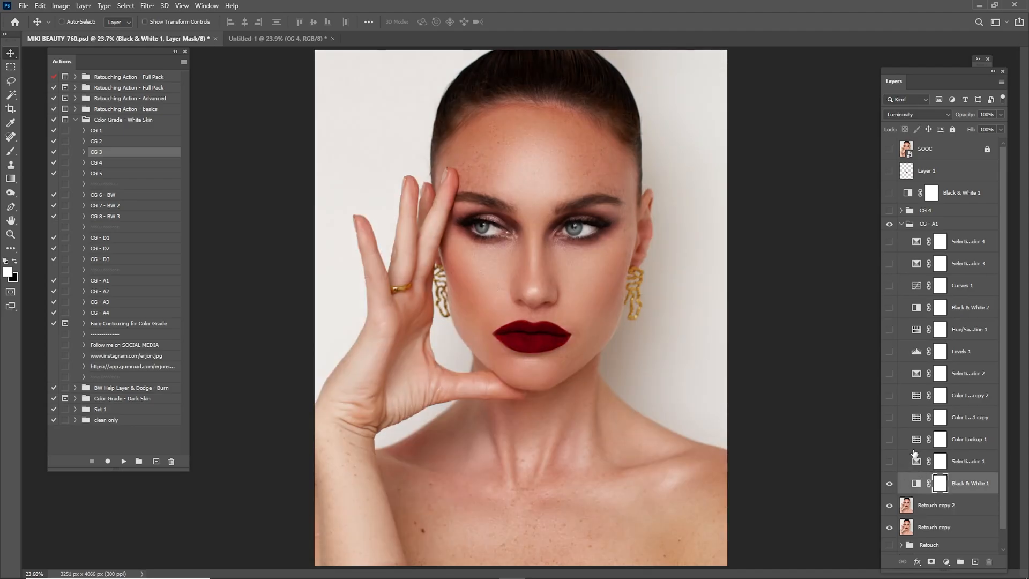
Show Selective Color 1, Color Lookup 1 and its two copies again in CG - A1, selecting each layer in turn
click(890, 461)
click(971, 466)
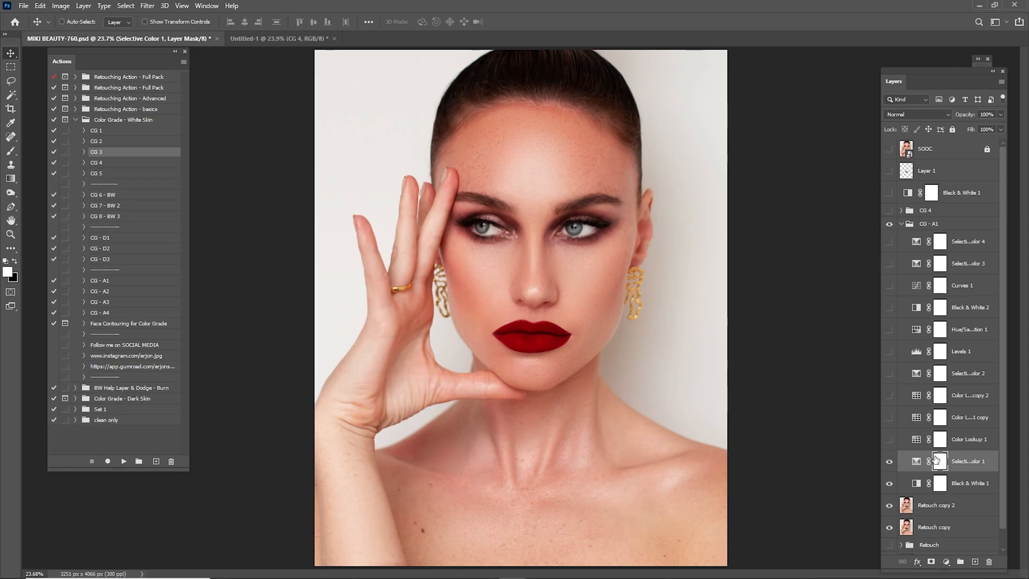
click(889, 439)
click(939, 439)
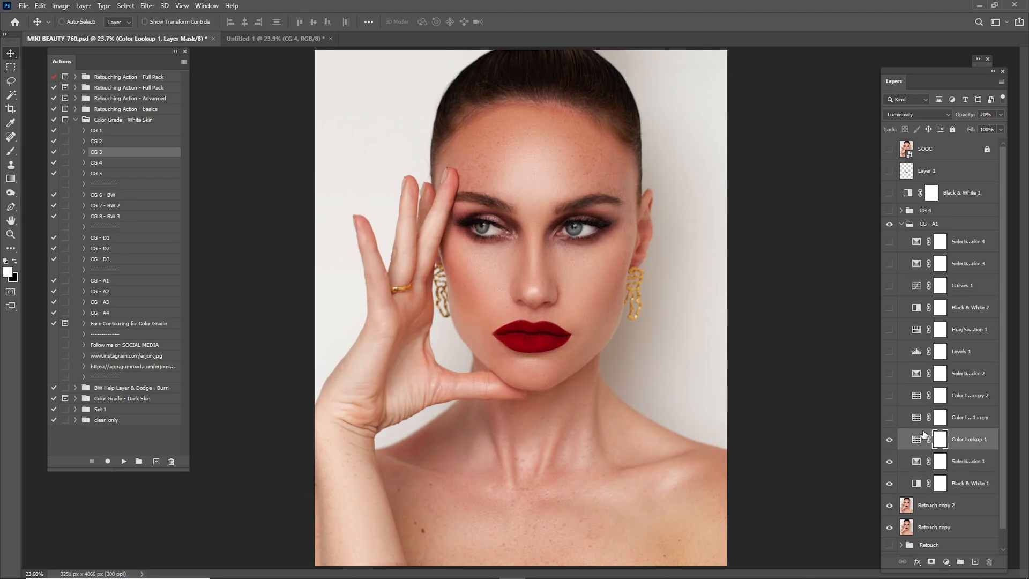
click(890, 417)
click(939, 417)
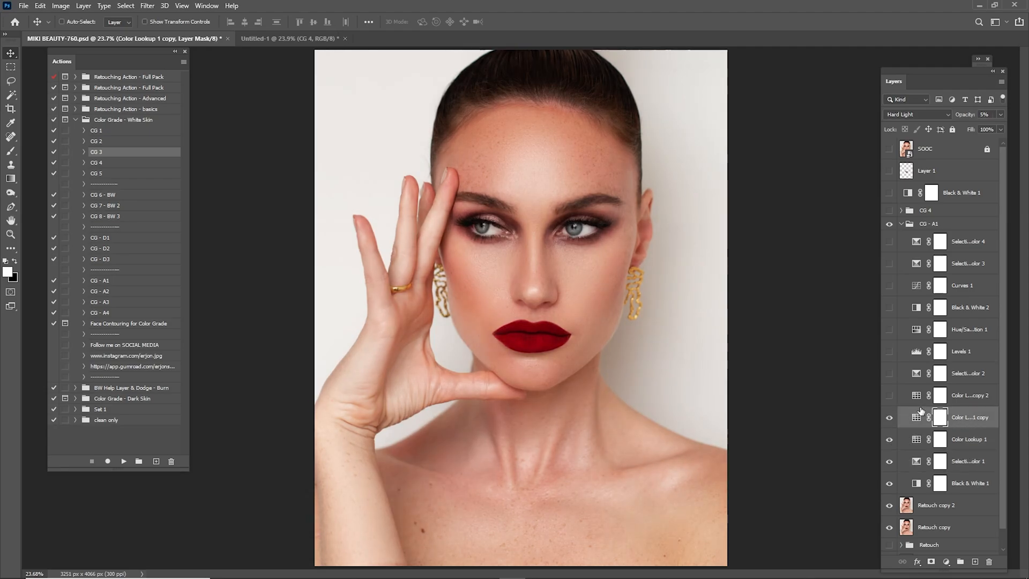
click(889, 396)
click(939, 396)
Show Selective Color 2, Levels 1 and Hue/Saturation 1 in CG - A1 and adjust the Levels 1 opacity
click(890, 374)
click(940, 374)
click(889, 352)
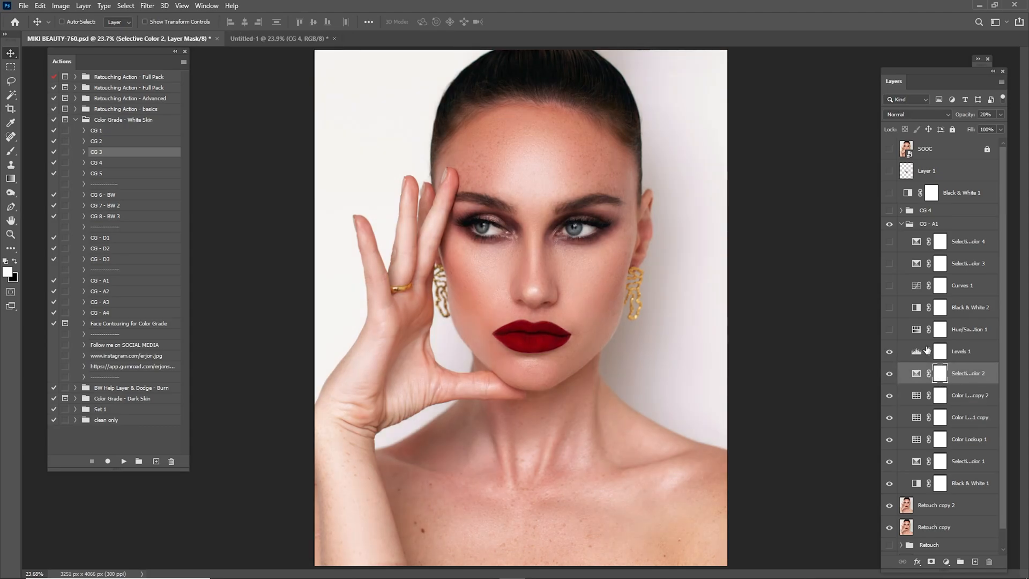
key(1)
click(889, 330)
click(962, 329)
click(967, 355)
key(5)
click(969, 334)
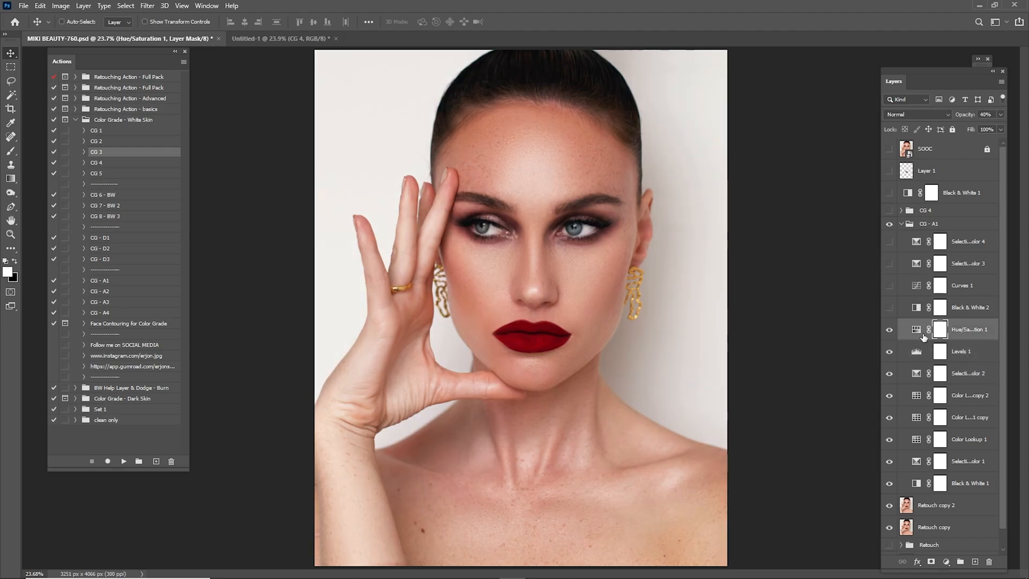
Show Black & White 2, Curves 1, Selective Color 3 and Selective Color 4 in CG - A1
click(889, 307)
click(927, 303)
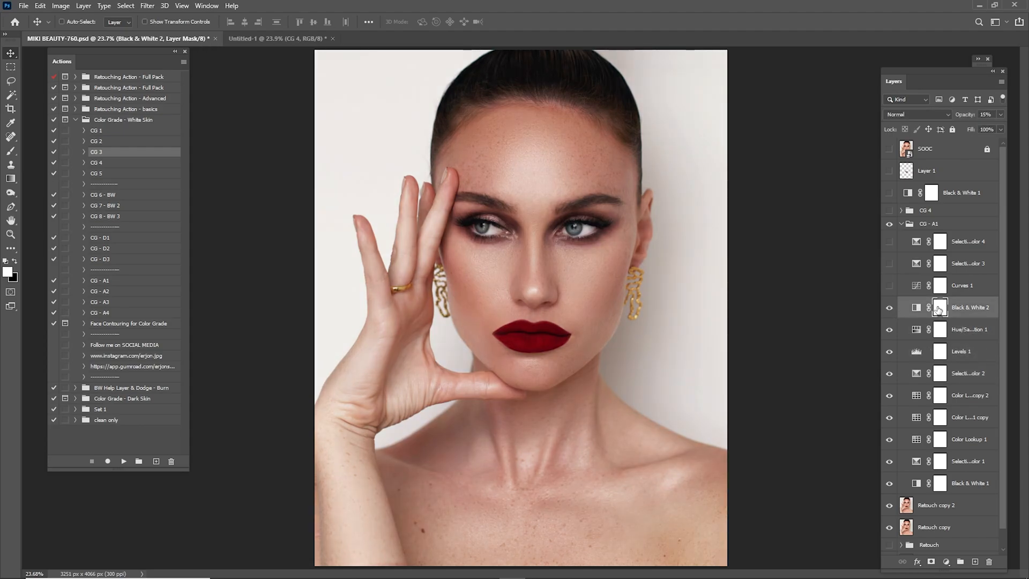
click(939, 286)
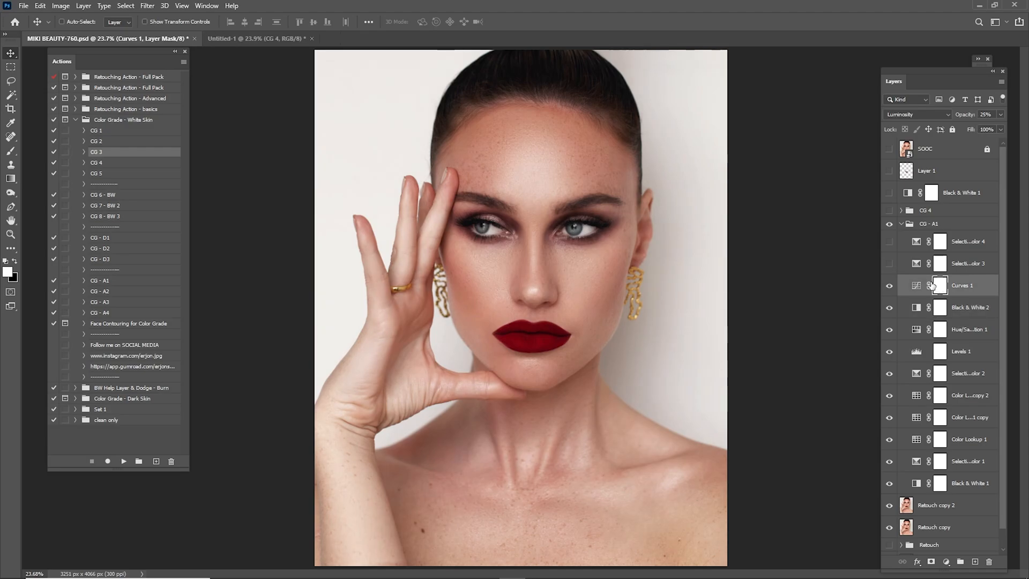
click(889, 289)
click(889, 263)
click(940, 263)
click(889, 241)
click(945, 242)
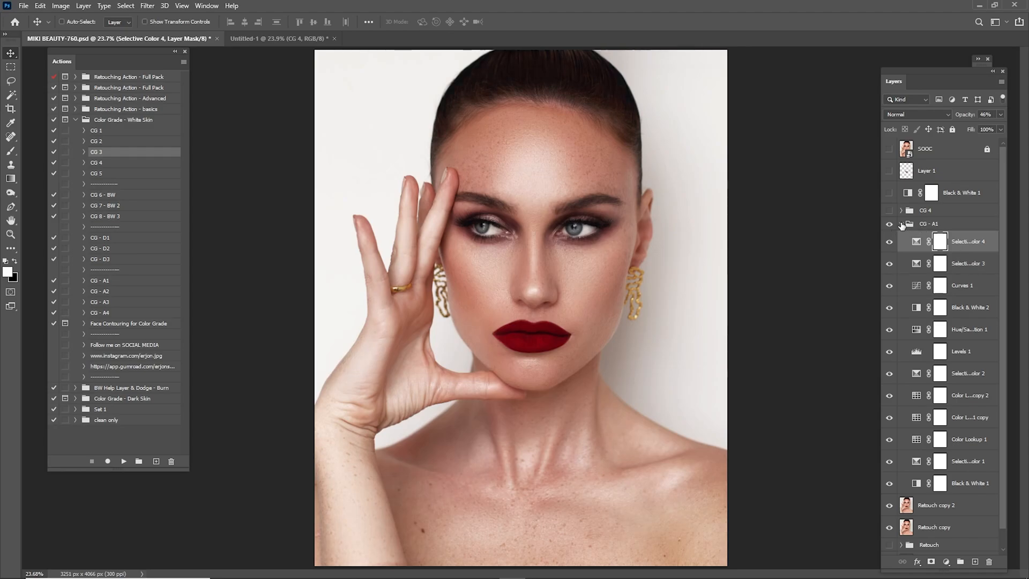
Collapse the CG - A1 group and compare the portrait with and without its grade
click(901, 224)
click(889, 224)
click(889, 224)
click(889, 224)
click(889, 224)
click(889, 224)
click(889, 224)
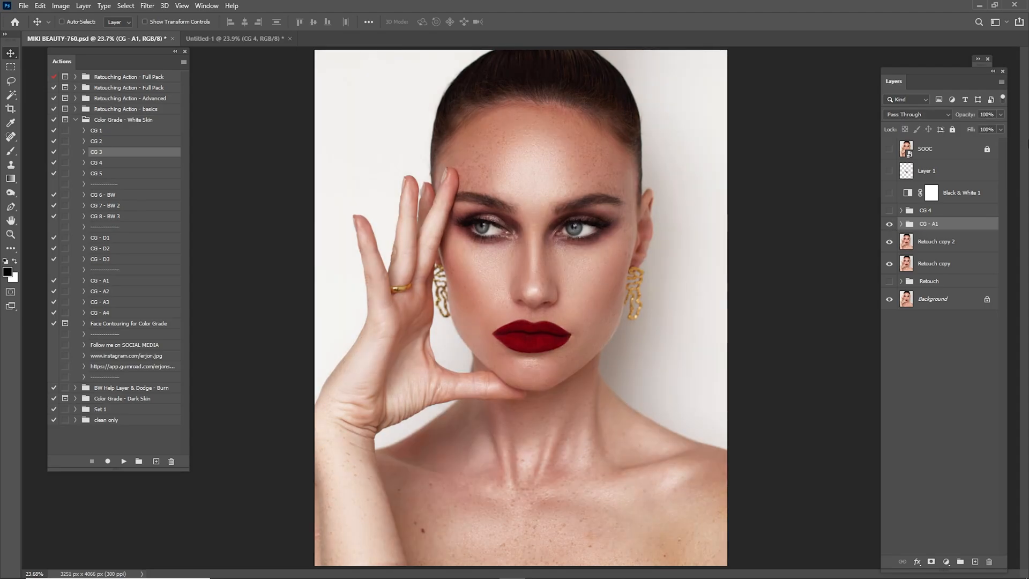
Set the CG - A1 group's opacity to 50%
click(988, 114)
text(5)
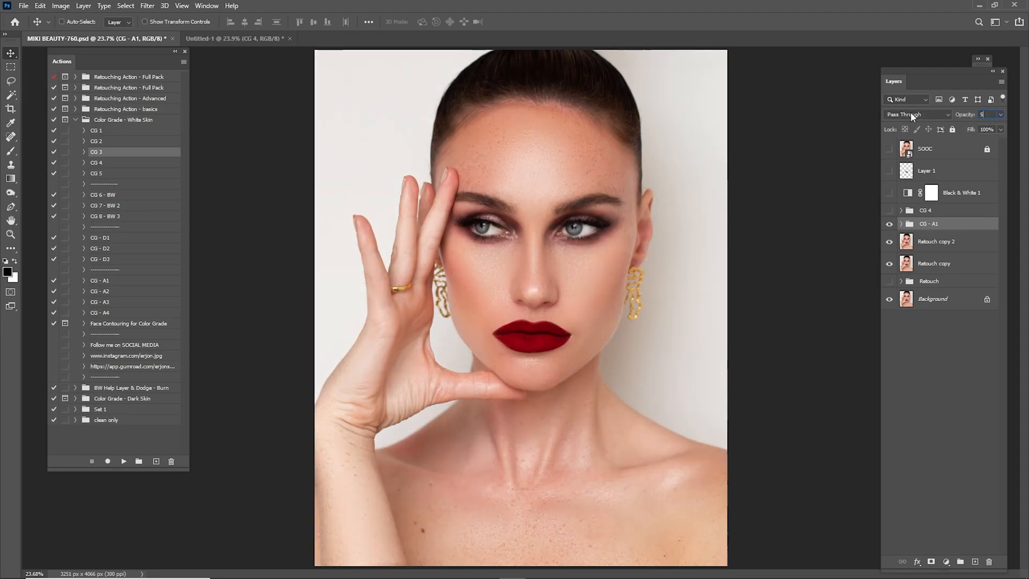
text(0)
key(Return)
Show and expand the CG 4 group, leaving only its Black & White 1 adjustment visible
click(889, 210)
click(901, 210)
drag(889, 228, 888, 358)
click(890, 359)
click(958, 346)
click(963, 360)
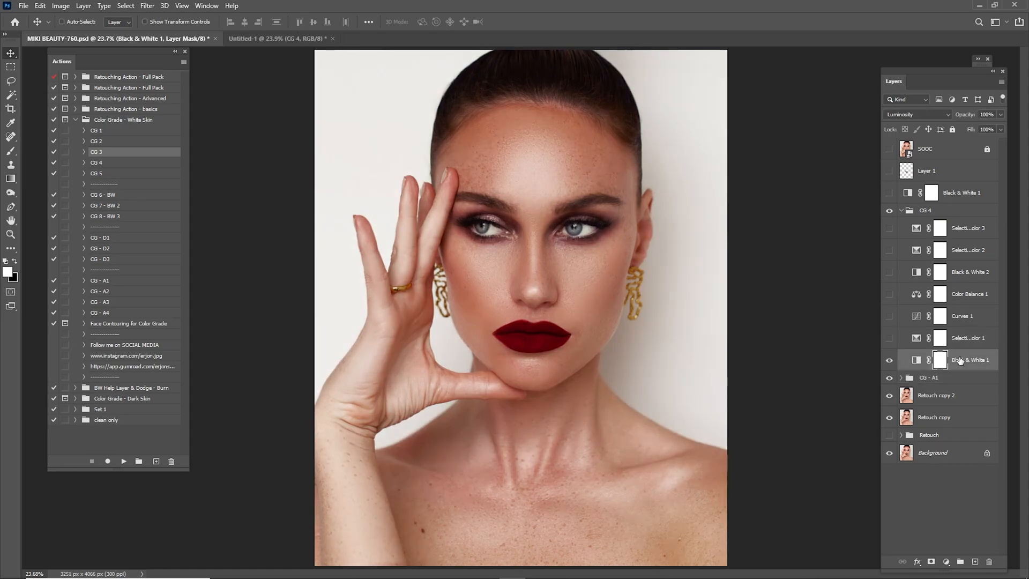
Show Selective Color 1 and Curves 1 in the CG 4 group and set the Curves 1 opacity to 22%
click(889, 339)
click(961, 337)
click(889, 316)
click(928, 320)
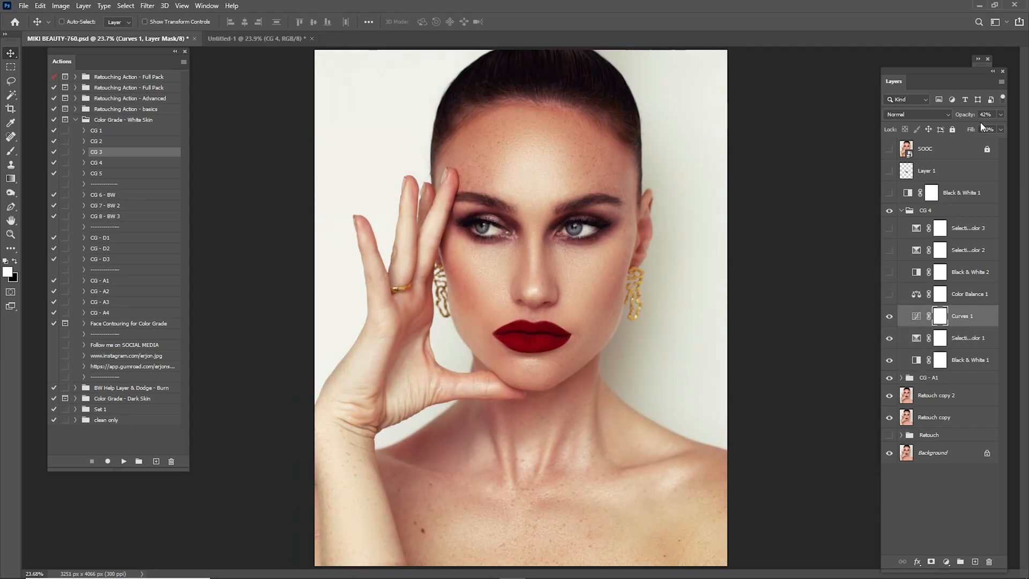
drag(969, 115, 1028, 127)
key(2)
key(2)
Show Color Balance 1 and Selective Color 2 in CG 4, keep Black & White 2 hidden, and collapse the group
click(889, 295)
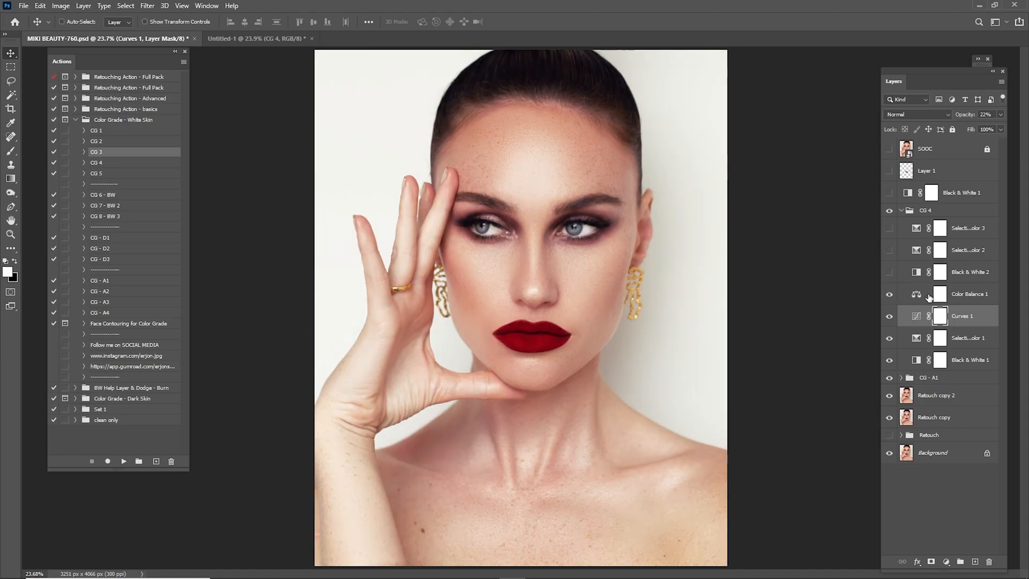
click(961, 299)
click(890, 276)
click(956, 275)
click(890, 272)
click(889, 250)
click(932, 250)
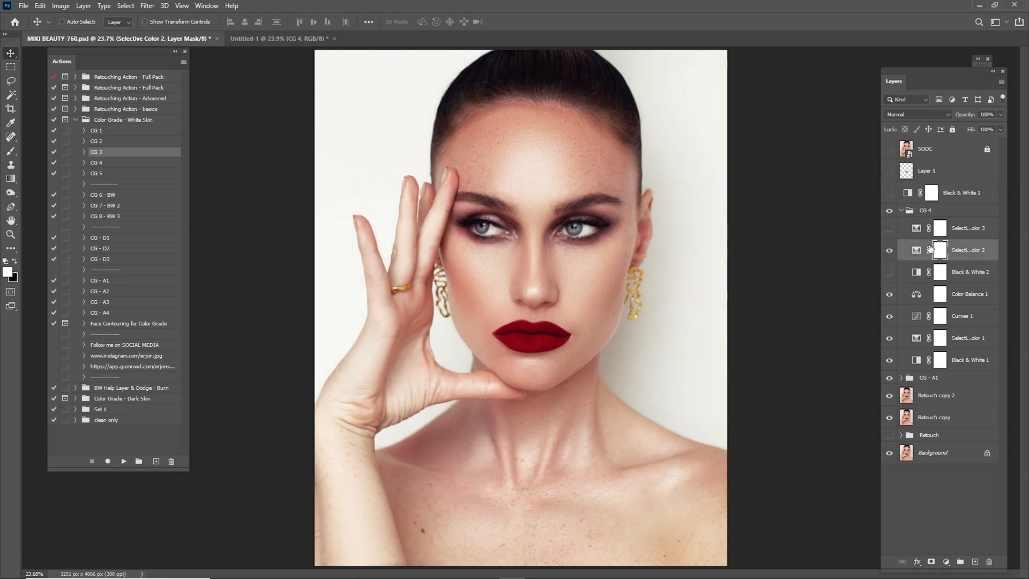
click(901, 210)
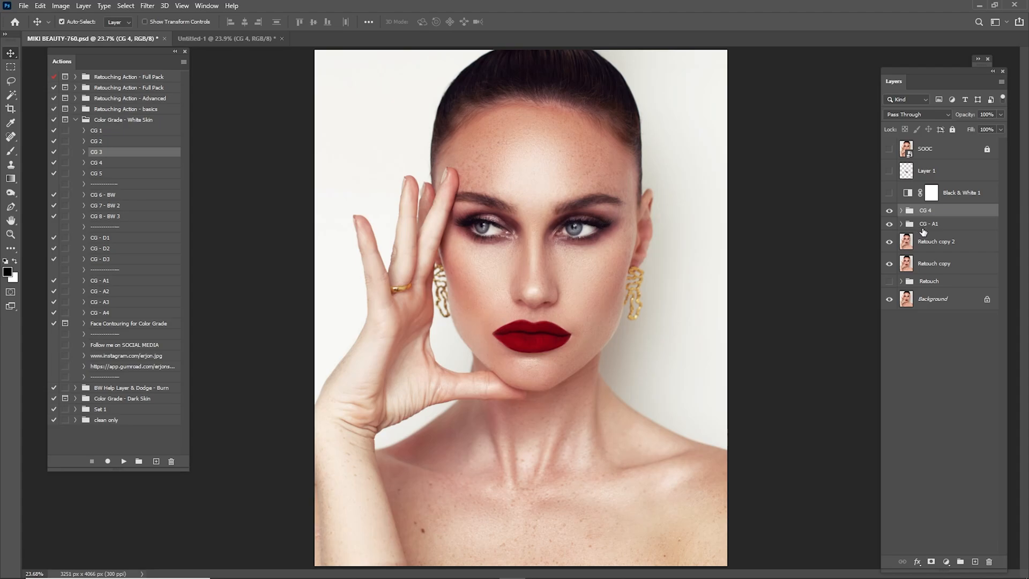
Group CG 4, CG - A1 and Retouch copy 2 into a new group named Color Grade
shift+click(933, 242)
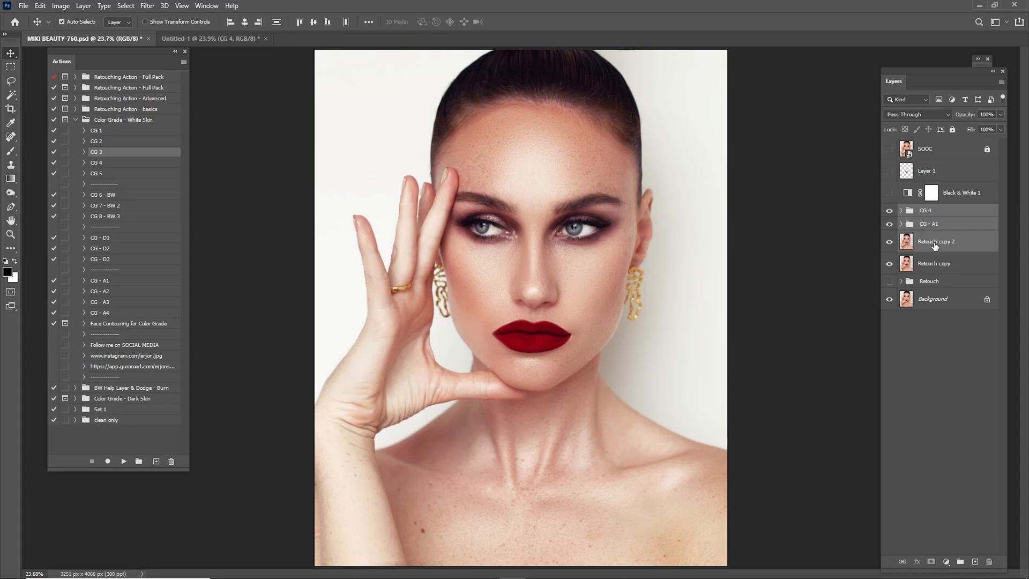
right_click(935, 239)
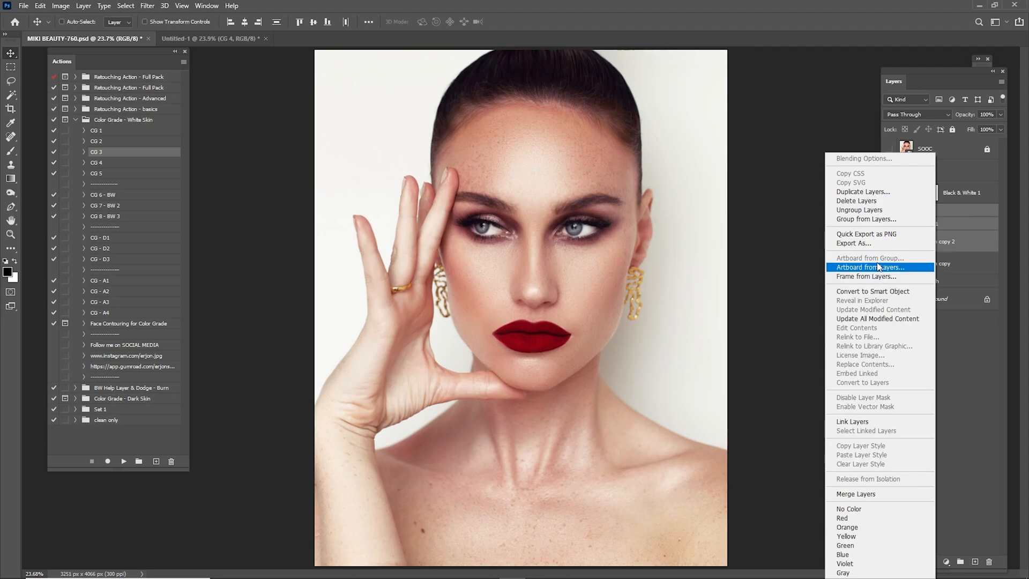
click(861, 220)
text(Color Grade)
key(Return)
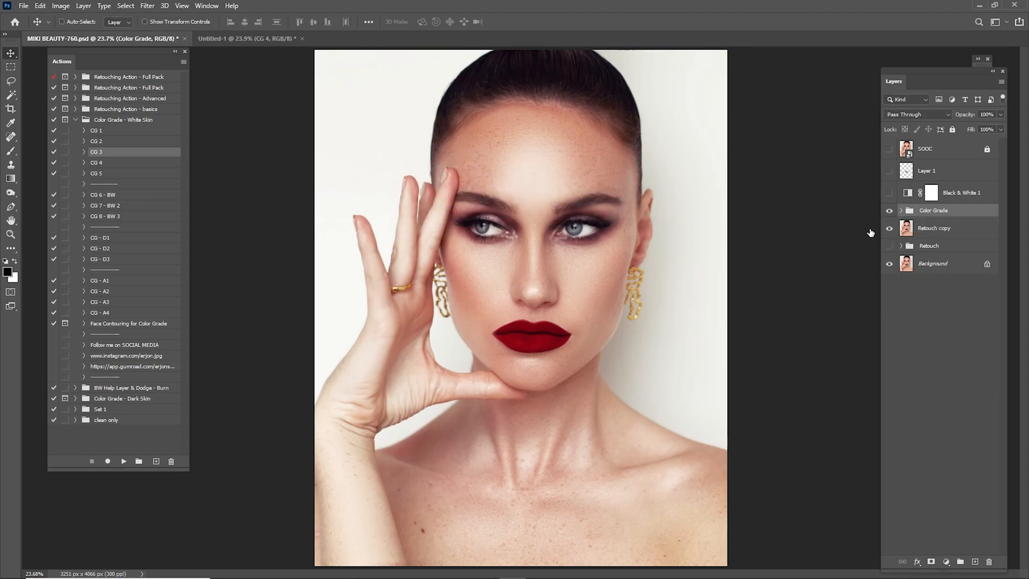
Compare the portrait with and without the Color Grade group
click(889, 212)
click(889, 212)
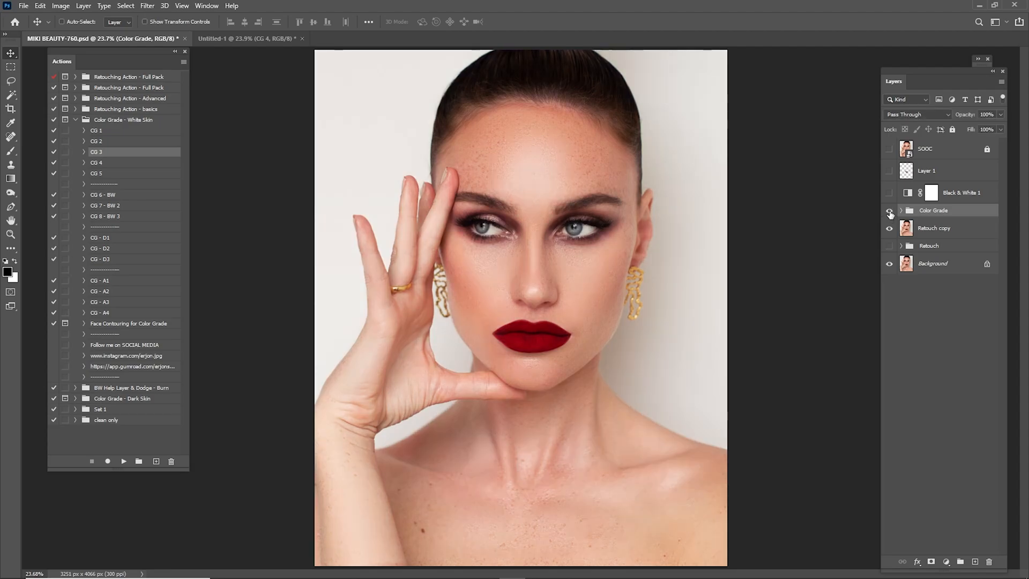
click(889, 211)
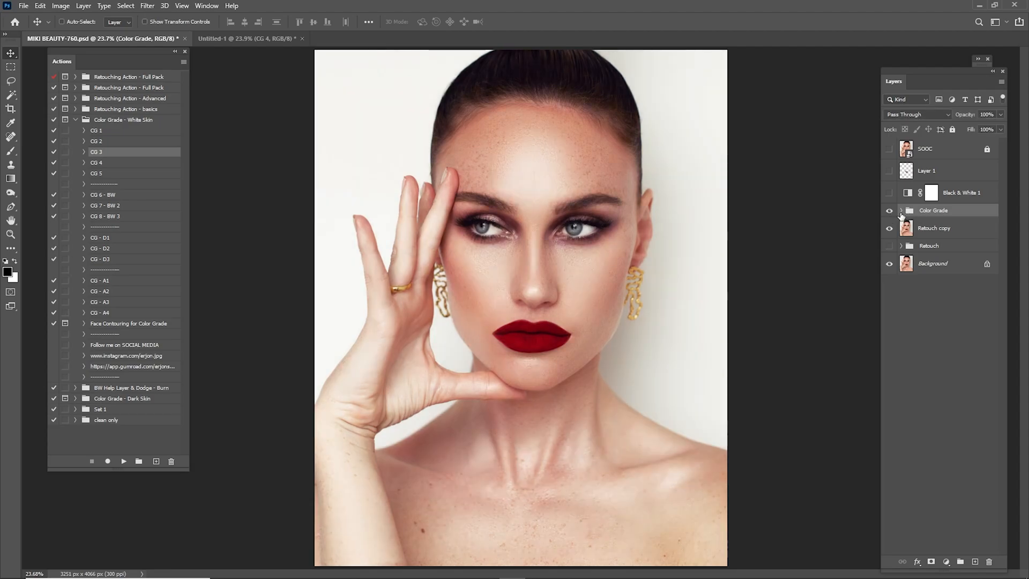
Add a Selective Color adjustment above CG 4 and adjust the Yellows, with cyan at about -66%
click(901, 211)
click(957, 227)
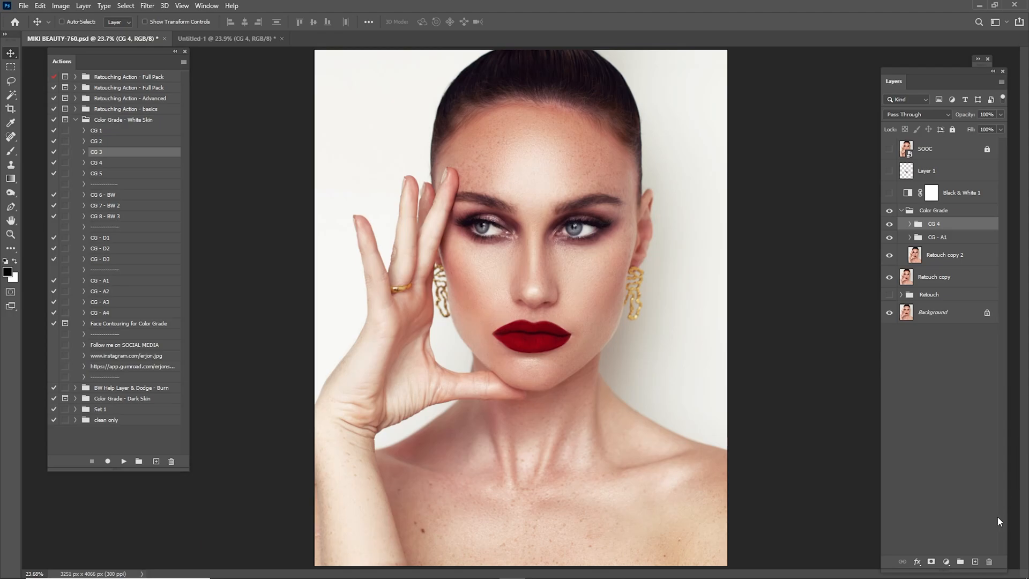
click(945, 561)
click(964, 556)
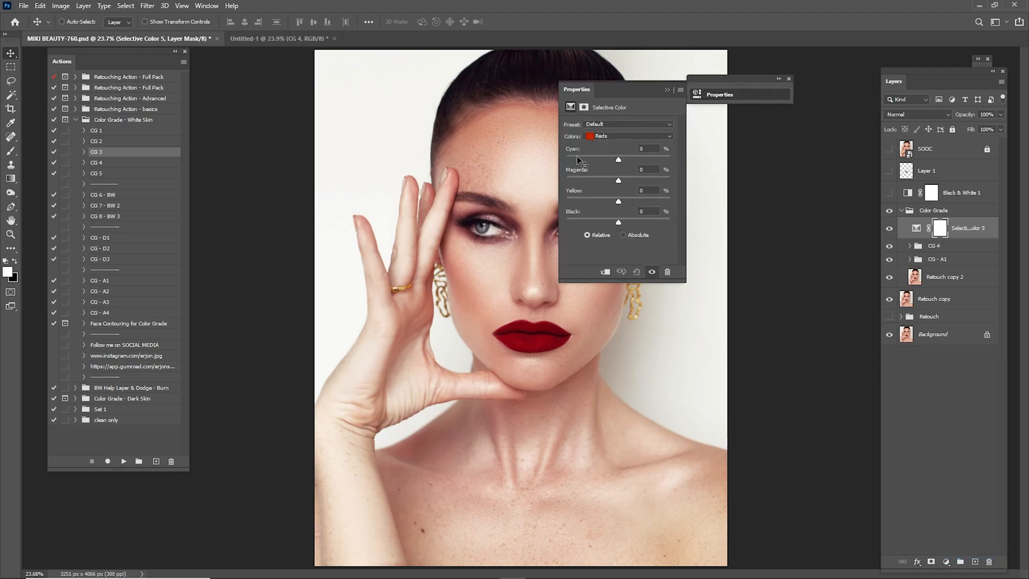
click(600, 136)
click(606, 146)
drag(631, 91, 751, 90)
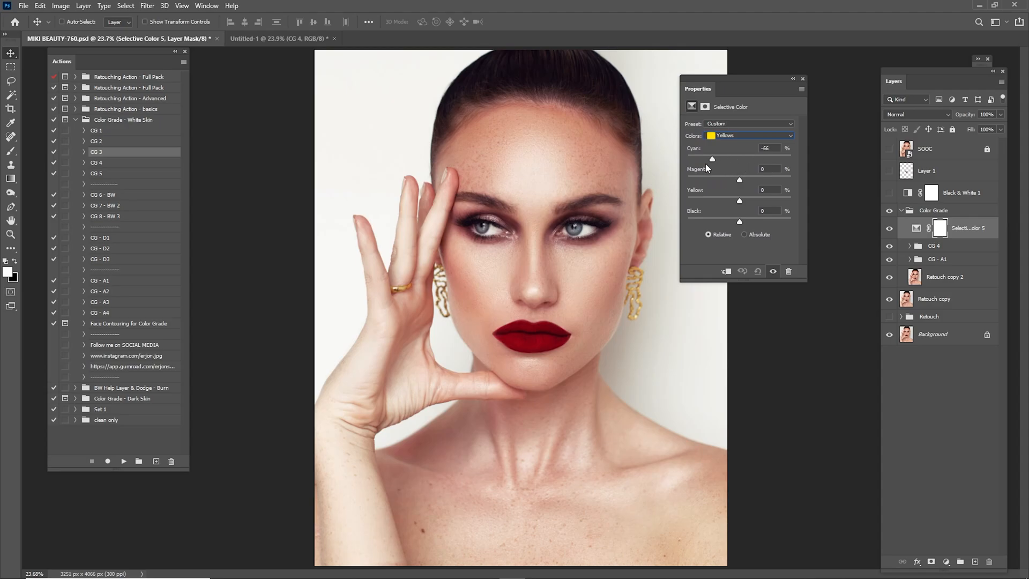
drag(737, 166, 735, 205)
Close the adjustment's properties and set the Selective Color 5 layer's opacity to 0%
click(795, 79)
drag(965, 119, 940, 123)
text(0)
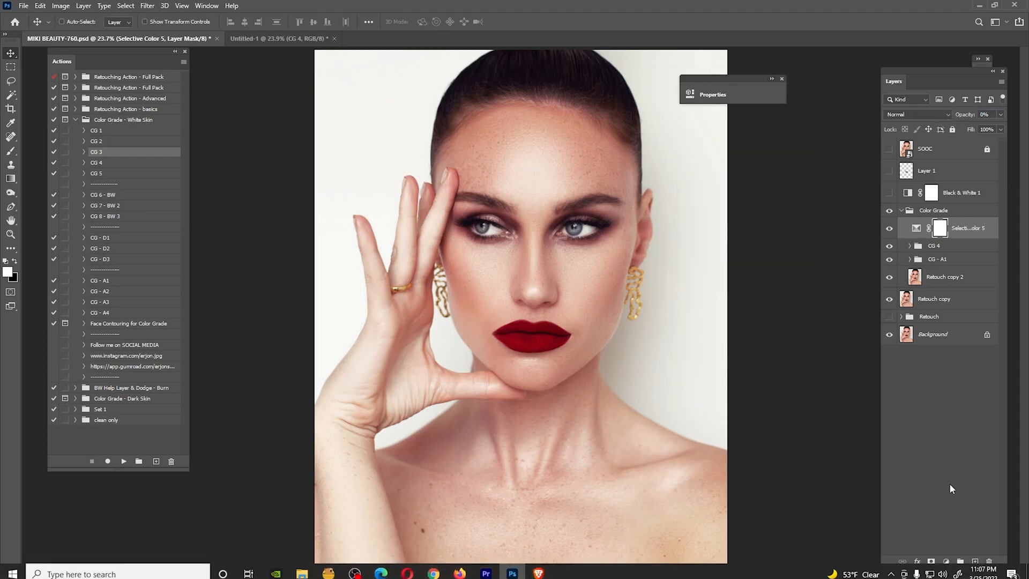
Add another Selective Color adjustment and set the Reds to cyan -46%, magenta +2% and yellow about +39%
click(946, 561)
click(956, 557)
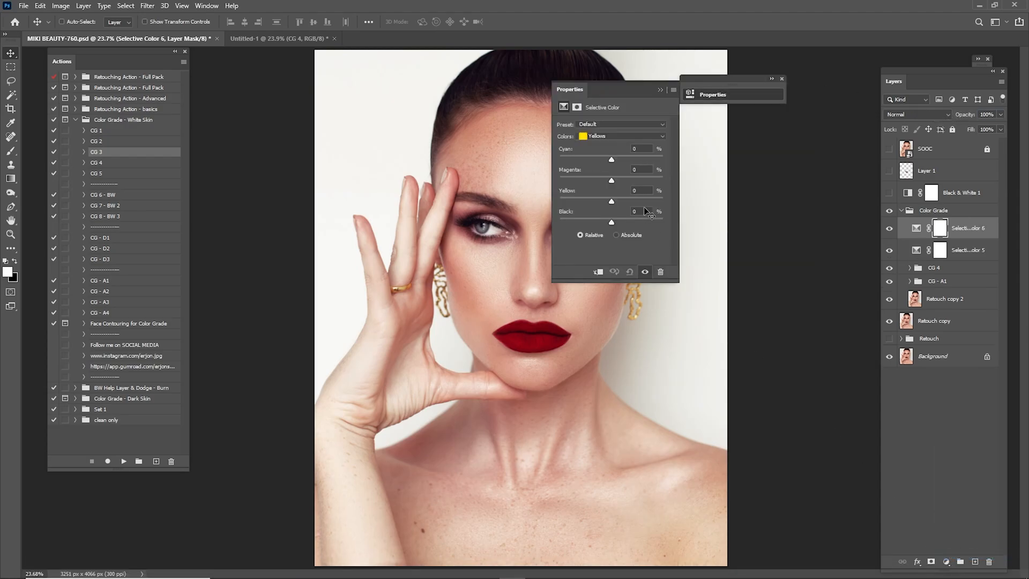
click(606, 138)
mouse_move(583, 162)
mouse_down()
mouse_move(619, 162)
mouse_move(587, 163)
mouse_up()
drag(787, 96, 817, 94)
drag(770, 181, 787, 205)
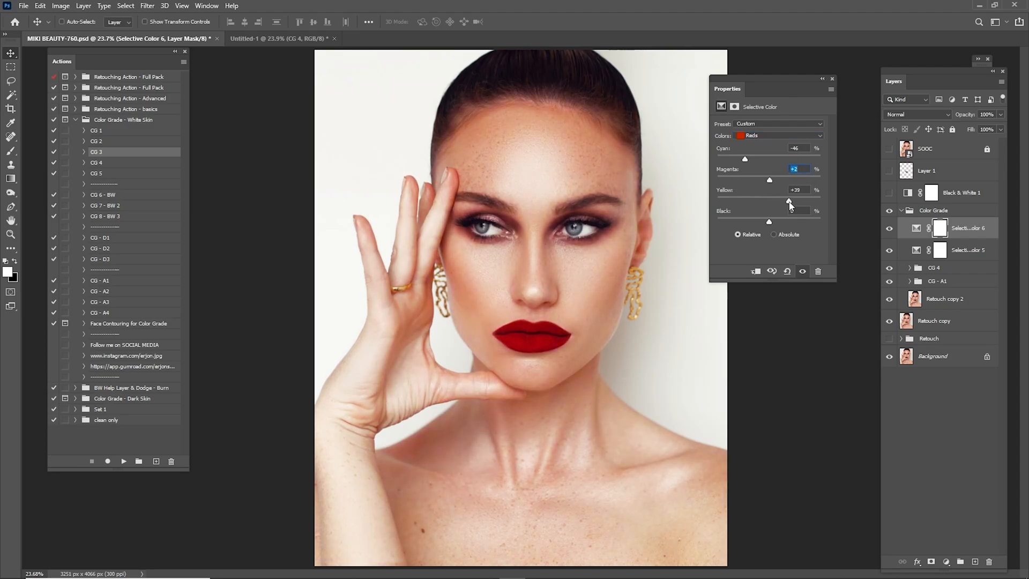
Close the Reds adjustment's properties and set the Selective Color 6 layer's opacity to 35%
click(822, 79)
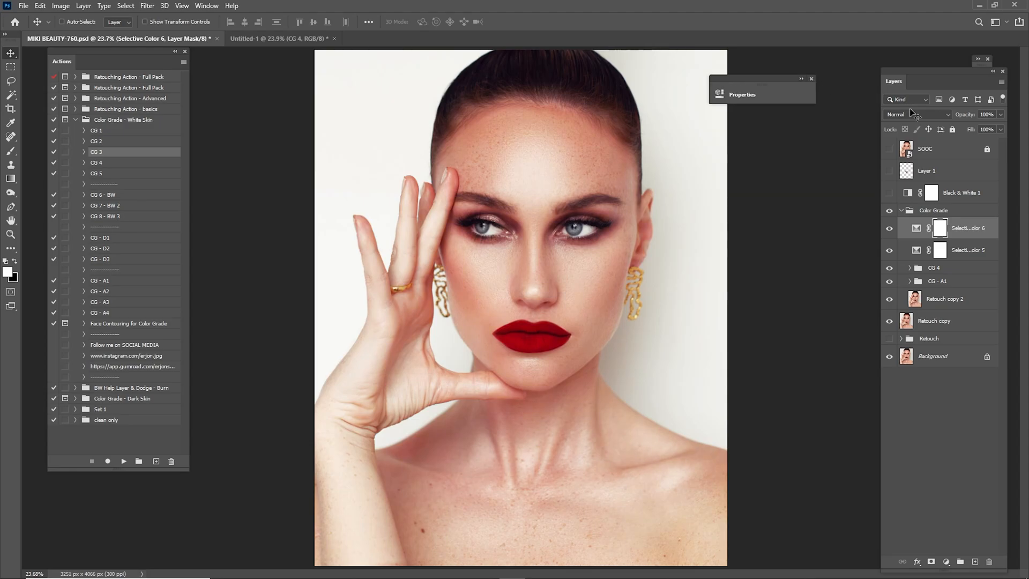
click(988, 115)
text(35)
Add a Color Balance adjustment and shift its Highlights to about +13 cyan–red and -26 yellow–blue
click(946, 562)
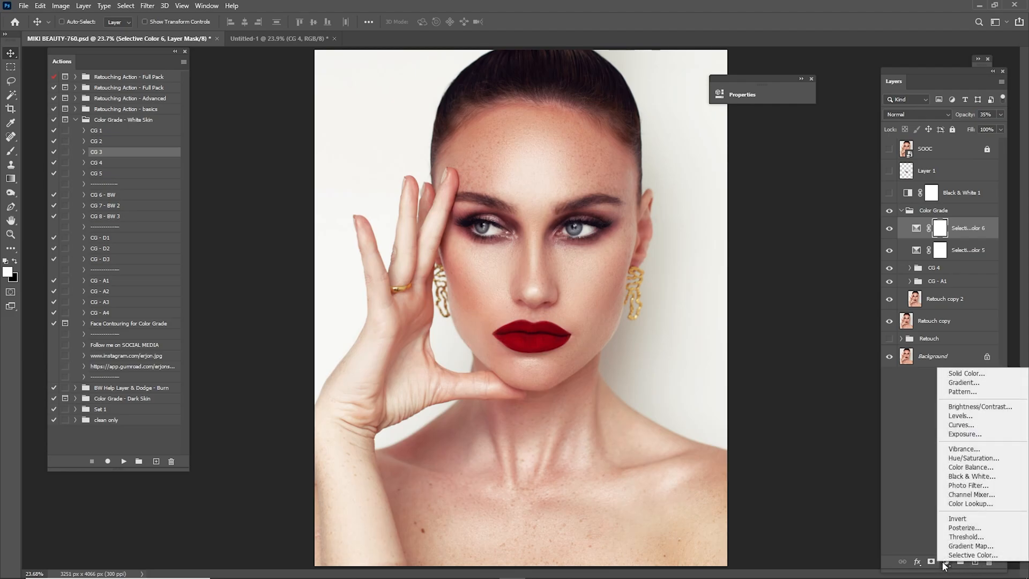
click(985, 467)
click(625, 126)
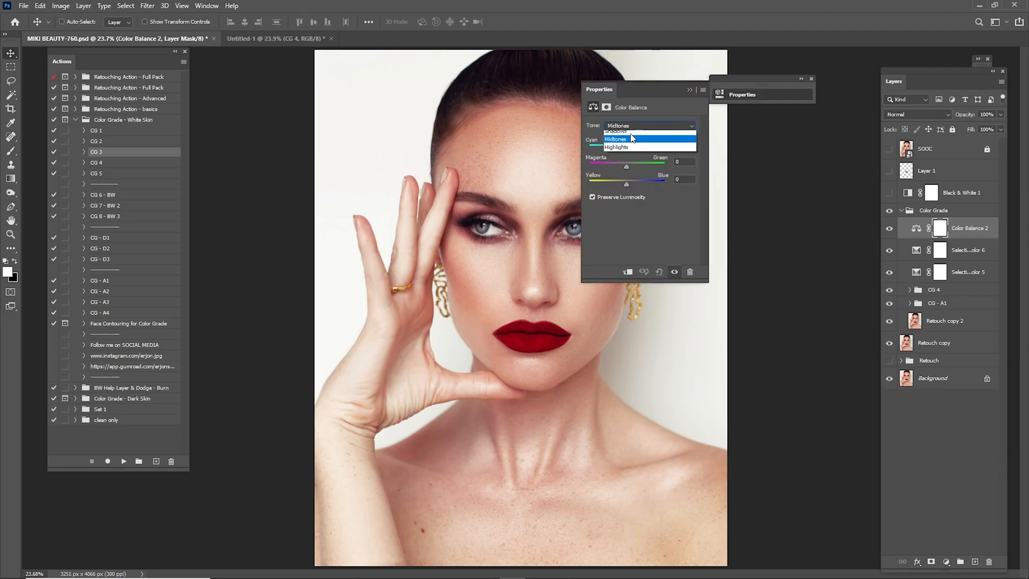
click(622, 151)
drag(626, 185, 616, 185)
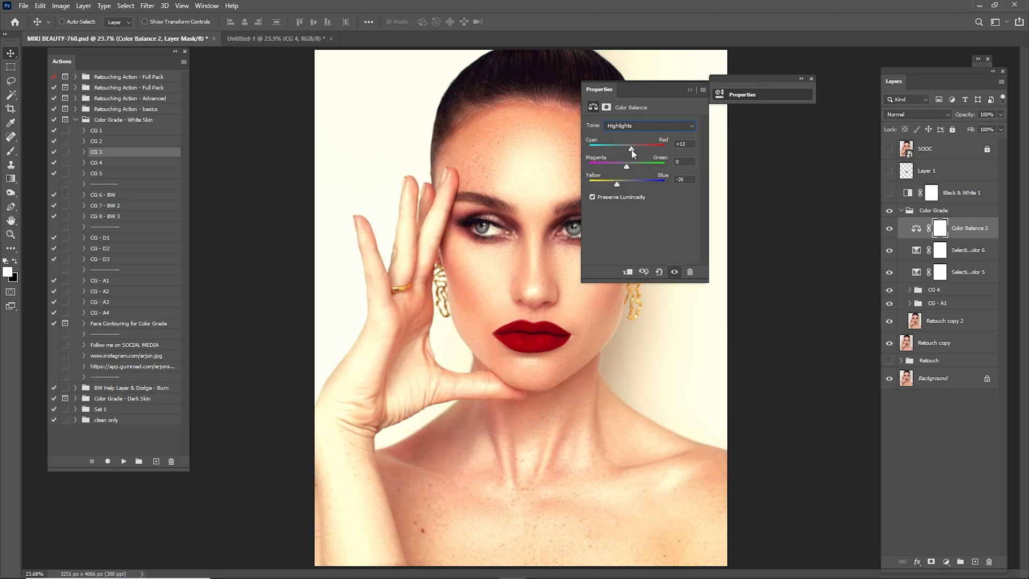
Set the Color Balance 2 layer's opacity to 22% and select the Color Grade group
click(691, 90)
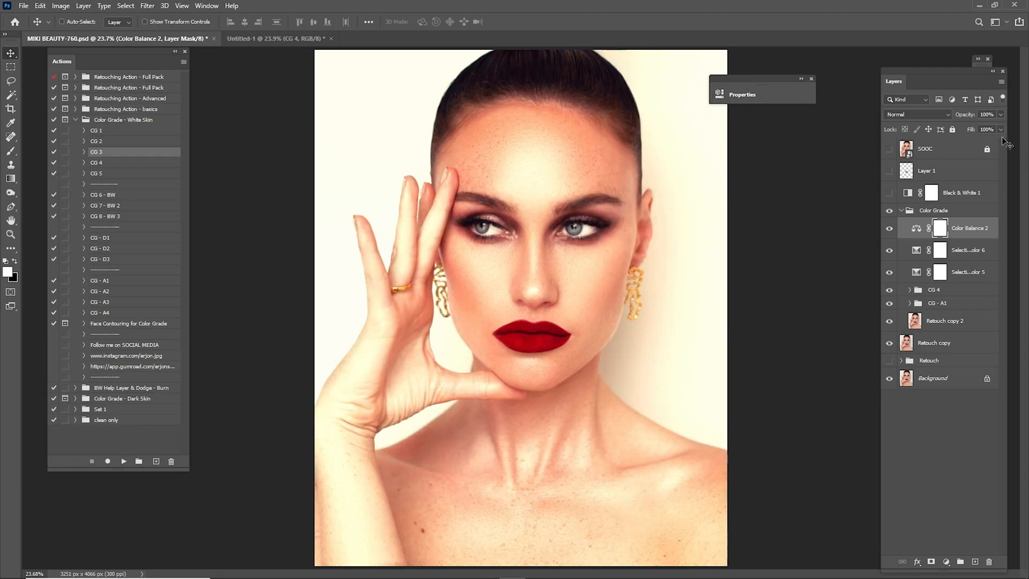
click(986, 115)
text(22)
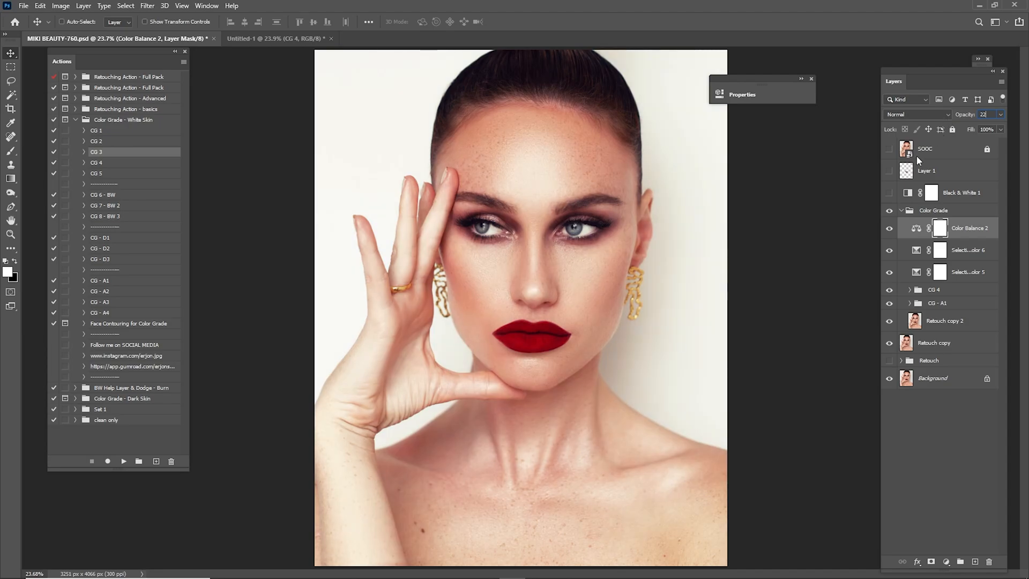
click(904, 213)
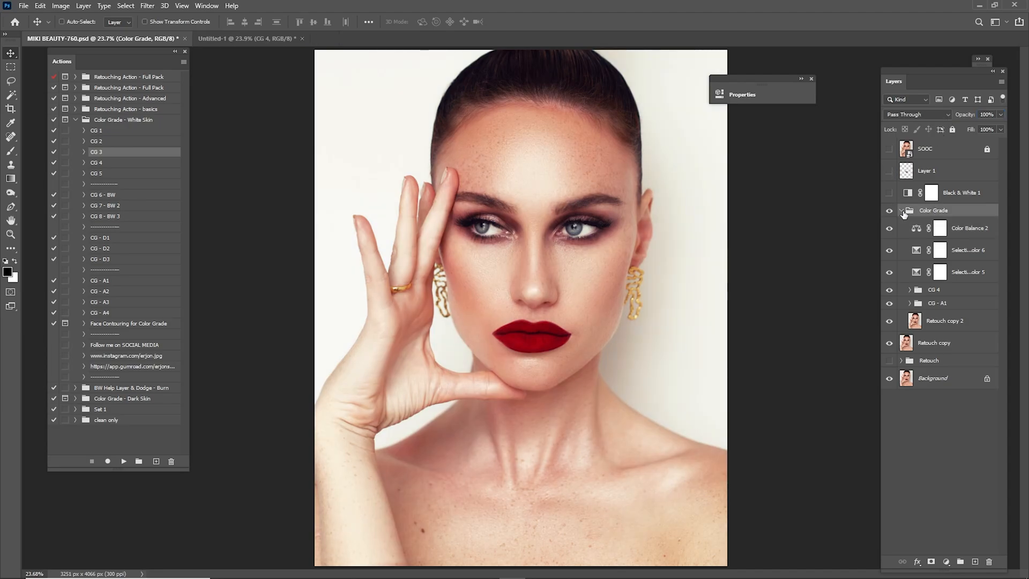
Collapse the Color Grade group and toggle its visibility to compare the portrait with and without grading, leaving the group hidden
click(902, 211)
click(889, 211)
click(889, 211)
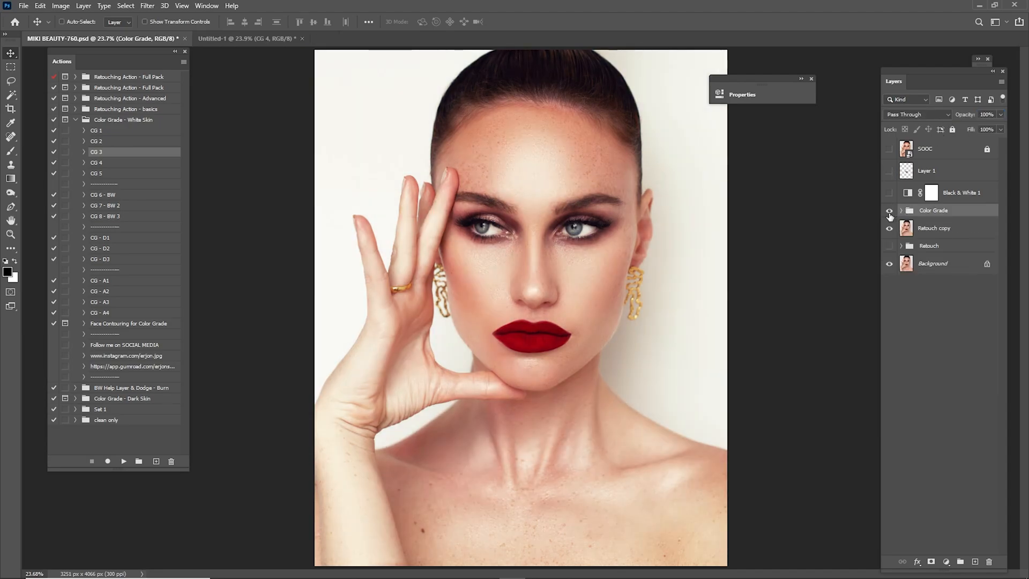
click(889, 212)
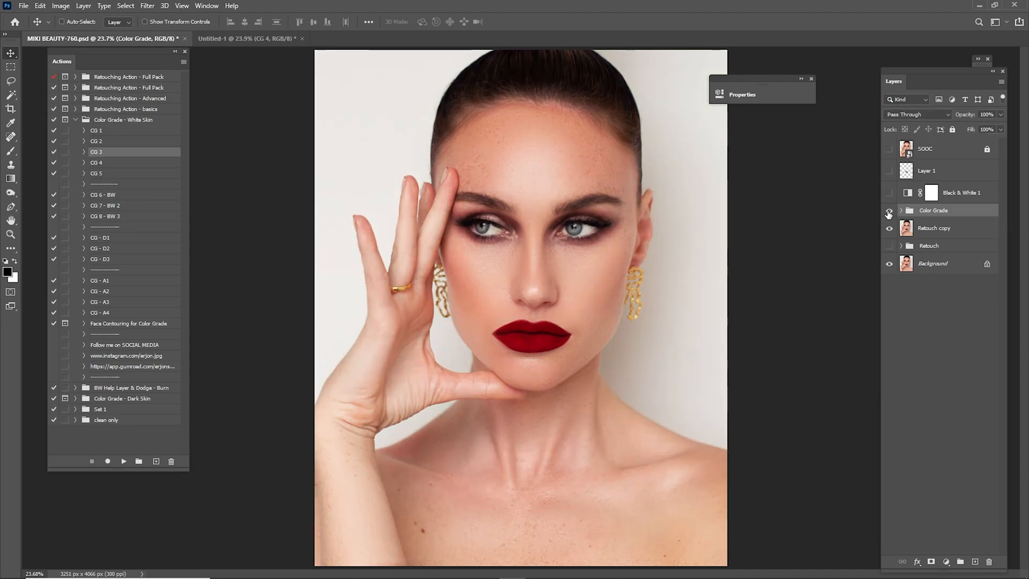
click(889, 213)
click(891, 214)
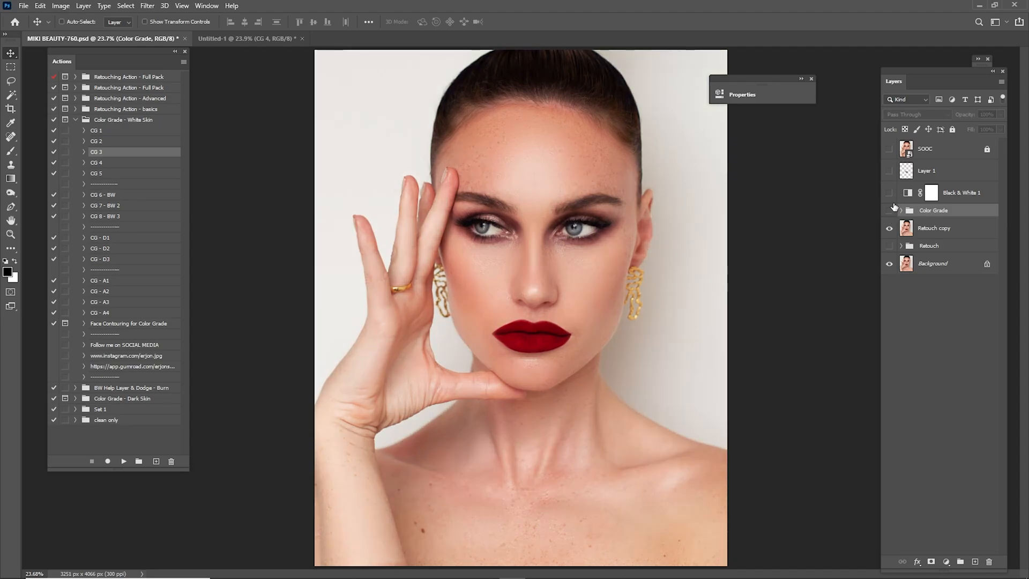
Compare the original SOOC layer with the ungraded retouch, in full and close up on the face, leaving SOOC hidden
click(889, 150)
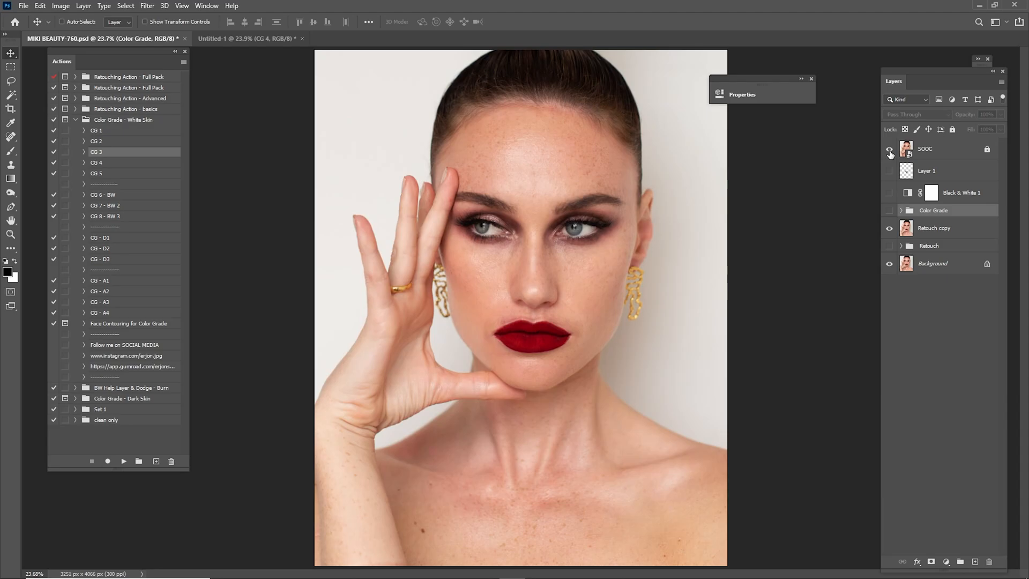
click(906, 150)
click(888, 152)
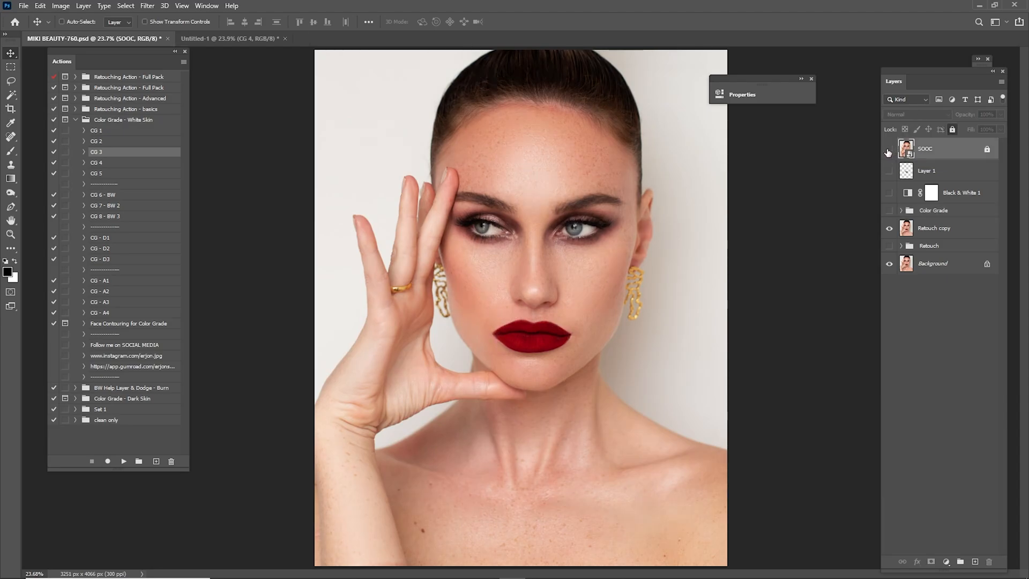
key(z)
drag(527, 256, 582, 262)
click(176, 52)
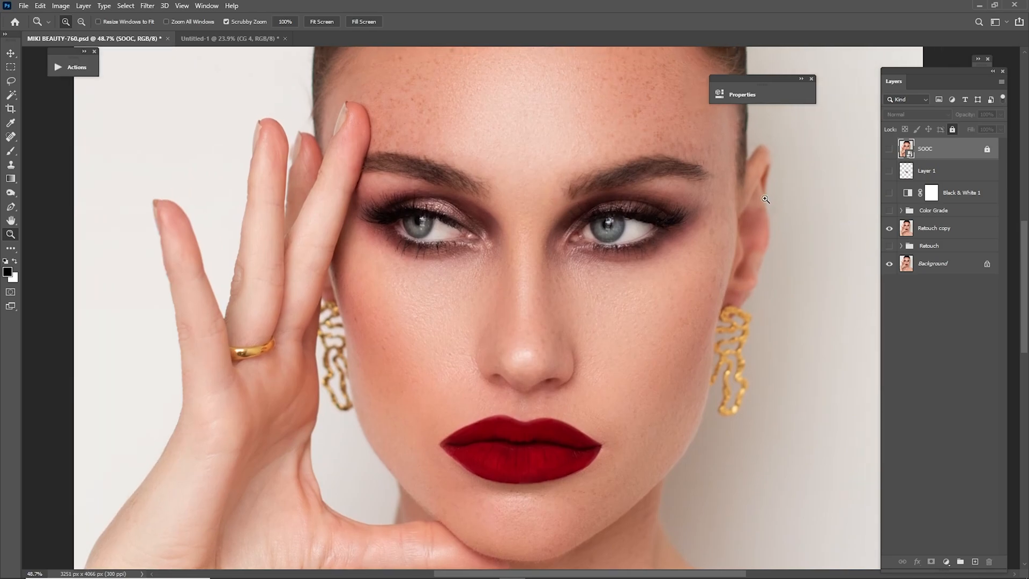
click(888, 150)
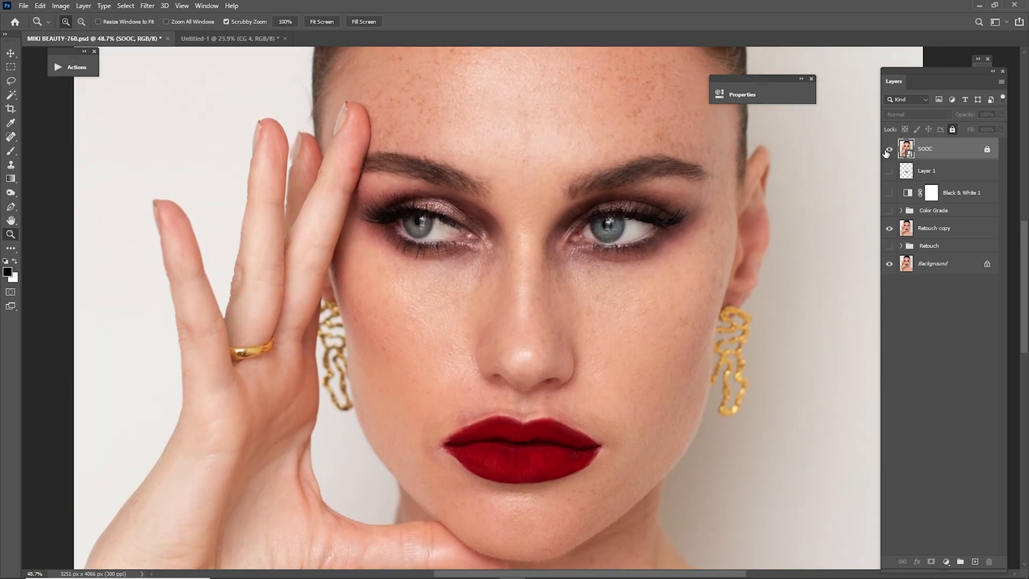
click(889, 150)
click(888, 150)
key(ctrl+0)
Show the Color Grade group again, select it, and compare the graded portrait with the SOOC layer in full view
click(889, 211)
click(930, 213)
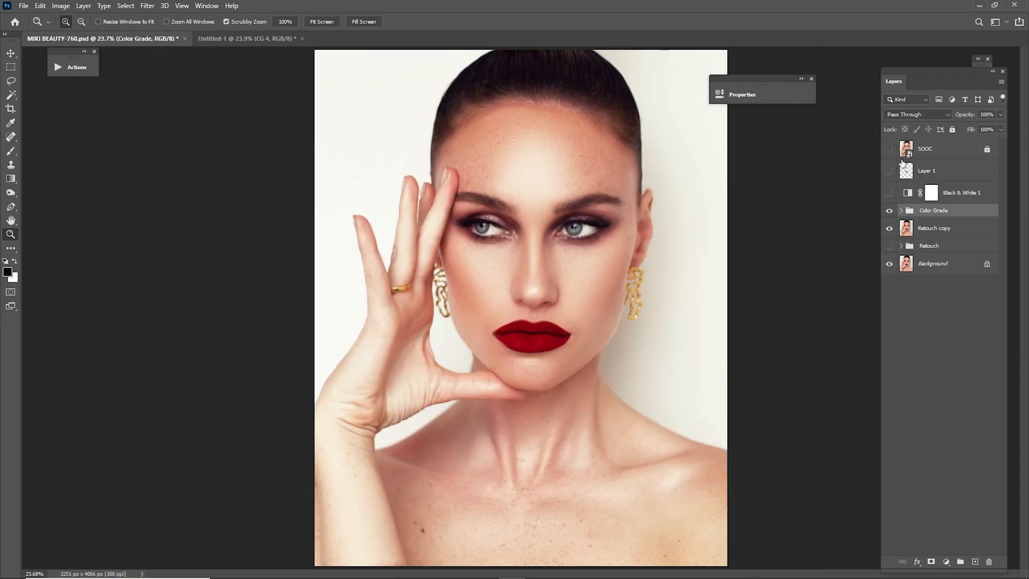
click(889, 150)
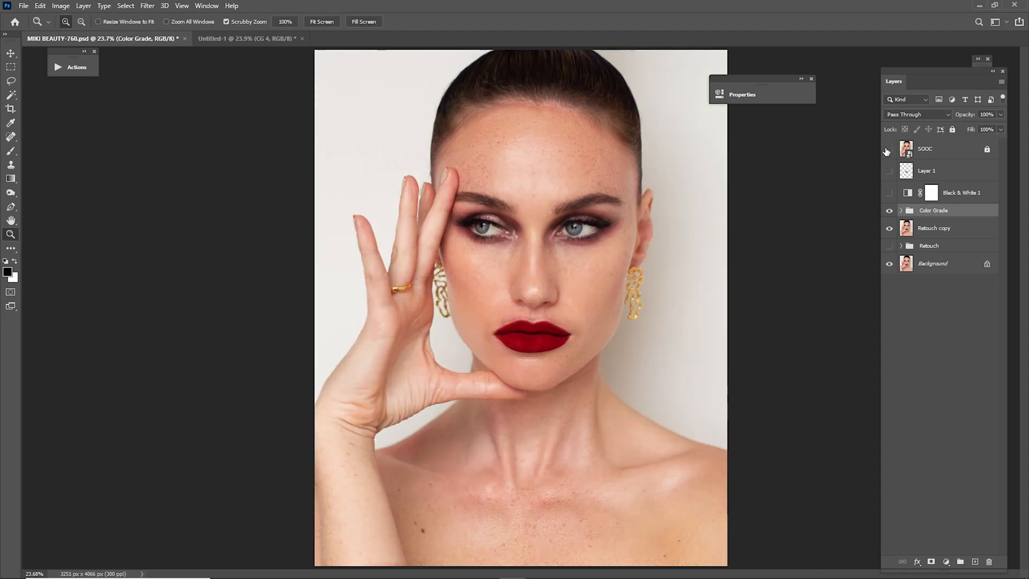
click(888, 150)
Compare the graded result with the SOOC layer close up on the eyes and skin, leaving SOOC hidden
drag(523, 257, 573, 303)
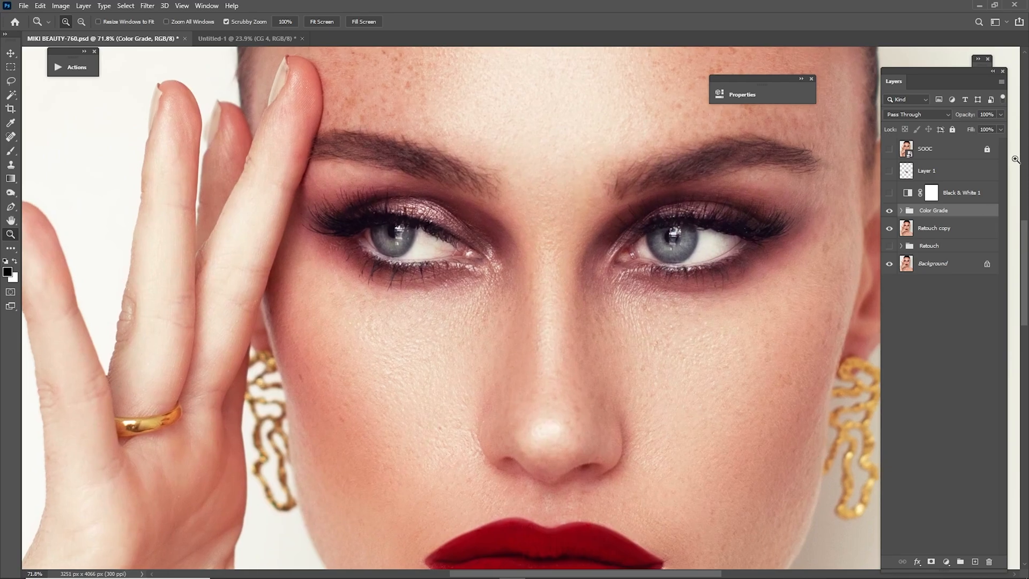
click(890, 151)
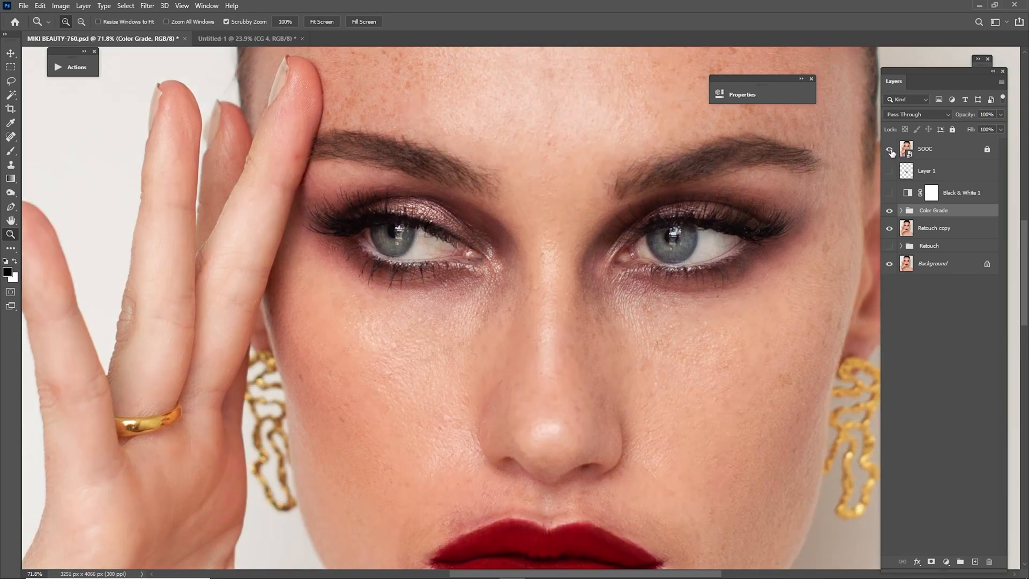
click(890, 151)
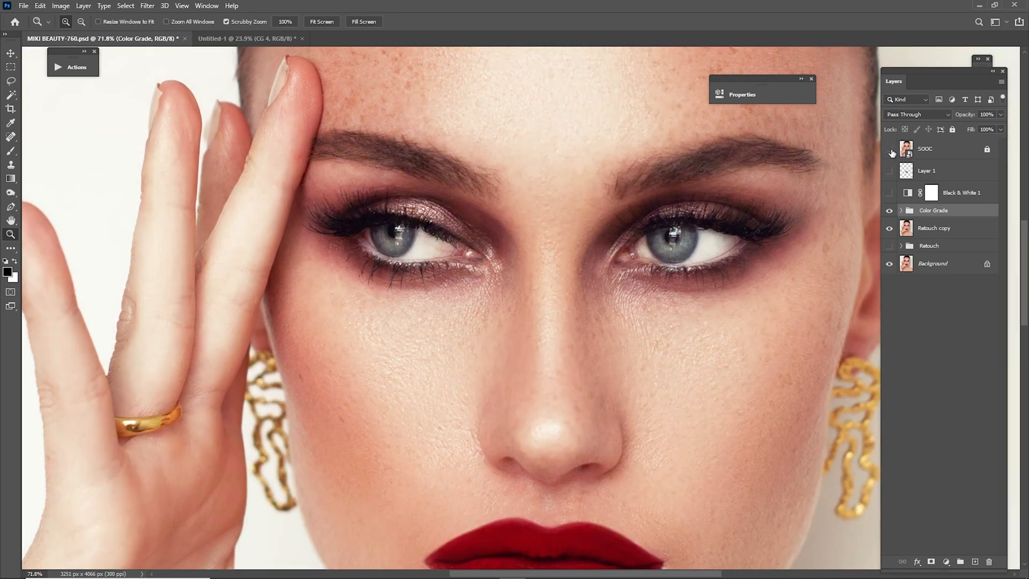
click(891, 151)
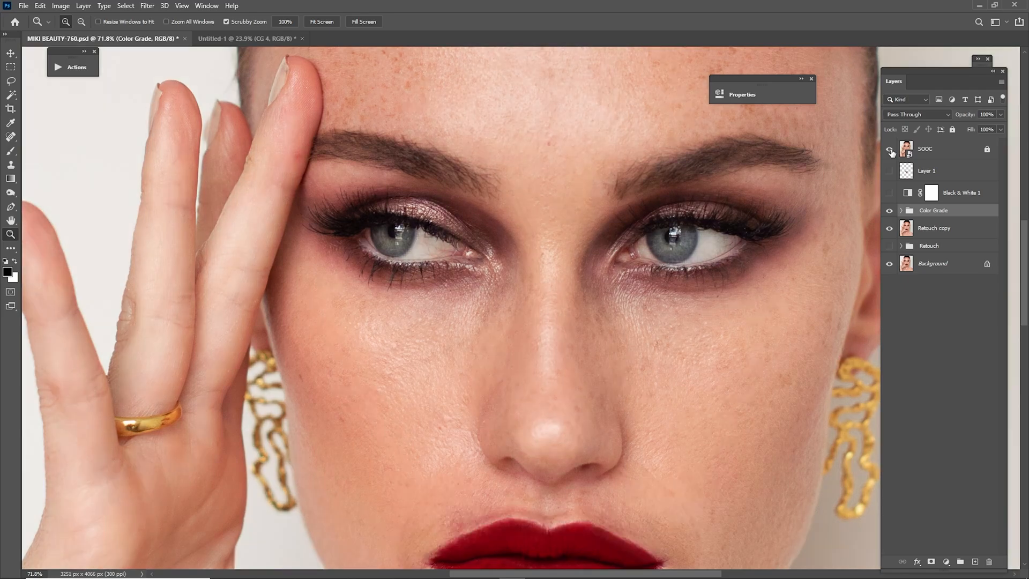
click(891, 150)
key(ctrl+0)
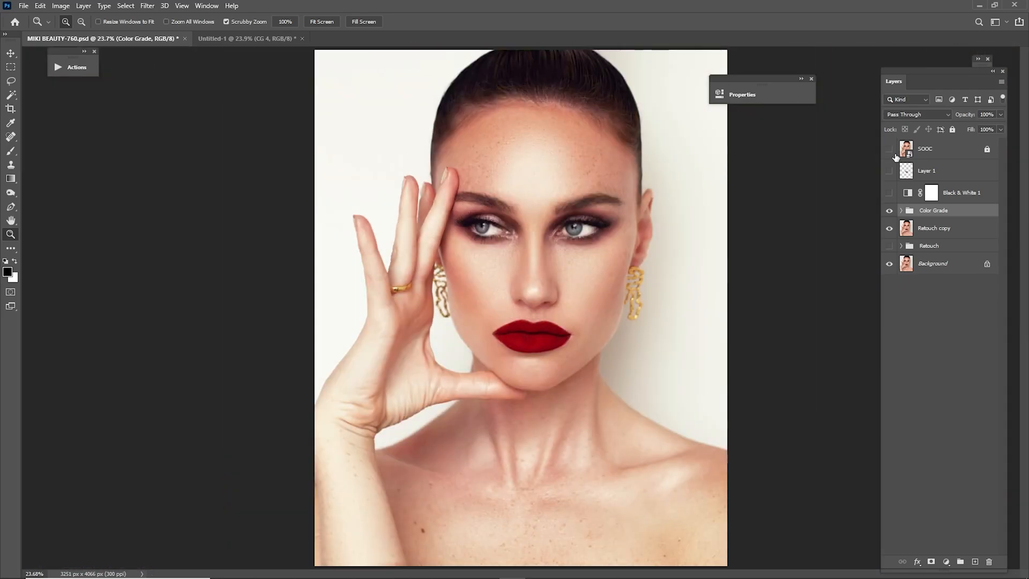